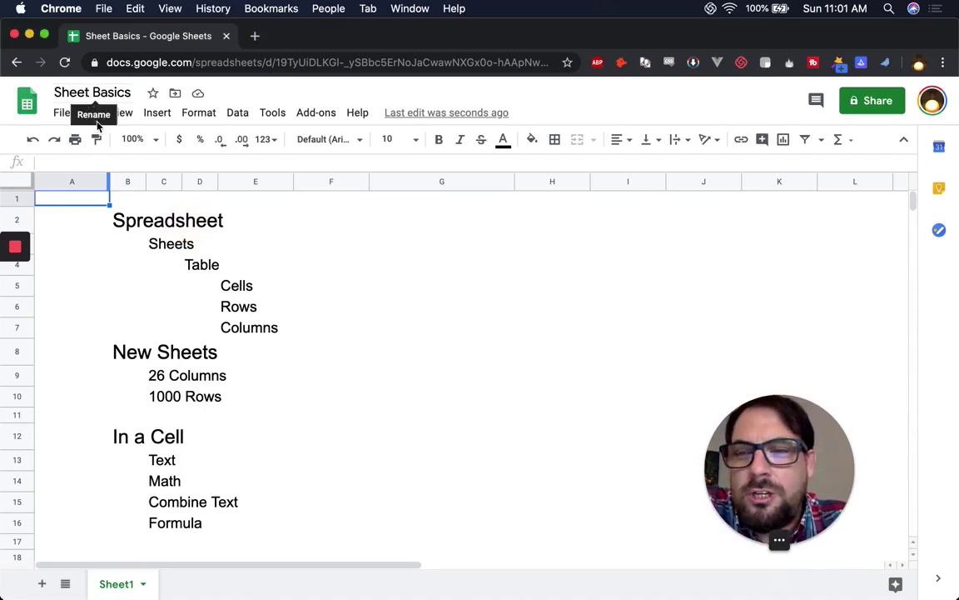
- Add a new blank sheet to the spreadsheet and select its cell A1
left_click(153, 242)
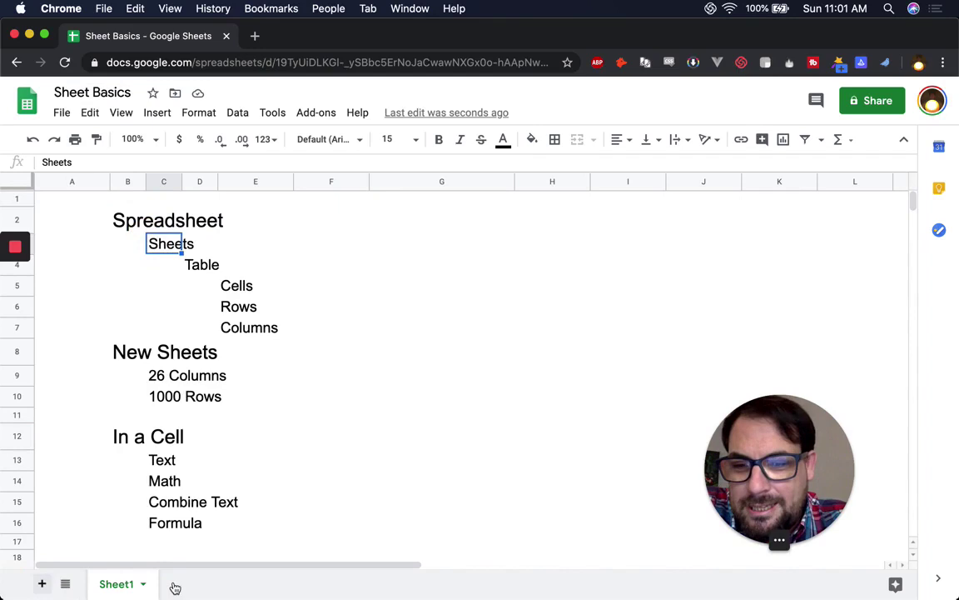
left_click(41, 583)
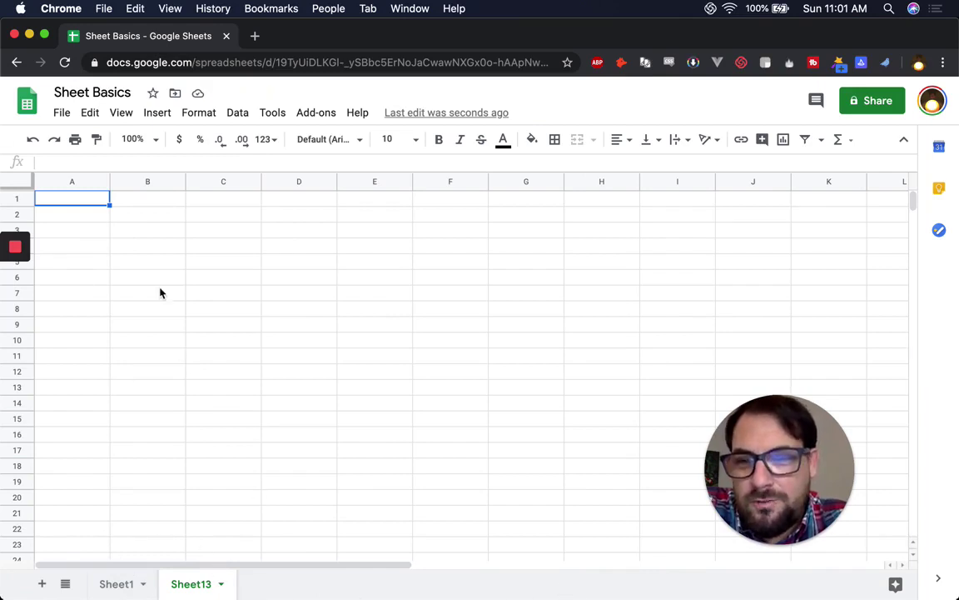
left_click(83, 212)
left_click(83, 200)
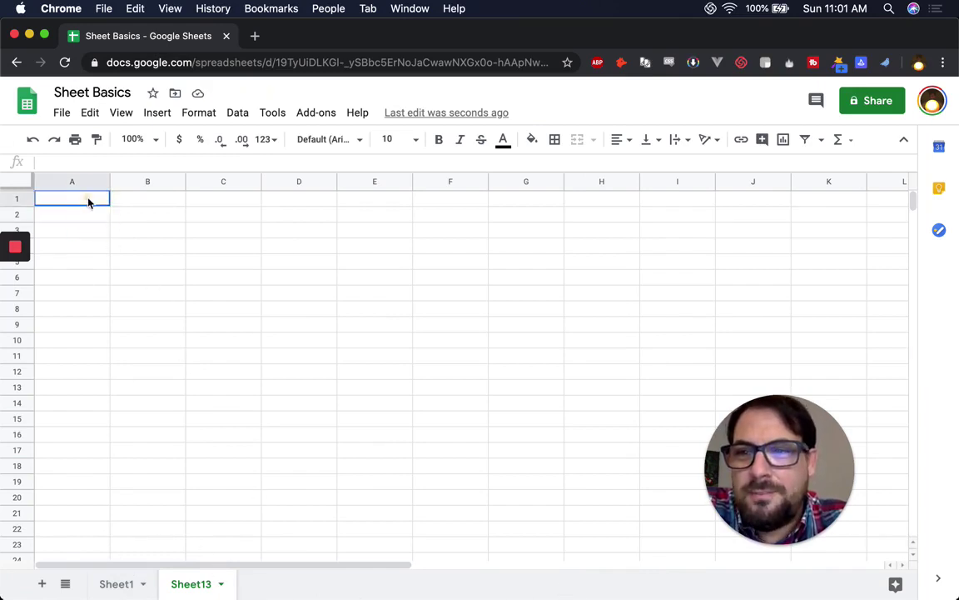
- Go back to Sheet1 to select the Cells entry in the outline, and reopen Sheet13
left_click(117, 584)
left_click(258, 286)
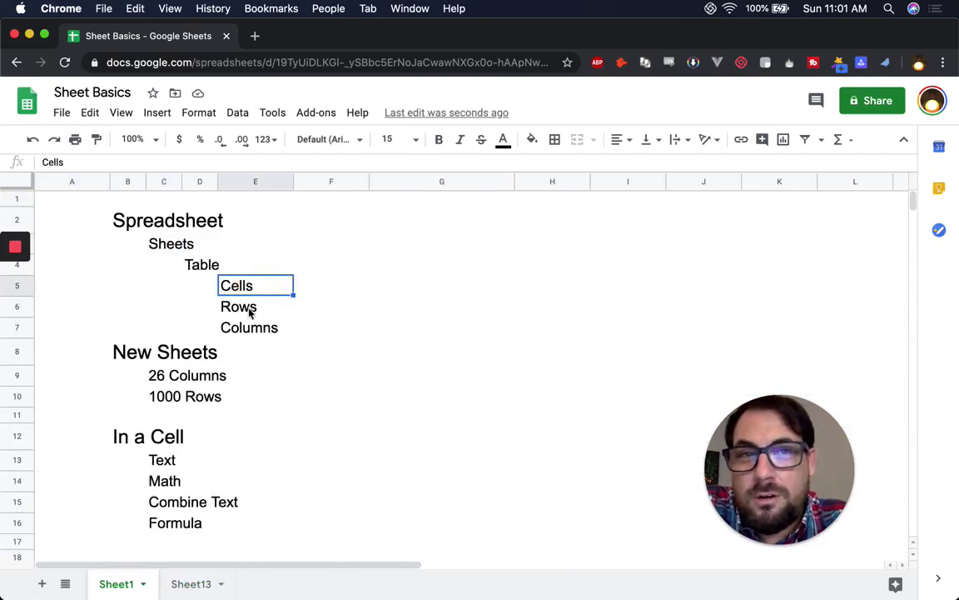
left_click(190, 584)
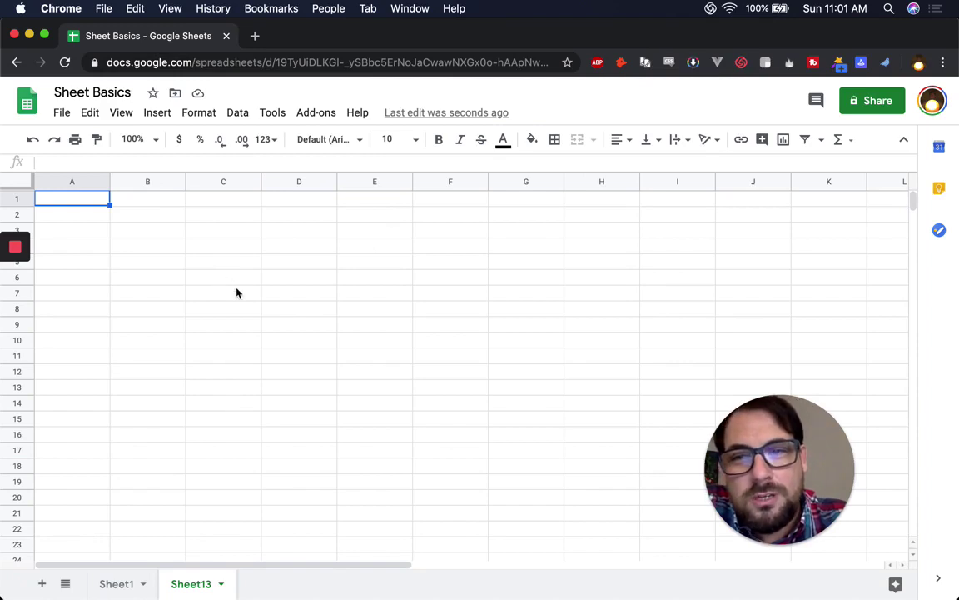
- Move along row 1 of Sheet13 to examine how far its columns extend, ending on cell Z1
key("Right")
key("Right")
key("Right")
key("Right")
key("Right")
key("Right")
key("Right")
key("Right")
key("Right")
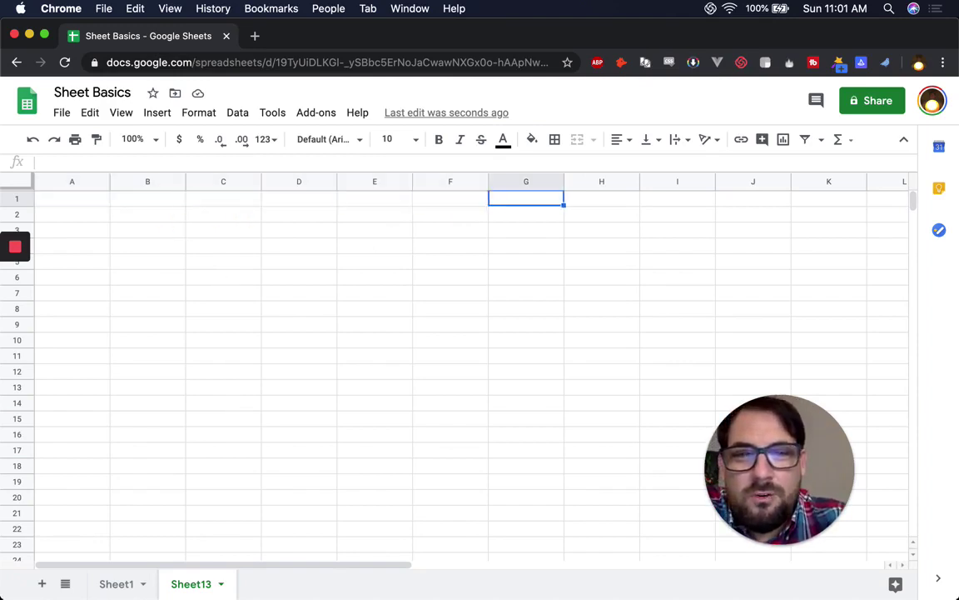
key("Right")
key("Right")
key("Right")
key("Right")
key("Right")
key("Right")
key("Right")
key("Right")
key("Right")
key("Right")
key("Right")
key("Right")
key("Right")
key("Right")
key("Right")
key("Right")
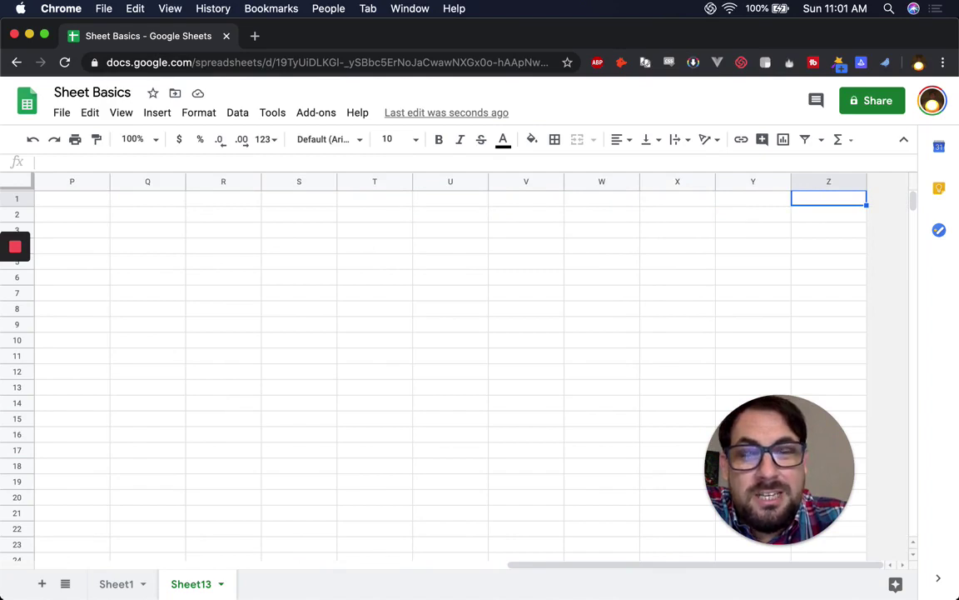
key("Left")
key("Left")
key("Left")
key("Left")
key("Left")
key("Left")
key("Left")
key("Left")
key("Left")
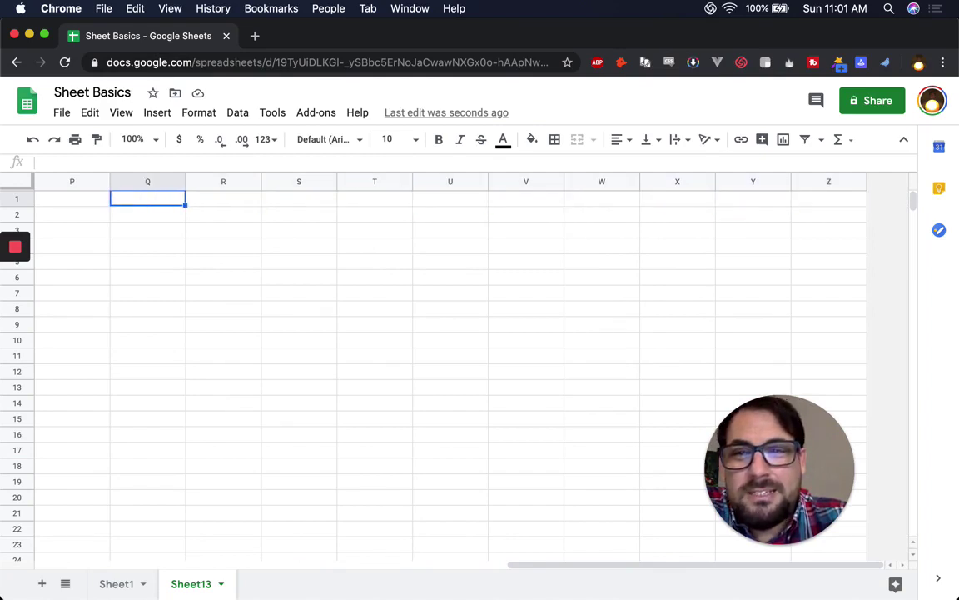
key("Left")
key("Left")
key("Left")
key("Left")
key("Right")
key("Right")
key("Right")
key("Right")
key("Right")
key("Right")
key("Right")
key("Right")
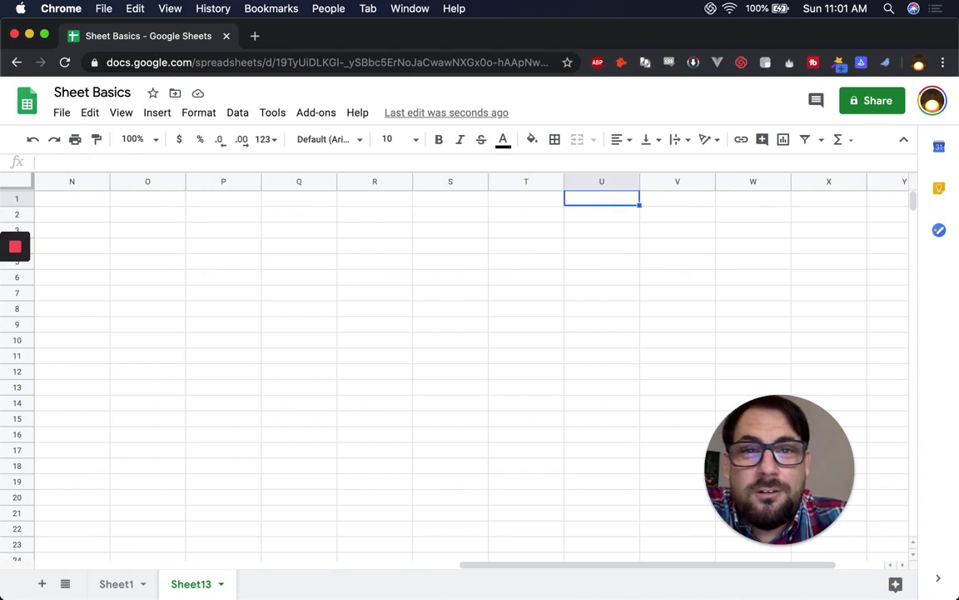
key("Right")
key("Right")
key("Right")
key("Right")
key("Right")
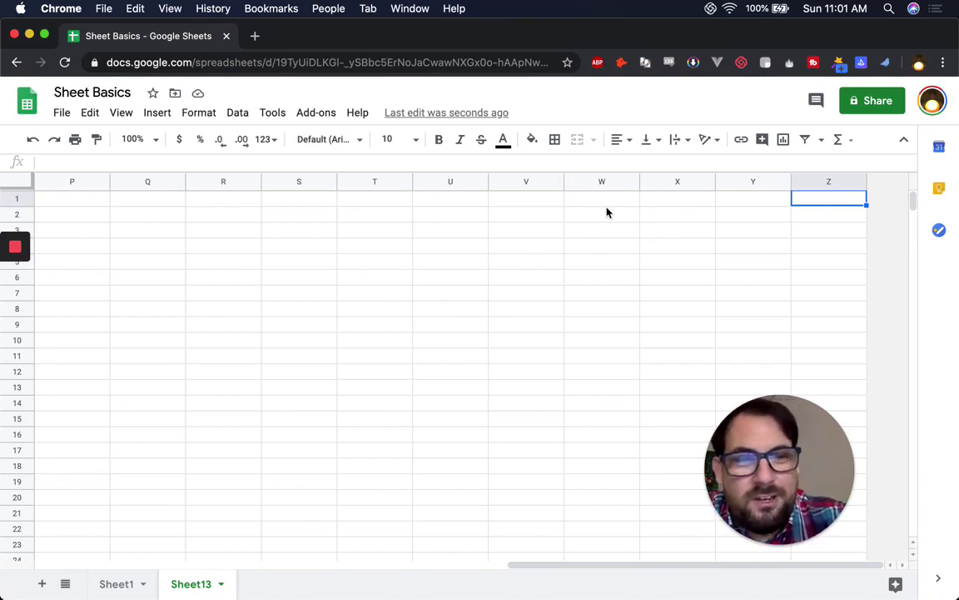
- Enter the formula =column() in cell Z1 of Sheet13
type("=")
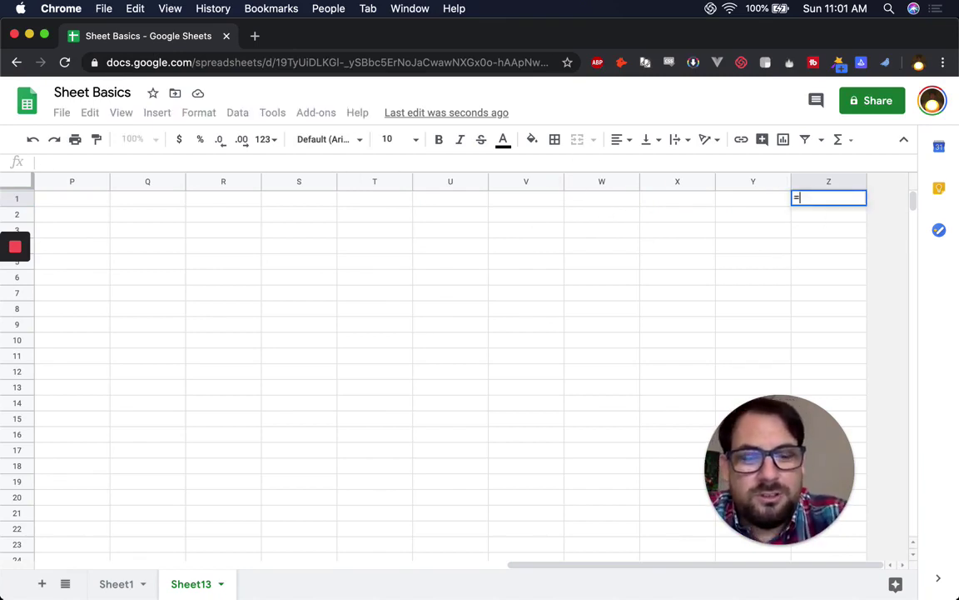
type("column()")
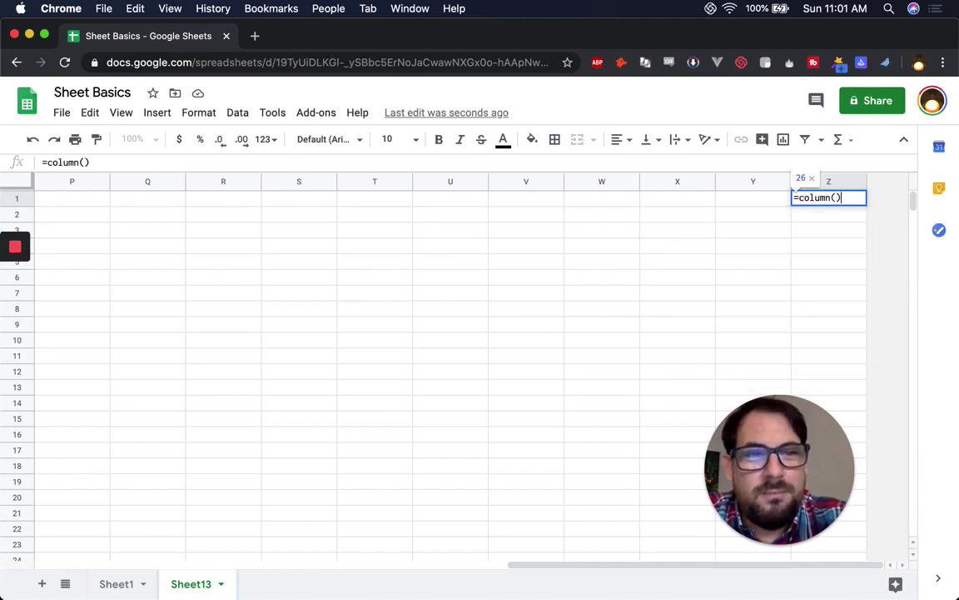
key("Return")
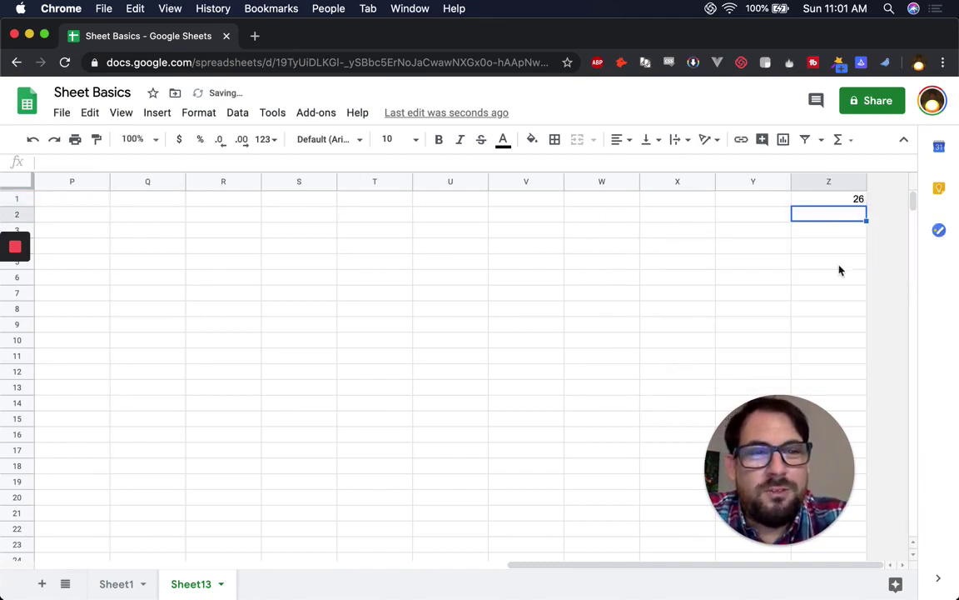
- Copy the =column() formula from Z1 into cells T1 through Y1
left_click(830, 200)
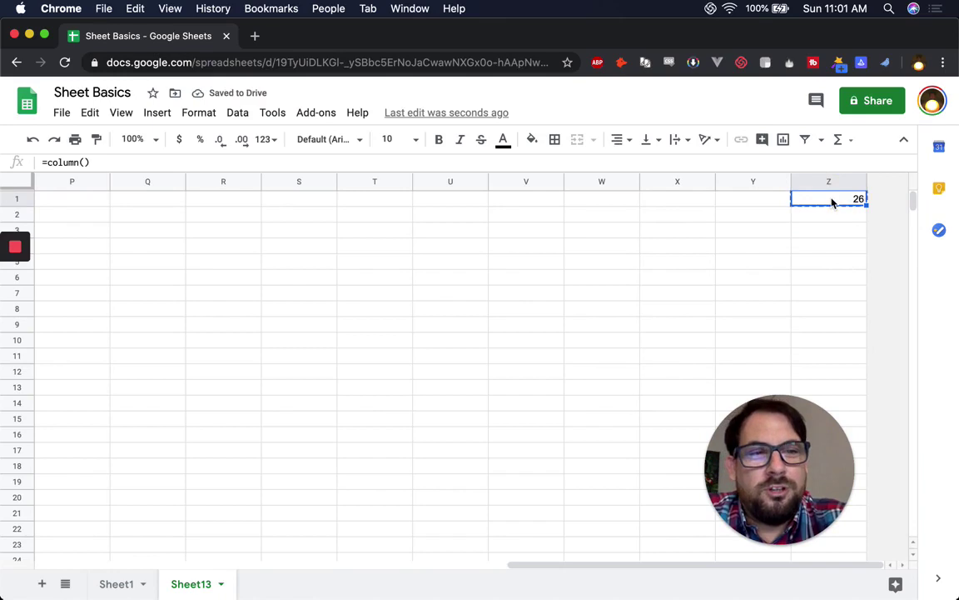
key("super+c")
key("Left")
key("Left")
key("super+v")
key("Left")
key("super+v")
key("Left")
key("super+v")
key("Left")
key("Left")
key("super+v")
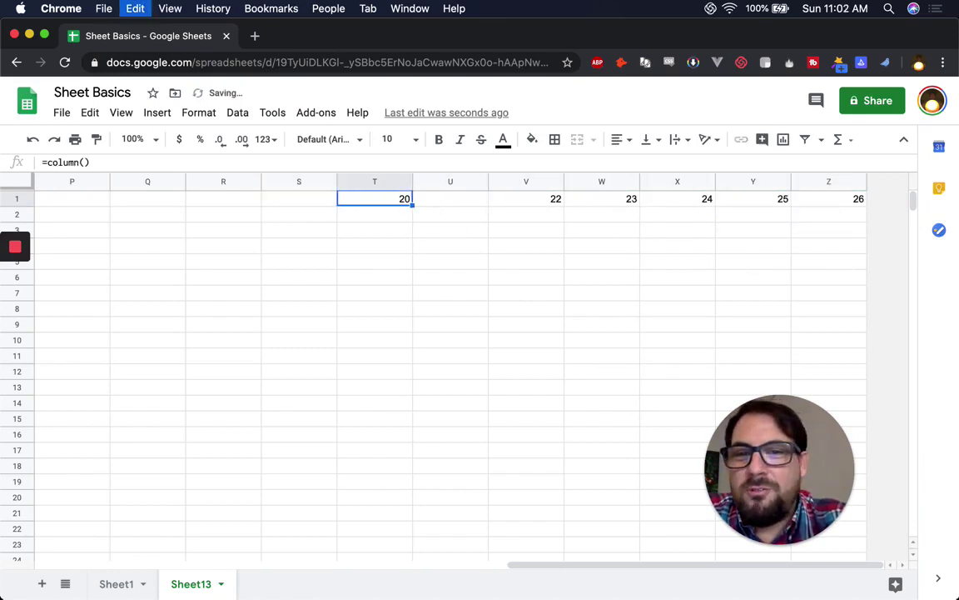
key("Right")
key("super+v")
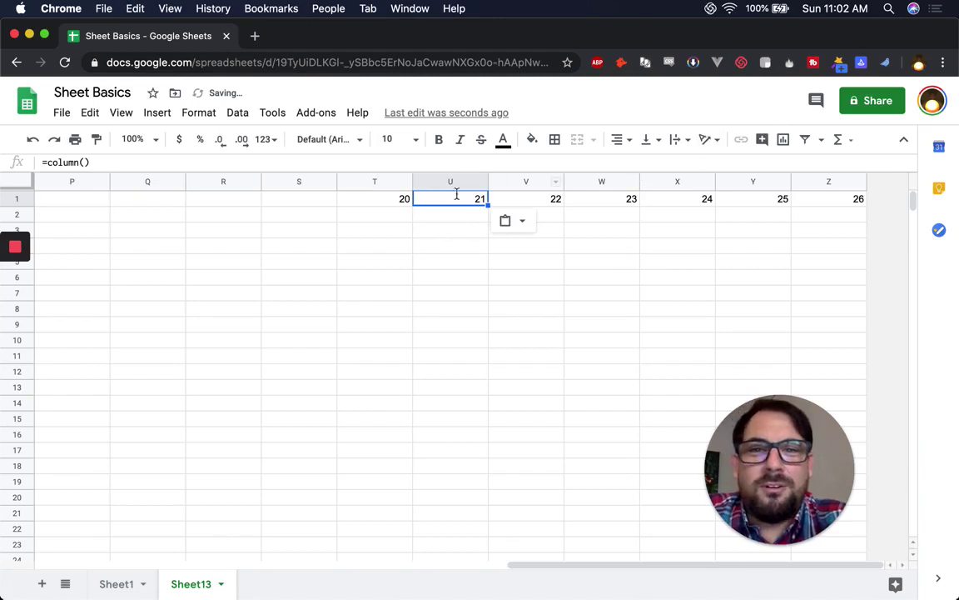
- Clear the column-number formulas from cells T1 through Z1
left_click(381, 198)
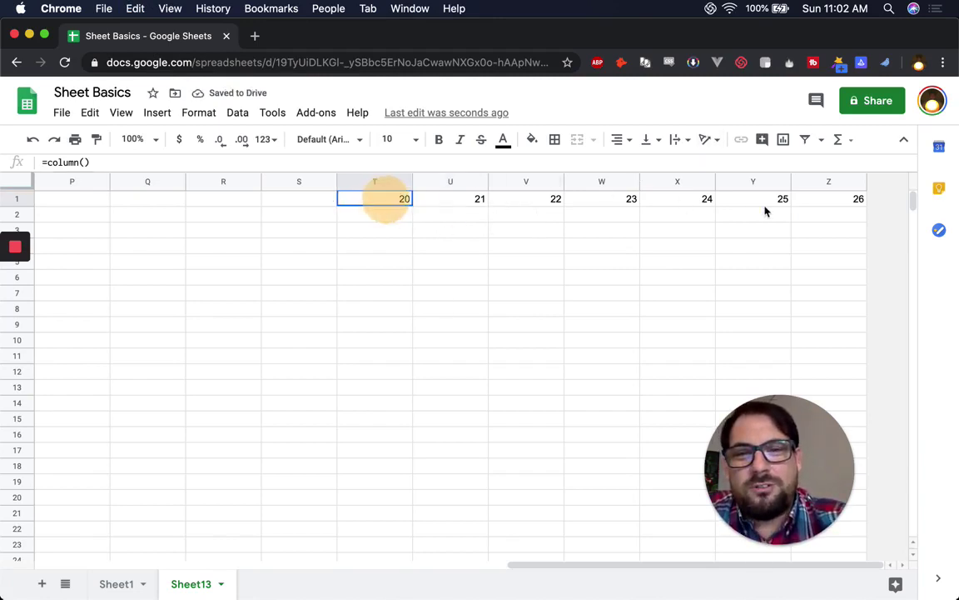
left_click(799, 200, "shift")
key("Delete")
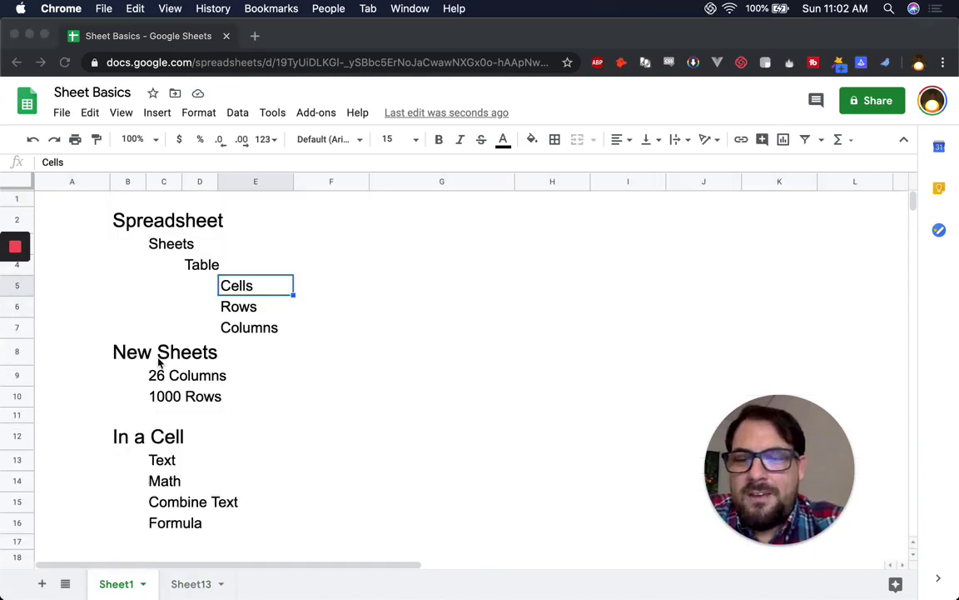
- Add one new sheet directly after Sheet1 and another directly after Sheet13, and return to Sheet1
left_click(44, 587)
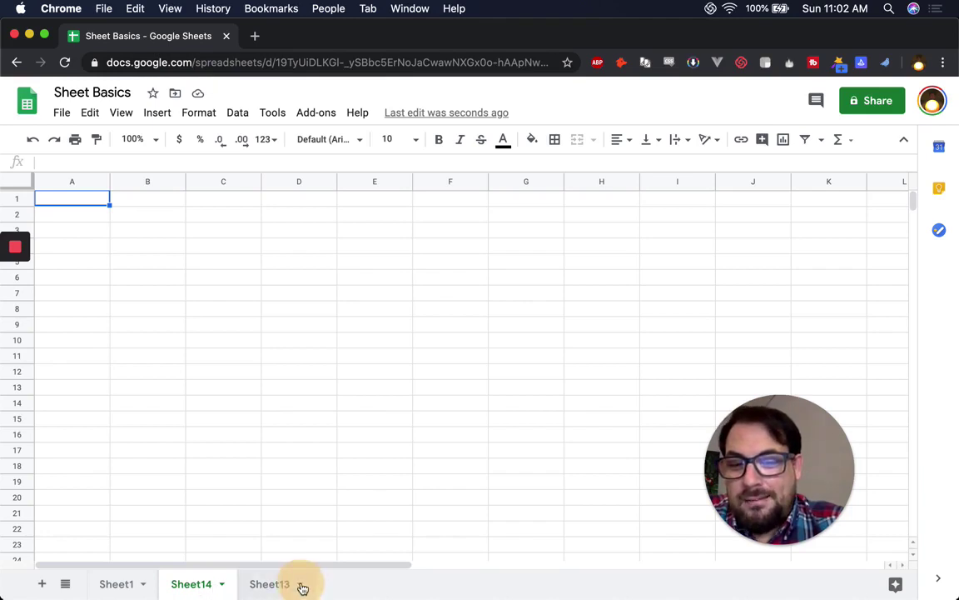
left_click(262, 586)
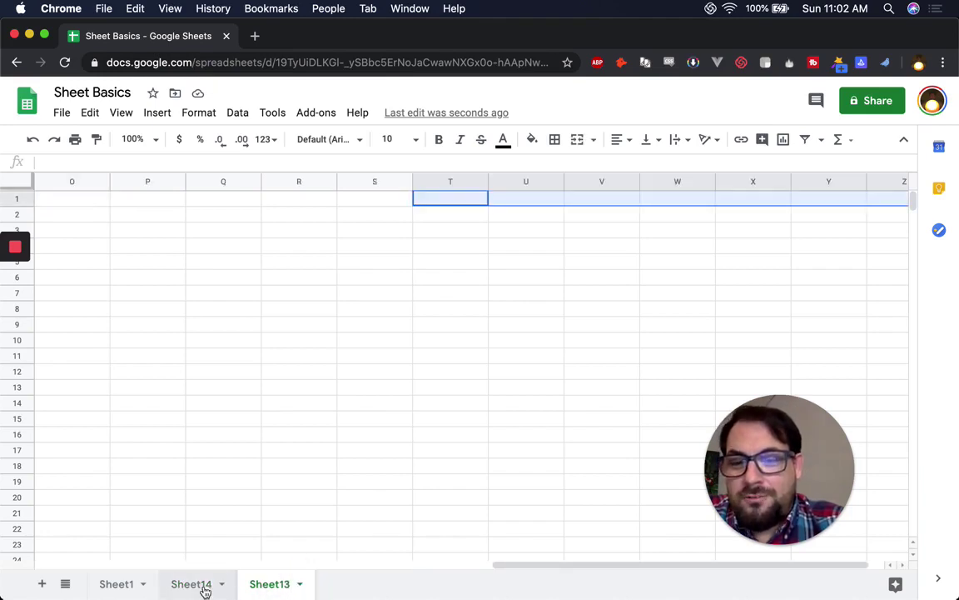
left_click(262, 587)
left_click(42, 584)
left_click(121, 588)
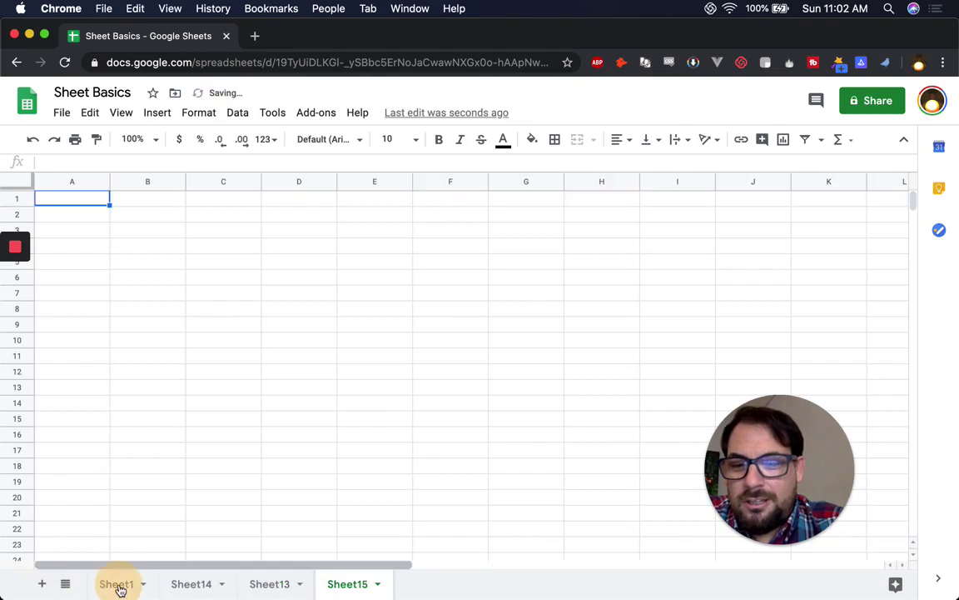
left_click(120, 585)
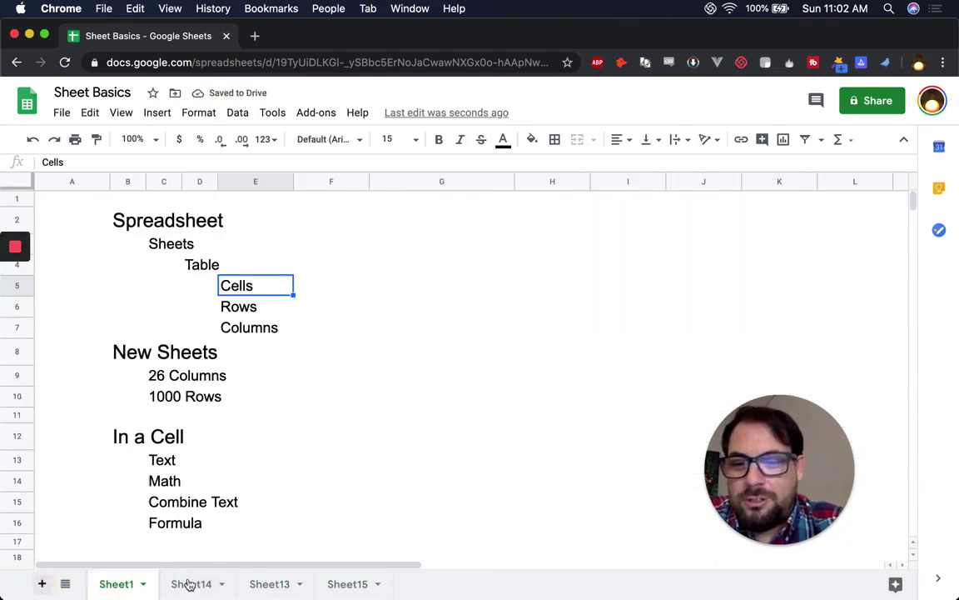
- Add three more new sheets between Sheet1 and Sheet14
key("shift+F11")
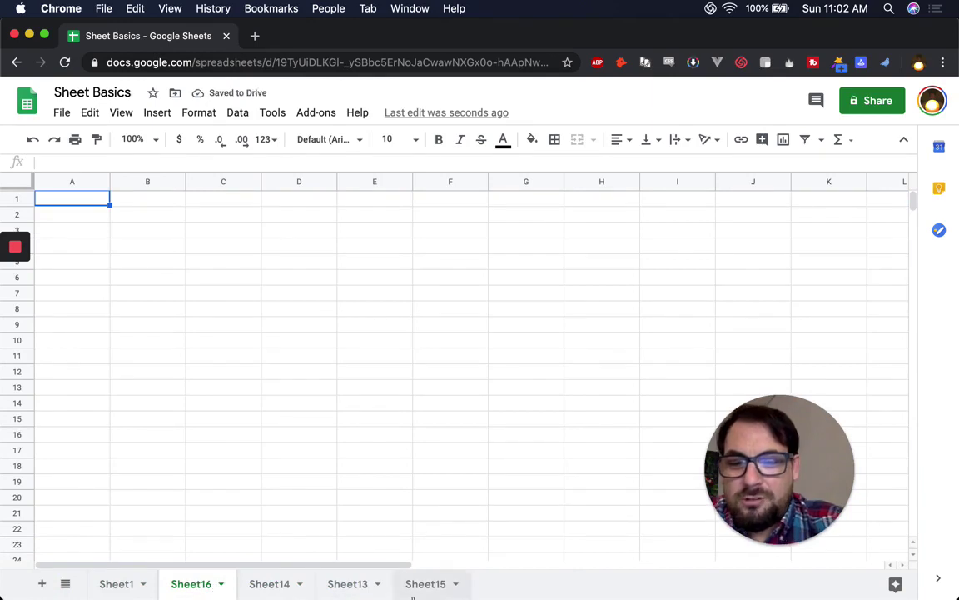
left_click(114, 585)
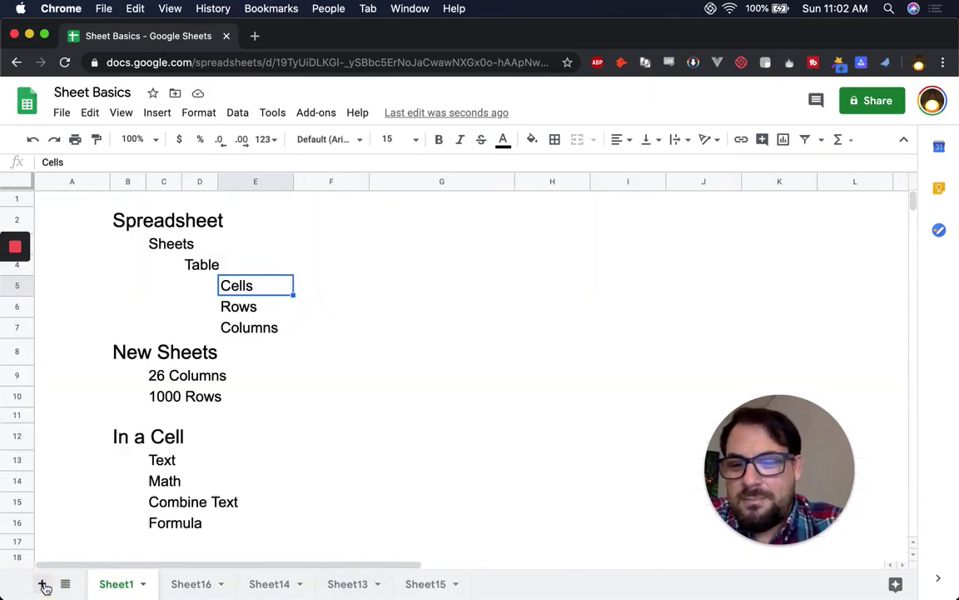
left_click(43, 585)
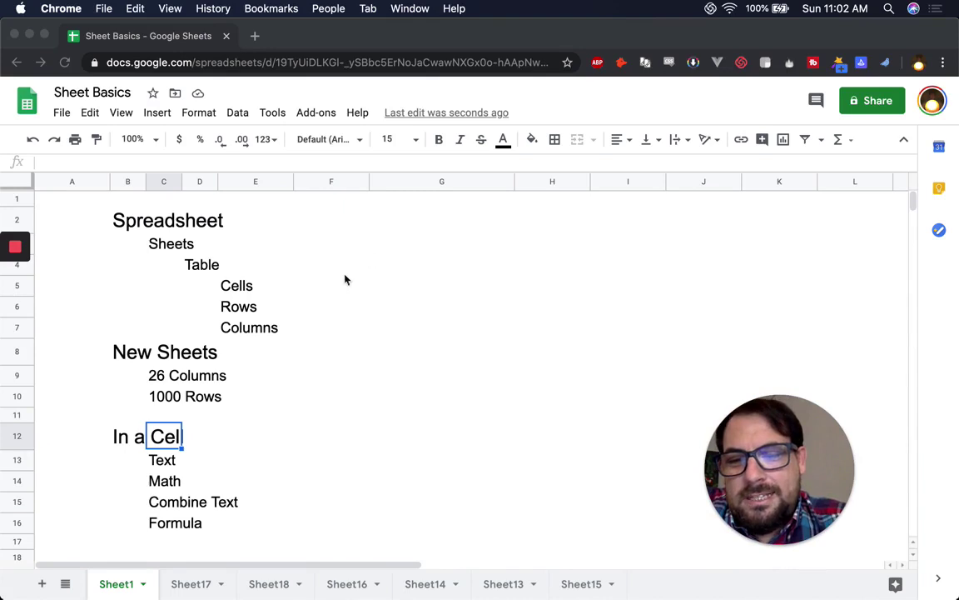
- Enter the text "Any Text" in cell G3 of Sheet1
left_click(411, 243)
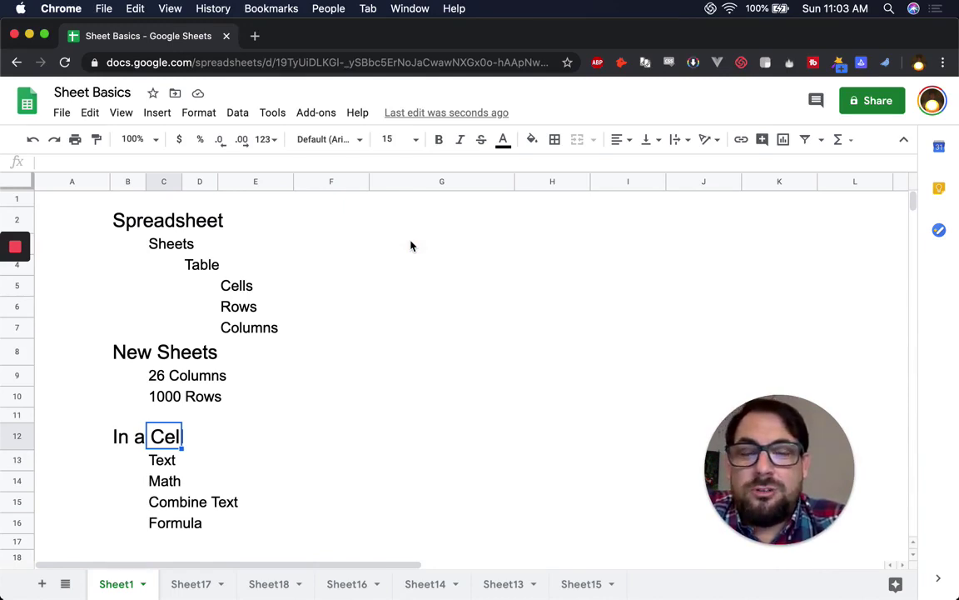
left_click(412, 243)
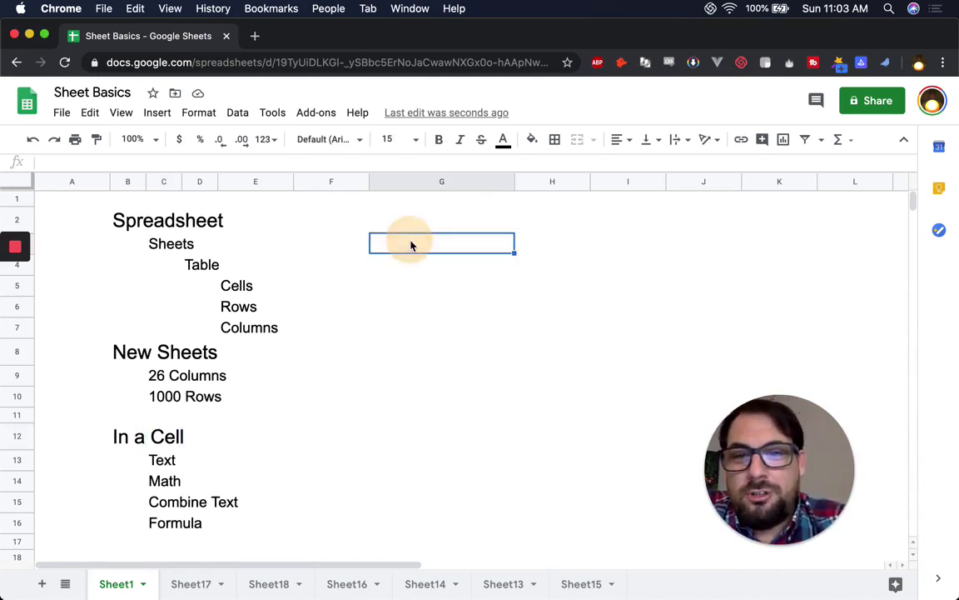
type("Any Tesxt")
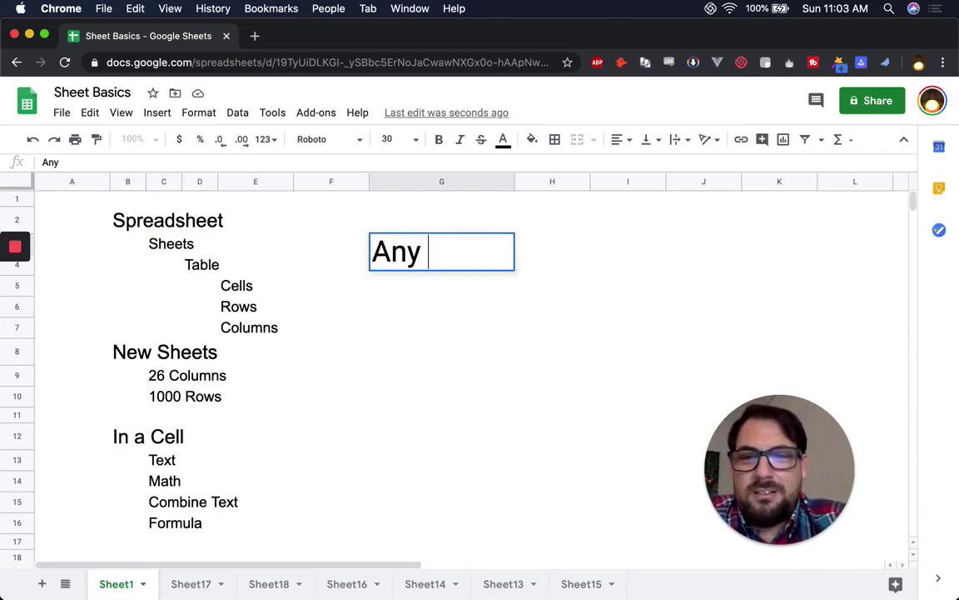
key("BackSpace")
key("BackSpace")
key("BackSpace")
type("xt")
key("Return")
- Clear the formatting of the "Any Text" cell G3
left_click(468, 252)
key("super+backslash")
key("Up")
key("Down")
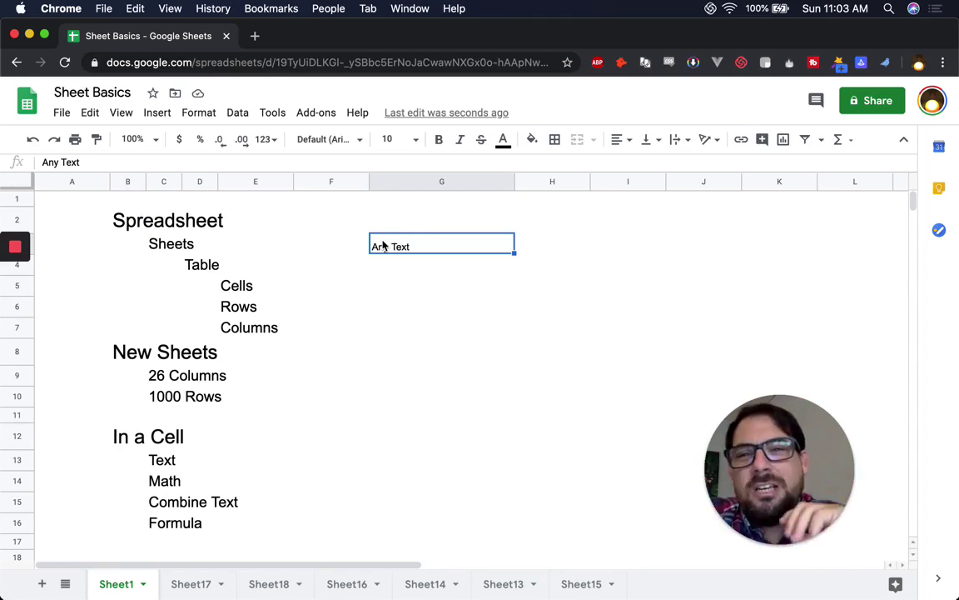
- Start creating a new spreadsheet through sheet.new in a separate browser tab, and close that tab again
left_click(256, 37)
type("sheet.new")
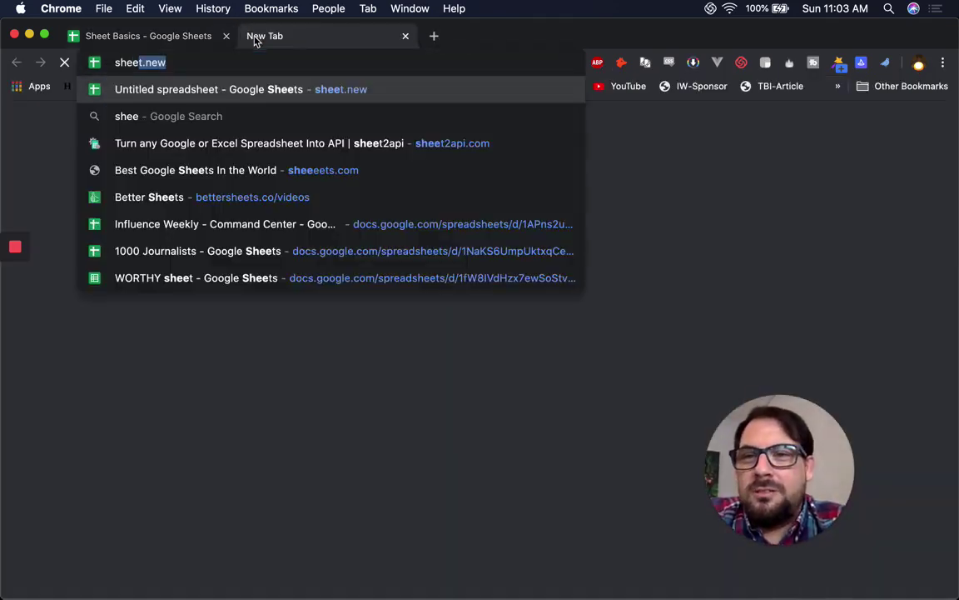
key("Return")
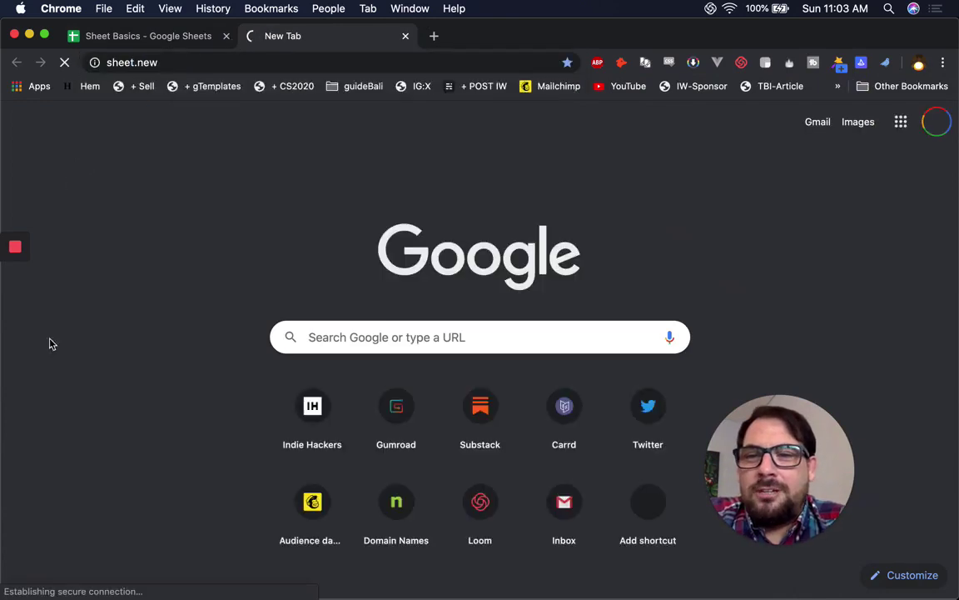
mouse_move(15, 282)
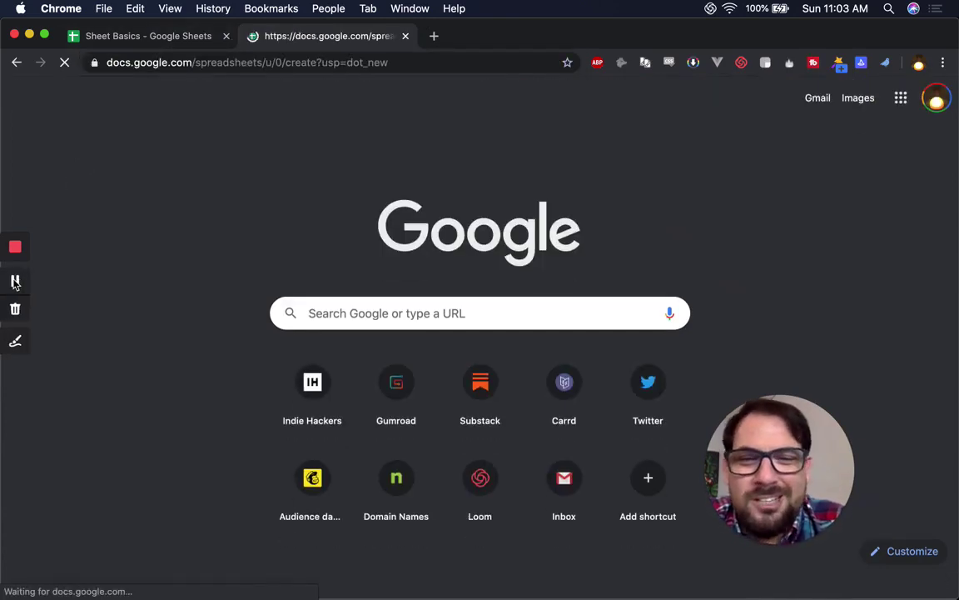
key("super+w")
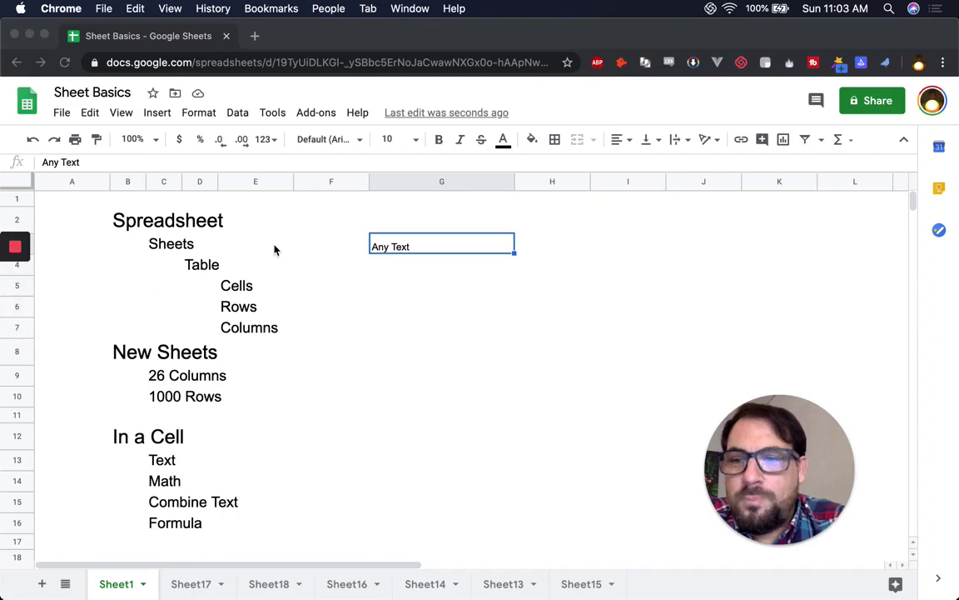
- Enter the formula =34+56 in cell G4, below "Any Text"
left_click(429, 265)
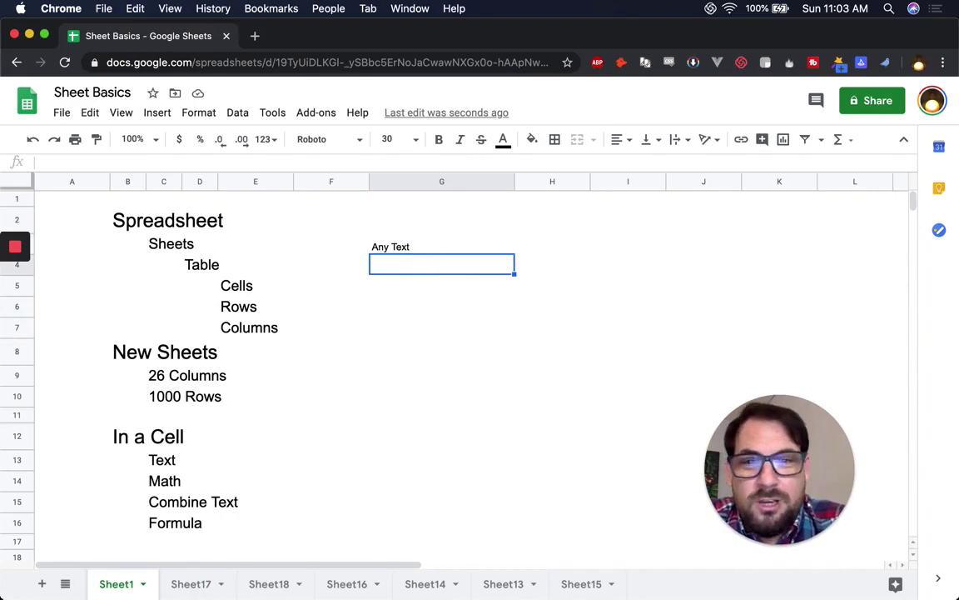
type("=34+56")
key("Return")
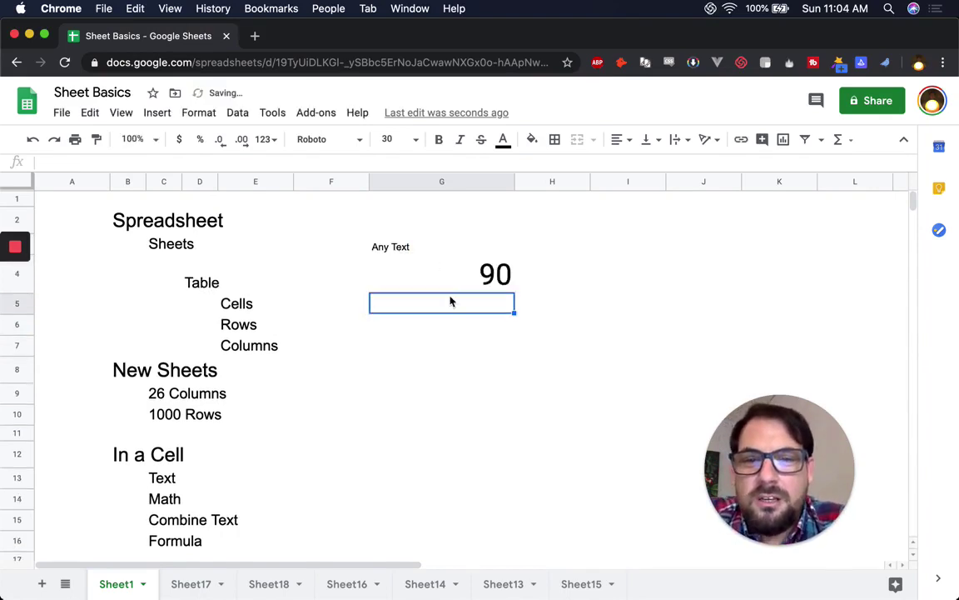
- Enter the formula =45*34 in cell G5
type("=45")
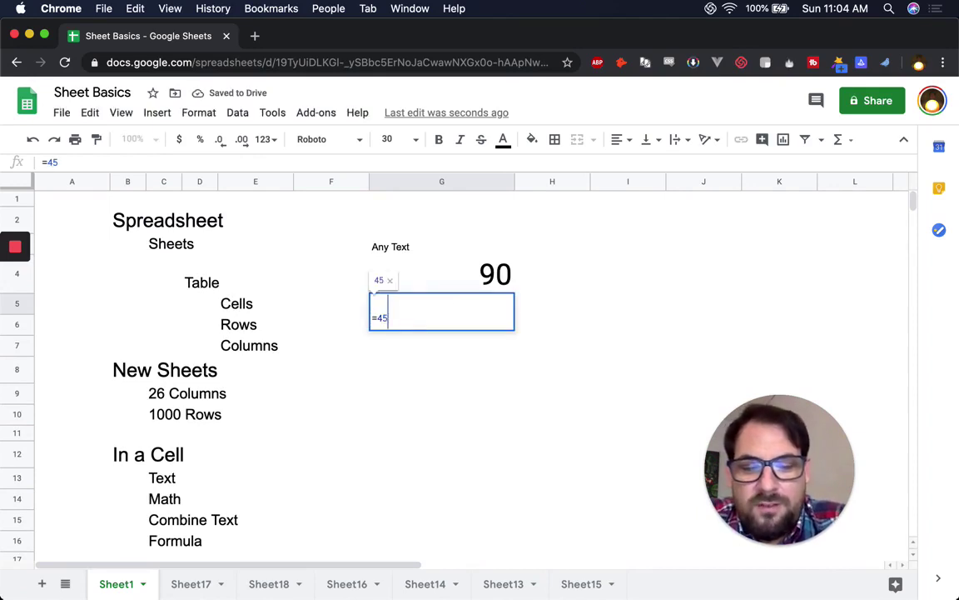
type("*34")
key("Return")
- Clear the formatting of the column G cells from the =34+56 and =45*34 results downward
left_click_drag(467, 244, 467, 497)
key("super+backslash")
left_click(468, 290)
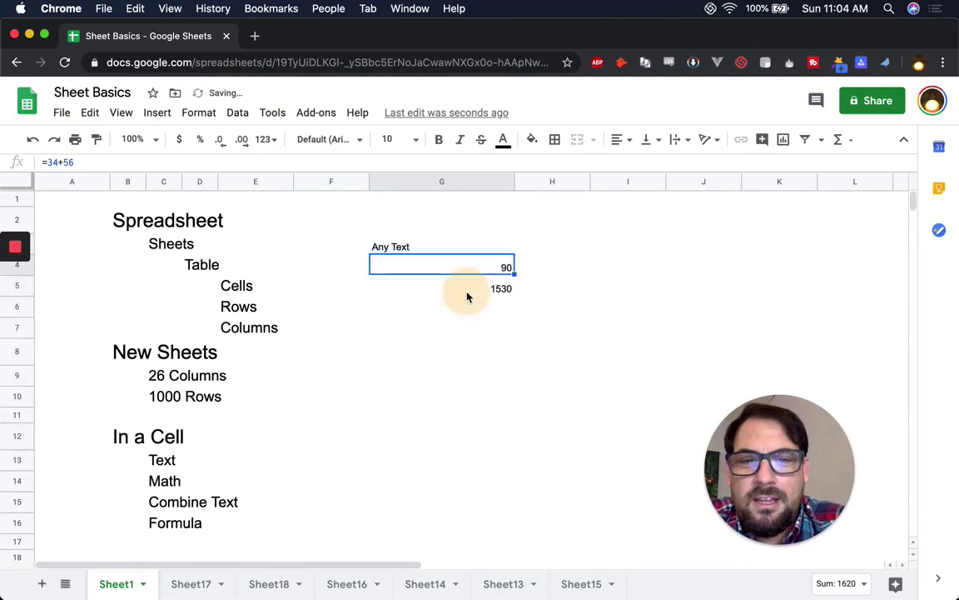
- Enter the formula =757/30383 in cell G6 and format the cell as a percentage
left_click(443, 315)
type("=")
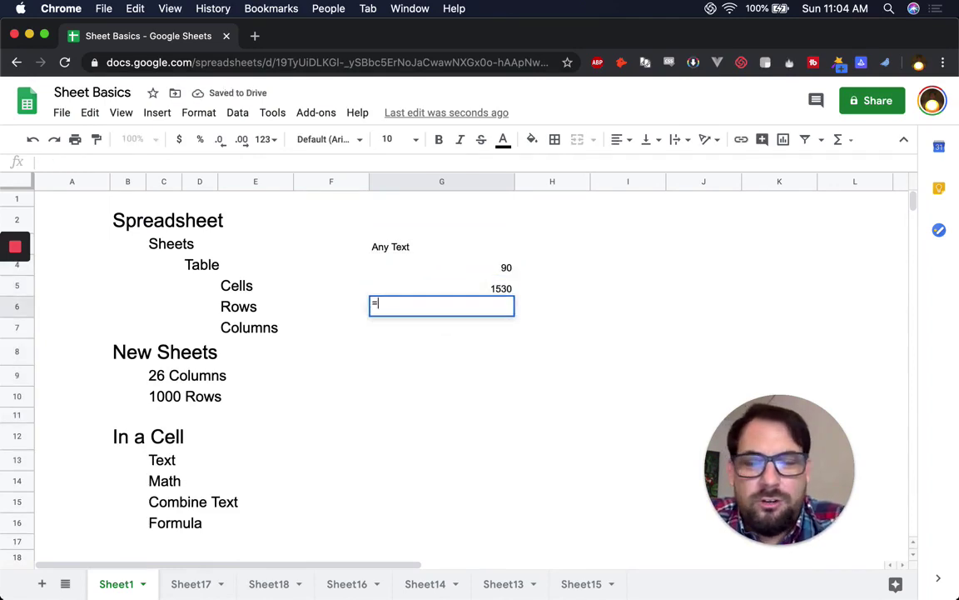
type("757/30383")
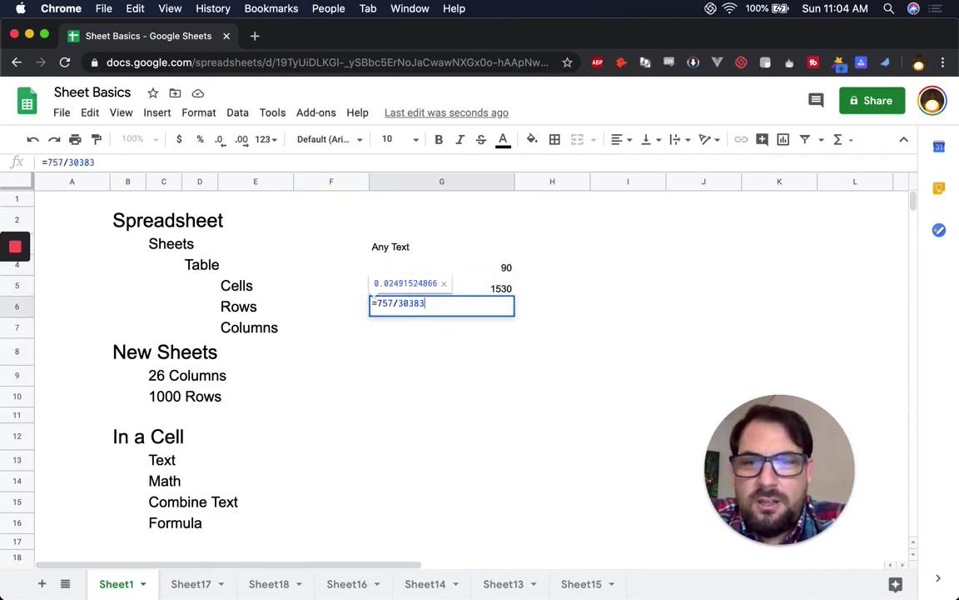
key("Return")
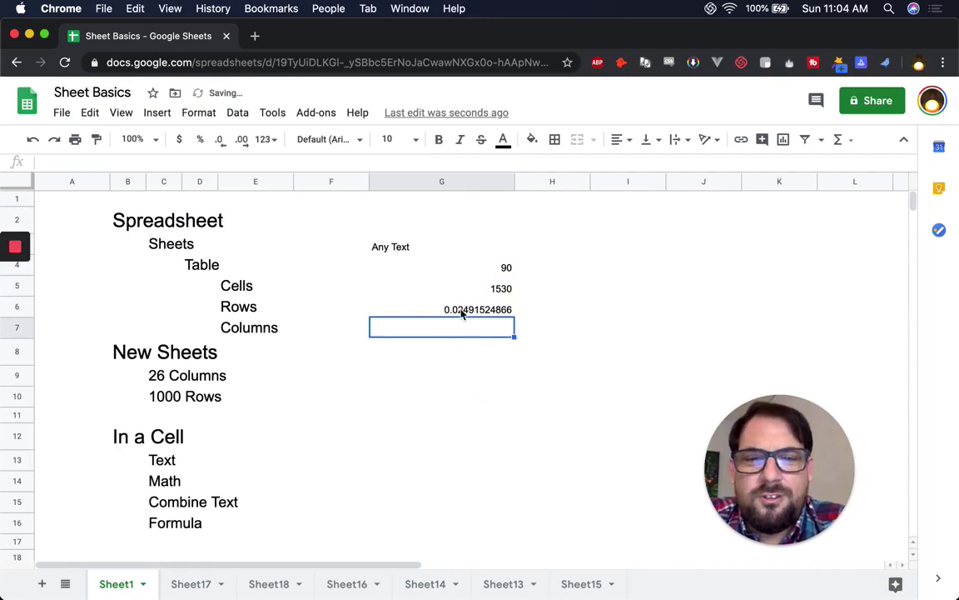
left_click(489, 310)
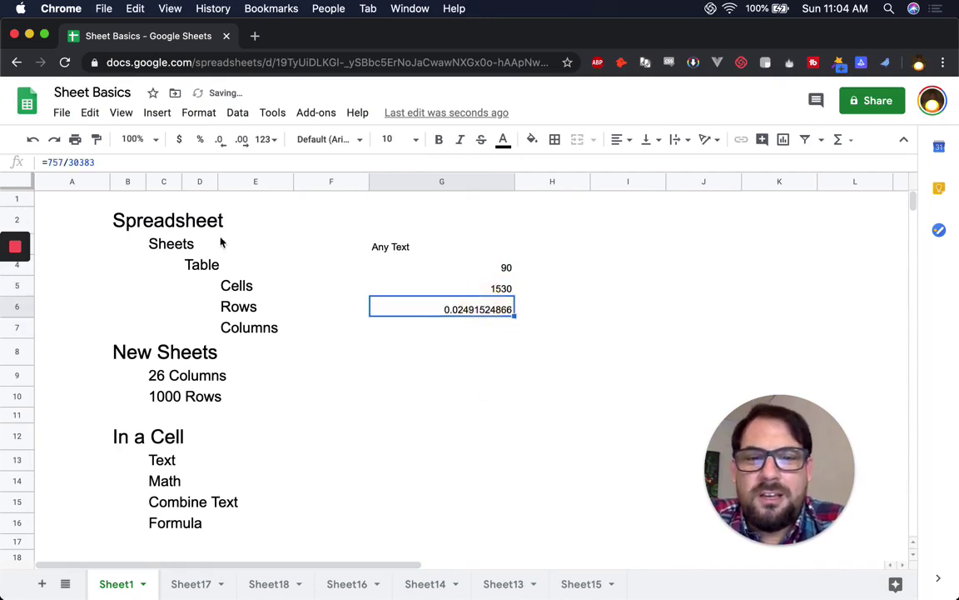
left_click(200, 140)
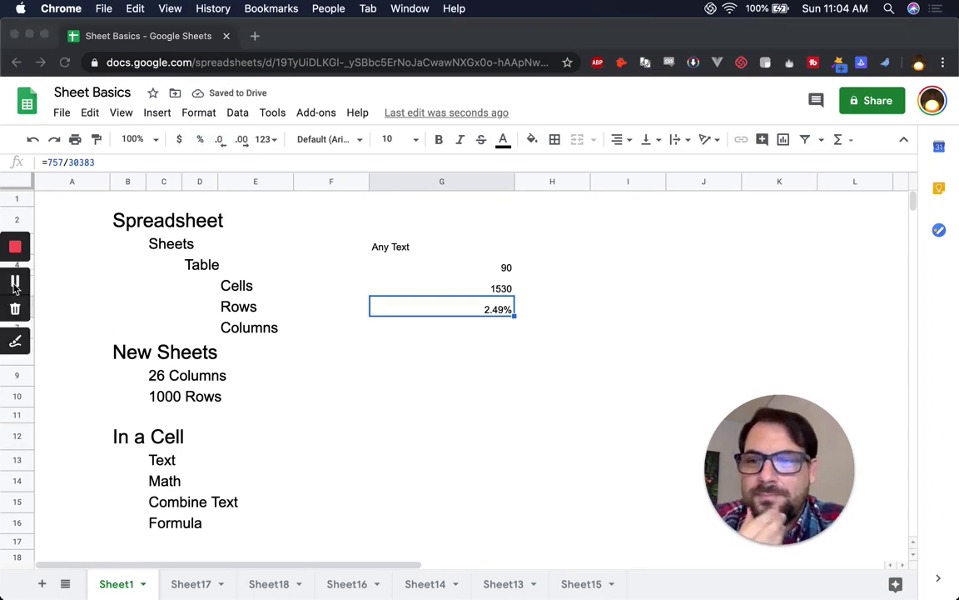
- Combine two text strings in cell G8 with the formula ="Any"&"Text"
left_click(423, 359)
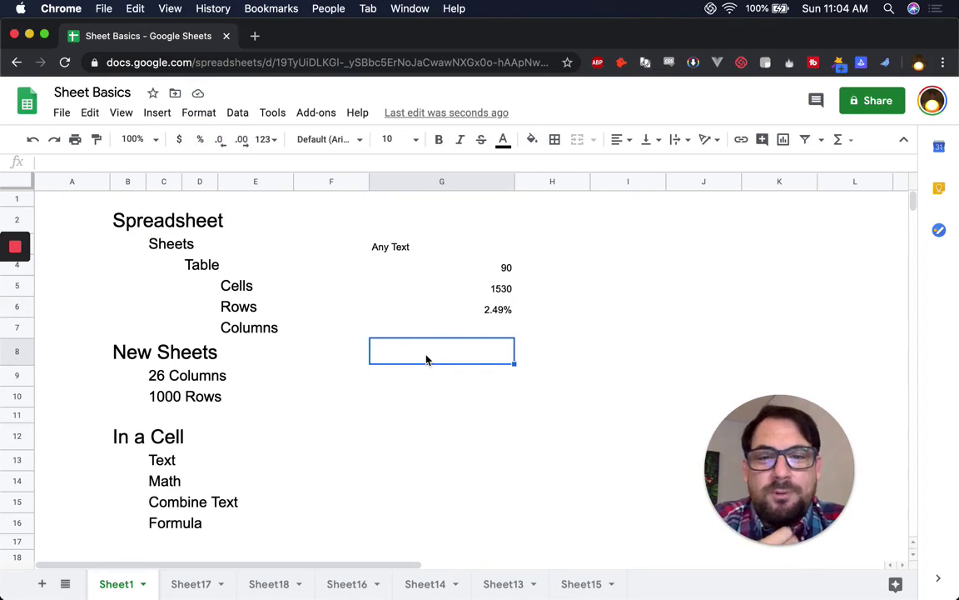
double_click(425, 358)
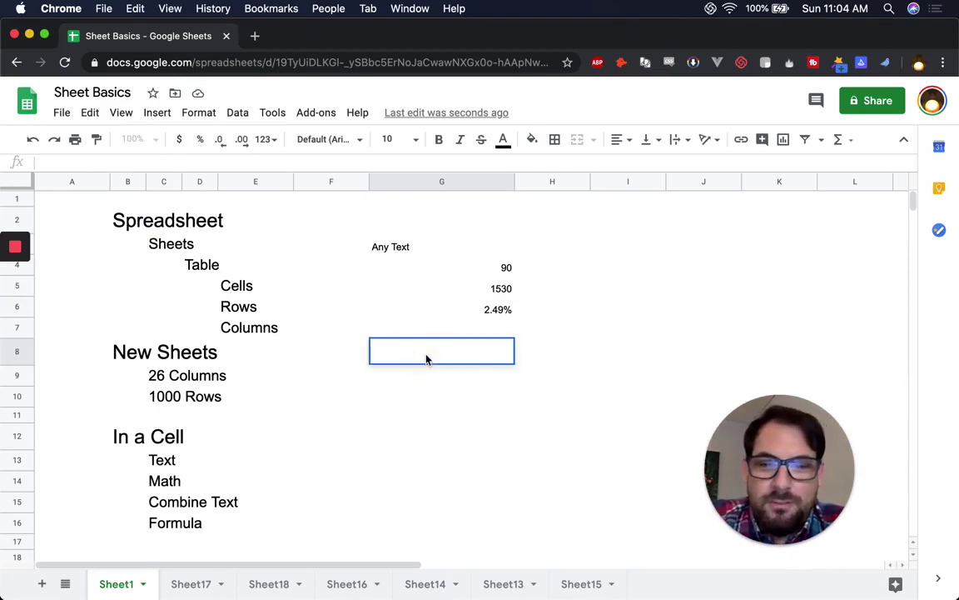
type("=\"")
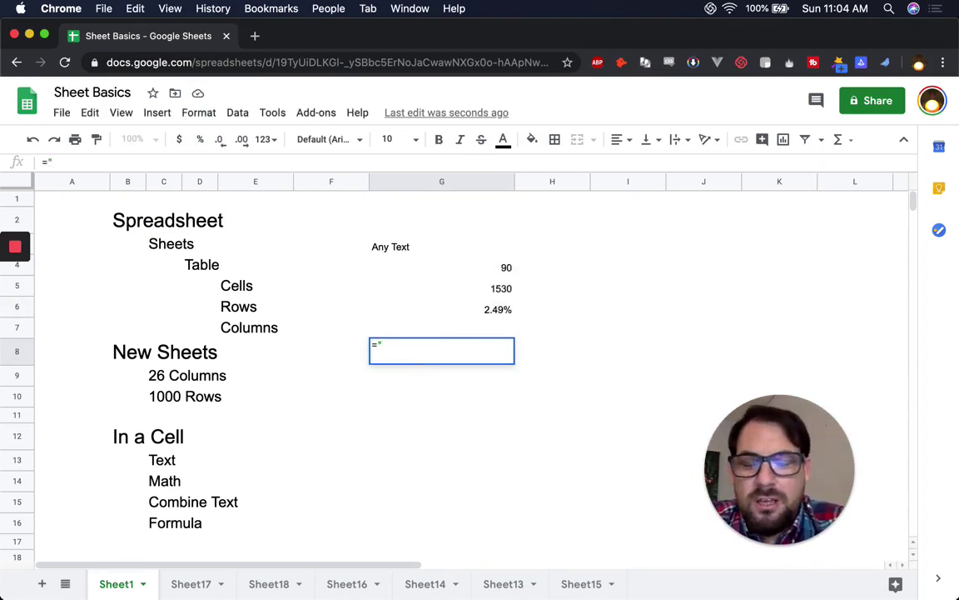
type("y ")
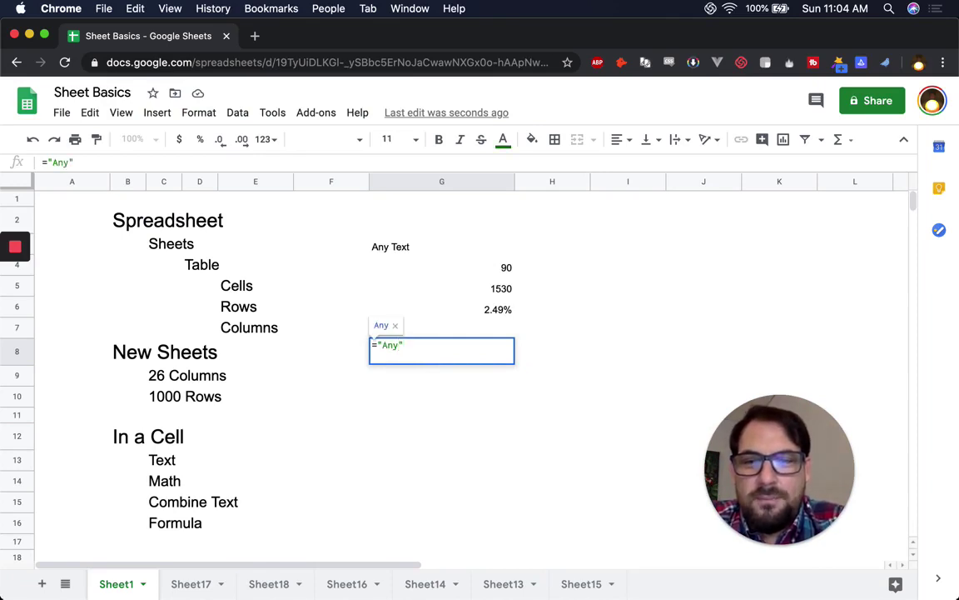
type("&\"")
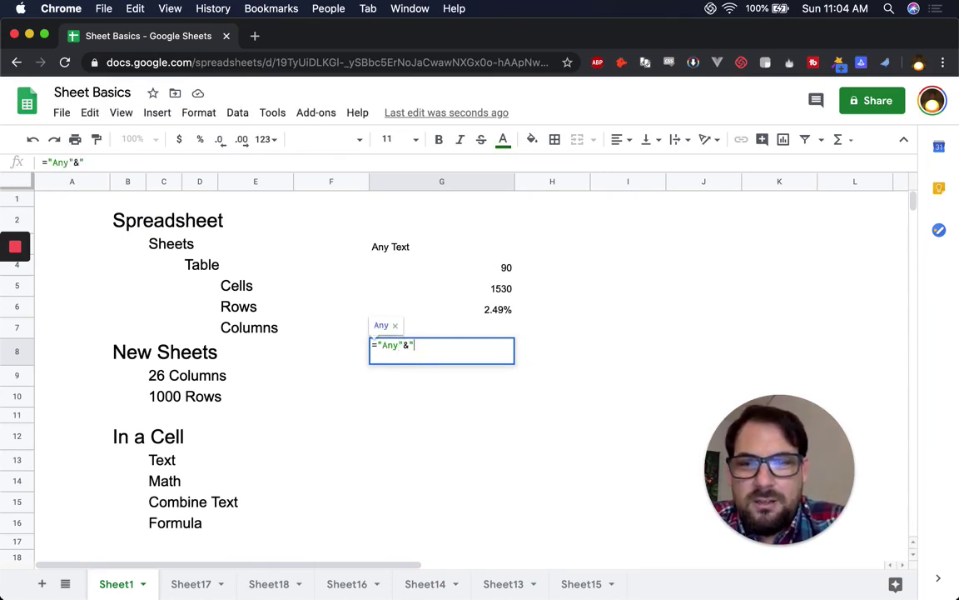
type("Text\"")
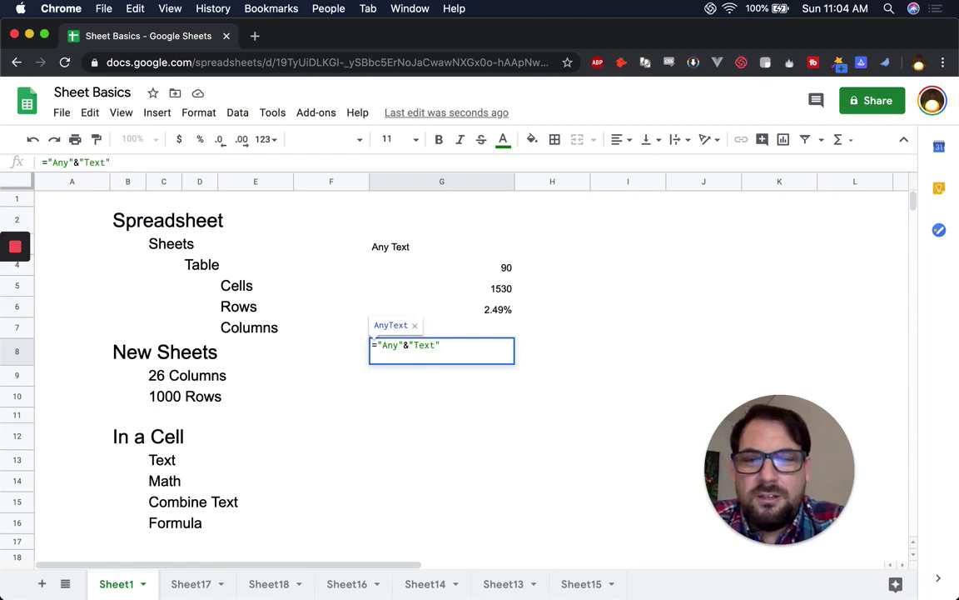
key("Return")
left_click(440, 349)
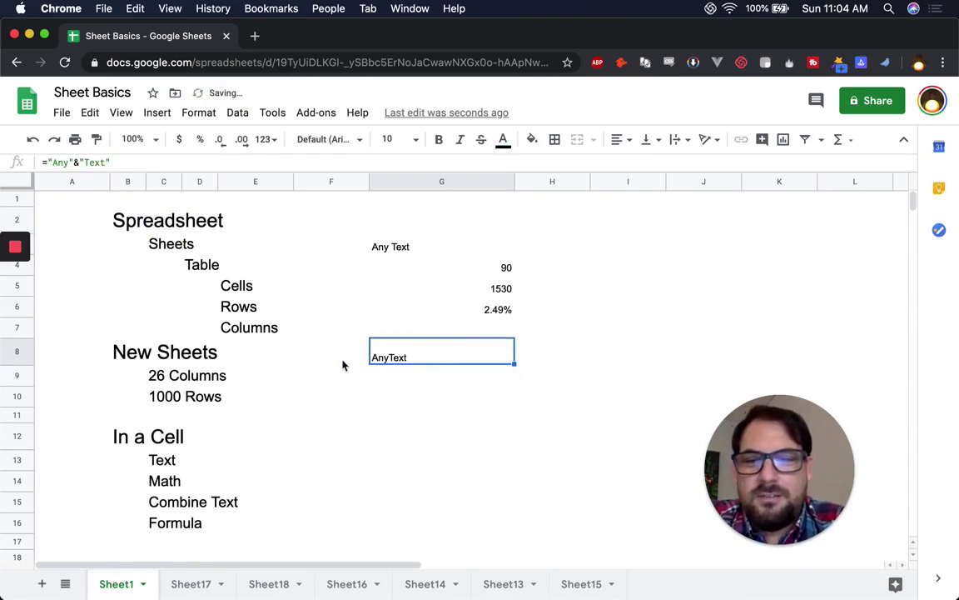
- Add a space between the joined words by changing the G8 formula to ="Any"&" "&"Text"
double_click(397, 353)
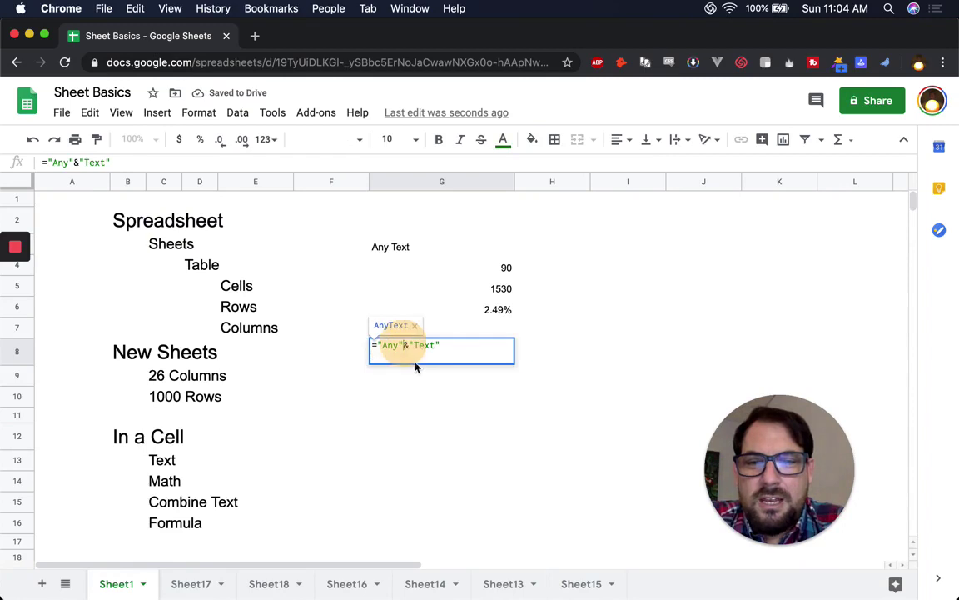
left_click(406, 345)
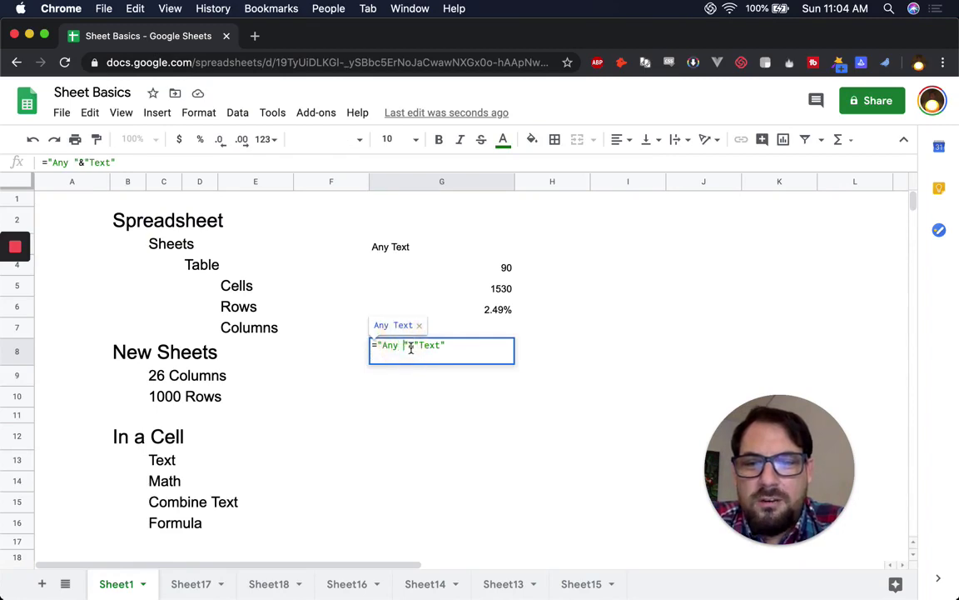
type("\" \"")
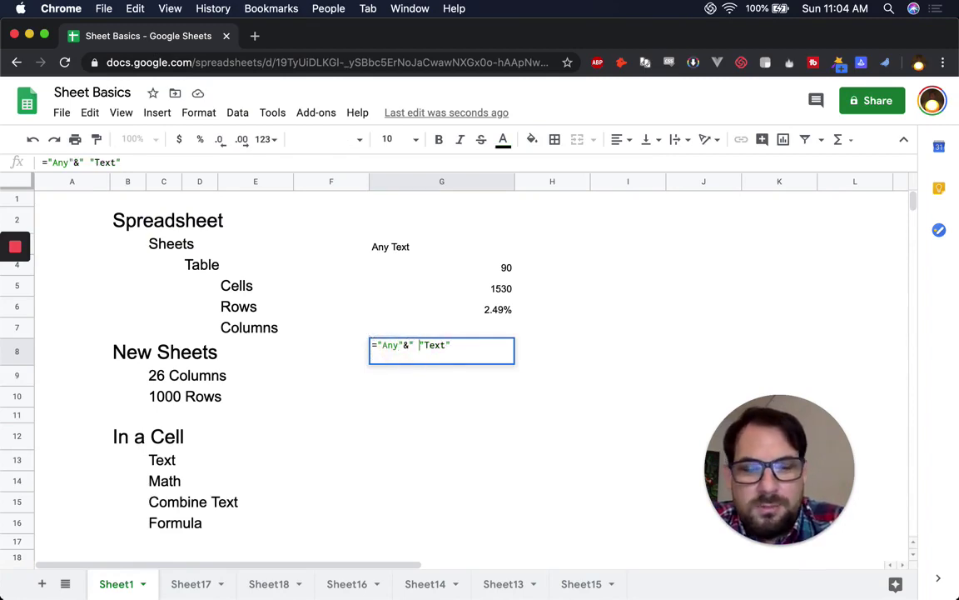
type("&")
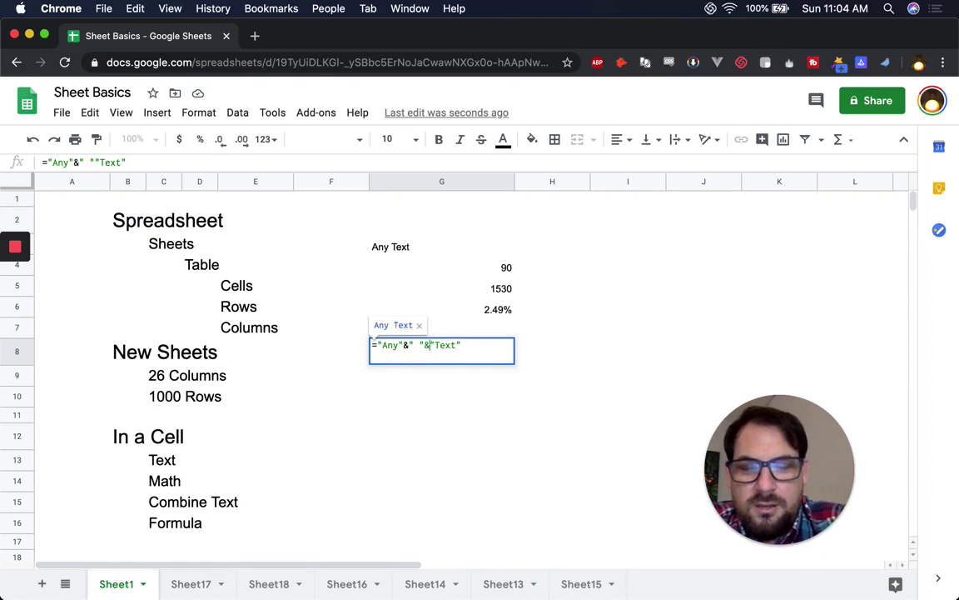
key("Return")
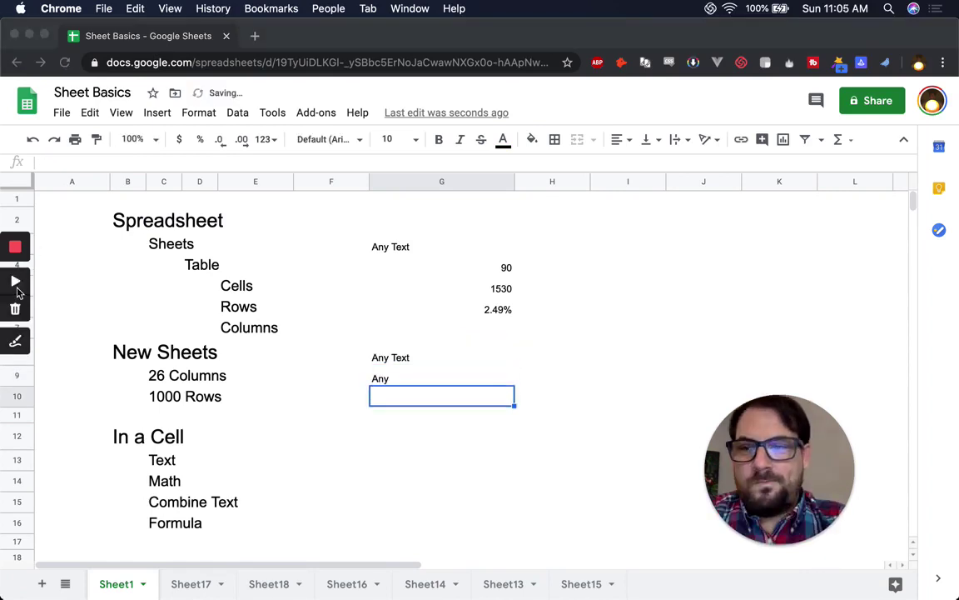
- Try to join the text with a plus sign in cell G9, using the formula ="Any"+"Text"
double_click(407, 359)
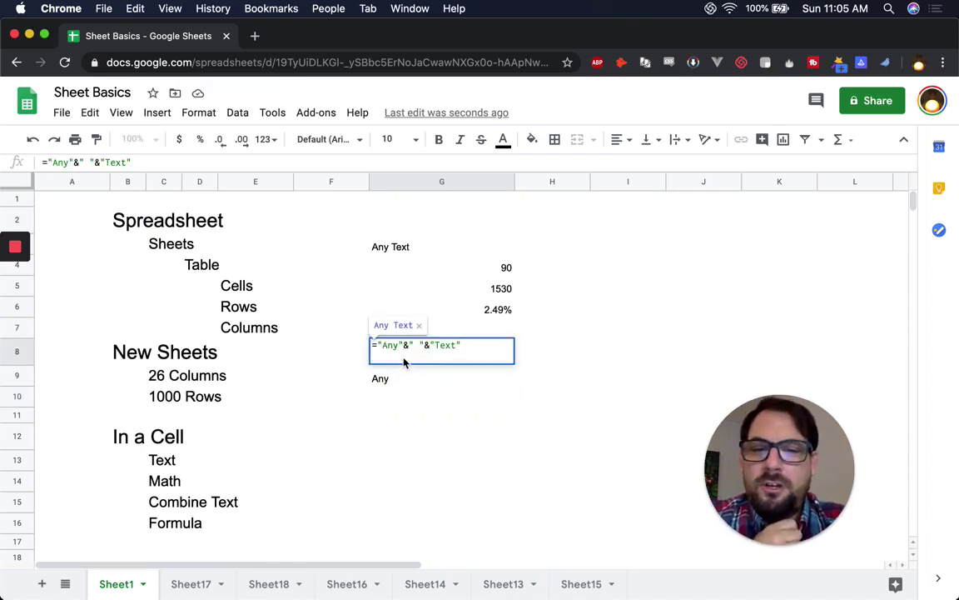
left_click(398, 377)
double_click(398, 372)
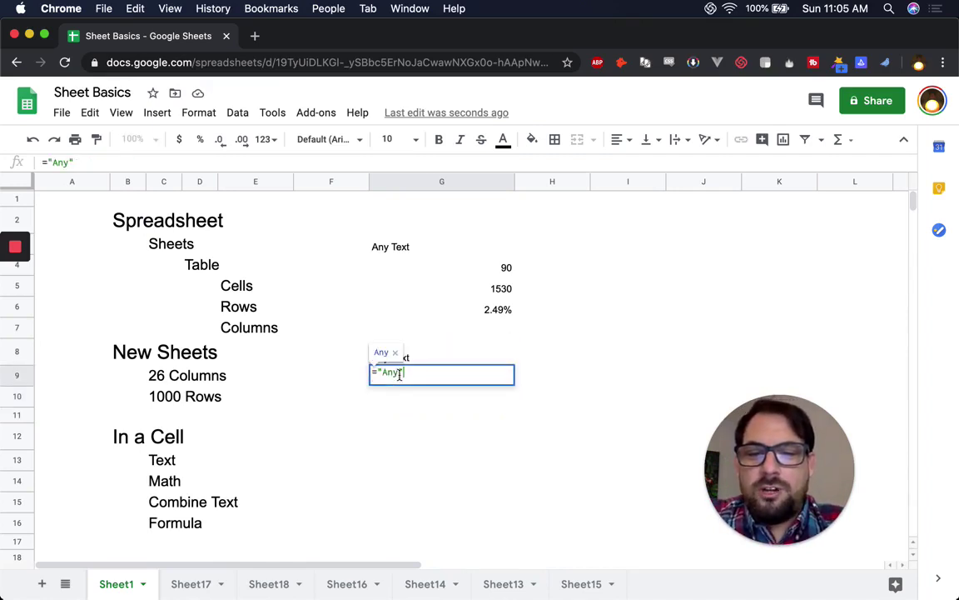
type("+\"Text\"")
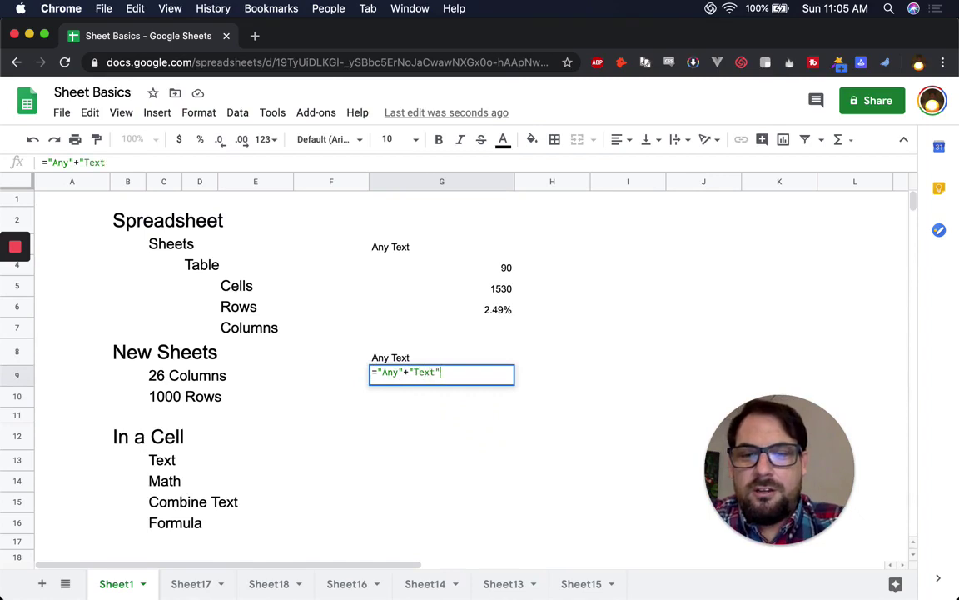
key("Return")
- Read the error explanation of the plus-sign text formula in cell G9
mouse_move(436, 379)
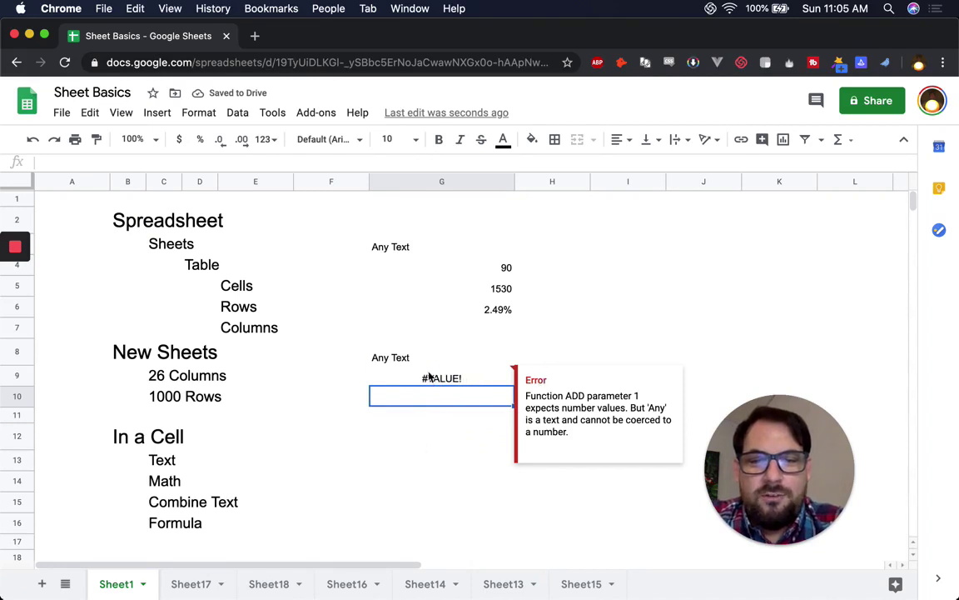
left_click(417, 457)
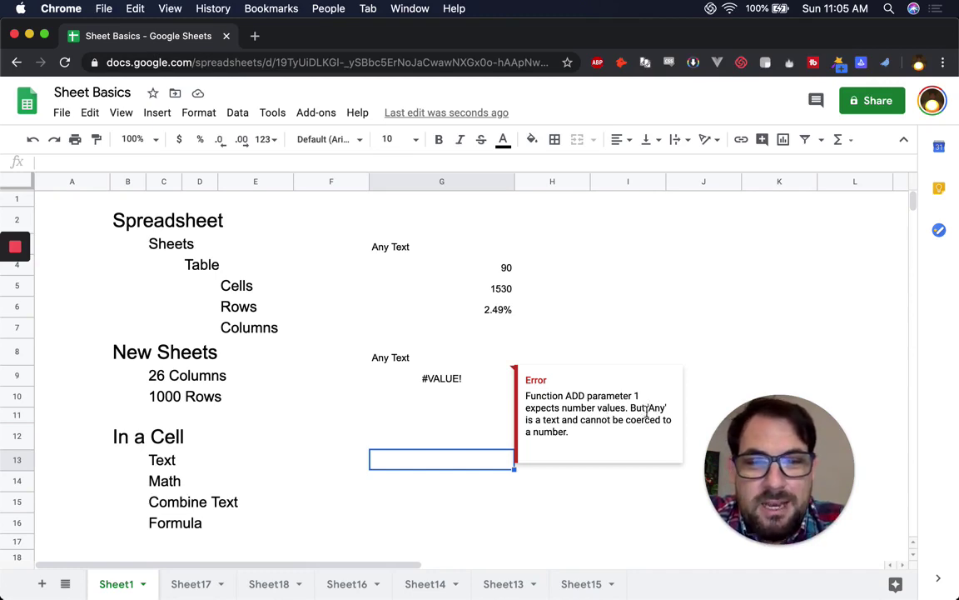
left_click_drag(615, 408, 643, 434)
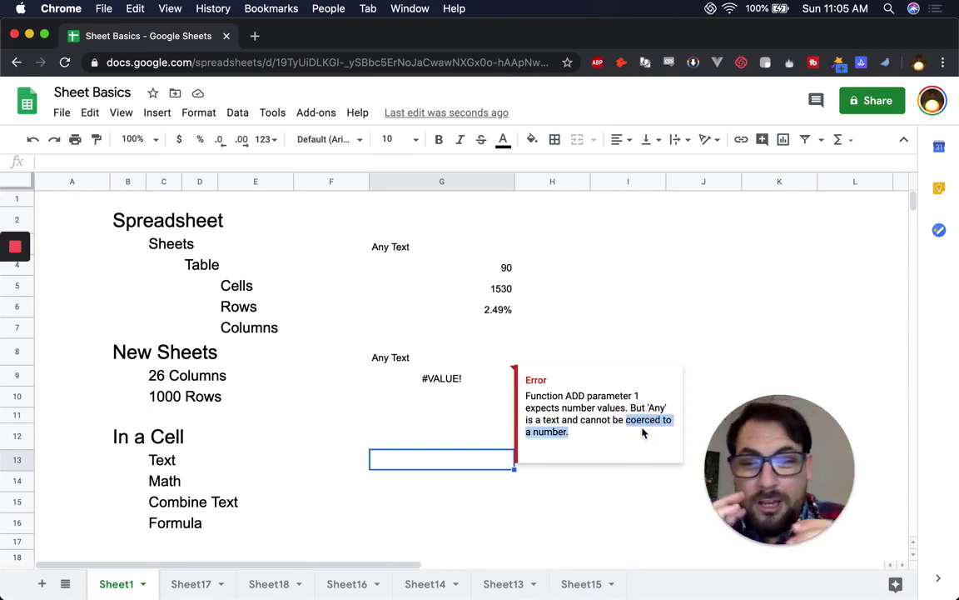
- Change the formula in cell G9 to ="1"+"2", adding two quoted numbers
left_click(401, 374)
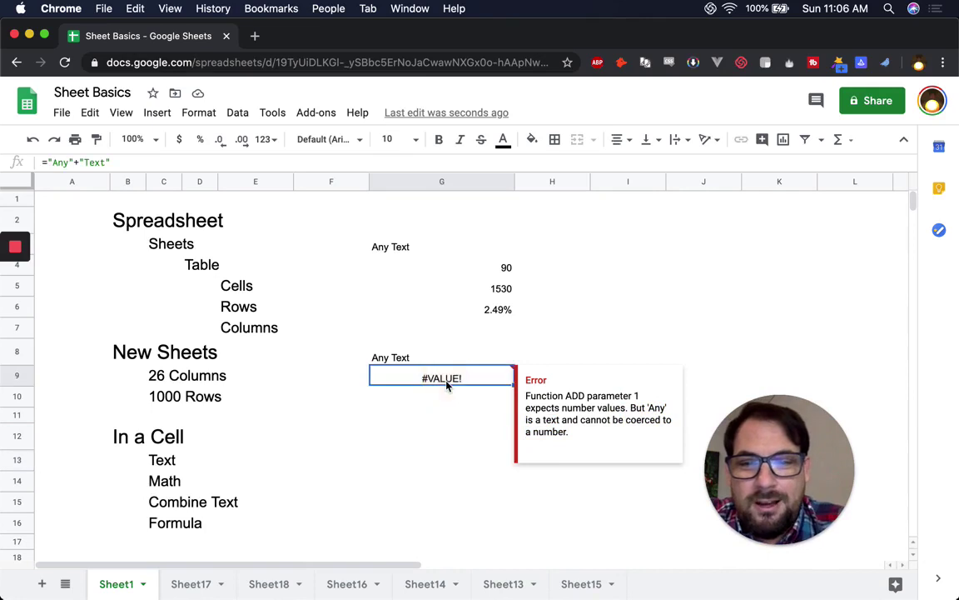
double_click(400, 373)
type("1")
double_click(406, 372)
type("2")
key("BackSpace")
type("\"2")
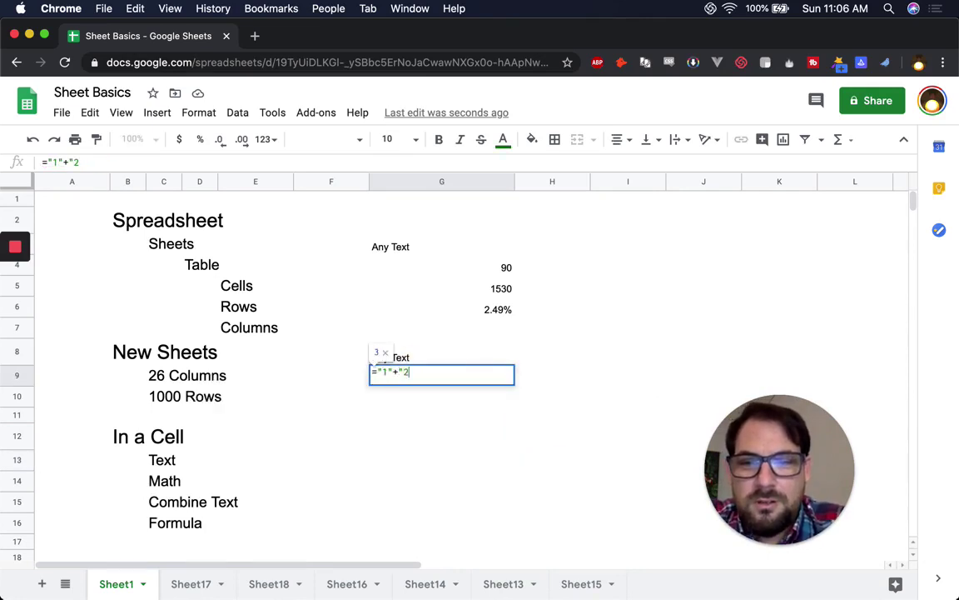
type("\"")
key("Return")
left_click(454, 380)
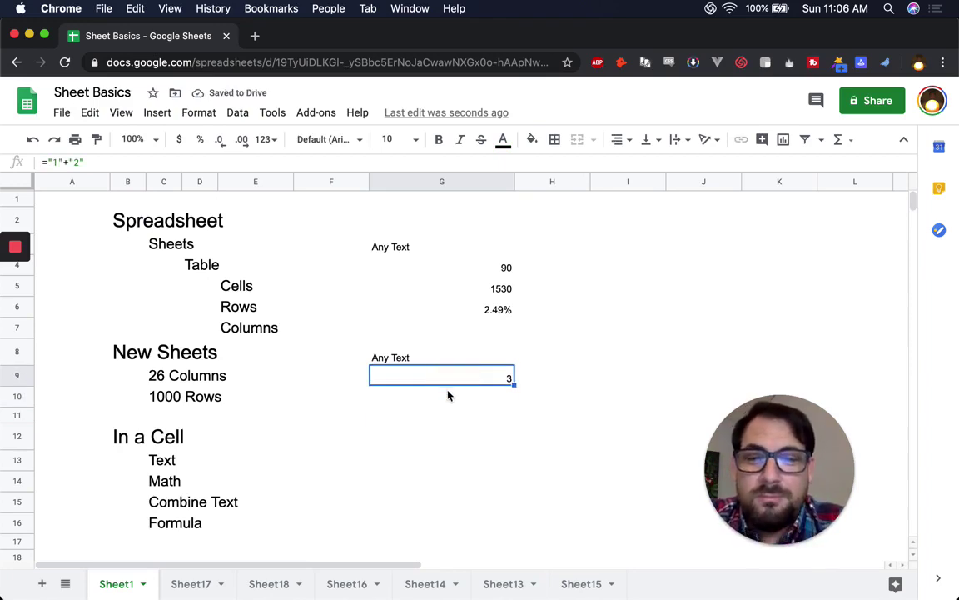
- Replace the plus sign in the G9 formula with an ampersand, so that it reads ="1"&"2"
double_click(456, 380)
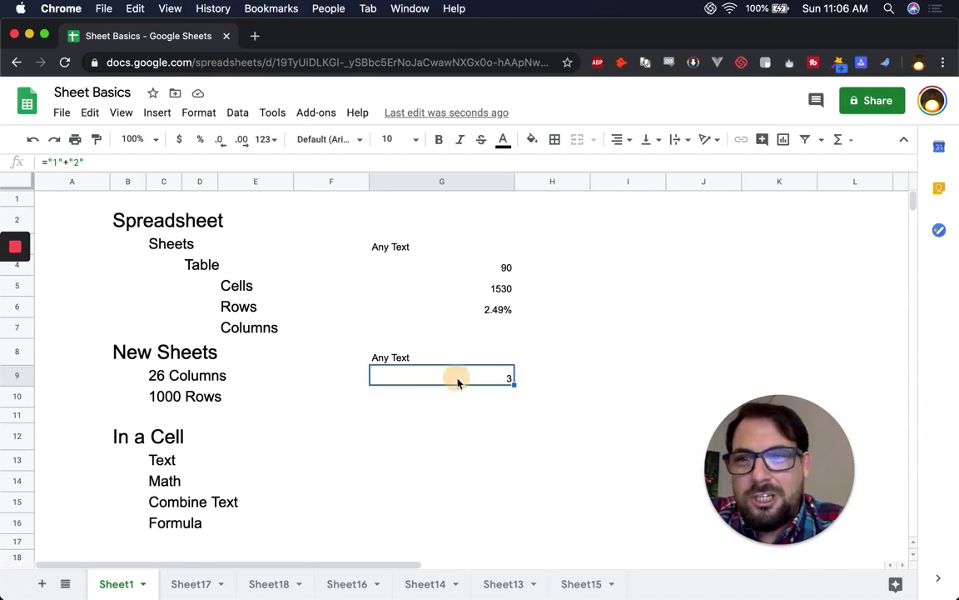
left_click(399, 372)
key("BackSpace")
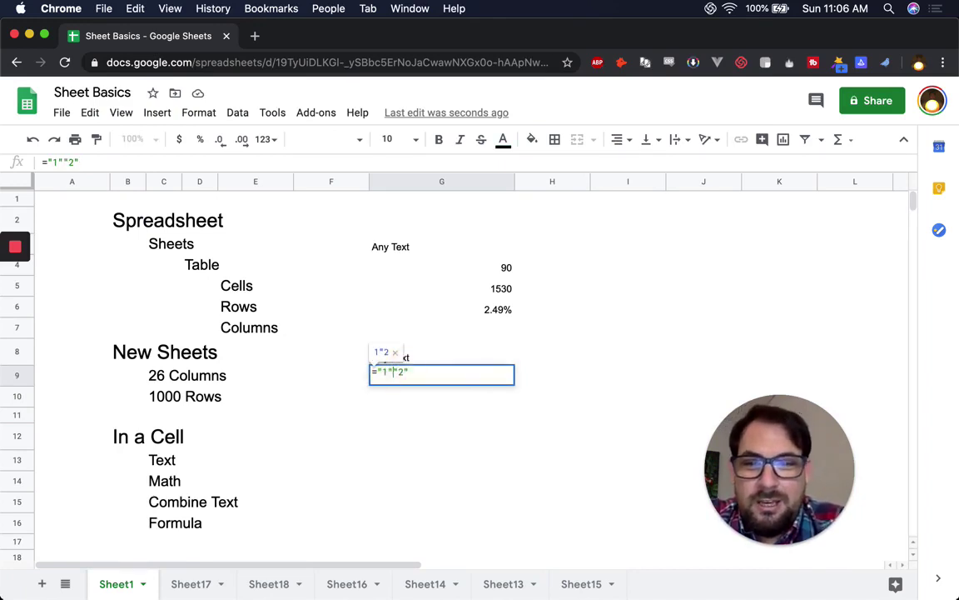
type("&")
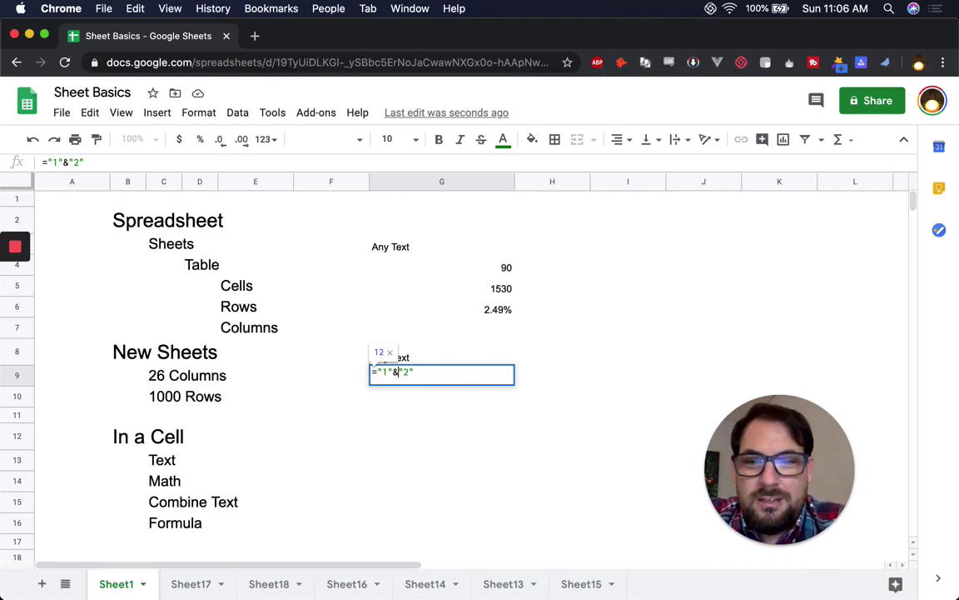
key("Return")
left_click(427, 380)
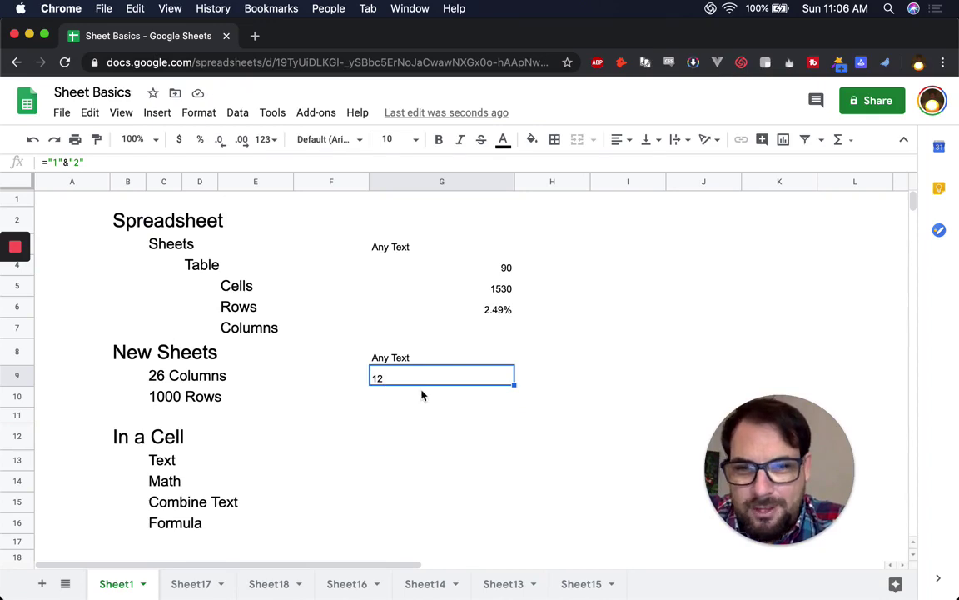
- Try to enter a DATEDIF formula in cell G10
left_click(457, 397)
type("=datedif(12")
key("Return")
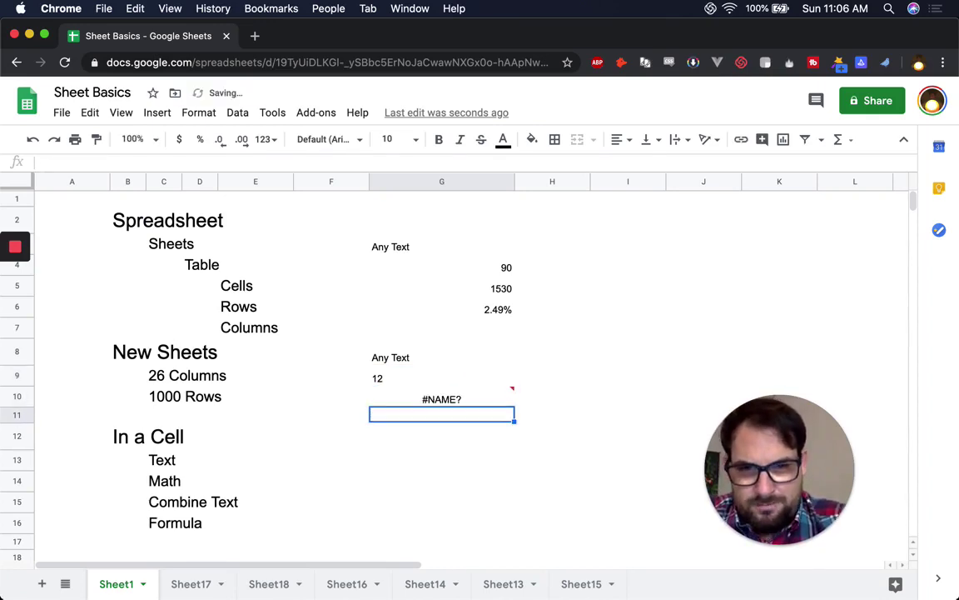
- Write the formula =Sum(45,76,67) in cell G10
mouse_move(451, 401)
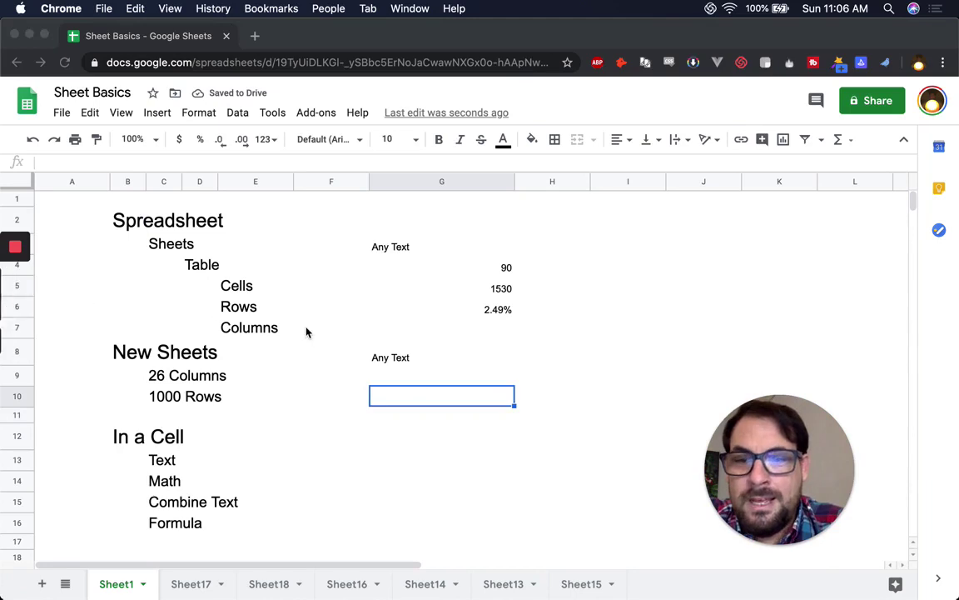
double_click(452, 400)
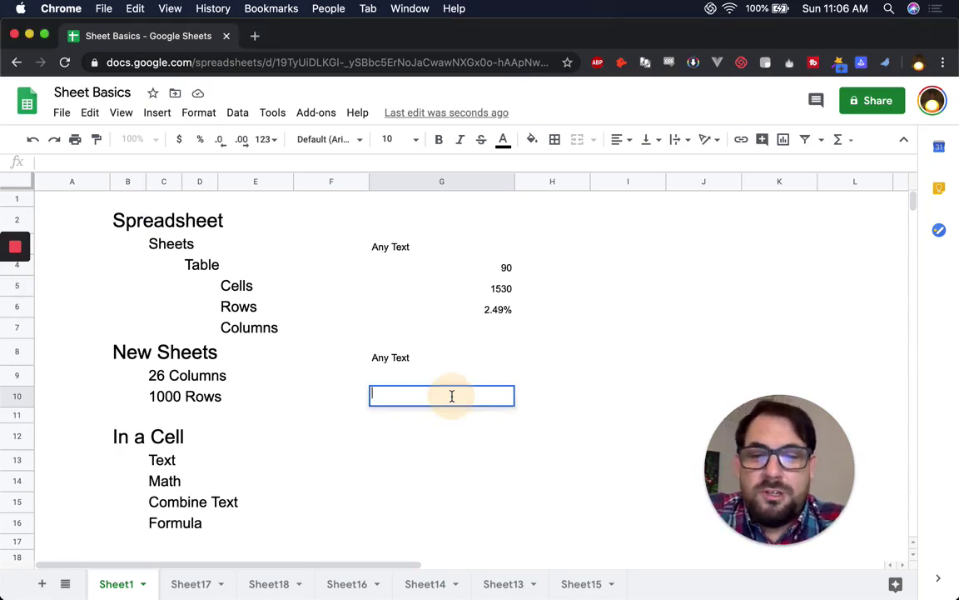
type("=")
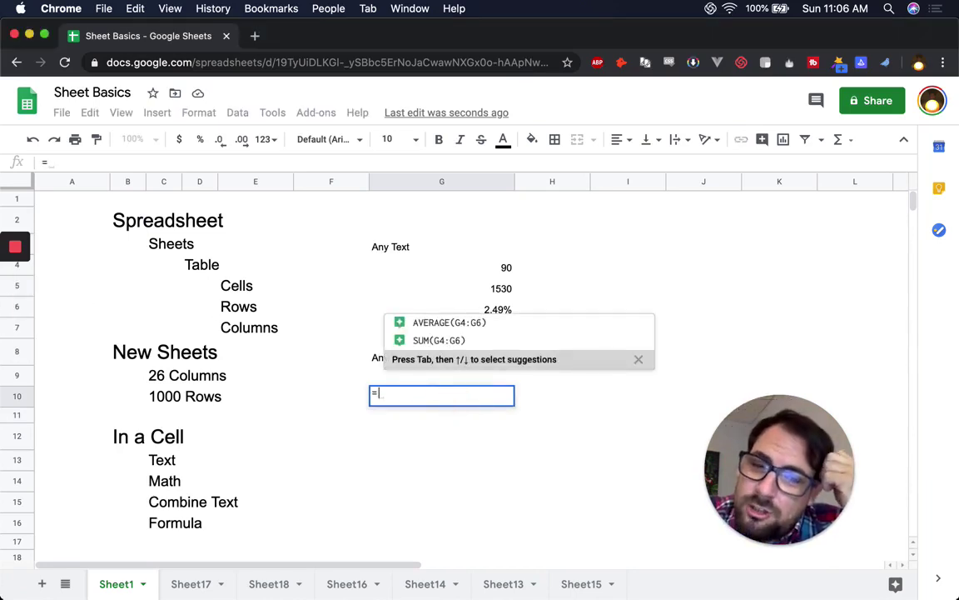
type("Sum(")
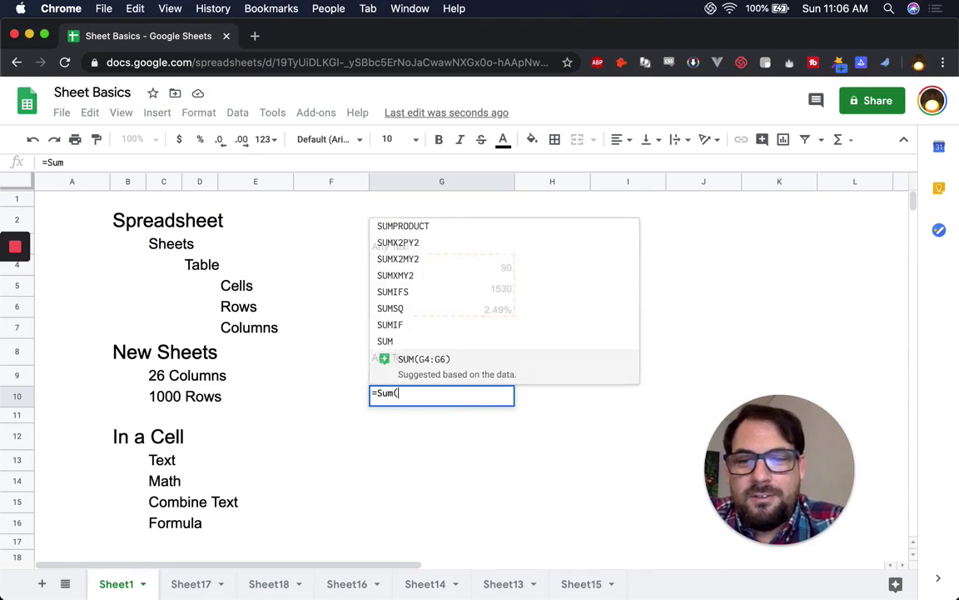
type("45")
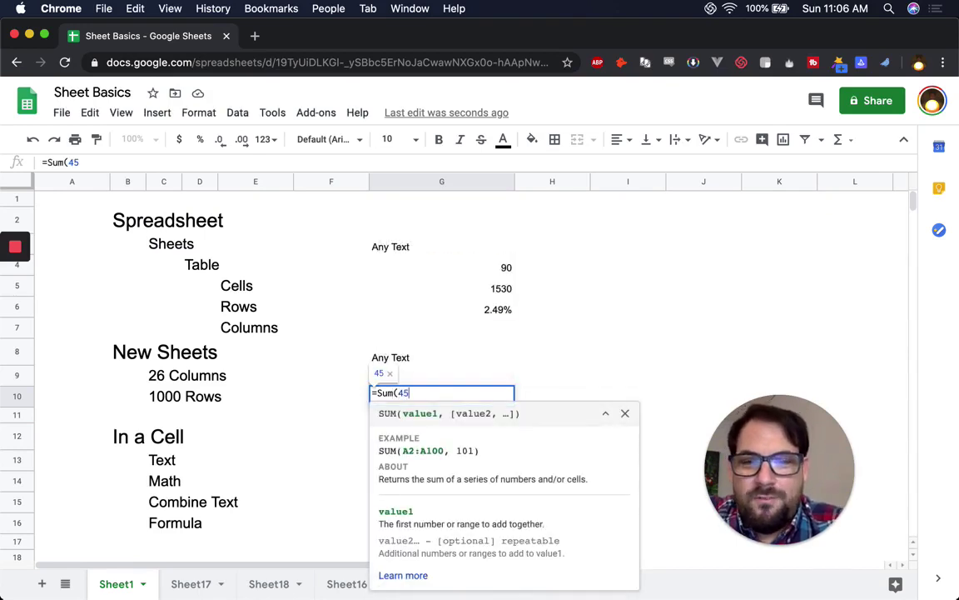
type(",76,")
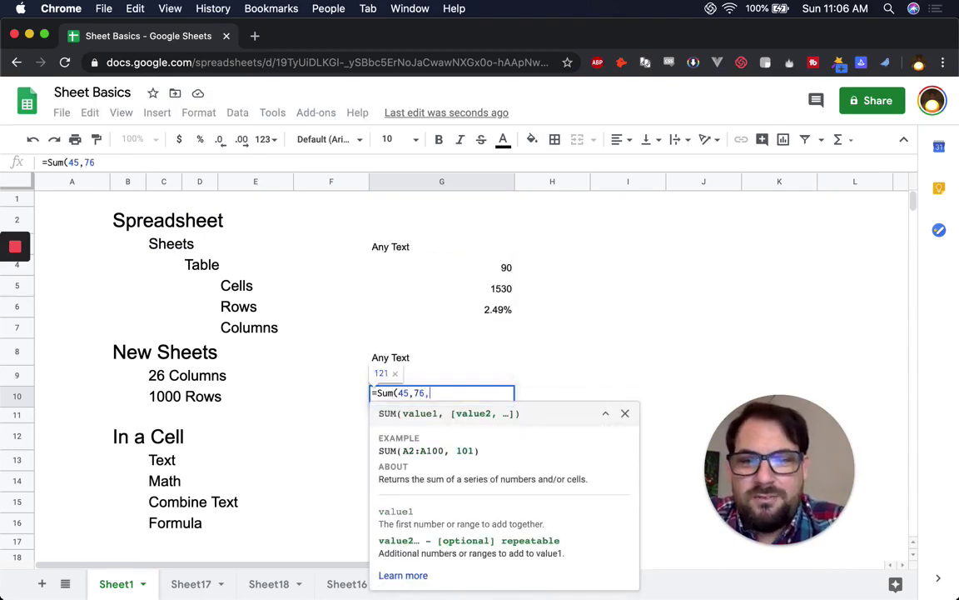
type("67")
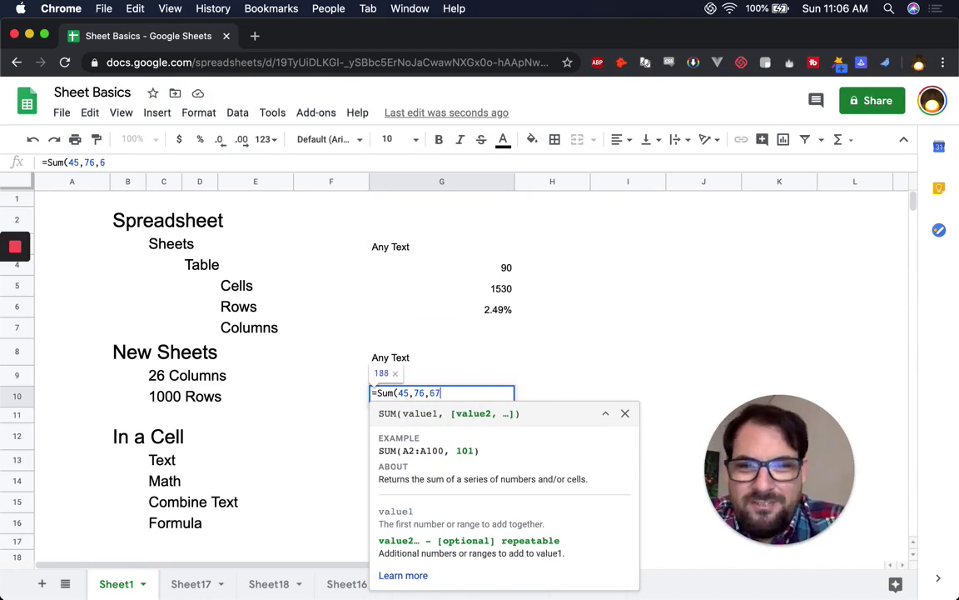
type("7")
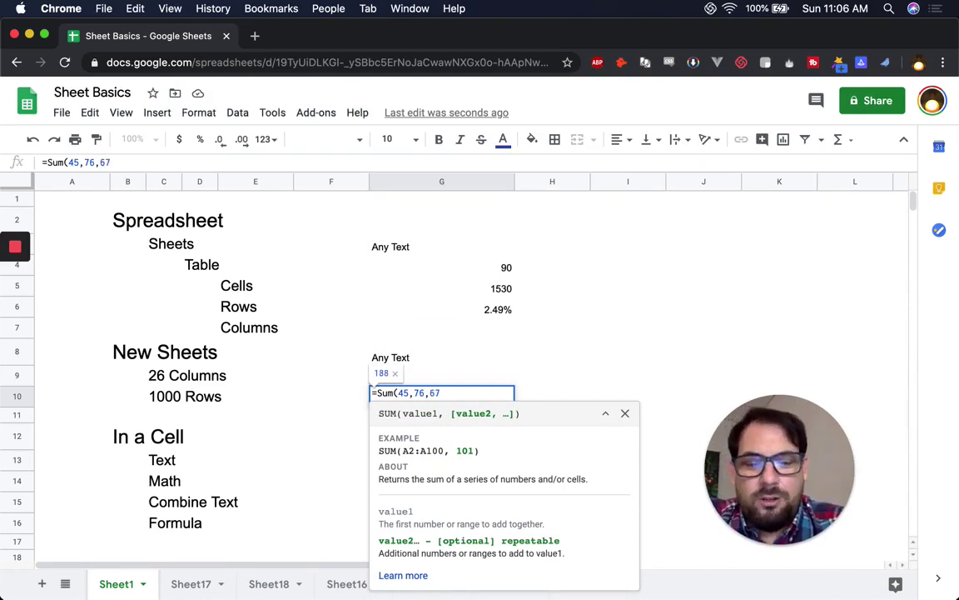
type(")")
- Review the arguments and formula help of the SUM formula in cell G10, and commit the formula
double_click(385, 392)
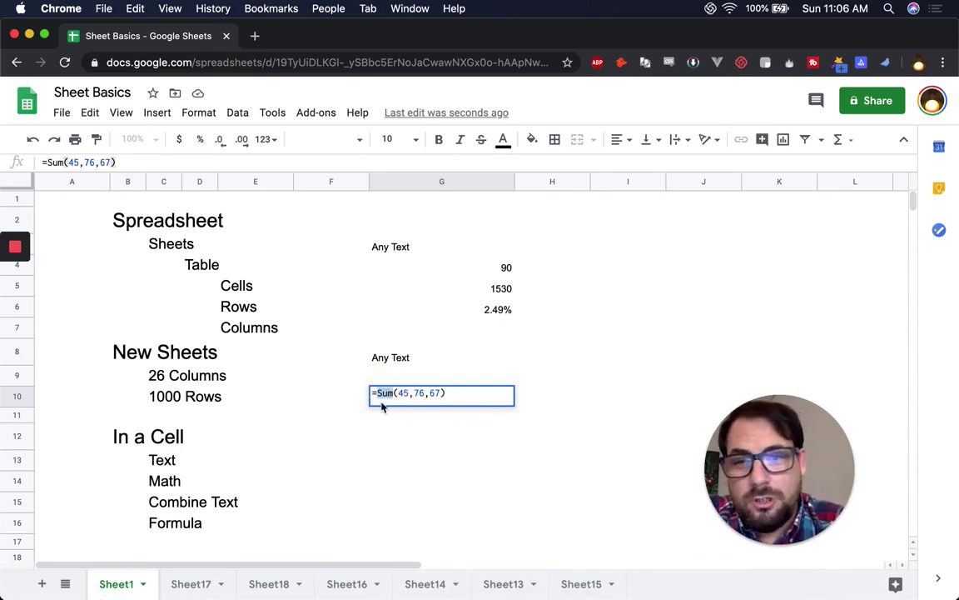
left_click(388, 394)
left_click(389, 393)
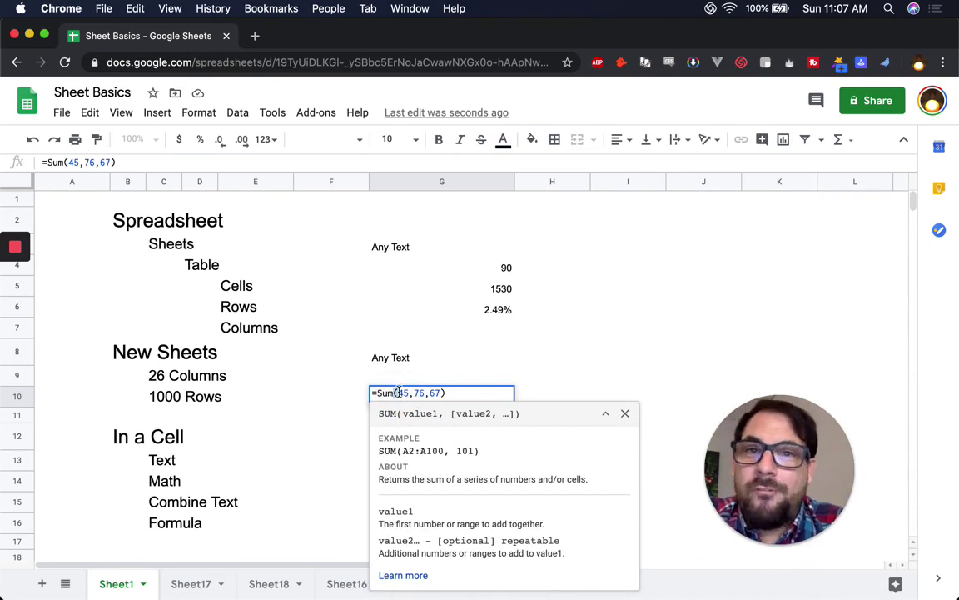
left_click(455, 388)
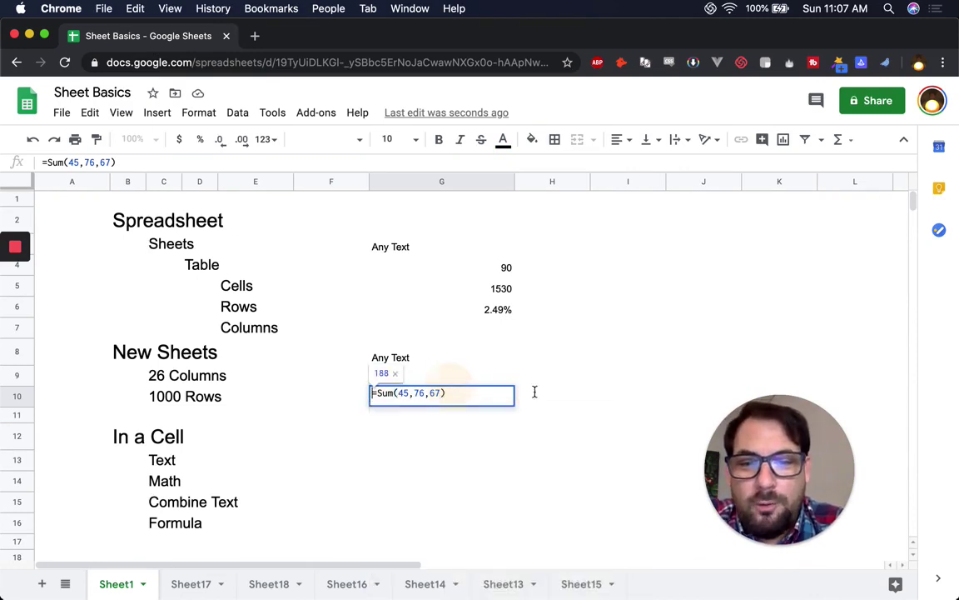
double_click(405, 392)
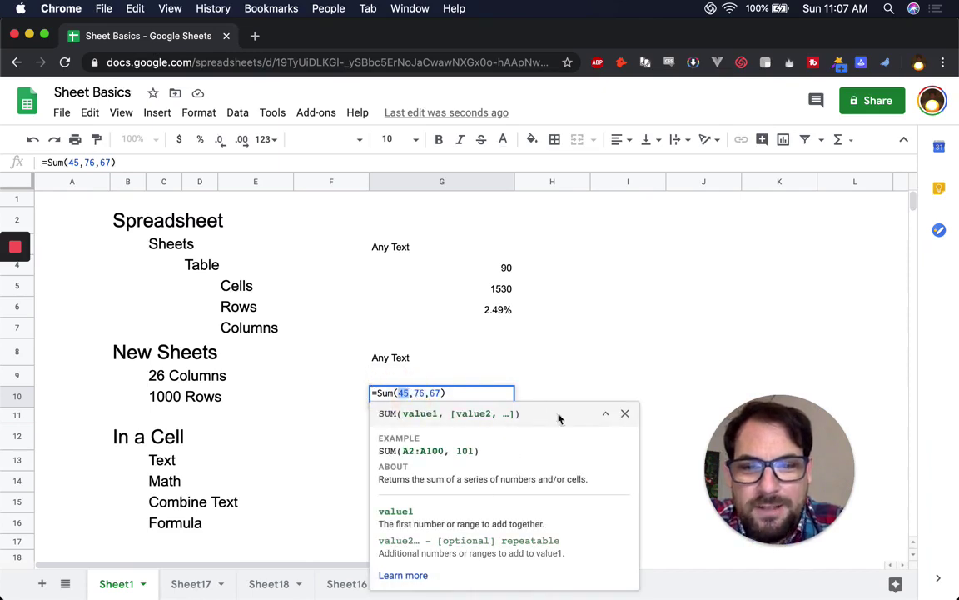
left_click(624, 413)
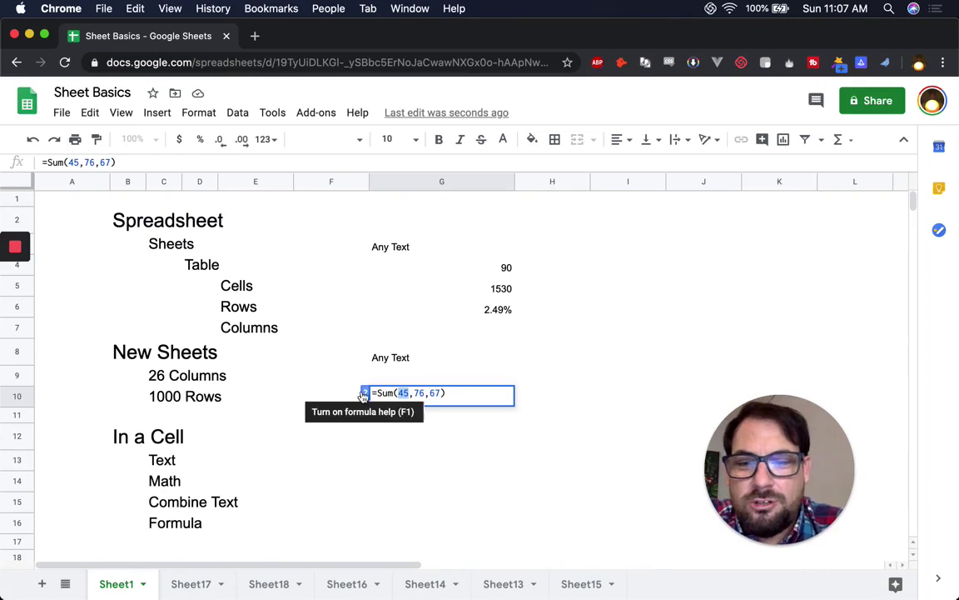
left_click(365, 394)
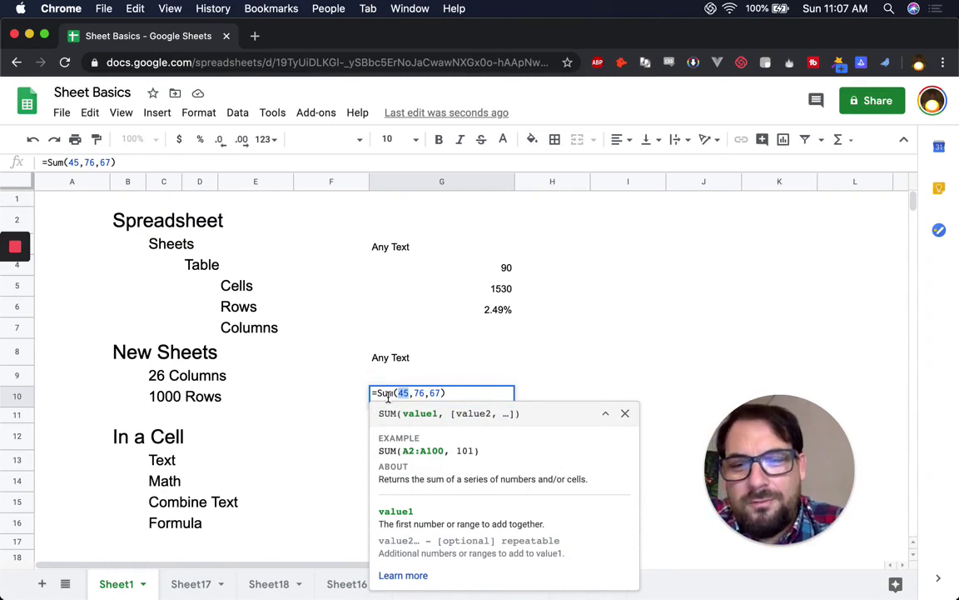
left_click(446, 392)
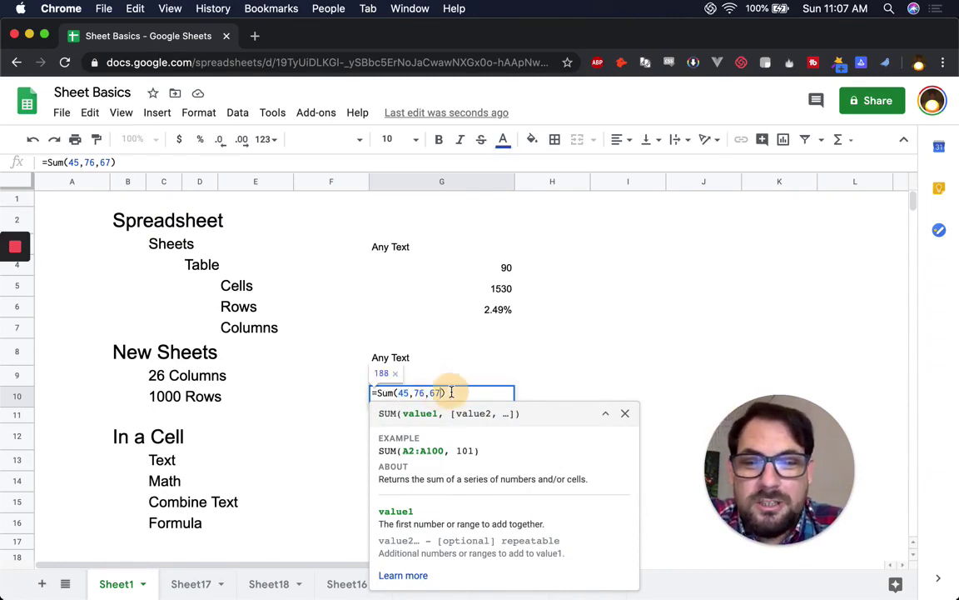
key("Return")
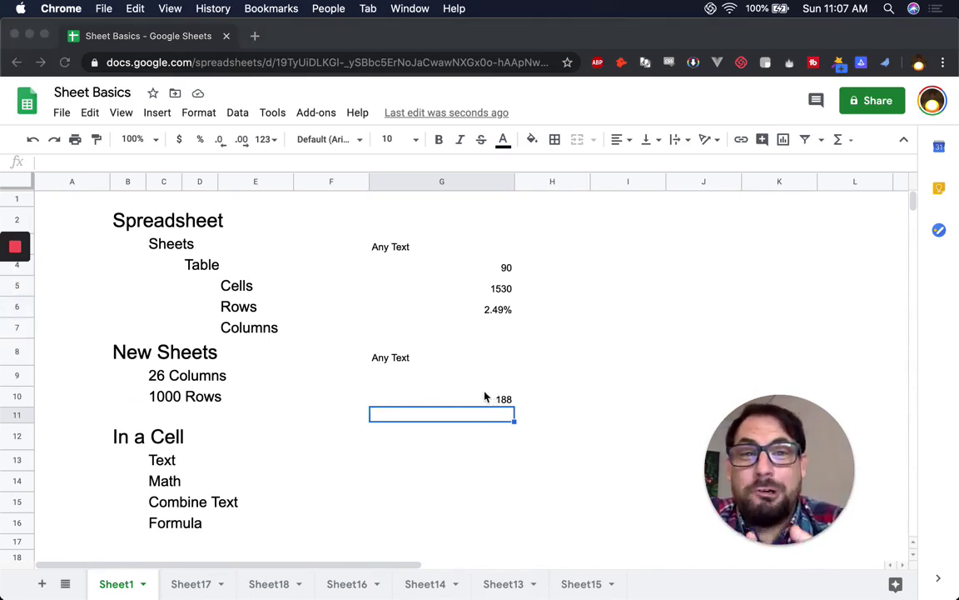
- Enter the formula =Average(3848,482824,29292) in cell G11
double_click(460, 414)
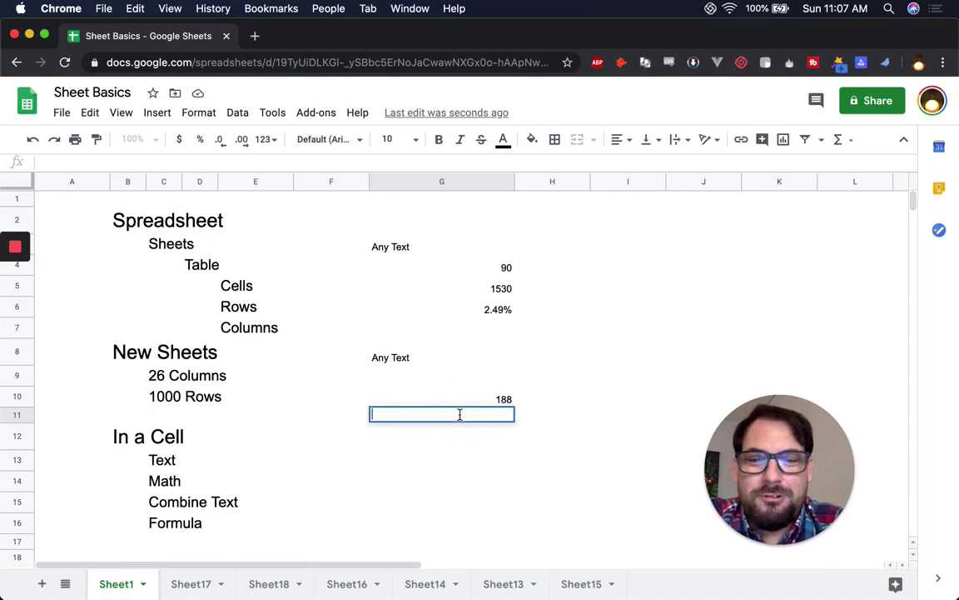
type("=")
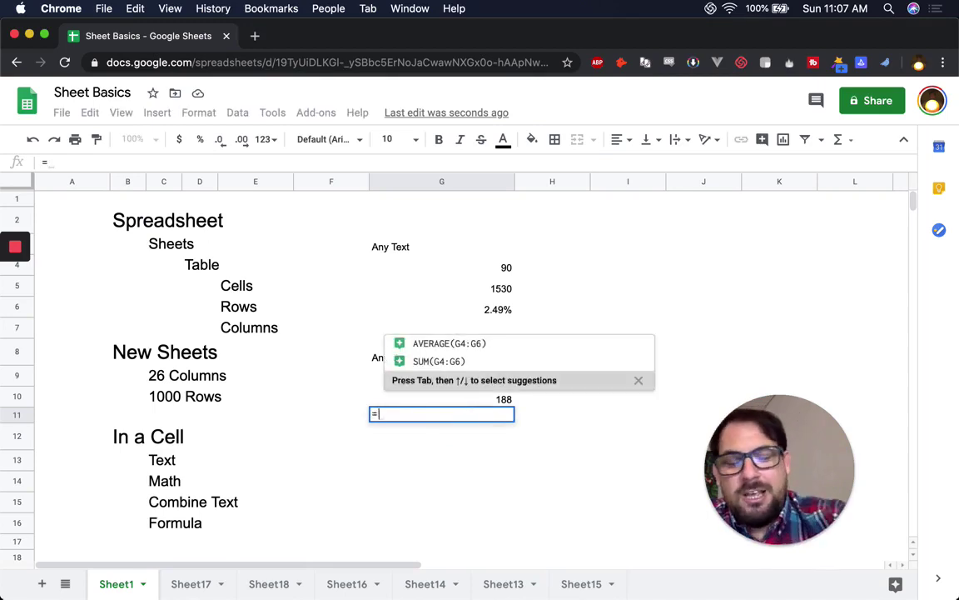
type("Ave")
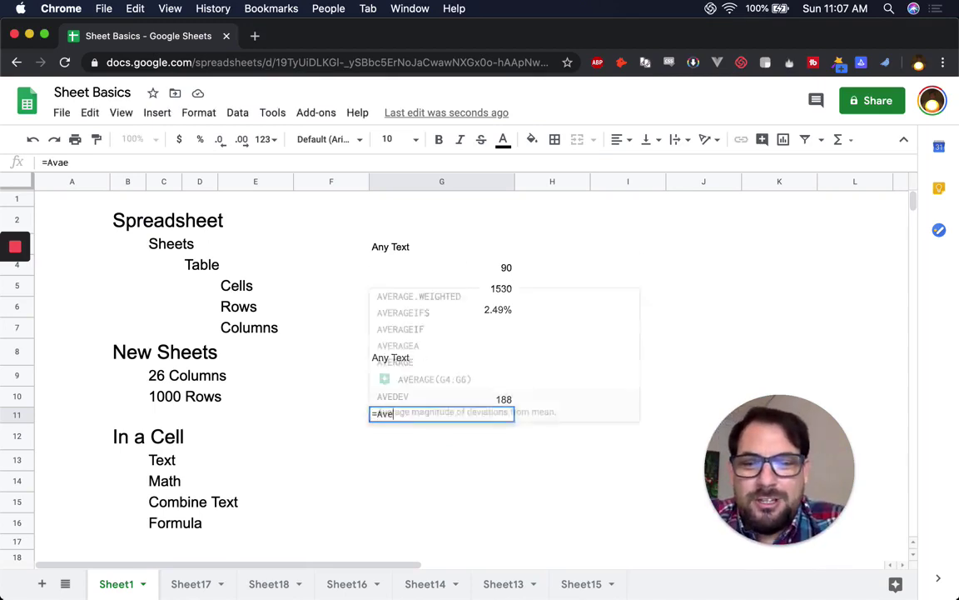
type("rage(")
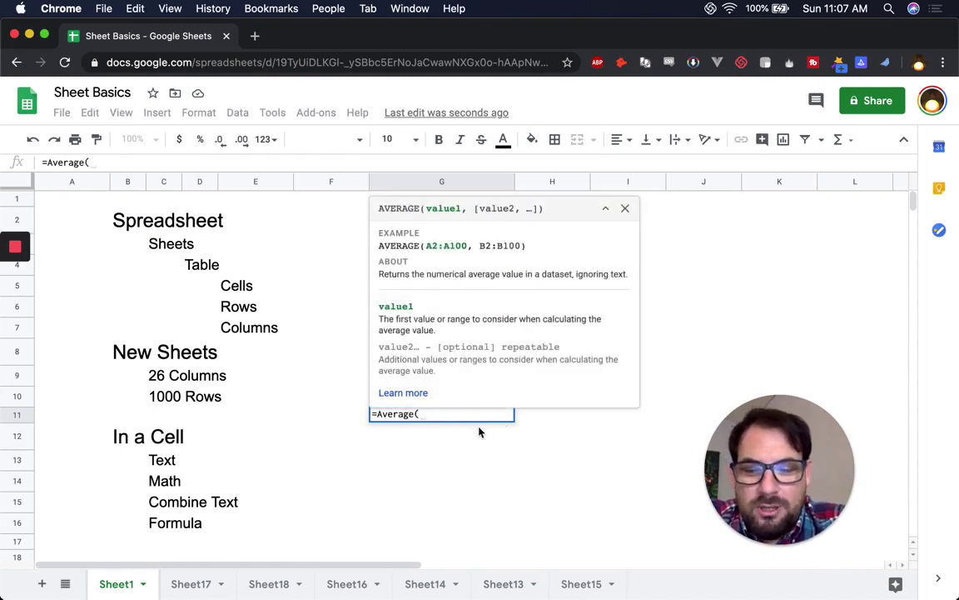
type("3848,482824,29292")
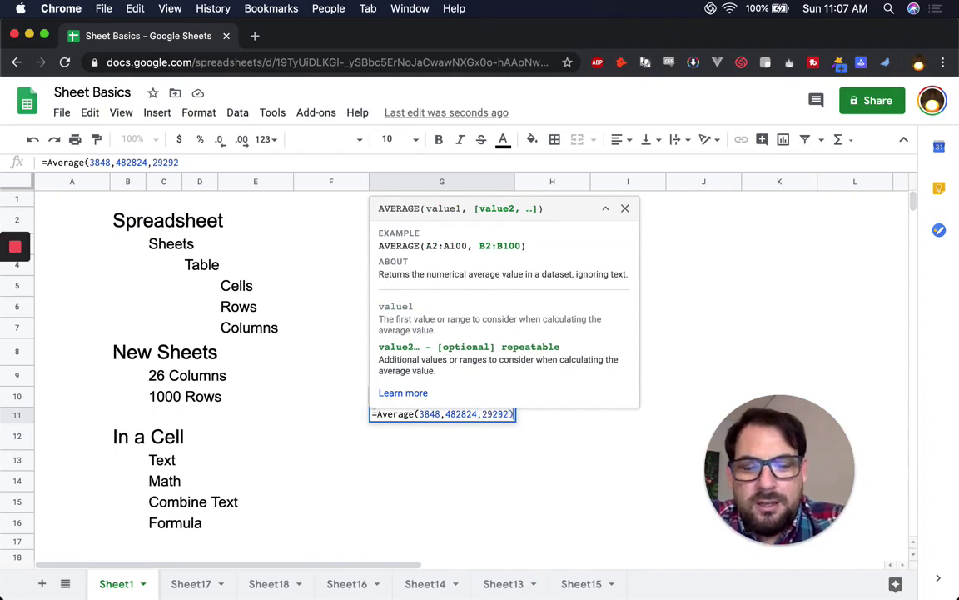
type(")")
key("Return")
- Try to replace the first value in the AVERAGE formula in cell G11, and clear the cell
left_click(458, 416)
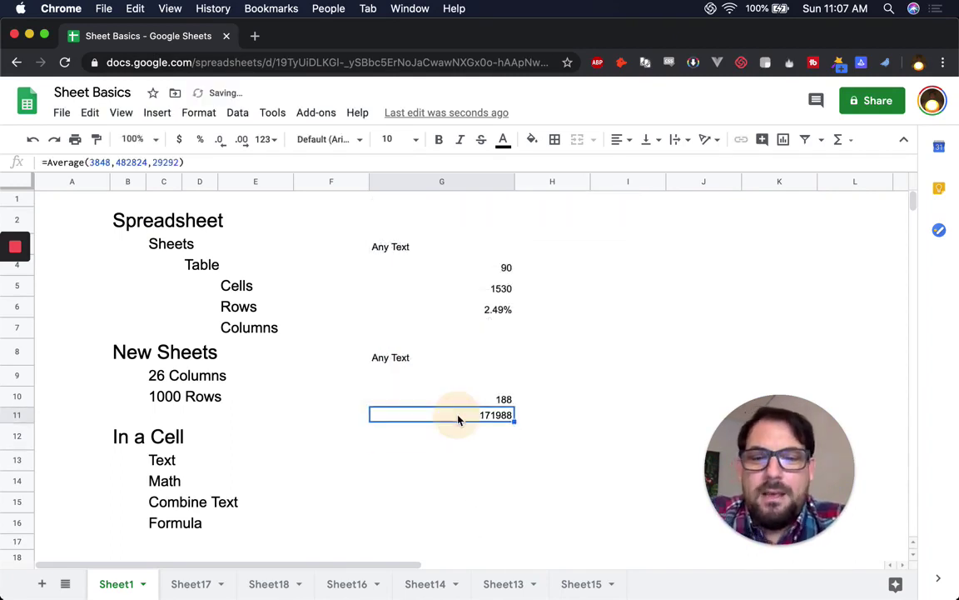
double_click(457, 416)
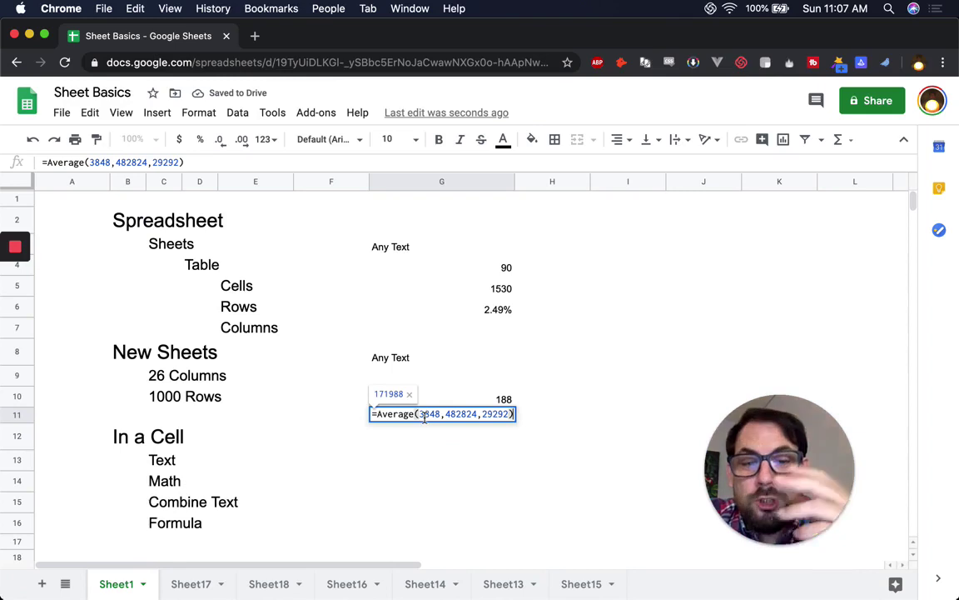
left_click_drag(417, 417, 436, 414)
key("BackSpace")
type("8")
key("BackSpace")
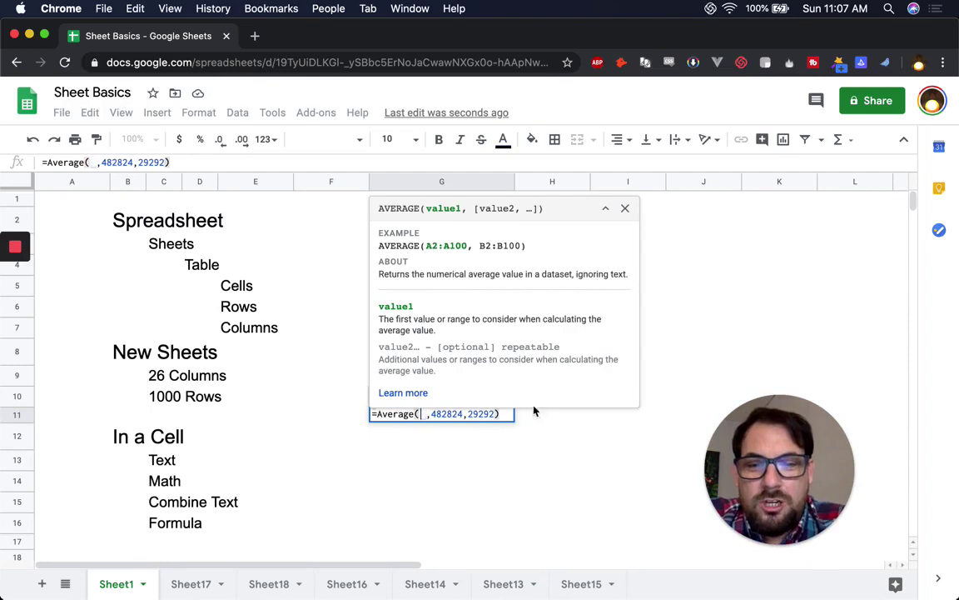
left_click(434, 417)
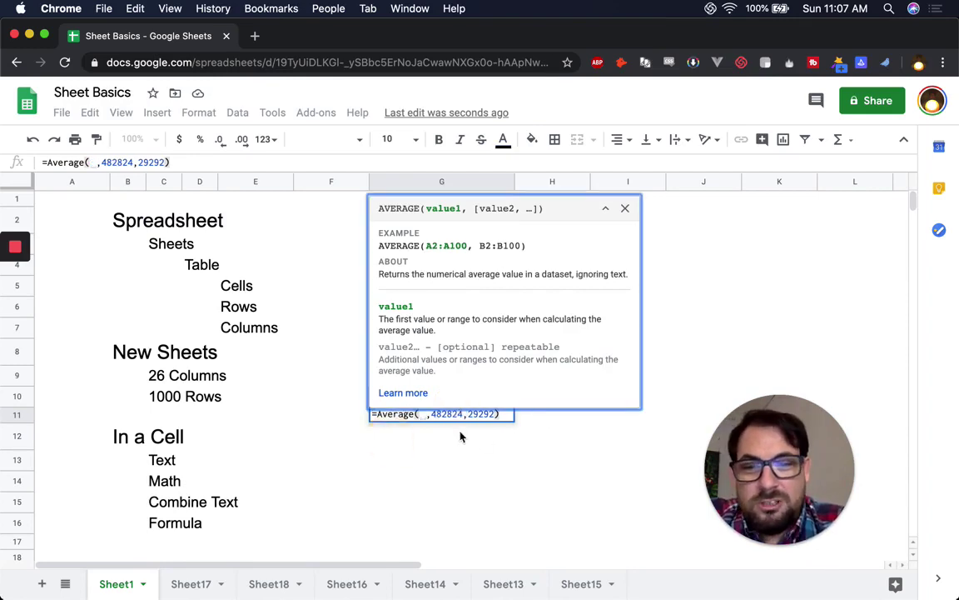
key("Escape")
key("Delete")
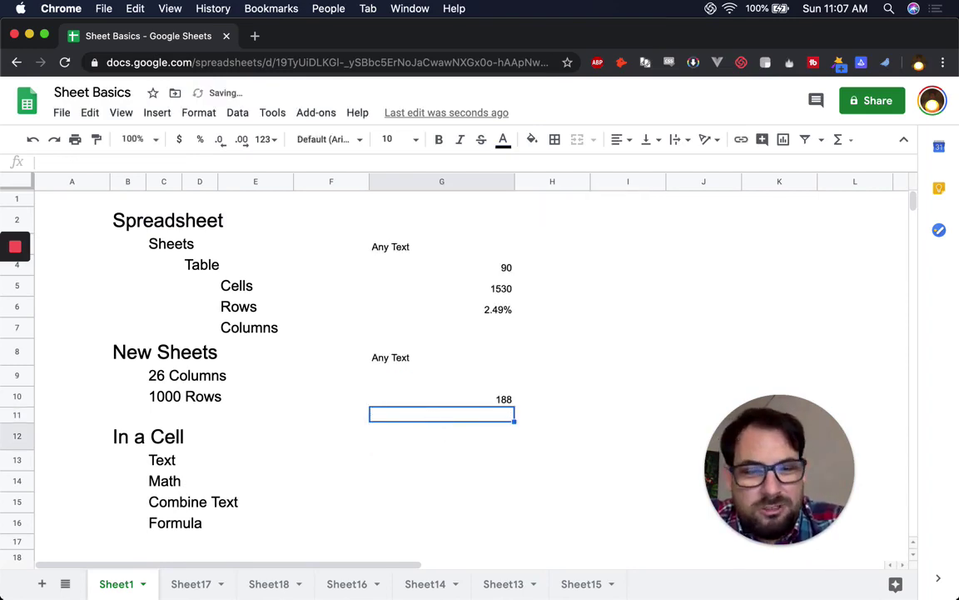
- Enter the formula =G4+G5 in cell G7, adding the two cells by reference, and check the formula
key("Up")
key("Up")
key("Up")
key("Up")
key("Up")
key("Down")
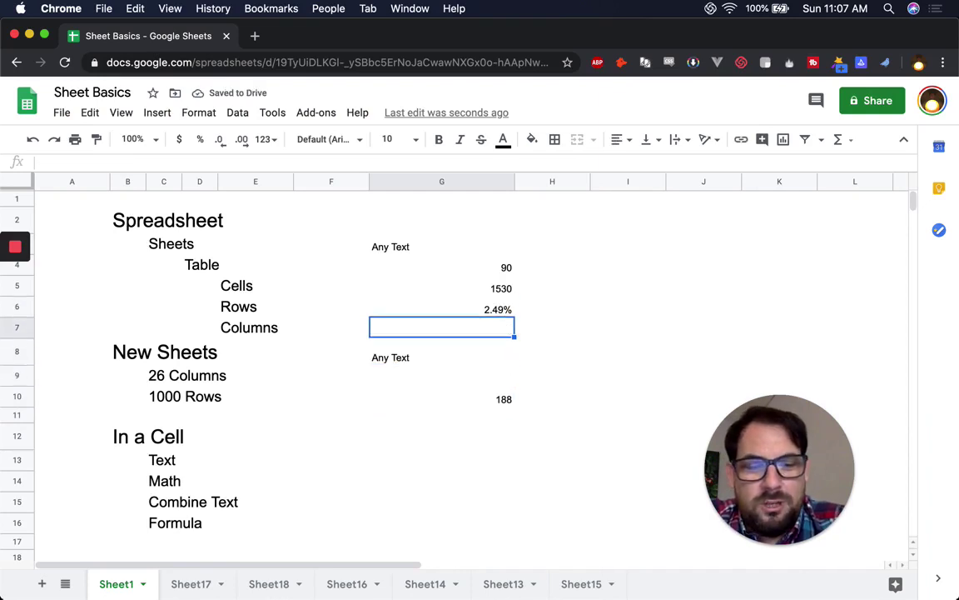
type("=")
left_click(497, 273)
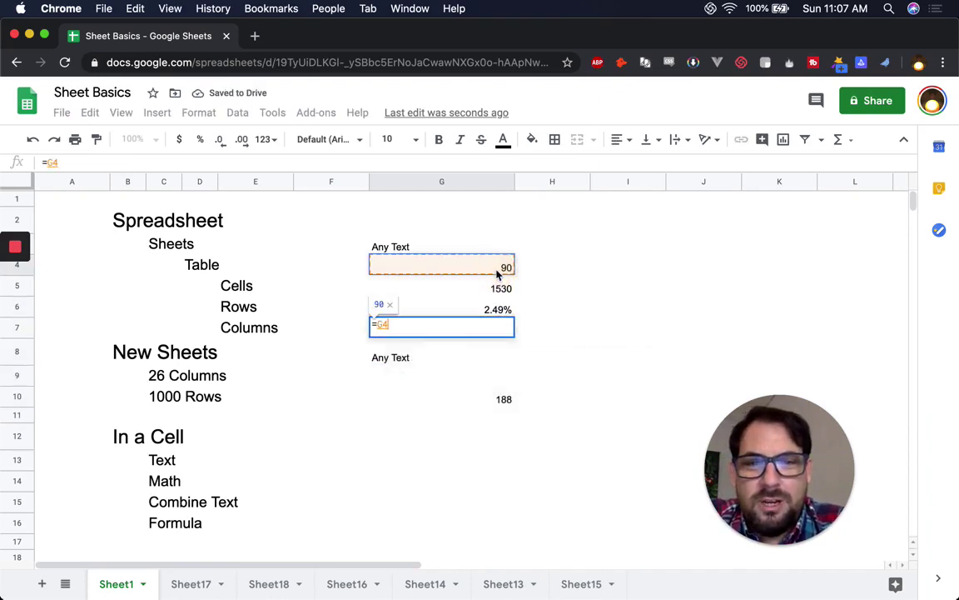
type("+")
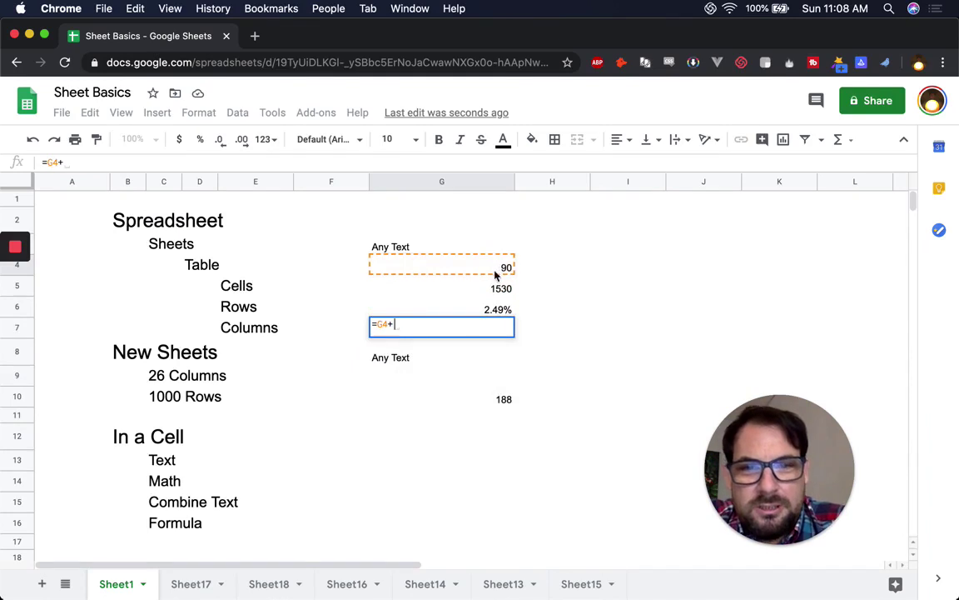
left_click(498, 287)
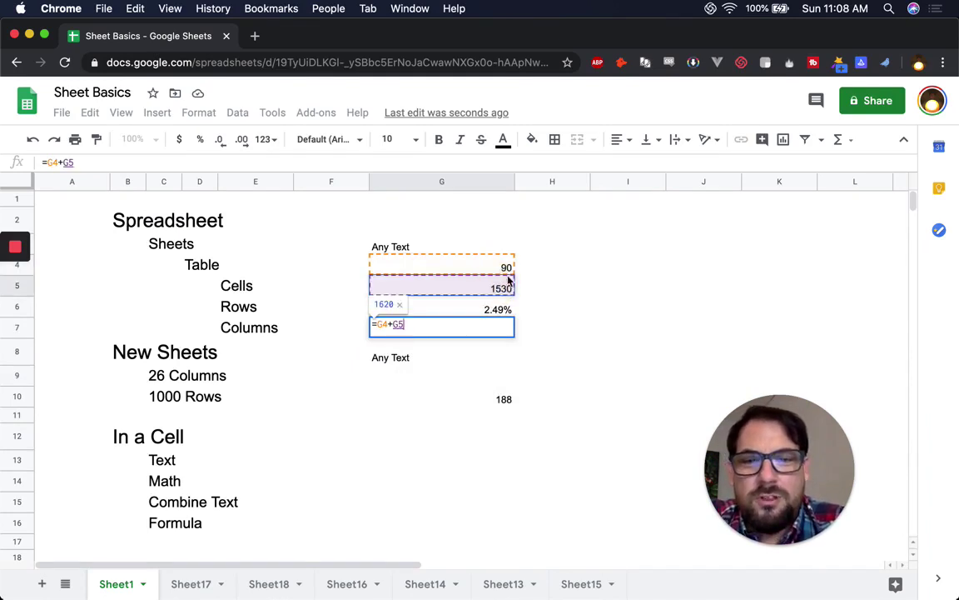
key("Return")
left_click(502, 331)
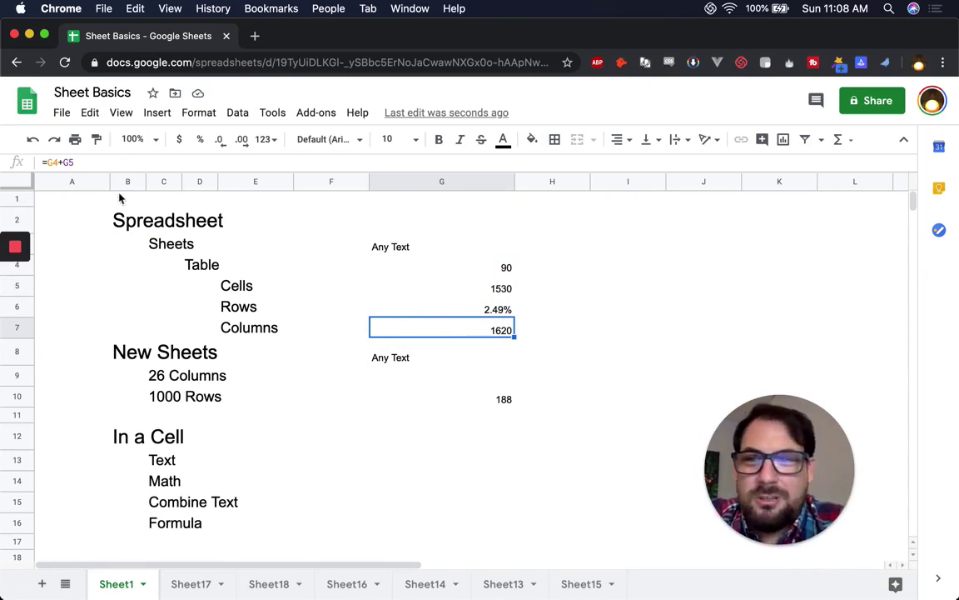
- Change the formula in cell G7 to subtraction, so that it reads =G4-G5
double_click(485, 322)
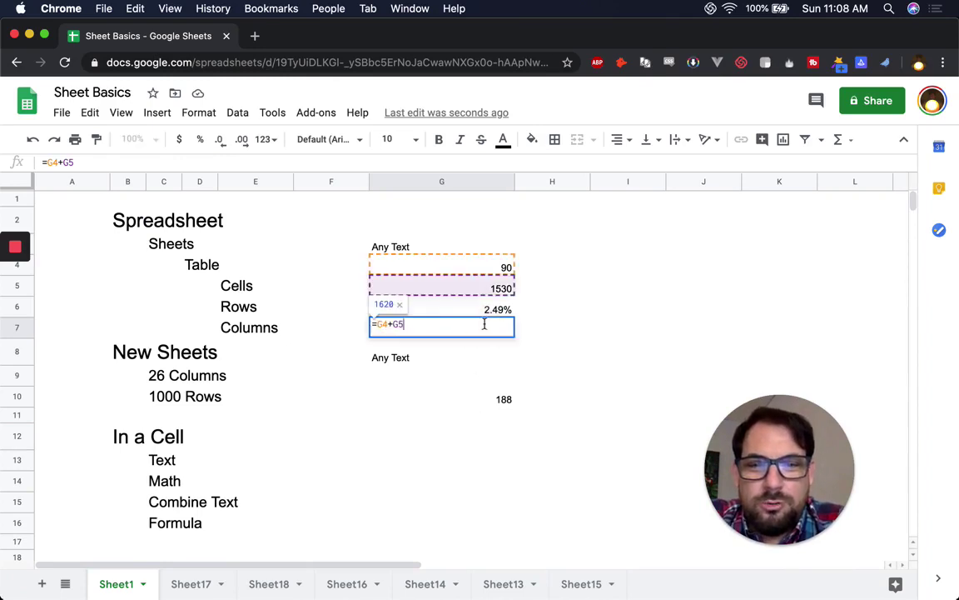
left_click(391, 323)
key("BackSpace")
type("-")
key("Return")
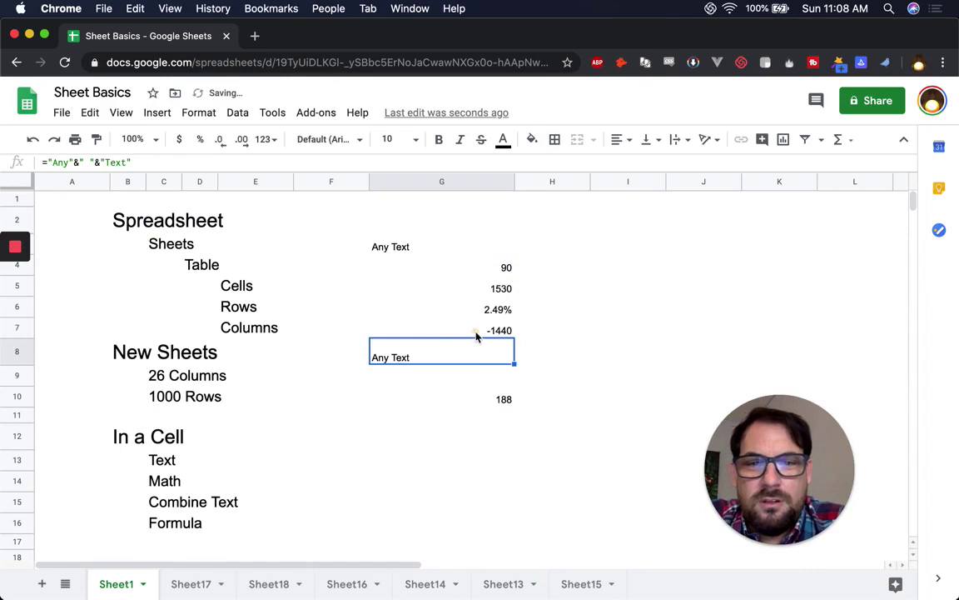
- Change the operator in the G7 formula to multiplication, so that it reads =G4*G5
left_click(435, 337)
double_click(397, 323)
key("BackSpace")
type("*")
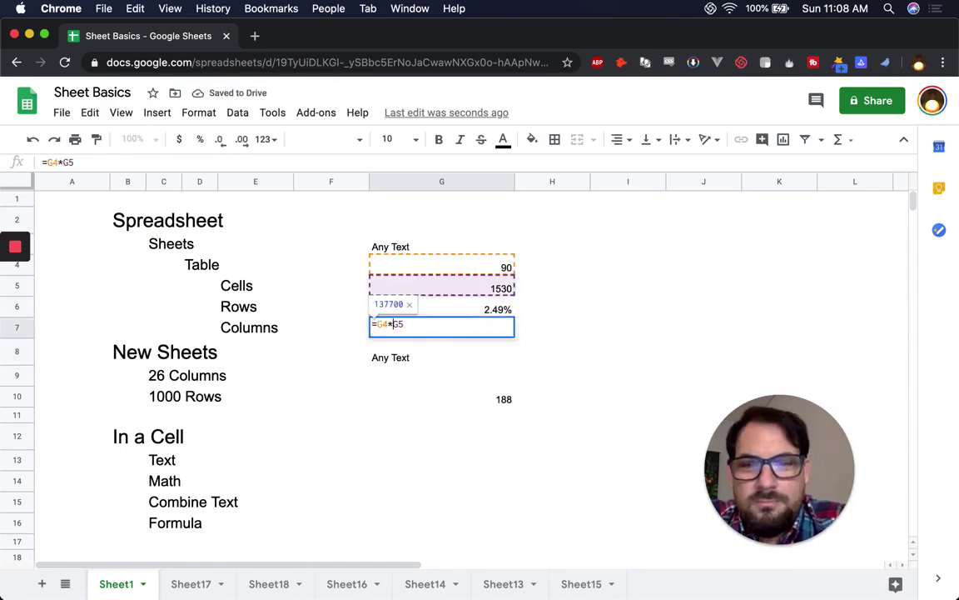
key("Return")
left_click(483, 330)
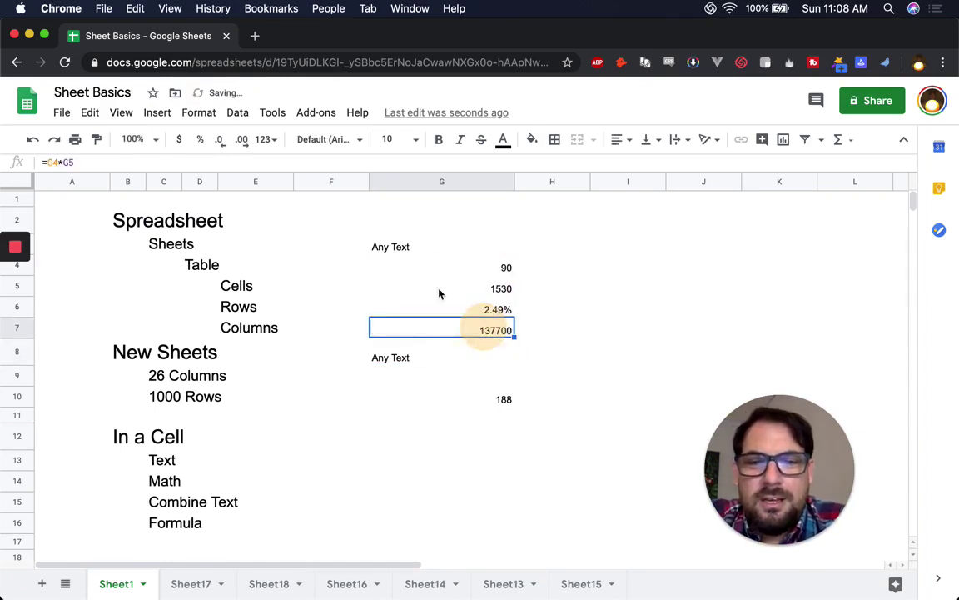
- Compare the contents of cells G4 and G5 with the multiplication formula in cell G7
left_click(505, 268)
left_click(501, 289)
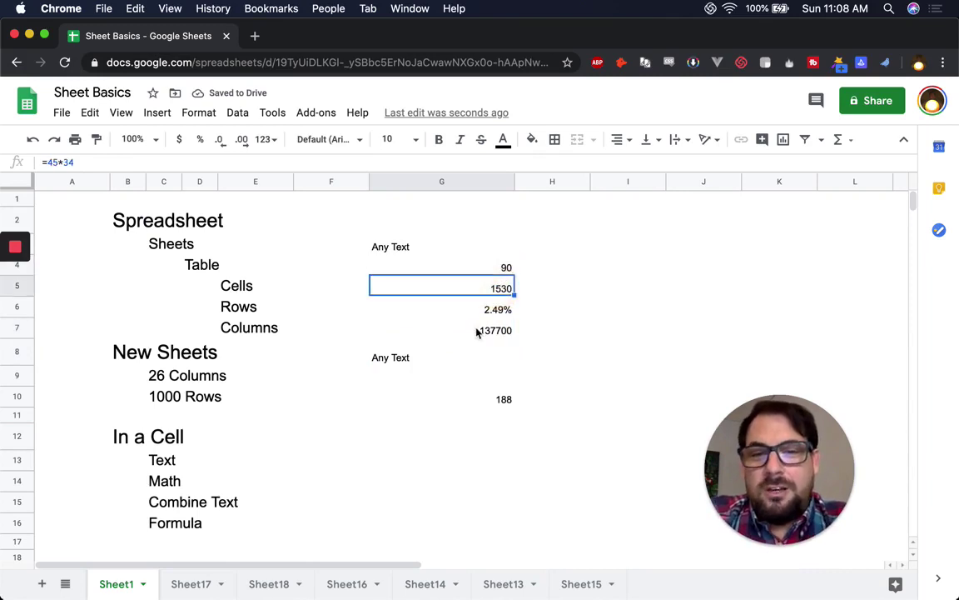
left_click(473, 331)
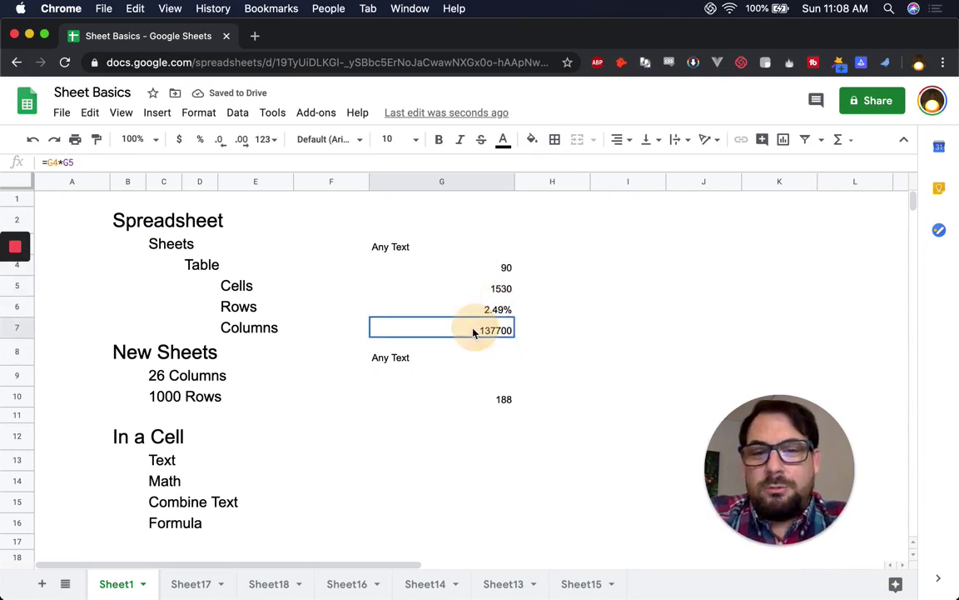
- Enter the formula =sum(G4:G5) in cell G11, picking the range on the sheet, and check the formula
left_click(484, 423)
type("=sum(")
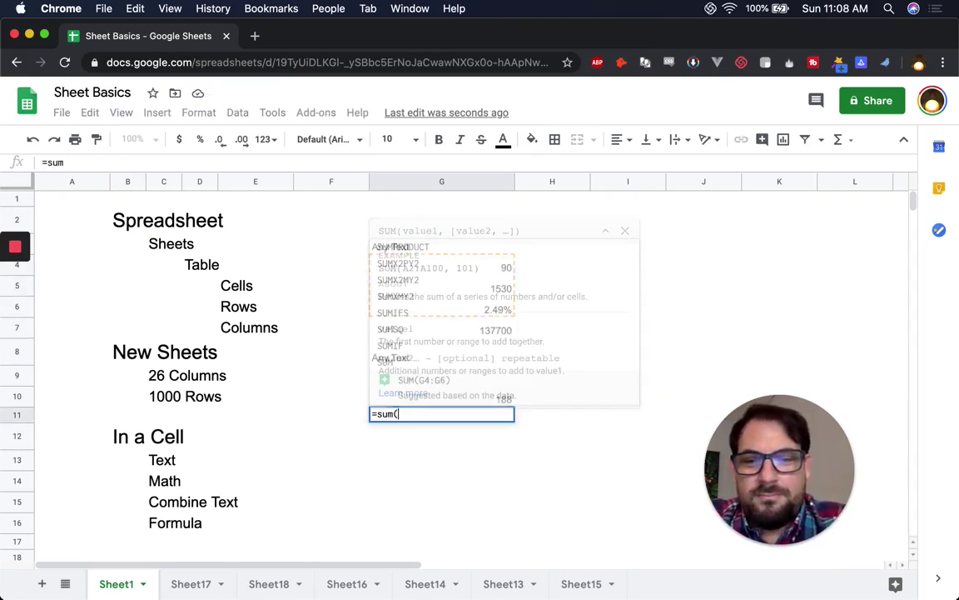
left_click(625, 231)
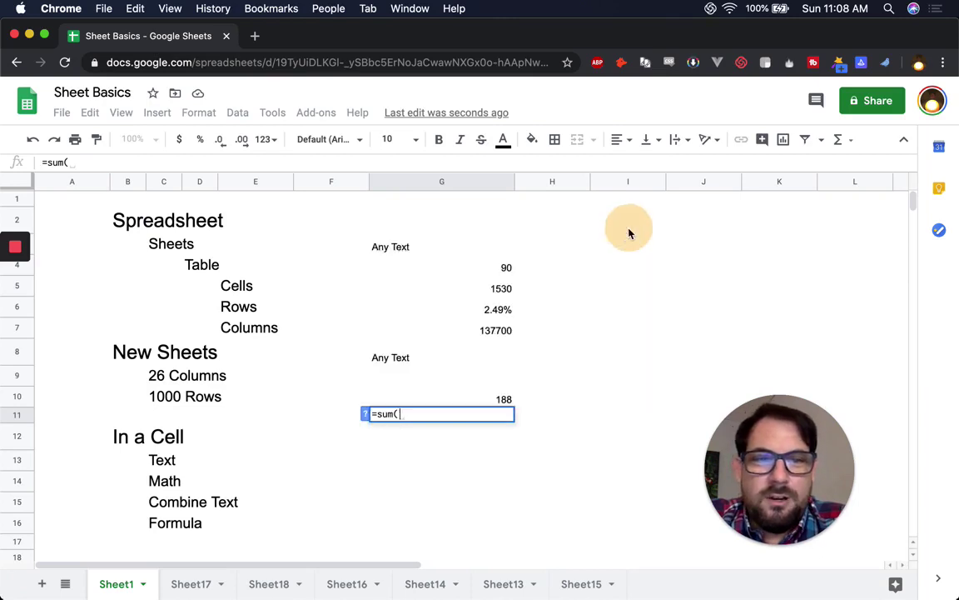
left_click(499, 270)
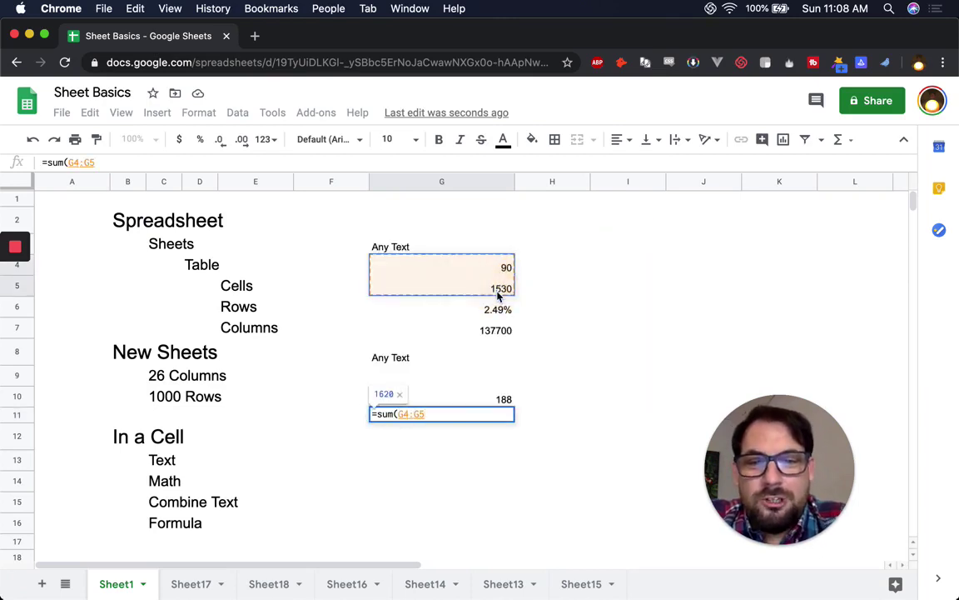
type(")")
key("Return")
left_click(491, 417)
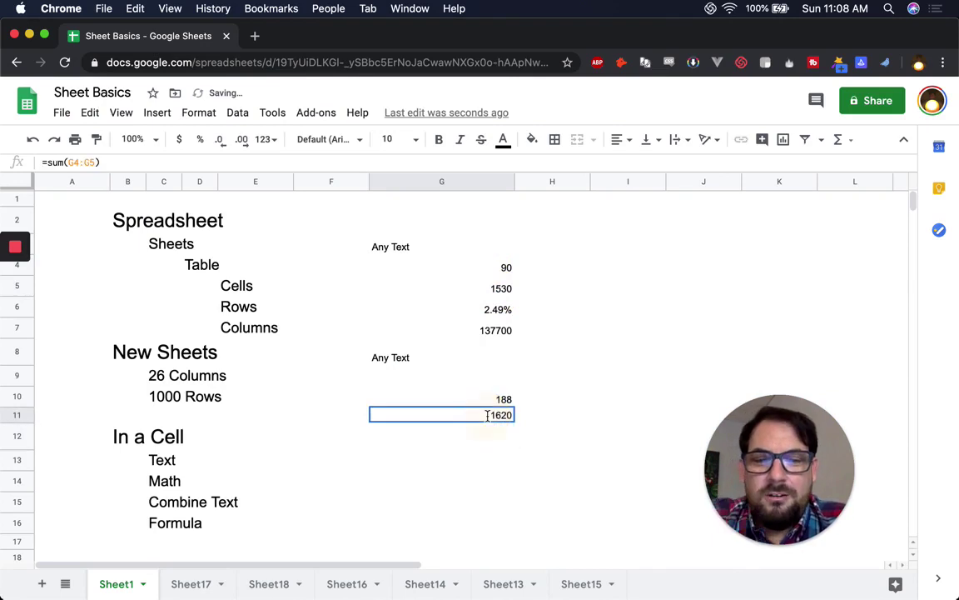
- Change the SUM formula in cell G11 to list three separate cells, so that it reads =sum(G4,G5,G6)
double_click(463, 416)
key("Left")
key("Left")
key("Left")
key("BackSpace")
type(",")
key("Right")
key("Right")
key("BackSpace")
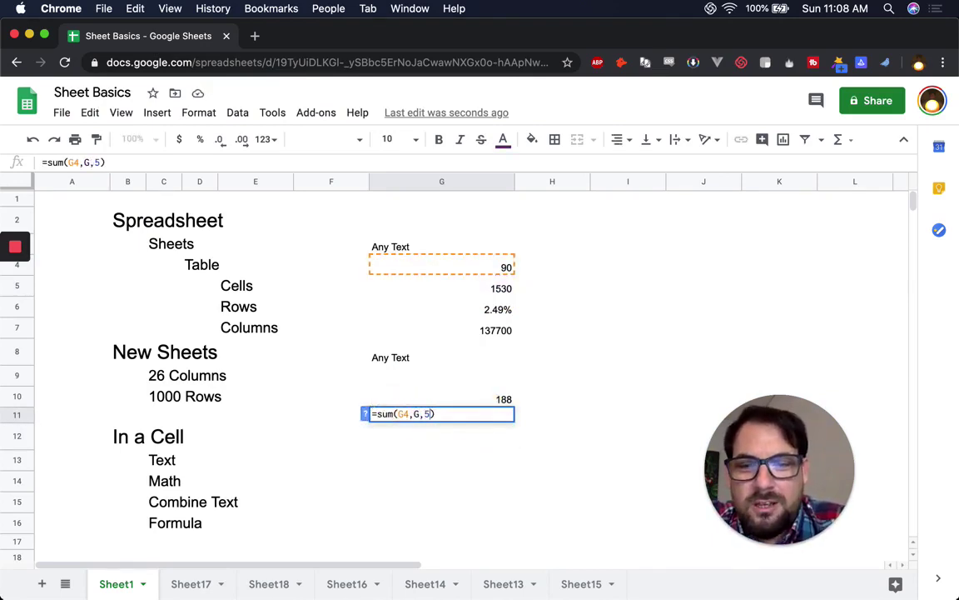
type("5,G6")
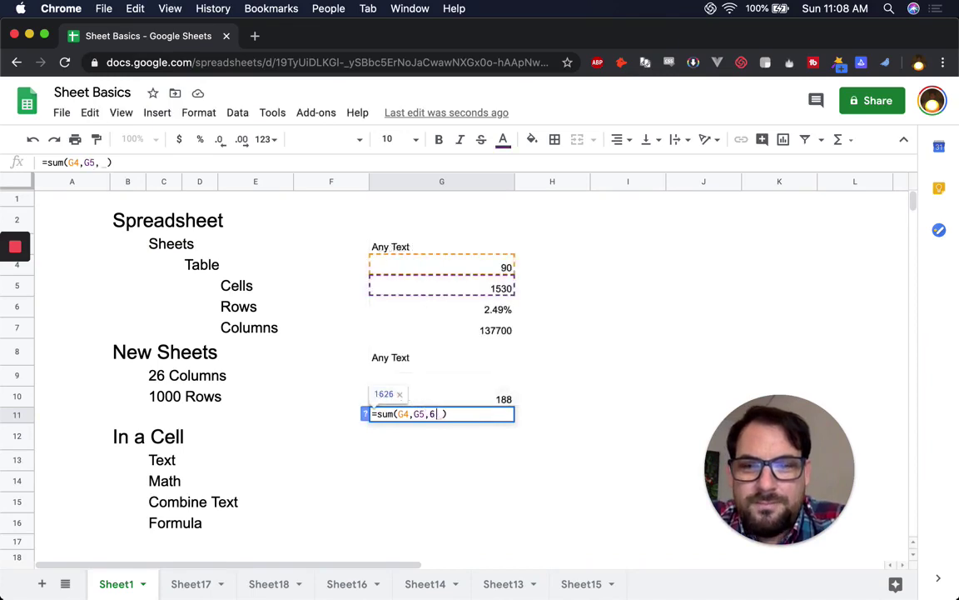
key("Return")
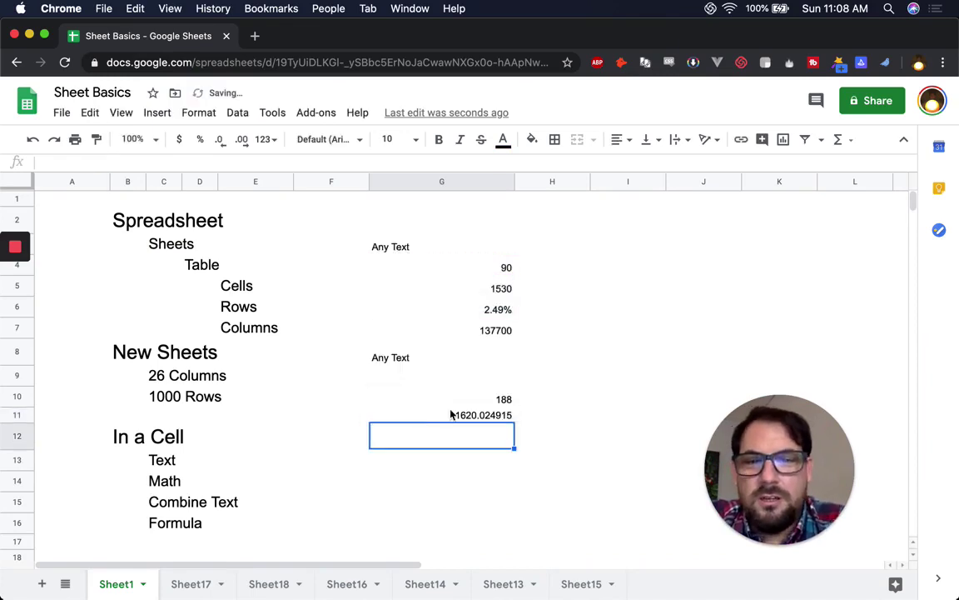
left_click(465, 415)
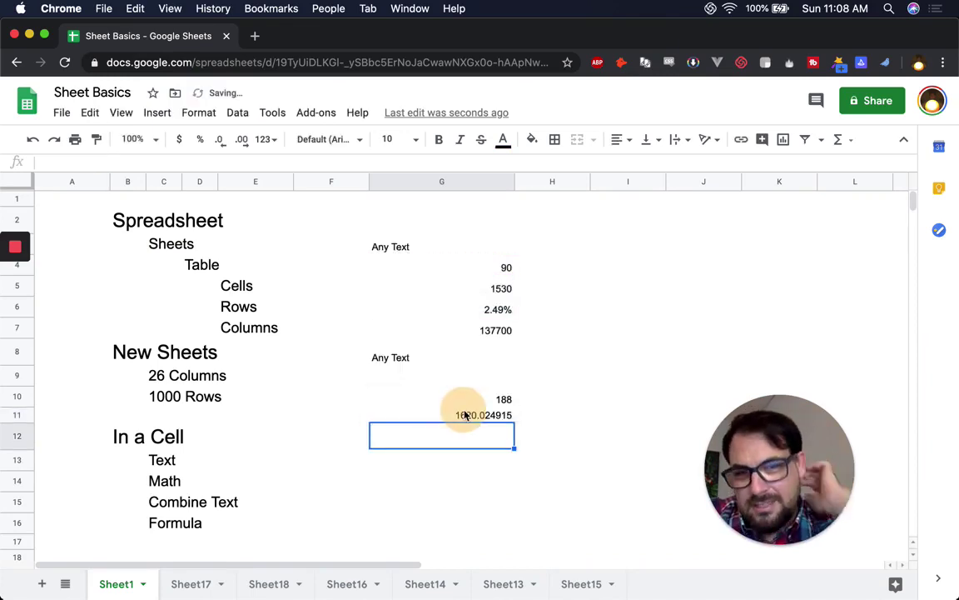
- Replace the separate cells in the G11 formula with a range, so that it reads =sum(G4:G6), and check the formula
double_click(409, 415)
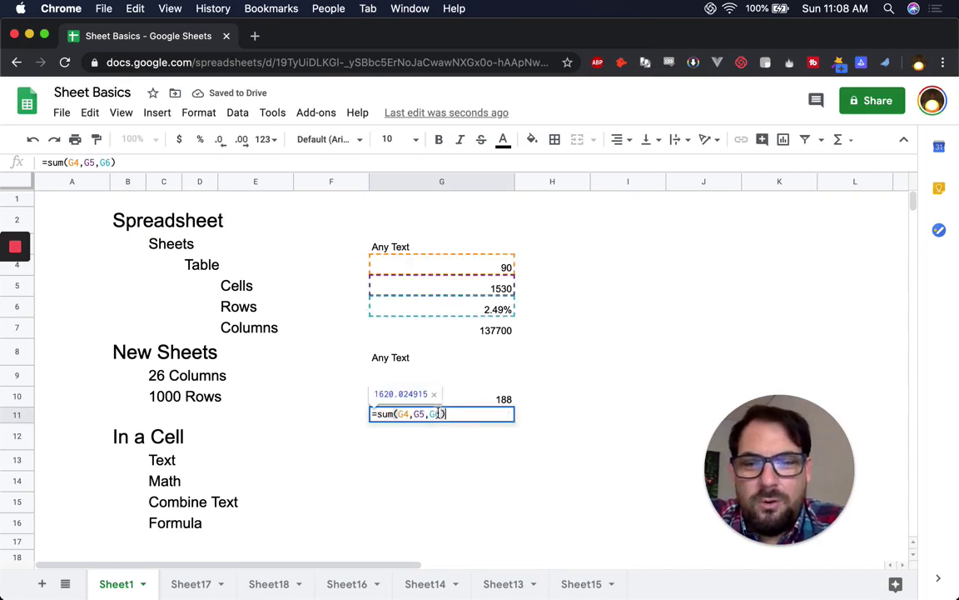
left_click_drag(410, 415, 427, 414)
type(":")
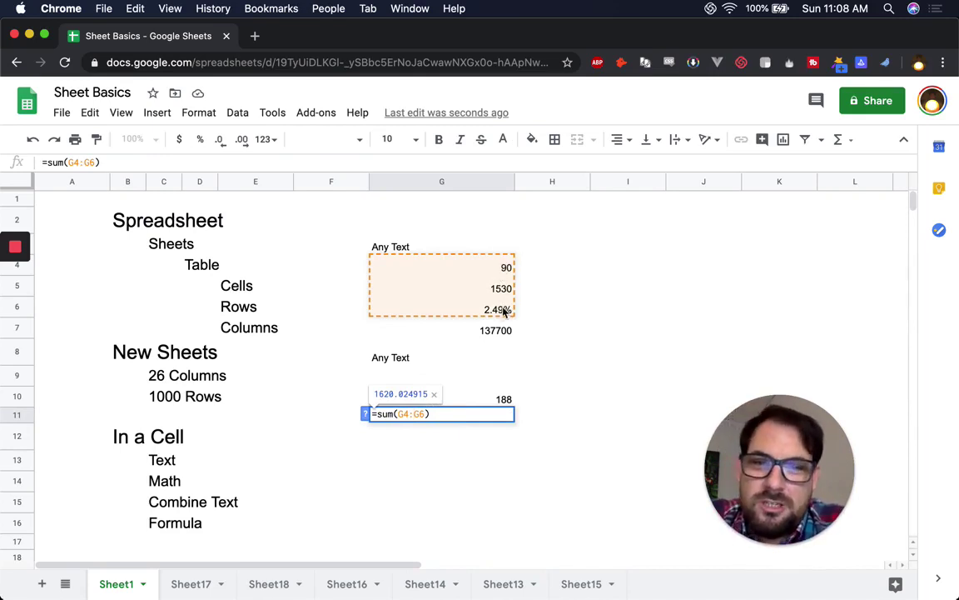
key("Return")
left_click(466, 416)
double_click(465, 415)
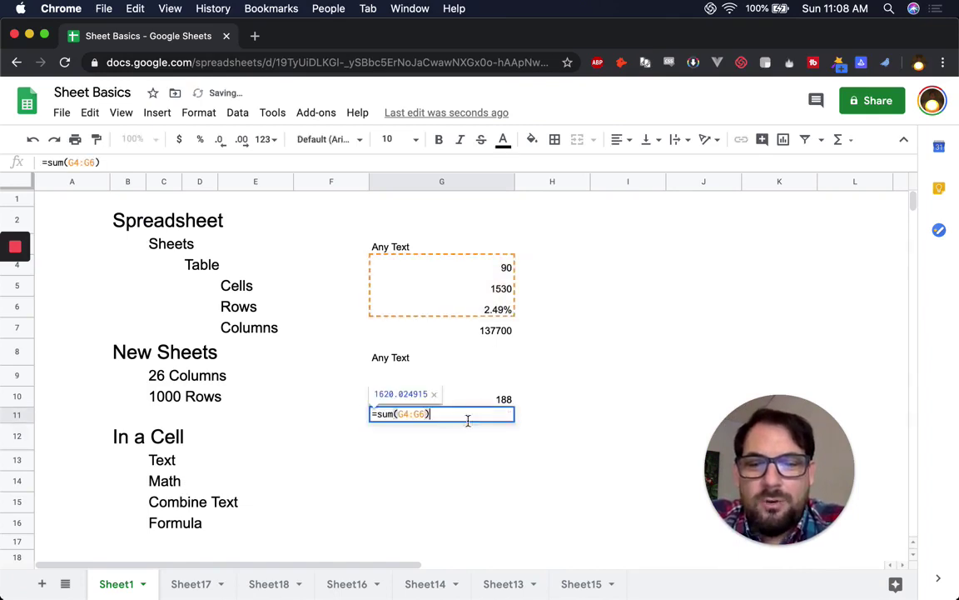
key("Tab")
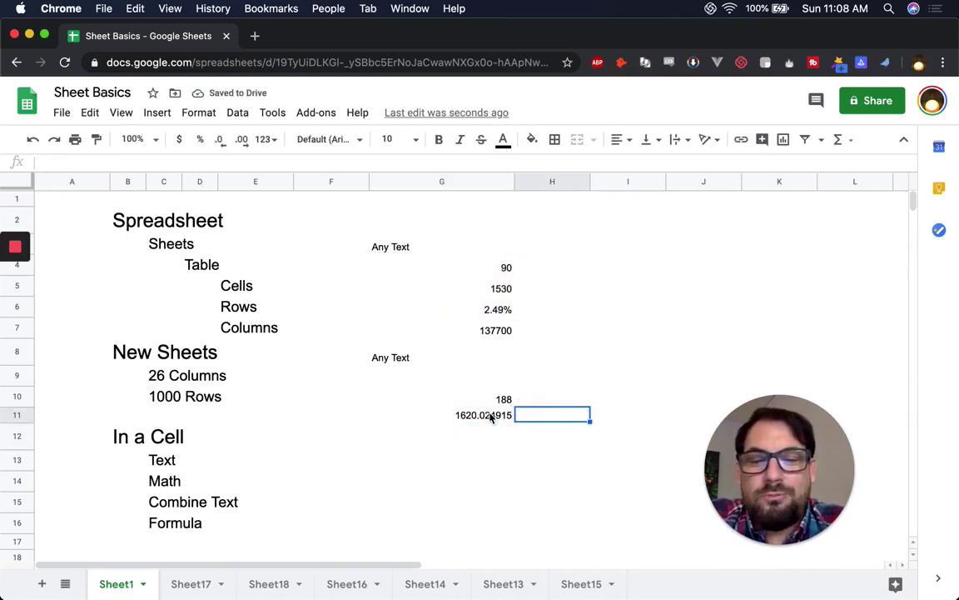
left_click(491, 416)
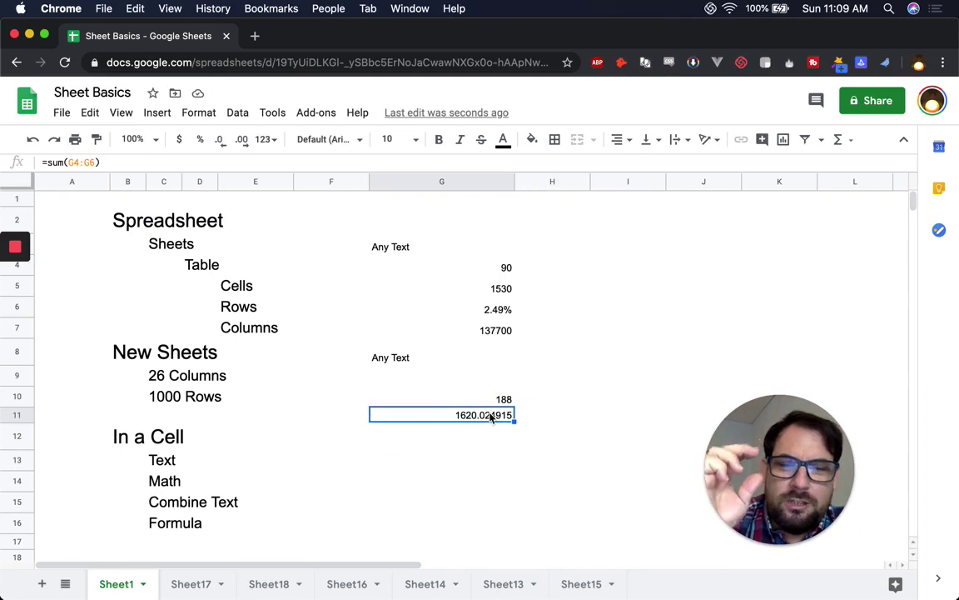
- Copy the formula from cell G11 into cell G12 and compare the cell references in the two formulas
key("cmd+c")
left_click(498, 436)
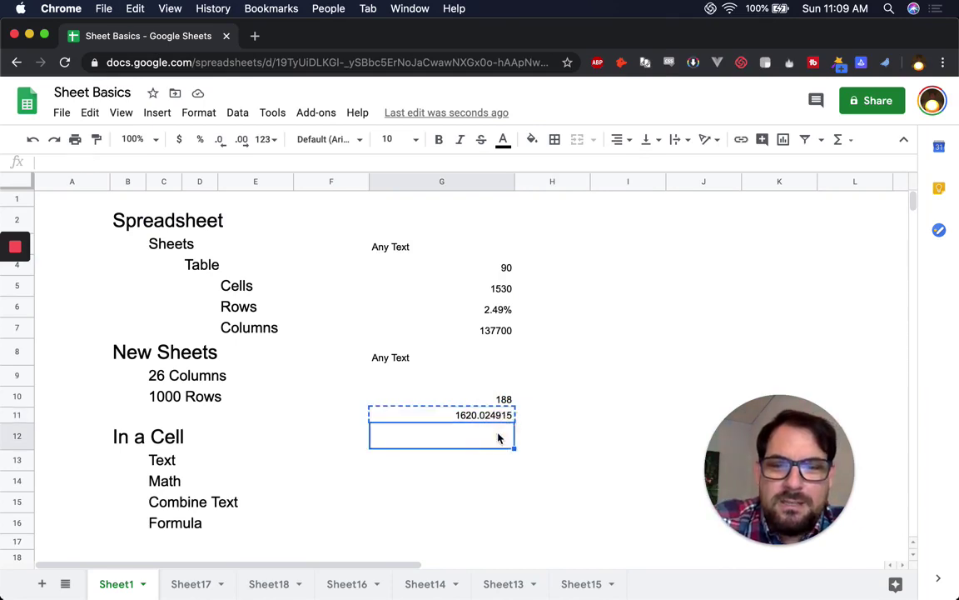
key("cmd+v")
double_click(411, 430)
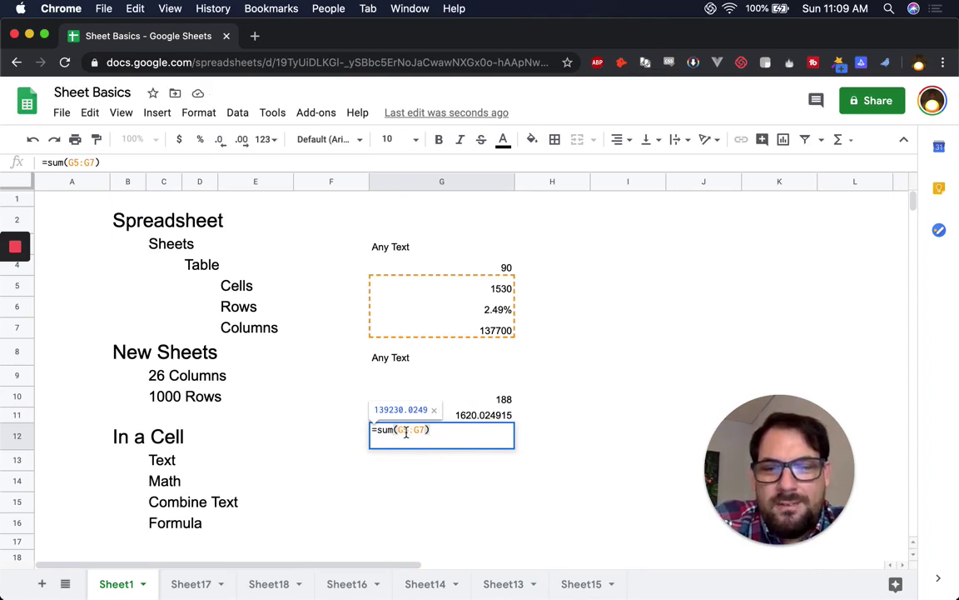
left_click(491, 414)
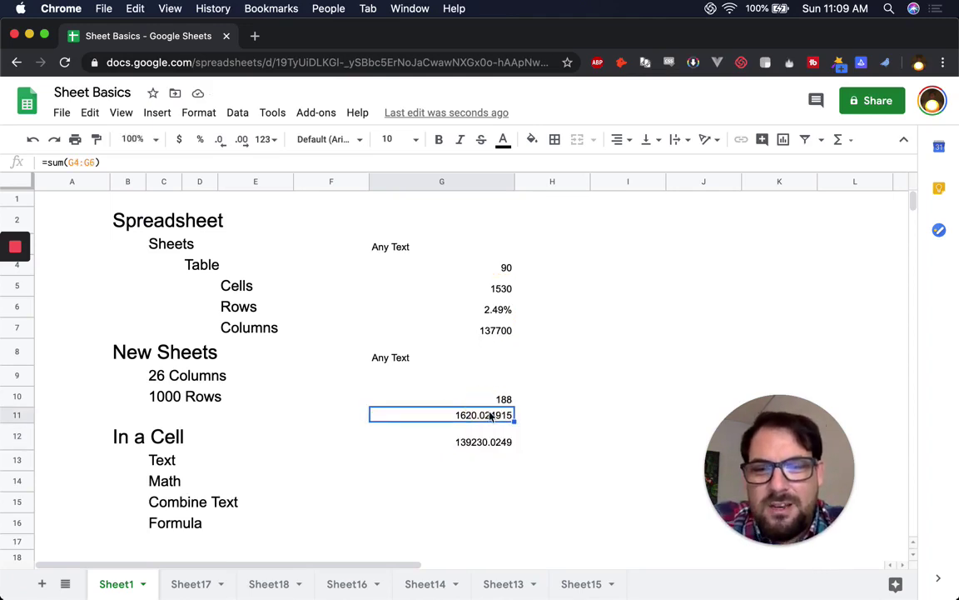
double_click(471, 414)
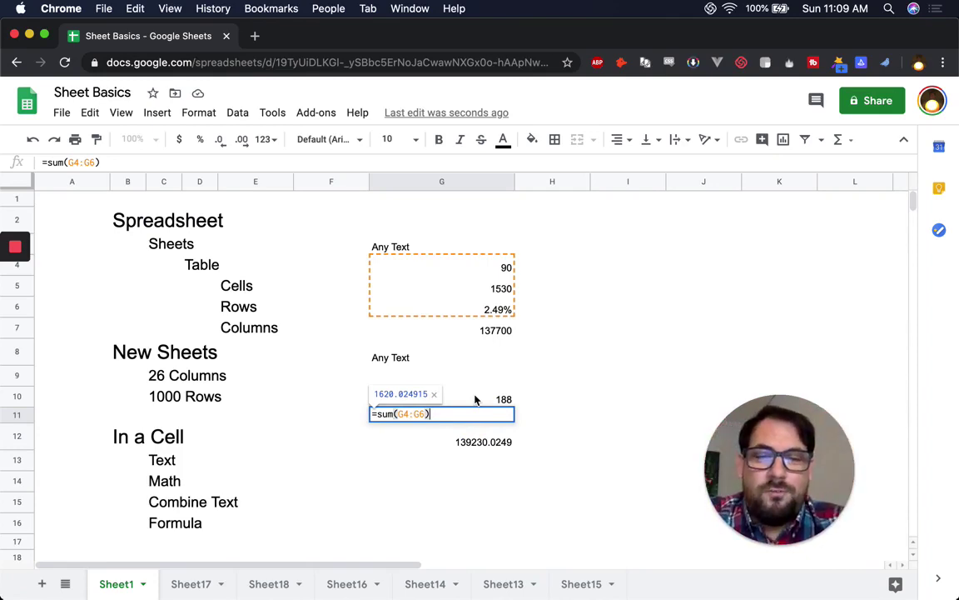
key("Escape")
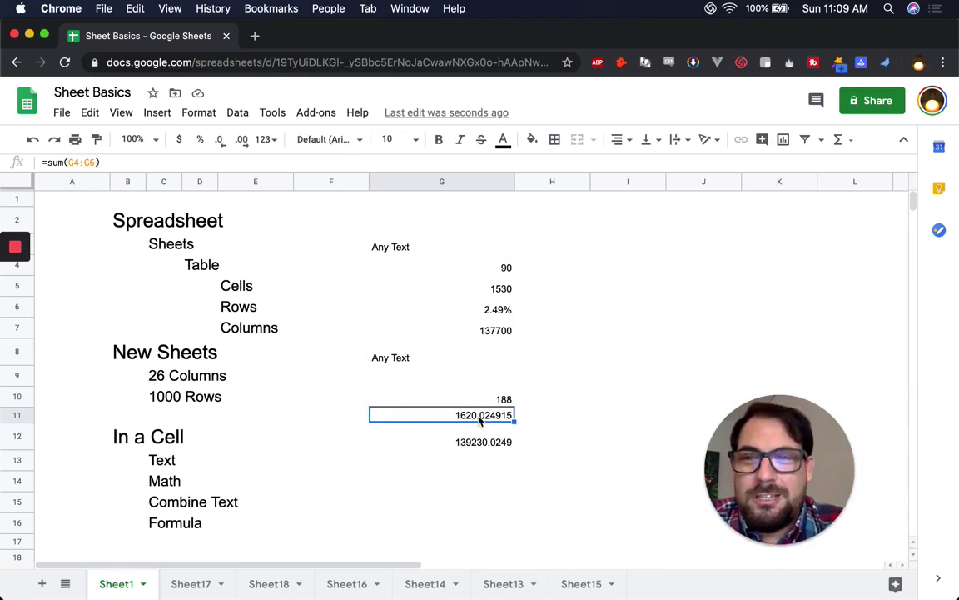
- Make both references in the G11 formula fully absolute, so that it reads =sum($G$4:$G$6)
double_click(468, 414)
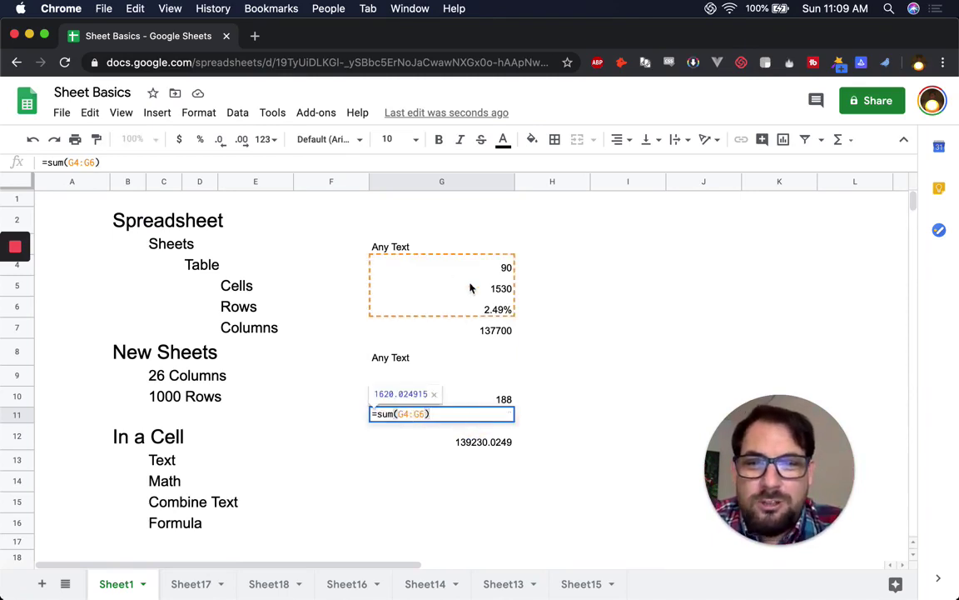
left_click(399, 413)
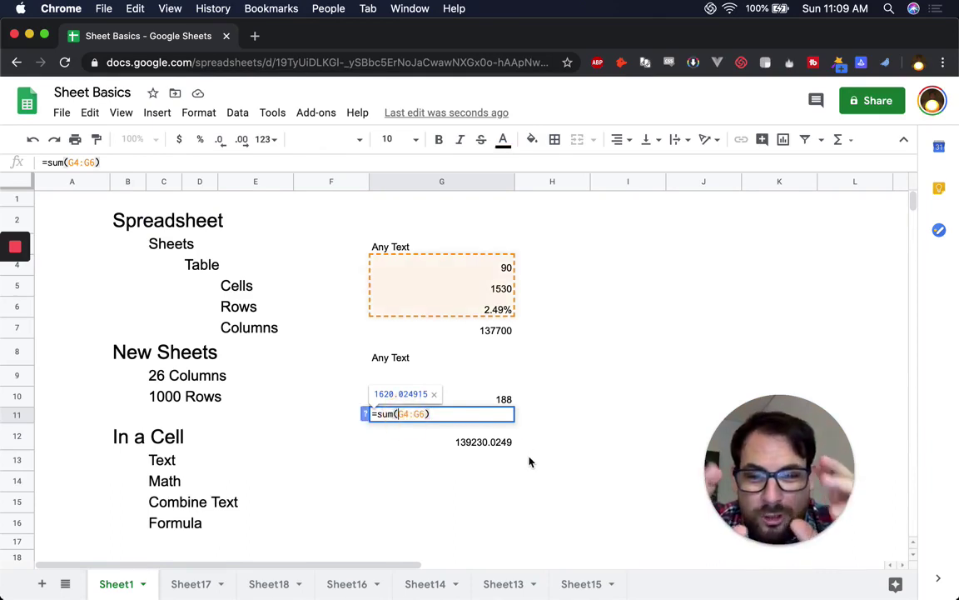
type("$")
key("Right")
type("$G")
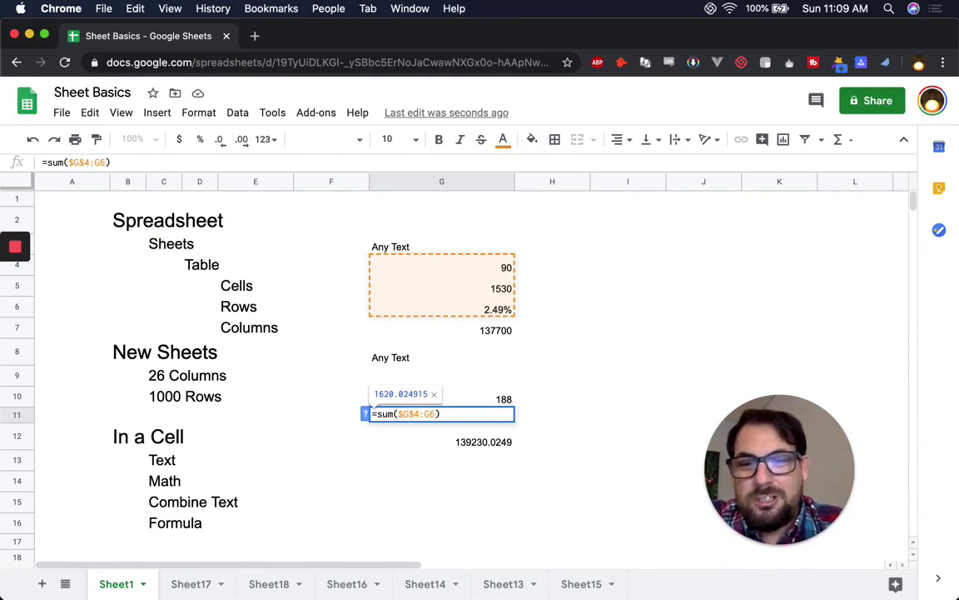
type("$")
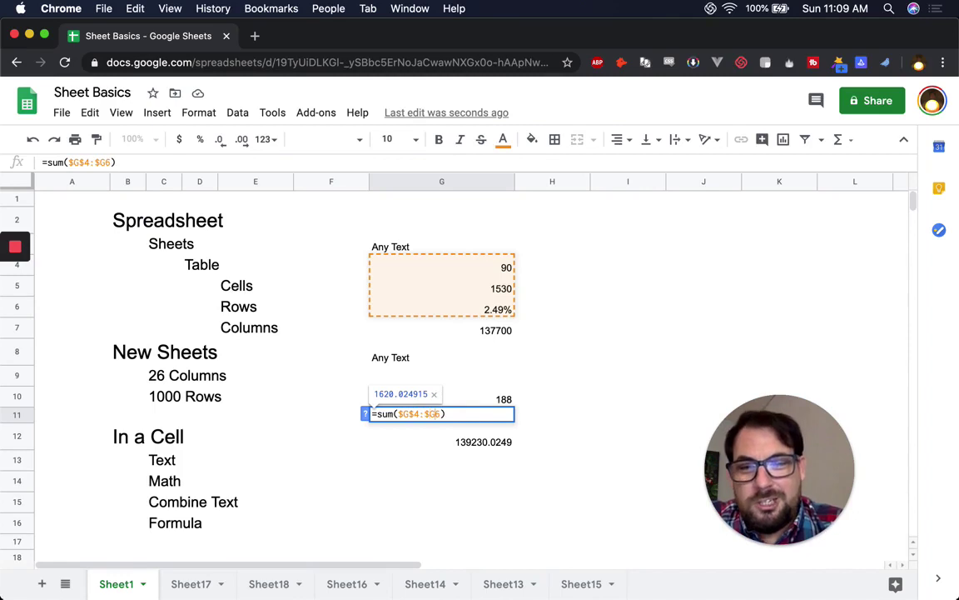
key("Right")
type("$")
key("Return")
key("Up")
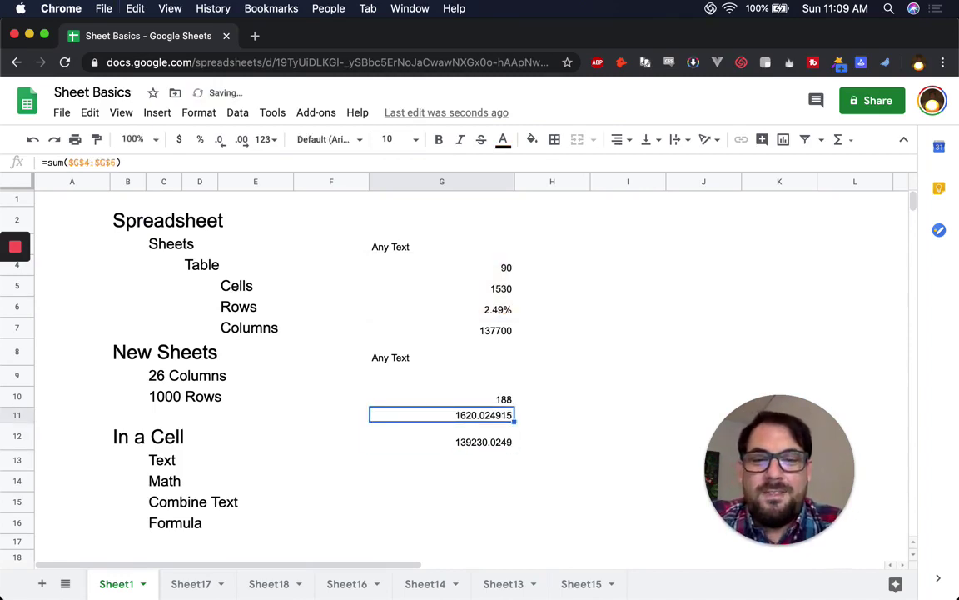
- Copy the absolute SUM formula from cell G11 into cells H11, J9, I9 and I7
key("ctrl+c")
key("Right")
key("ctrl+v")
key("Up")
key("Up")
key("Right")
key("Right")
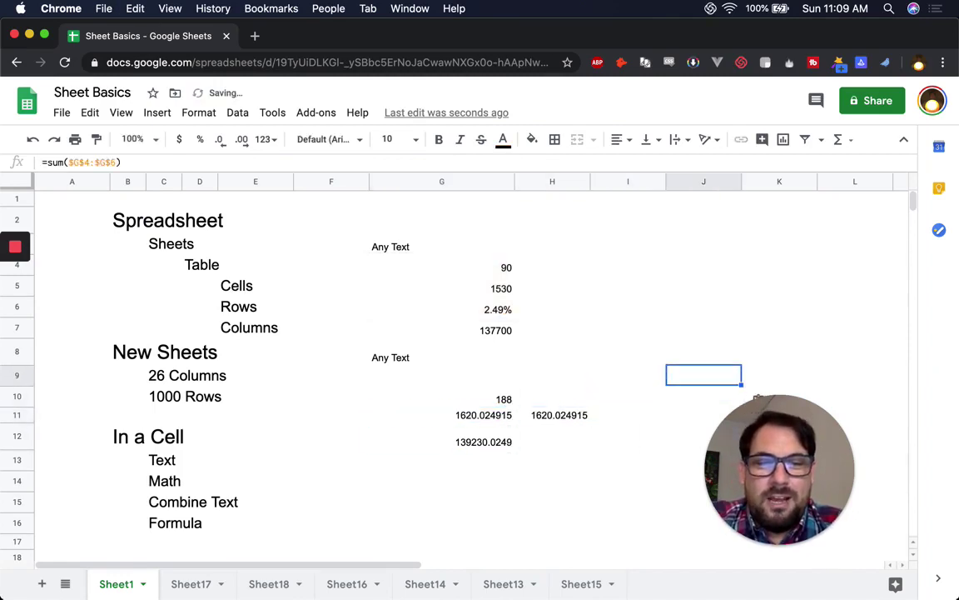
key("ctrl+v")
key("Left")
key("ctrl+v")
key("Up")
key("Up")
key("ctrl+v")
key("Down")
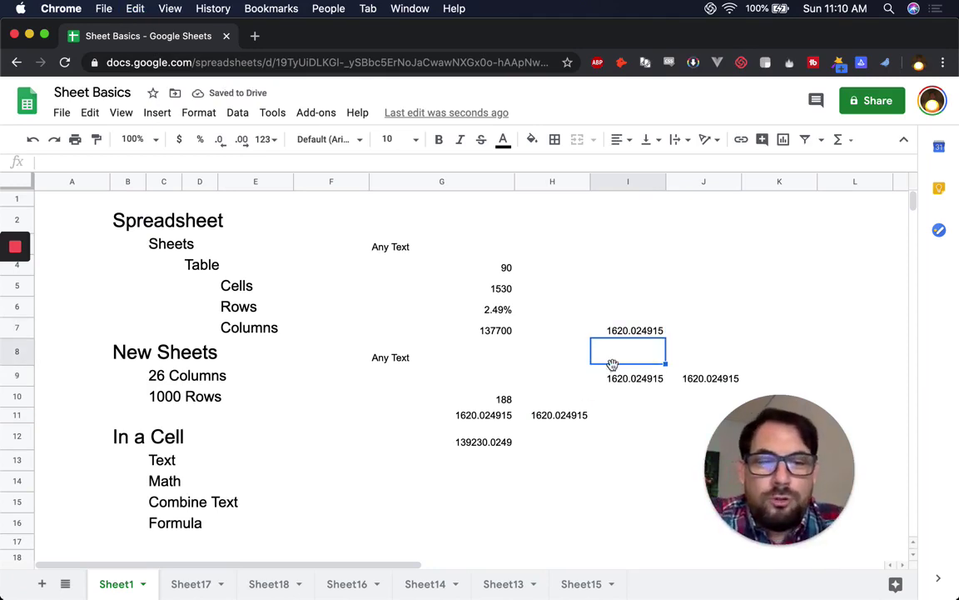
- Delete the pasted formula copies from cells I7, I9, J9 and H11
left_click(641, 331)
key("Delete")
key("Down")
key("Down")
key("Down")
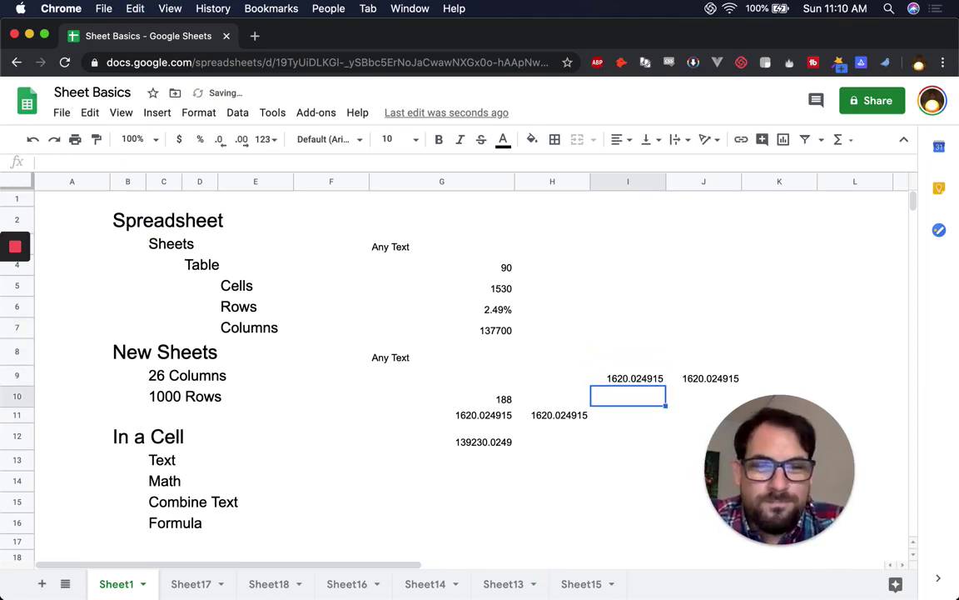
key("Up")
key("Delete")
key("Right")
key("Delete")
key("Left")
key("Down")
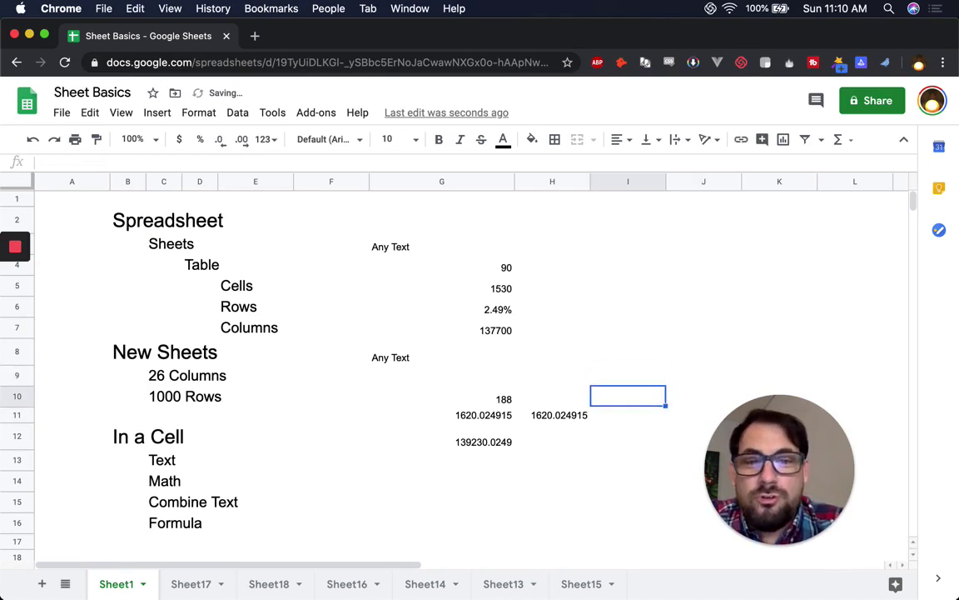
key("Down")
key("Left")
key("Delete")
- Lock only the column in the G11 formula's references, so that it reads =sum($G4:$G6)
key("Left")
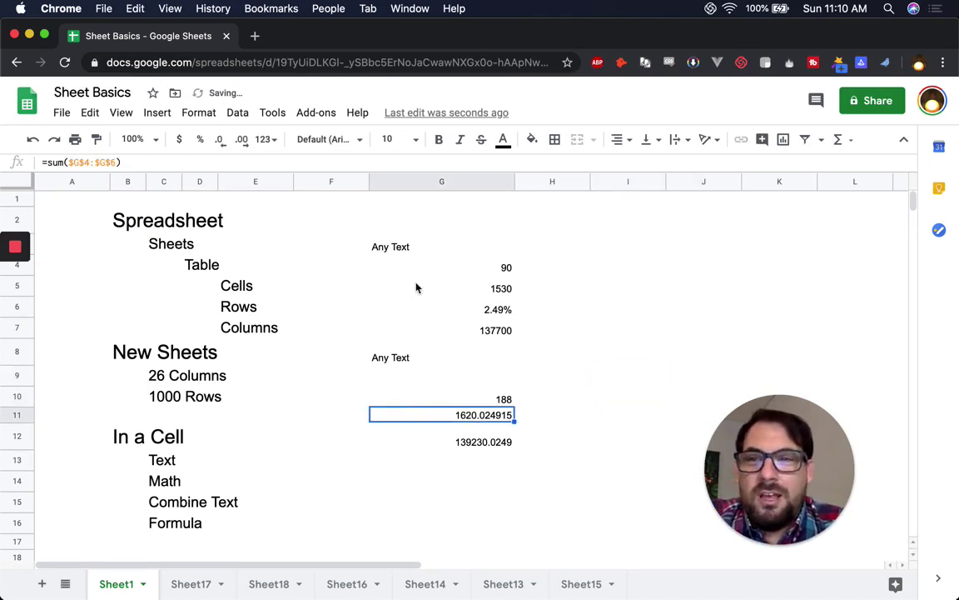
left_click(77, 162)
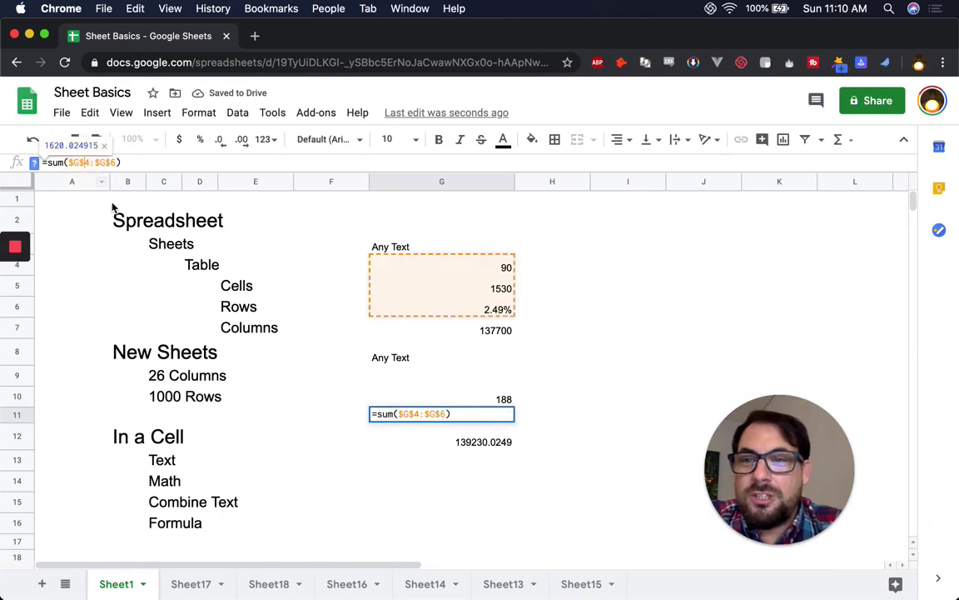
key("Right")
key("Right")
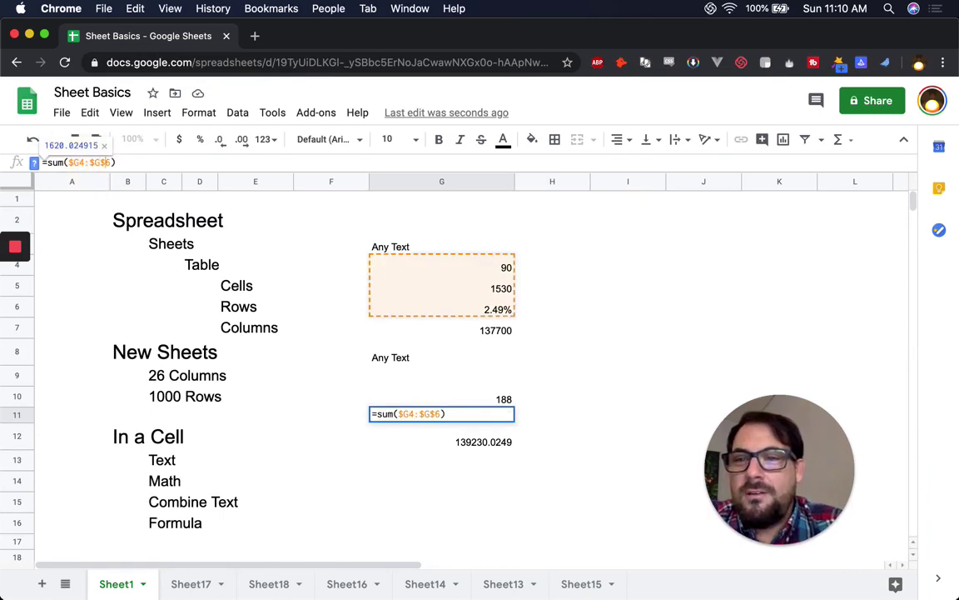
key("BackSpace")
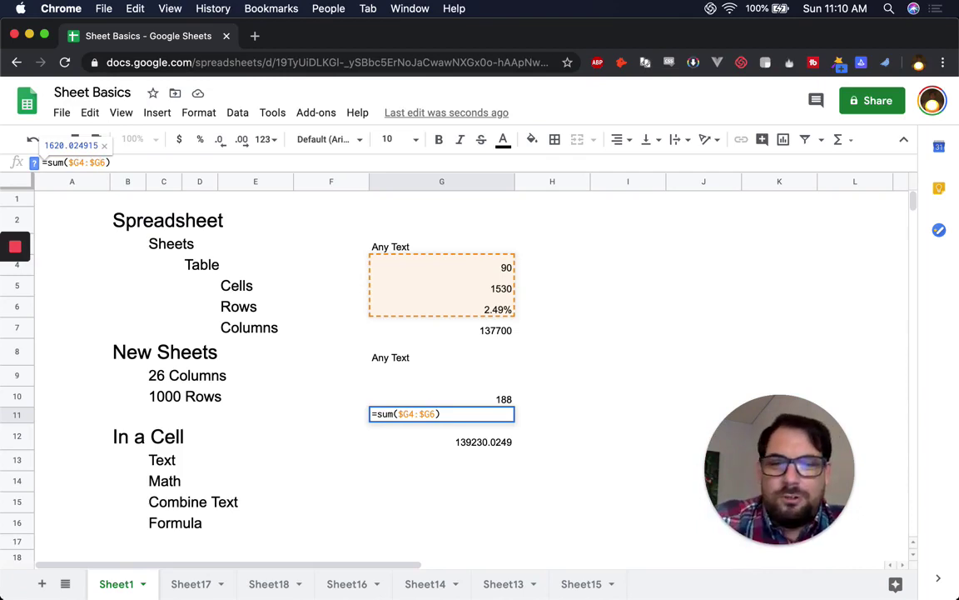
key("ctrl+Return")
- Copy the column-locked SUM formula from cell G11 into cells G12 and H11
key("ctrl+c")
key("Down")
key("ctrl+v")
key("Up")
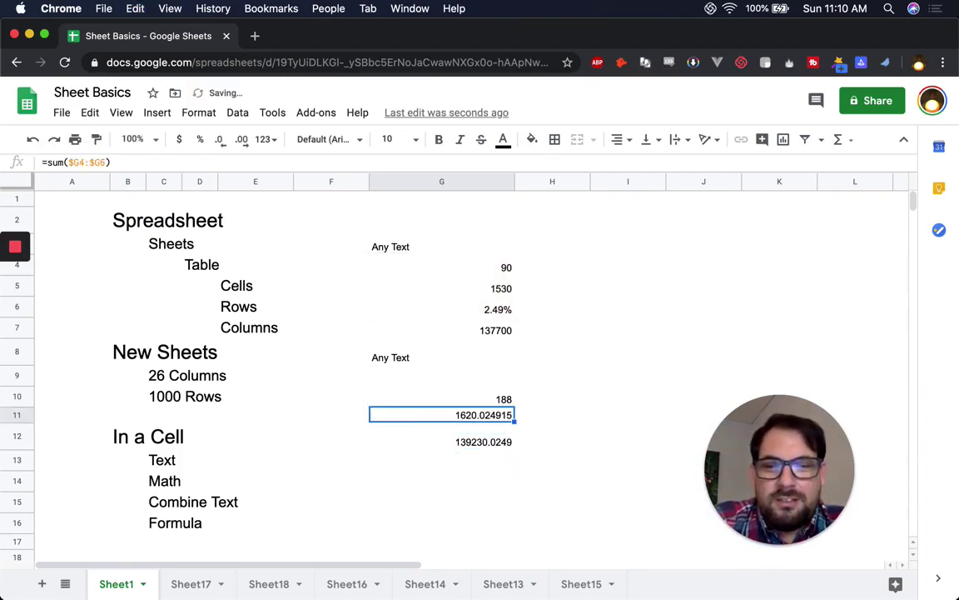
key("Right")
key("ctrl+v")
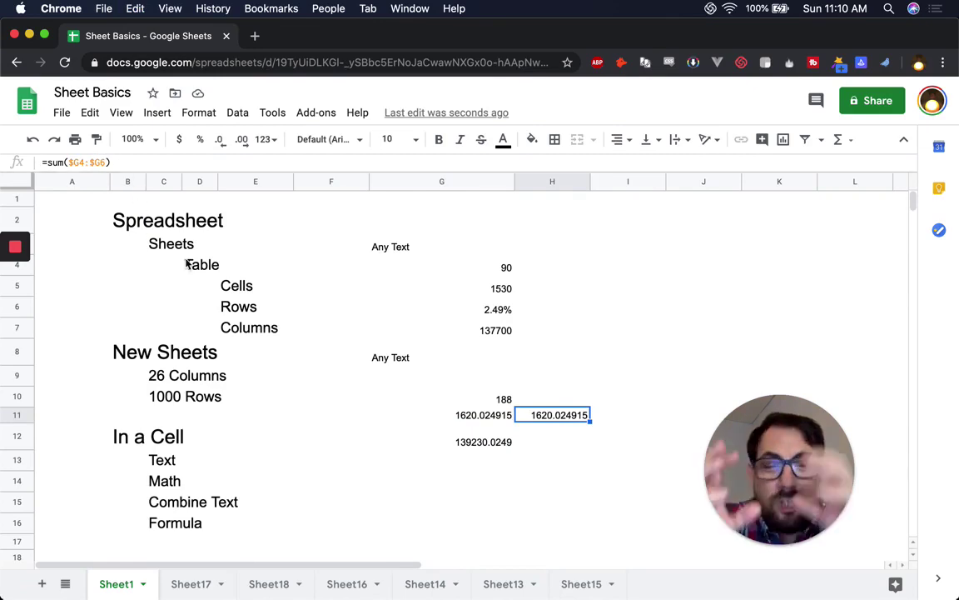
- Copy the column-locked SUM formula from cell G12 into cells H12, G13, H13, H14, G15 and G16
key("Down")
key("Left")
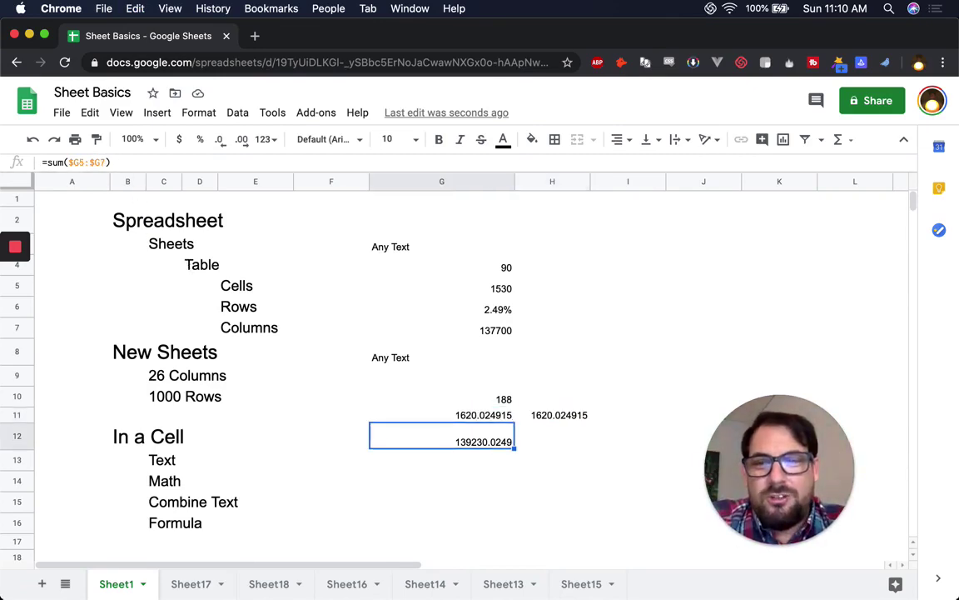
key("super+c")
key("Right")
key("super+v")
key("Down")
key("Left")
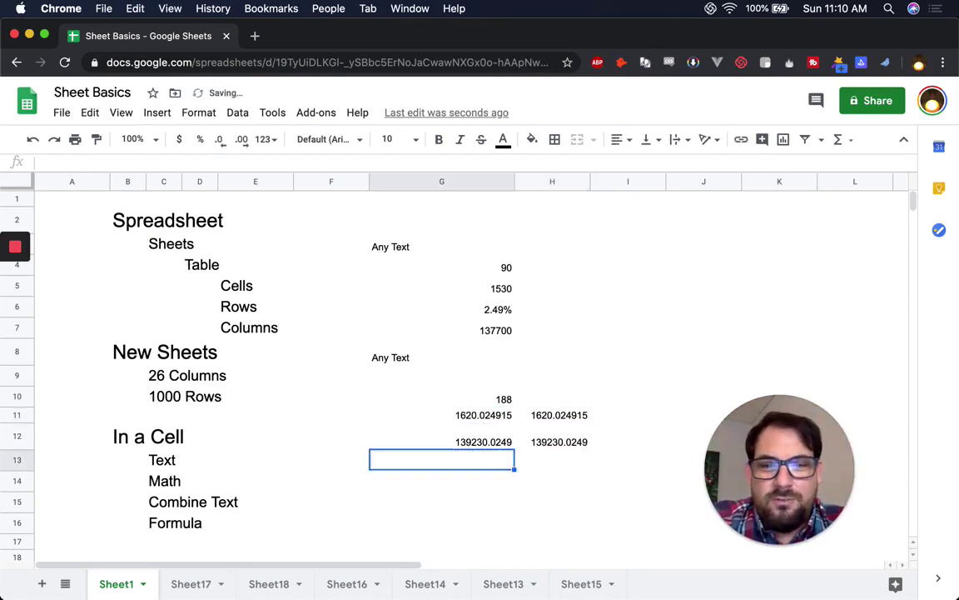
key("super+v")
key("Right")
key("super+v")
key("Down")
key("super+v")
key("Down")
key("Left")
key("super+v")
key("Down")
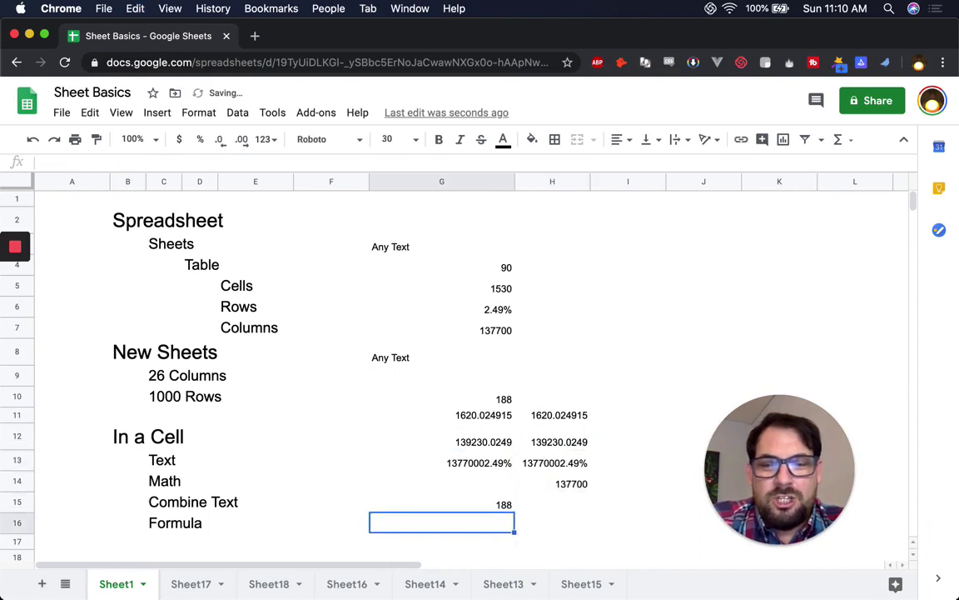
key("super+v")
- Delete the pasted formula copies from cells G15 and G16
key("Up")
key("shift+Down")
key("Delete")
key("Up")
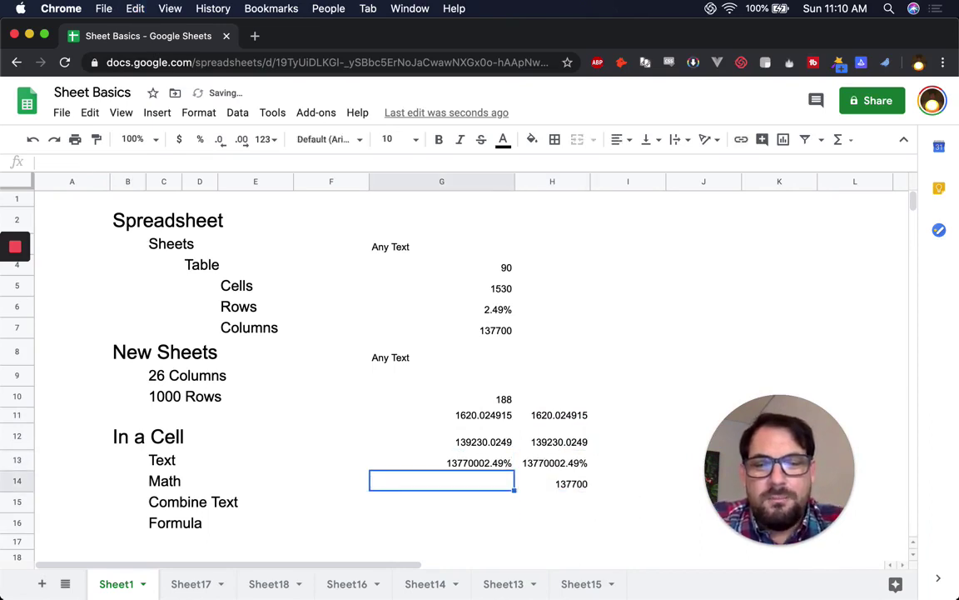
key("Up")
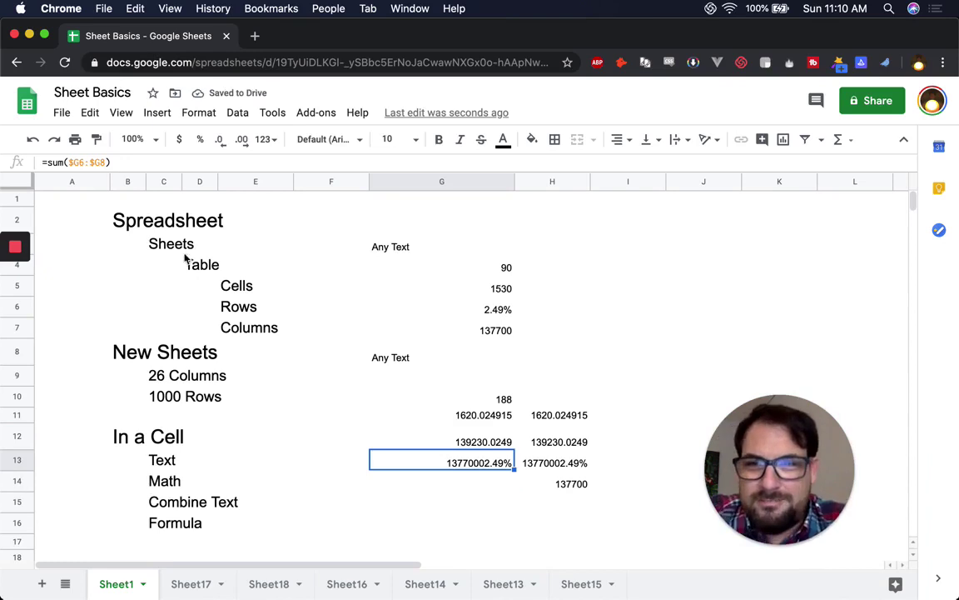
- Clear the example formulas and values from the ranges G10:H15 and G3:G9
left_click(446, 388)
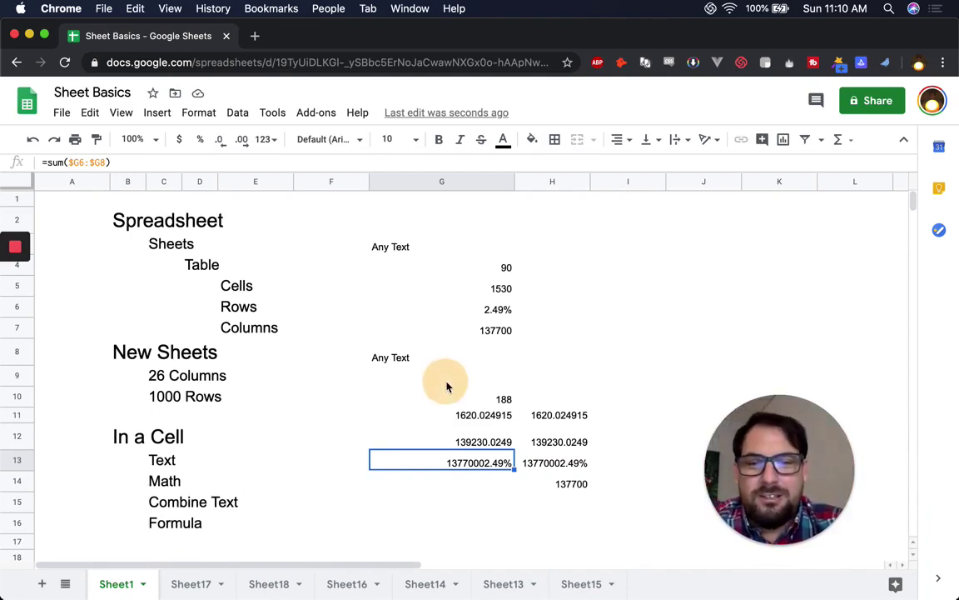
left_click(552, 502, "shift")
key("Delete")
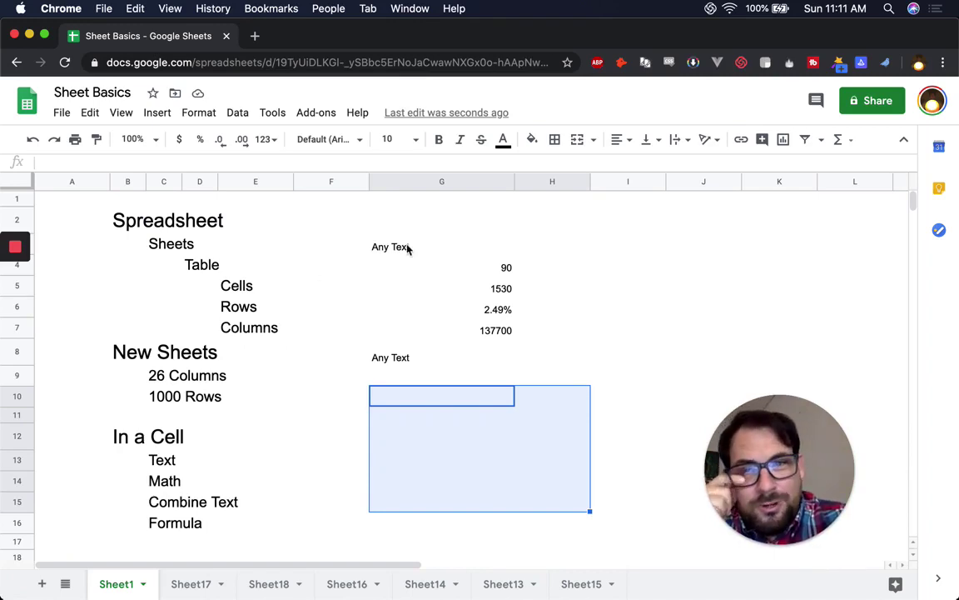
left_click_drag(380, 249, 450, 309)
left_click(471, 382, "shift")
key("Delete")
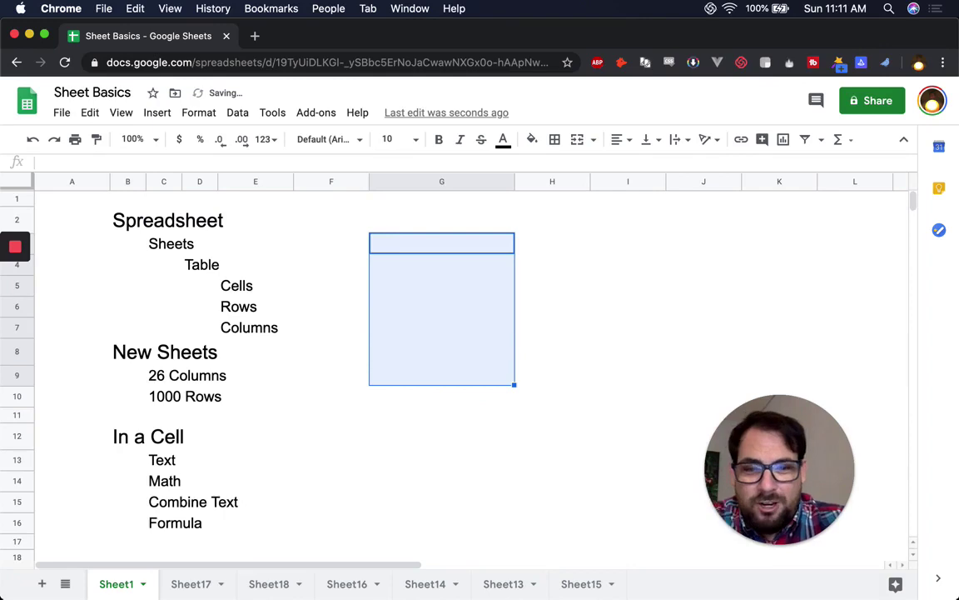
- Browse the function suggestions in cell G3 for the letters a, b, c, e, z, y, q and j, leaving the cell empty
type("=a")
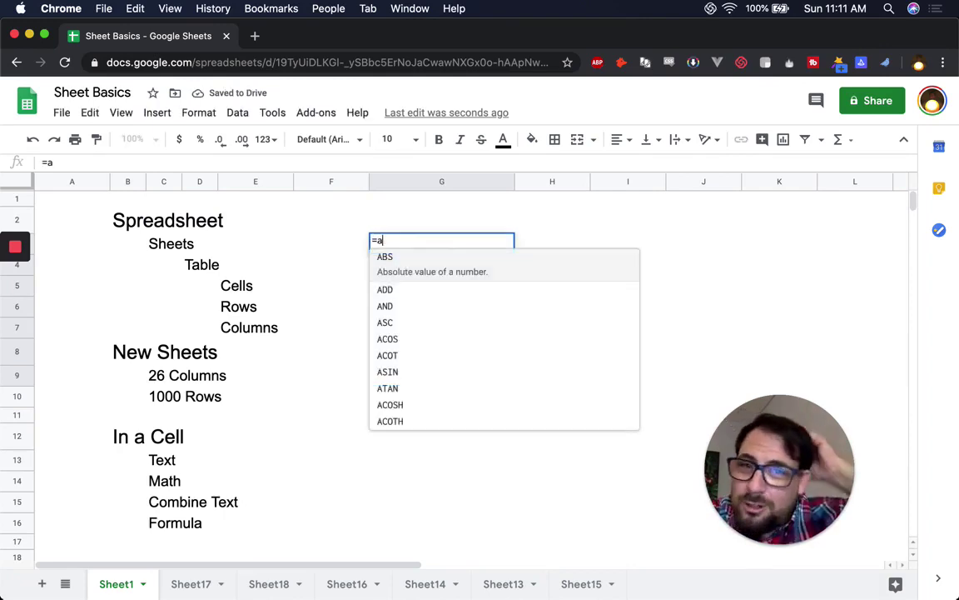
key("BackSpace")
type("b")
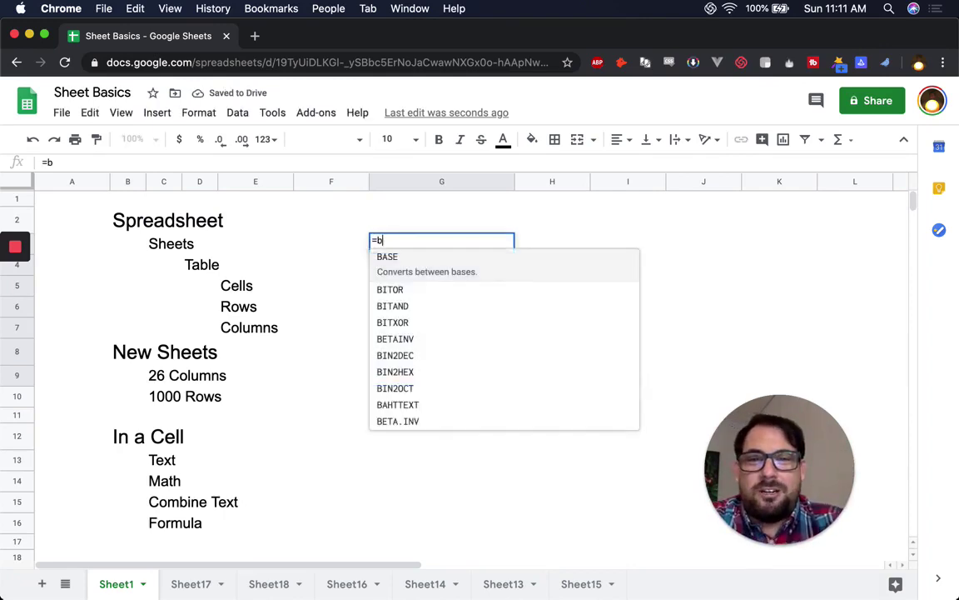
key("BackSpace")
type("c")
key("BackSpace")
type("e")
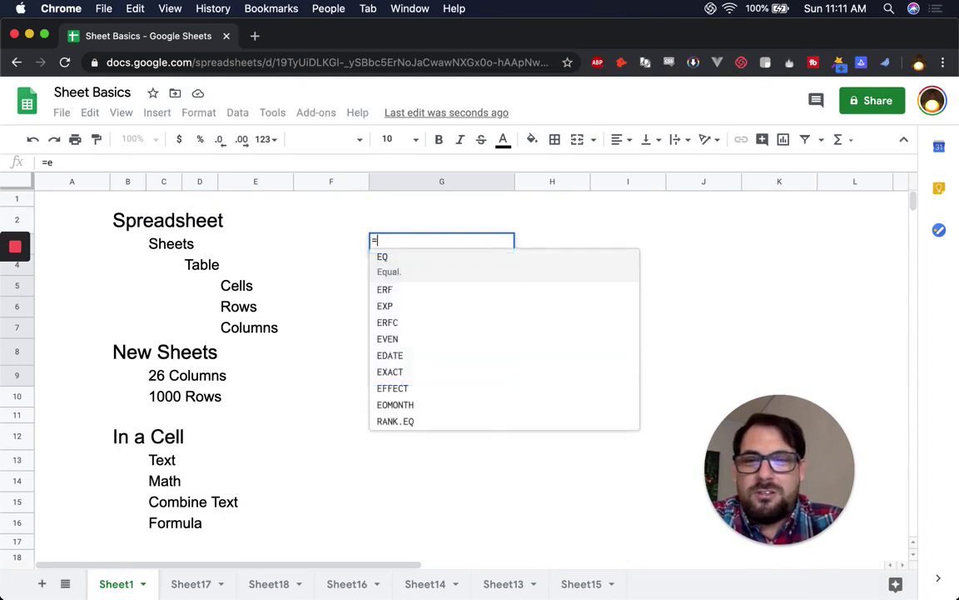
key("BackSpace")
type("cos")
key("BackSpace")
key("BackSpace")
key("BackSpace")
type("z")
key("BackSpace")
type("y")
key("BackSpace")
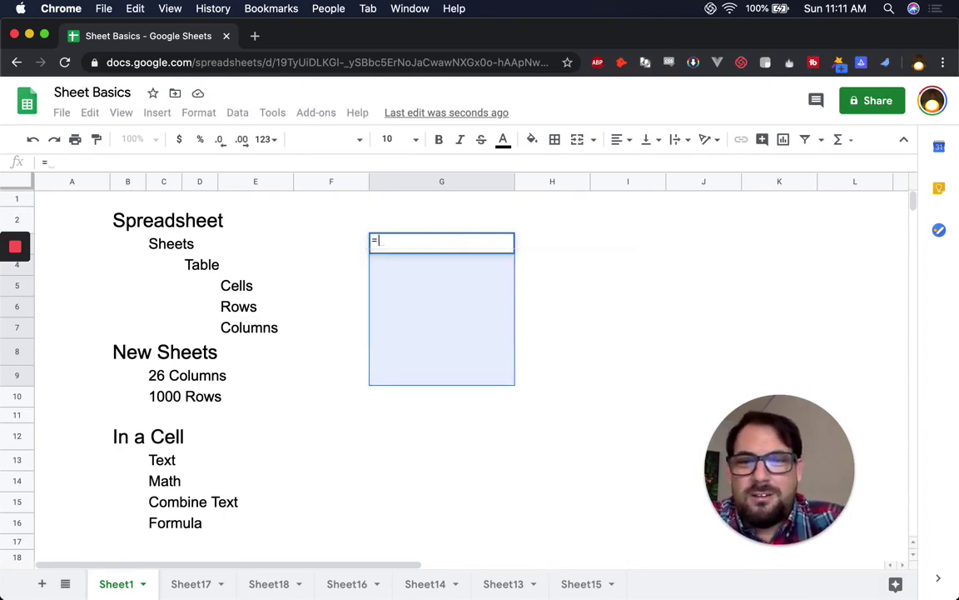
type("z")
key("BackSpace")
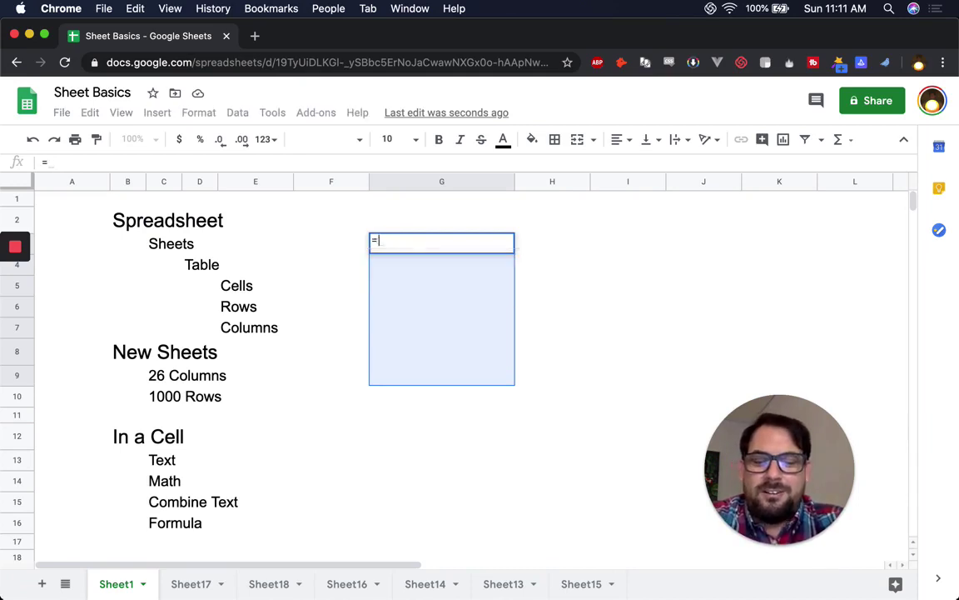
type("q")
key("BackSpace")
type("j")
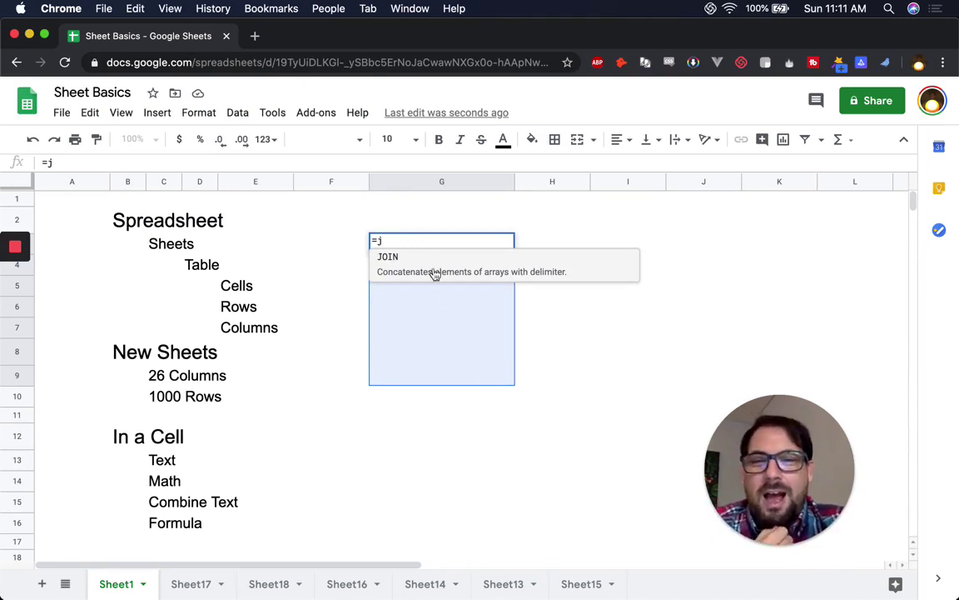
key("BackSpace")
key("BackSpace")
key("Return")
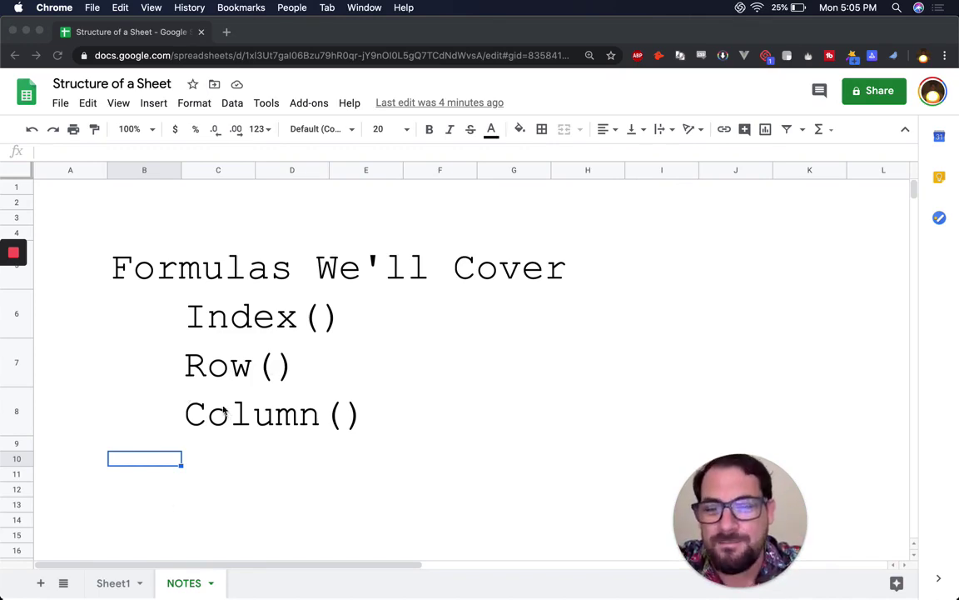
- Open Sheet1 of the Structure of a Sheet file and clear the row and column label formulas from A1:E12
left_click(81, 201)
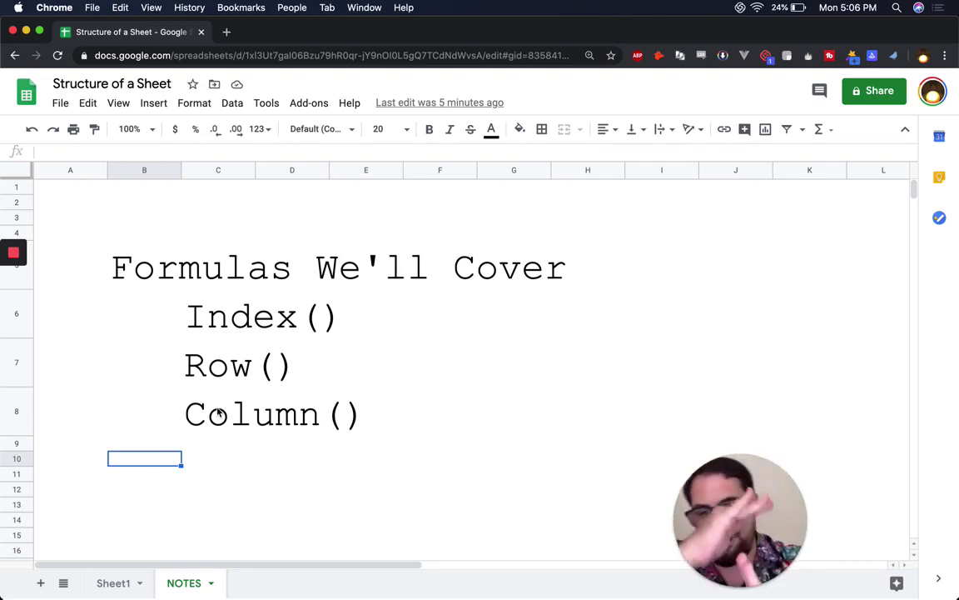
left_click(109, 585)
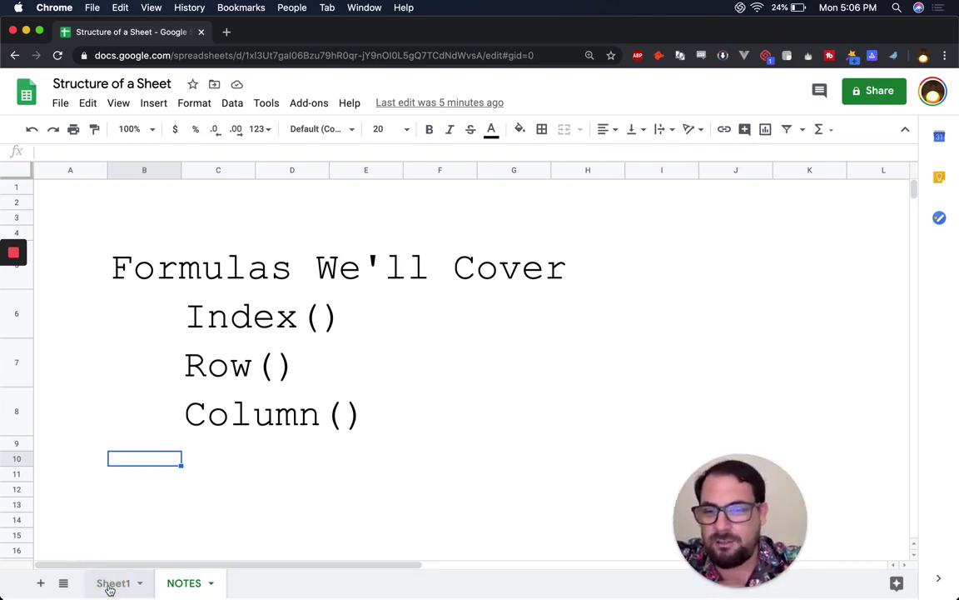
left_click(97, 192)
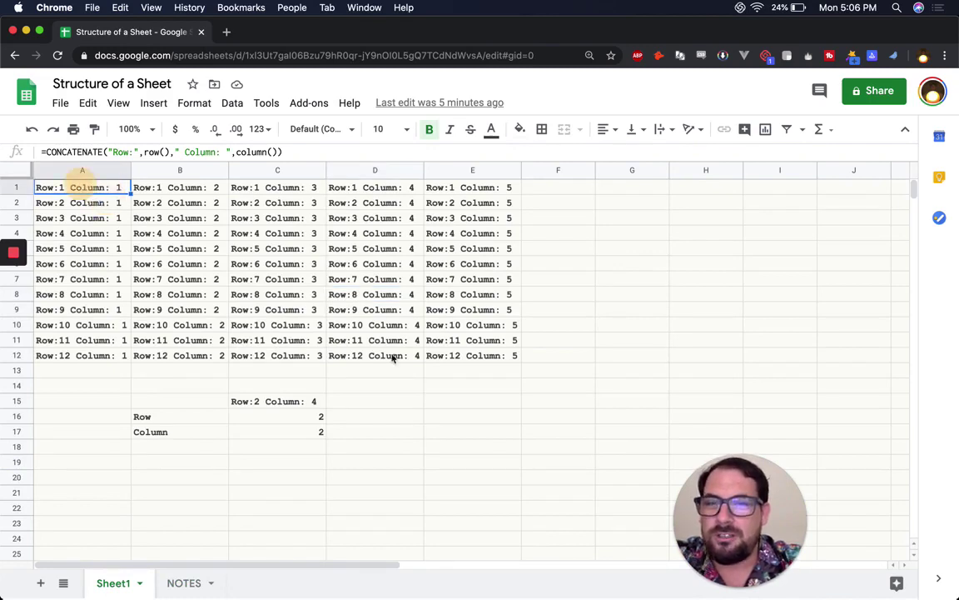
left_click(482, 356, "shift")
key("Delete")
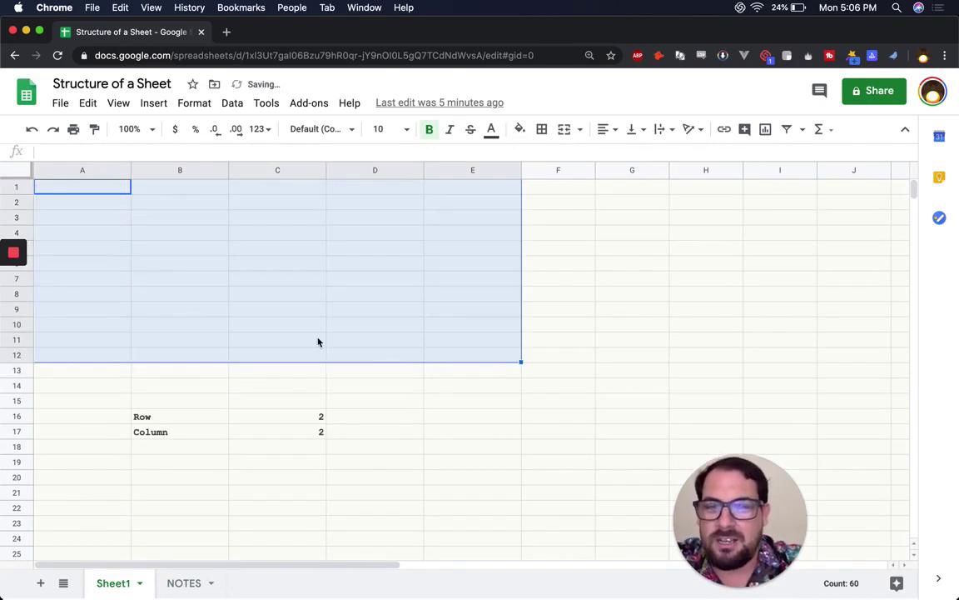
- Enter the formula =row() in cell B2
left_click(88, 217)
left_click(181, 202)
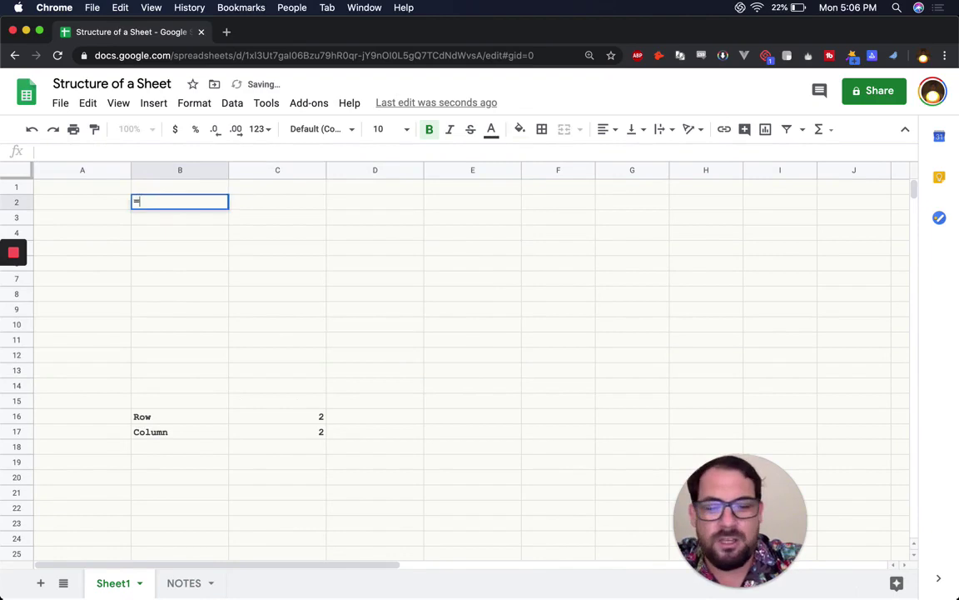
type("=row(")
key("Return")
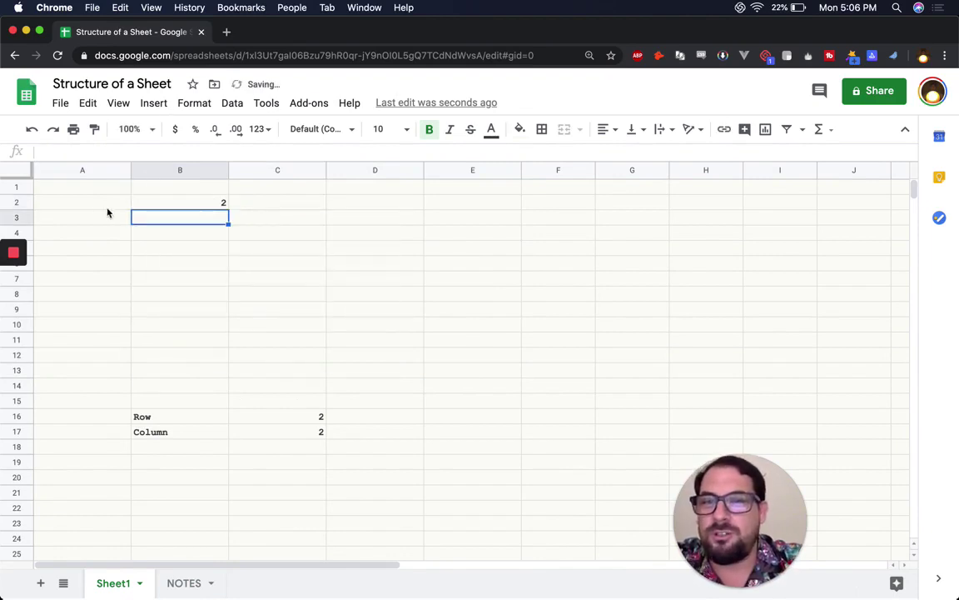
- Enter the same =row() formula in cell B9
left_click(177, 210)
double_click(169, 250)
left_click(165, 306)
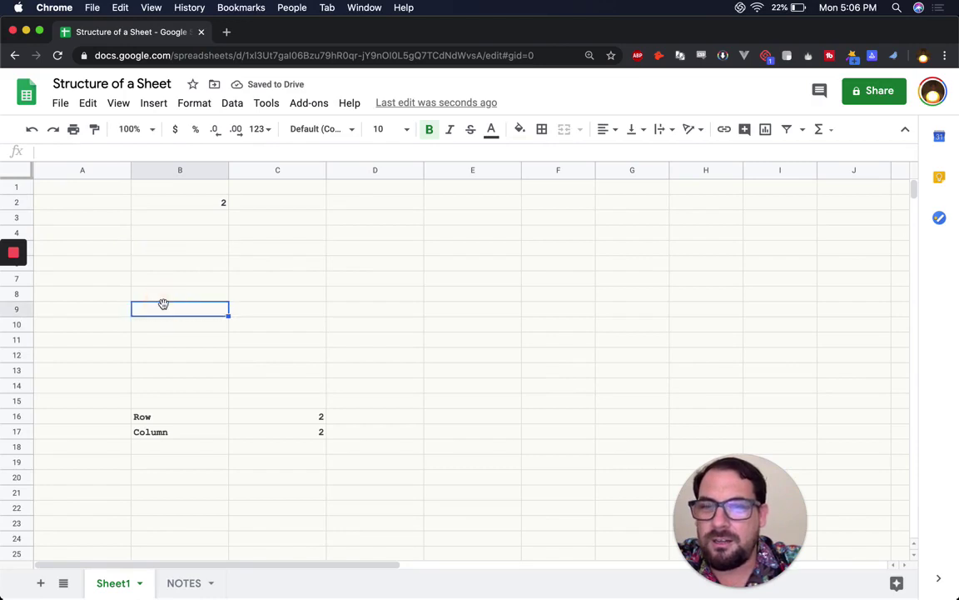
type("=row()")
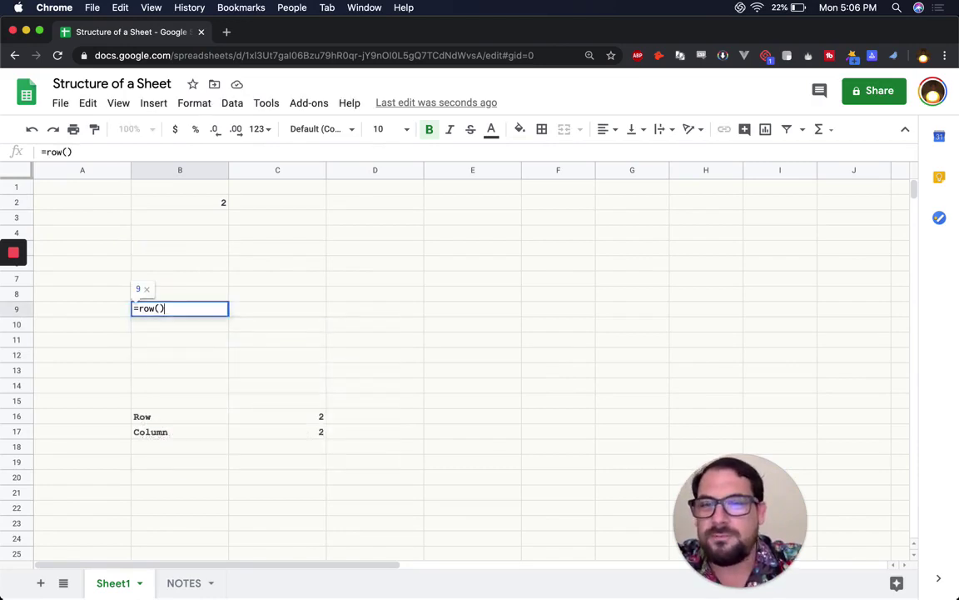
key("Return")
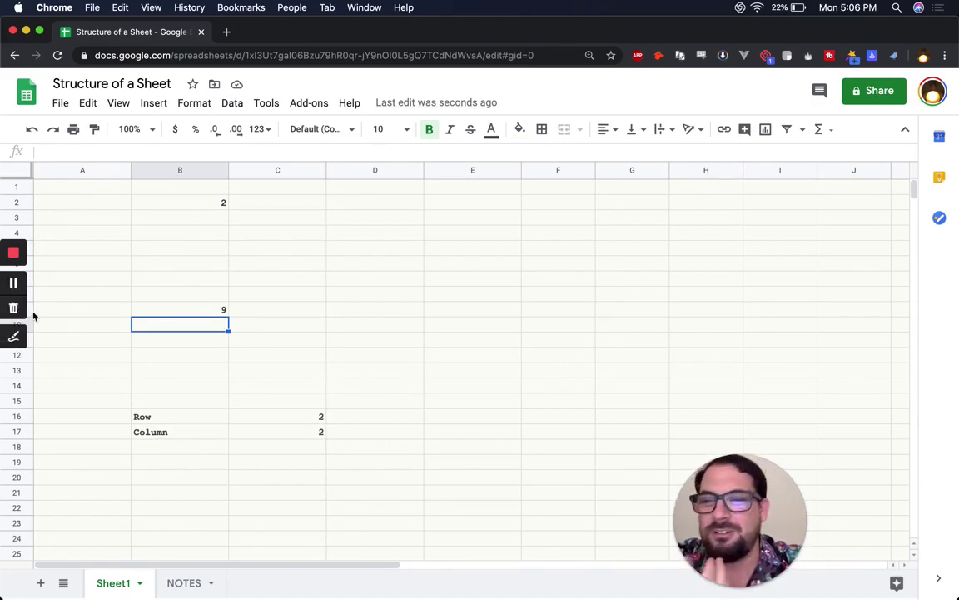
- Enter the formula =row()*10 in cell C1
left_click(201, 203)
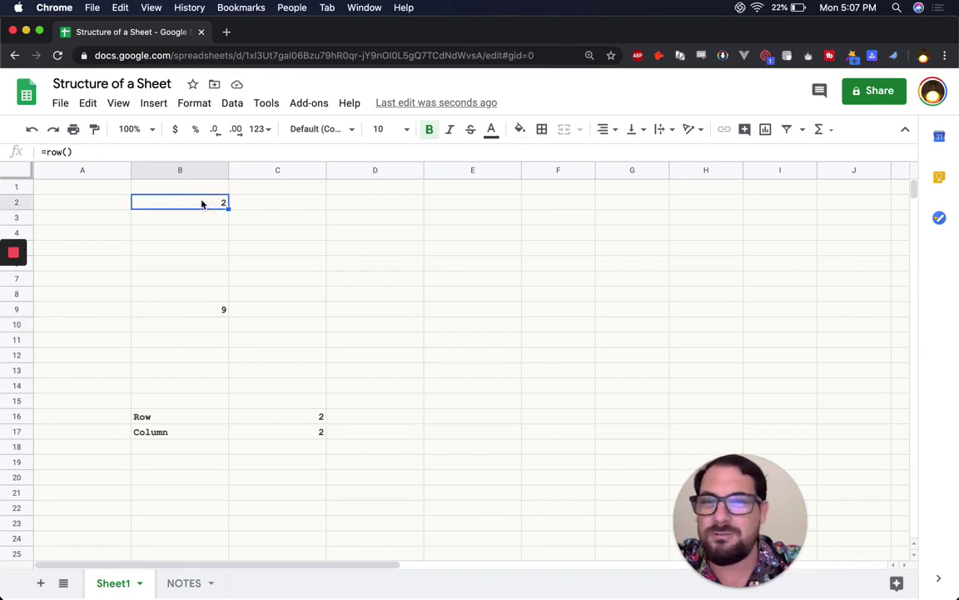
left_click(292, 202)
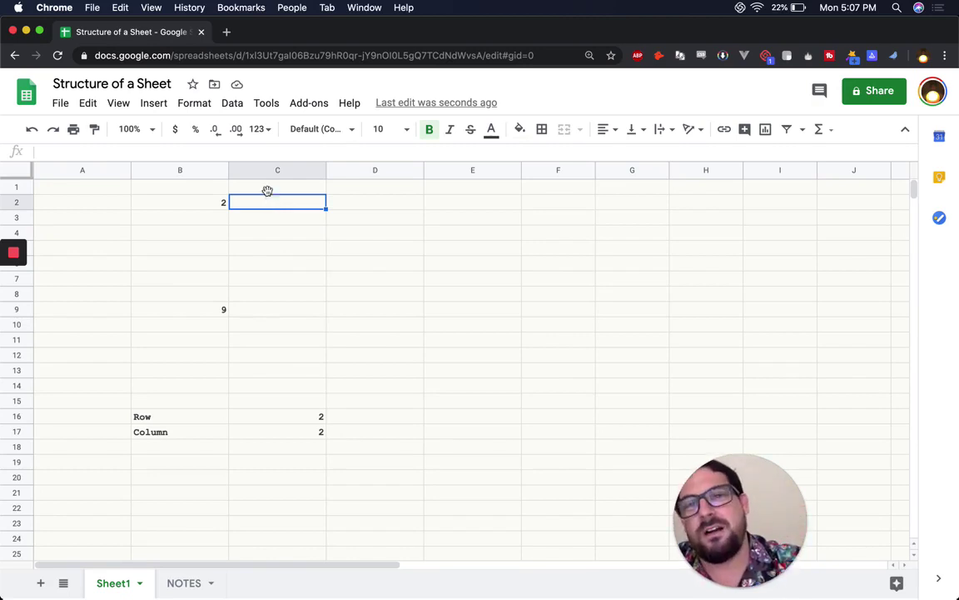
left_click(268, 188)
type("=row()")
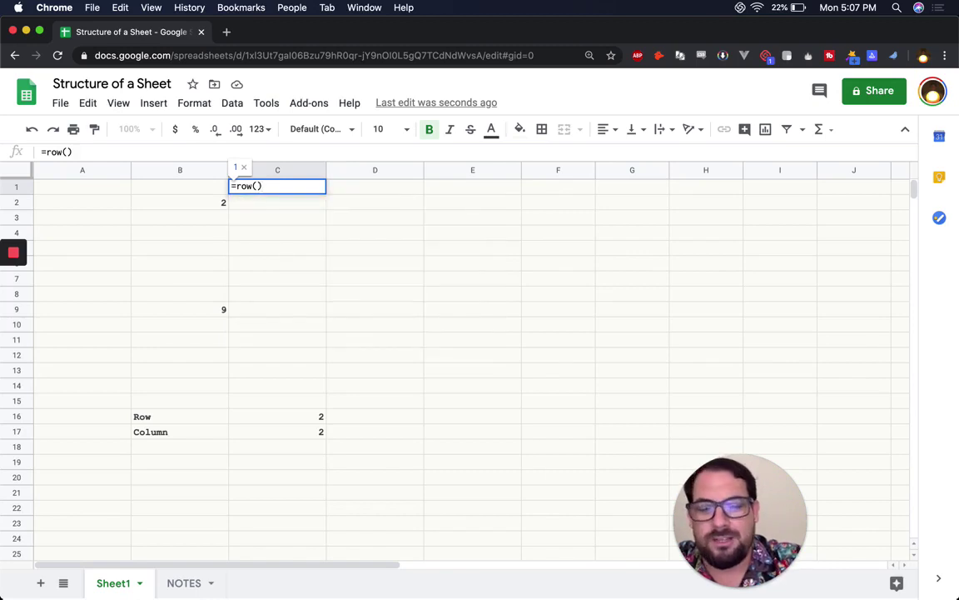
type("*10")
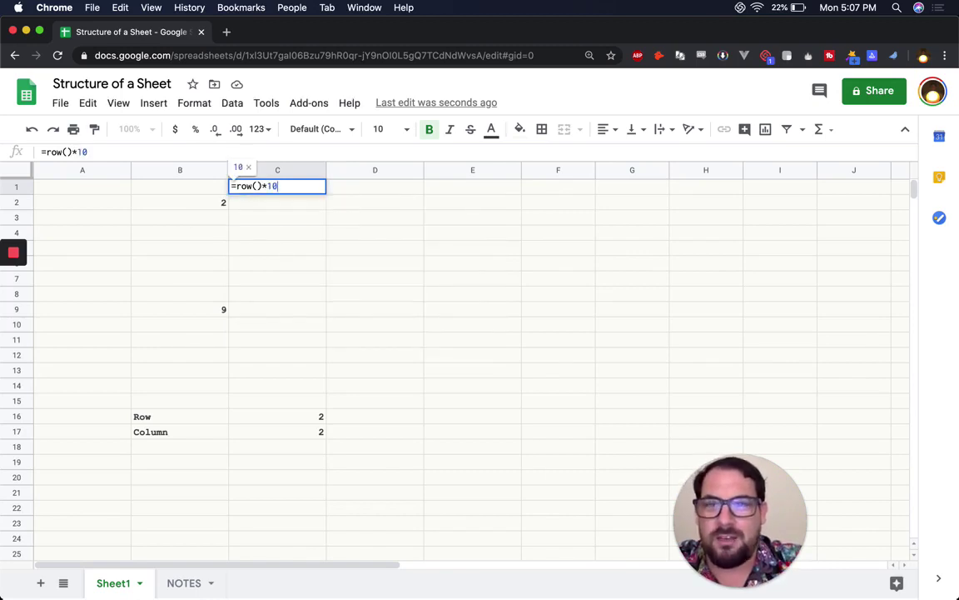
key("Return")
- Copy the =row()*10 formula from cell C1 down through cell C11
key("Up")
key("ctrl+c")
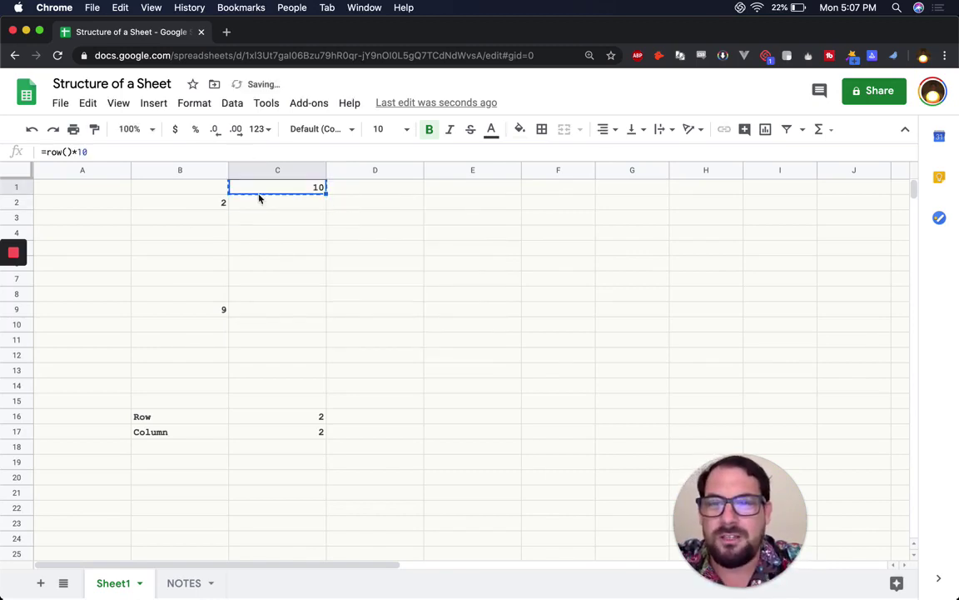
left_click(279, 343, "shift")
key("ctrl+v")
left_click(283, 341)
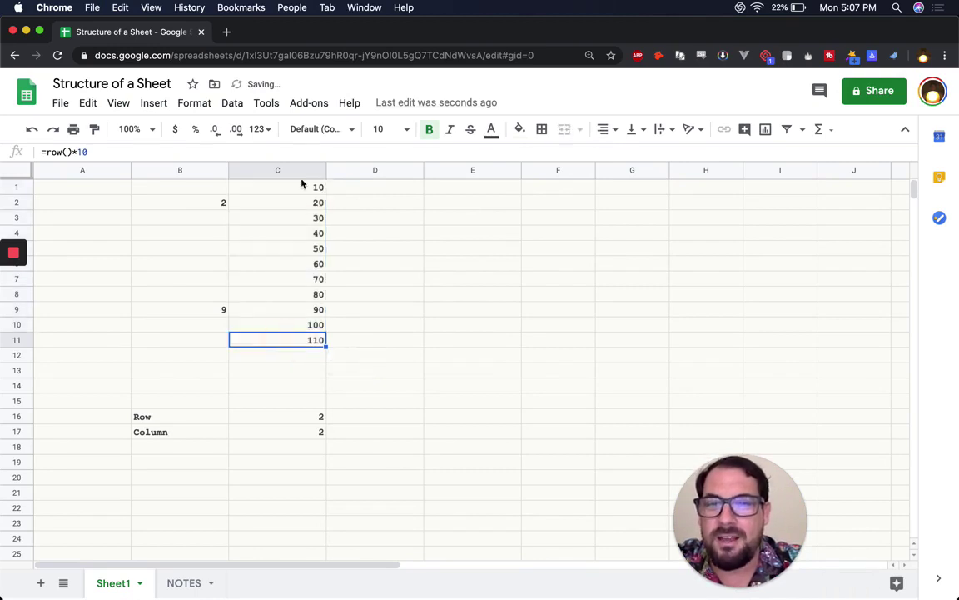
left_click(301, 187)
left_click(292, 341)
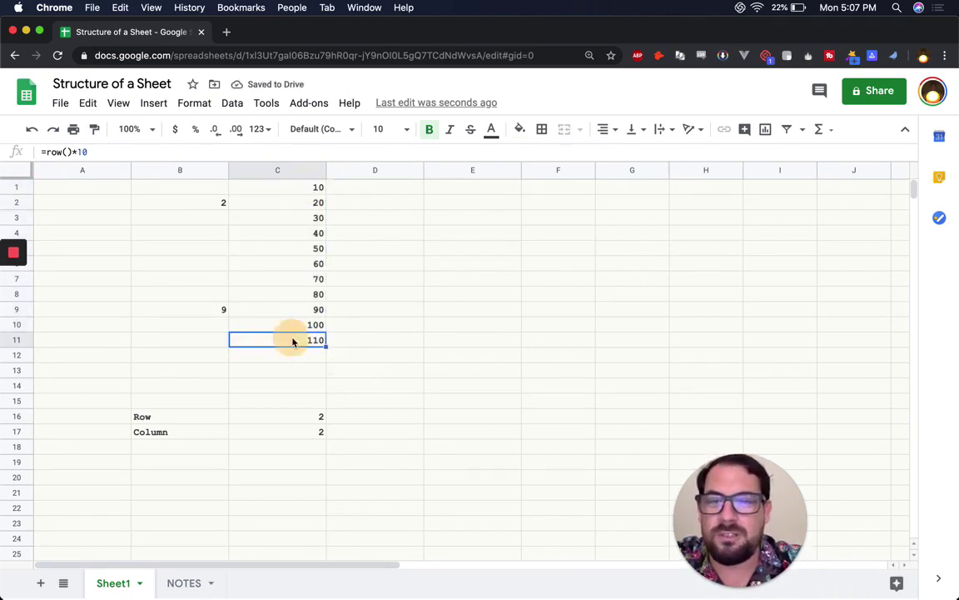
- Change the formula in cell C1 to =((row()*45)855)
left_click(297, 185)
double_click(291, 186)
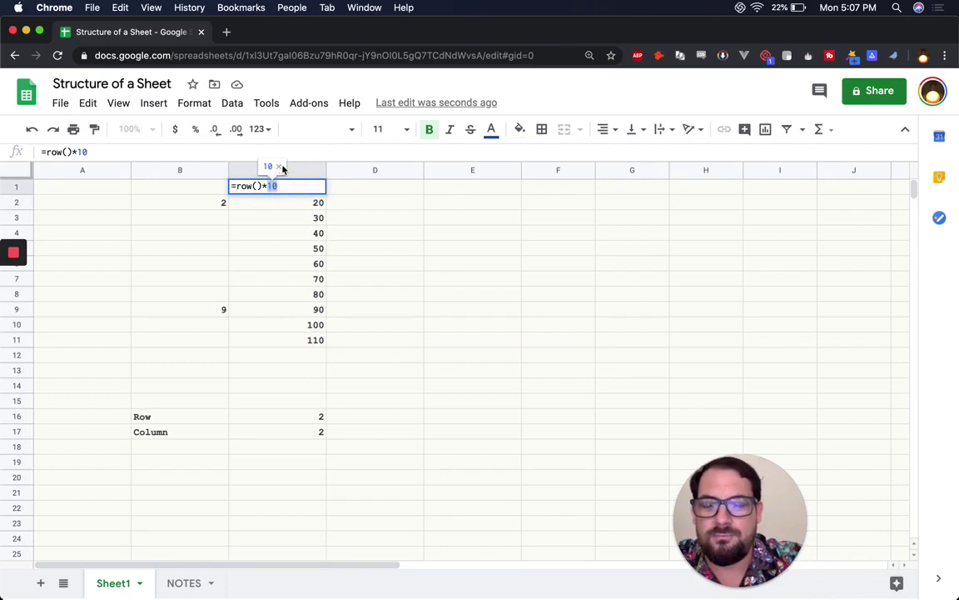
type("45)")
left_click(235, 186)
type("()*45)855)")
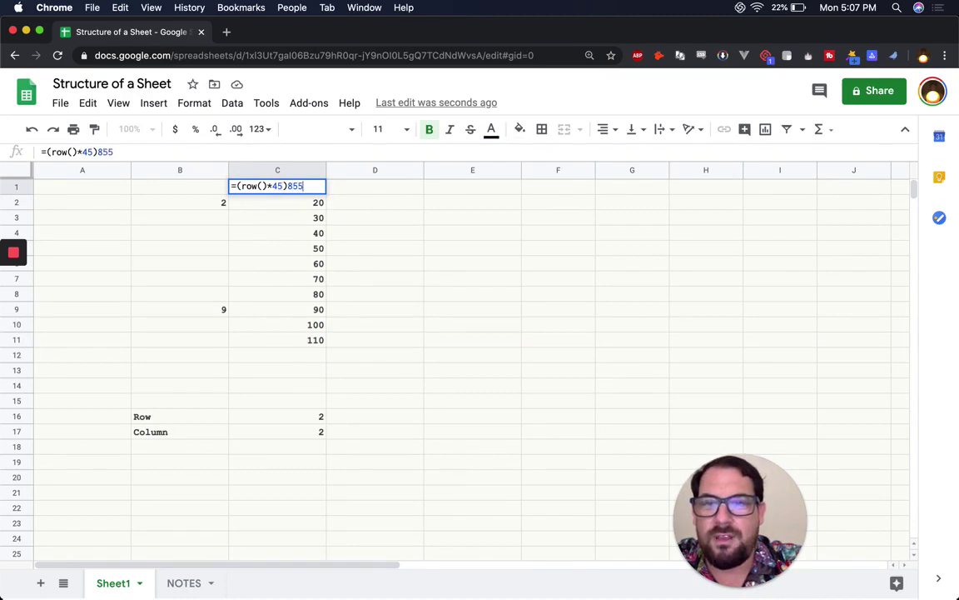
left_click(237, 185)
type("(")
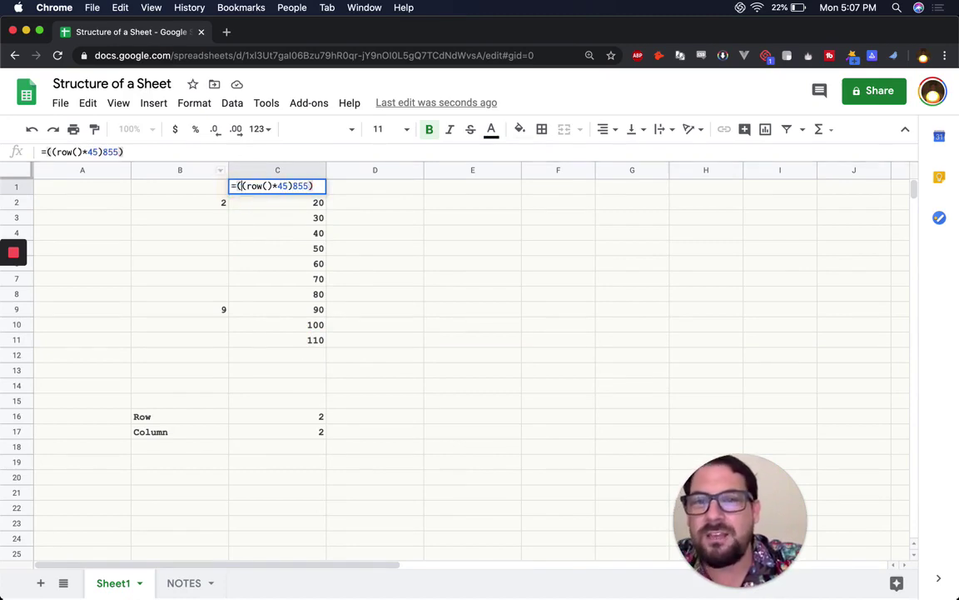
key("Return")
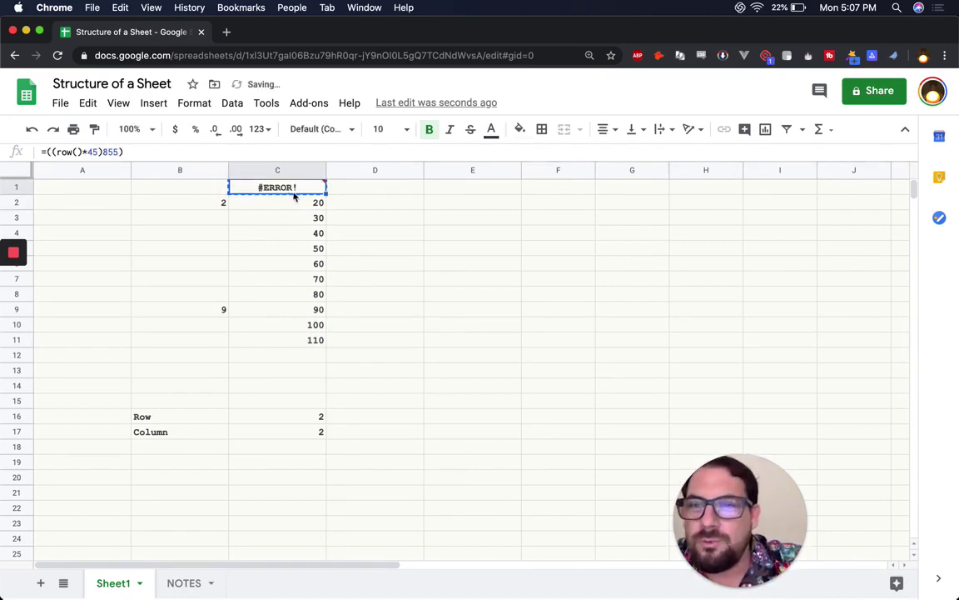
- Correct the formula in cell C1 to =((row()*45)*855)
double_click(300, 196)
left_click(297, 186)
type("*")
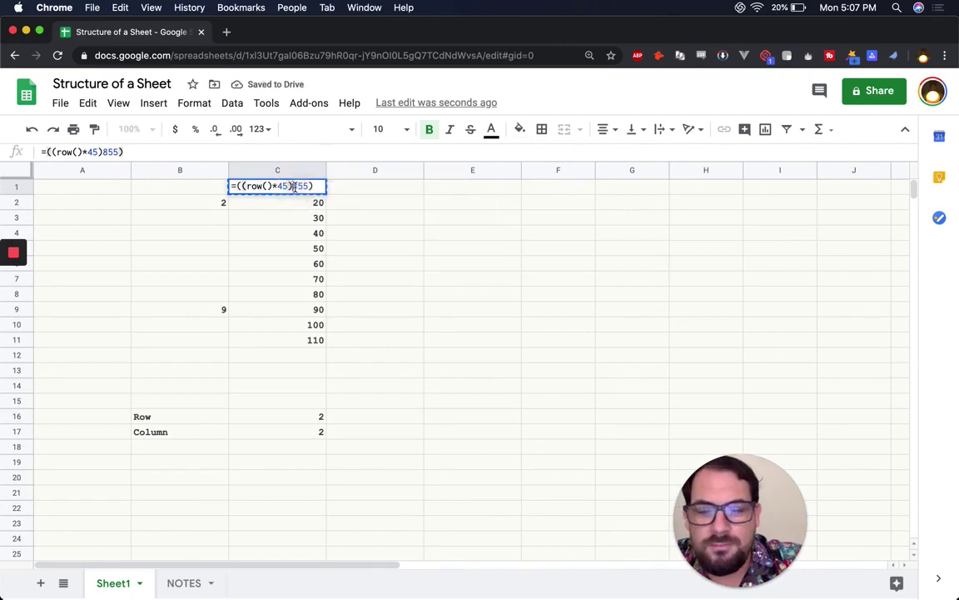
key("Return")
key("Up")
- Copy the corrected row formula from cell C1 down through cell C11
key("ctrl+c")
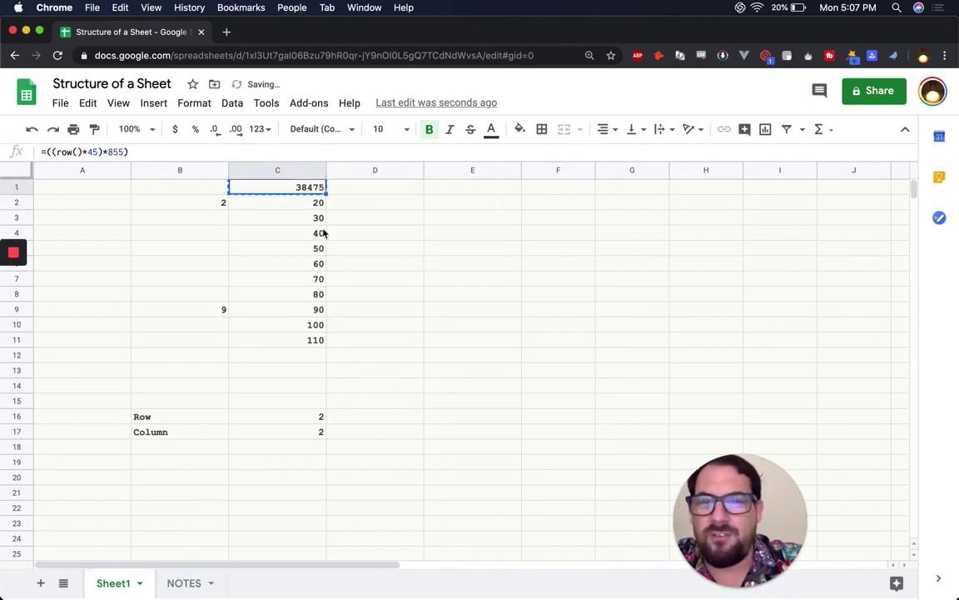
left_click(306, 327, "shift")
left_click(306, 338, "shift")
key("super+v")
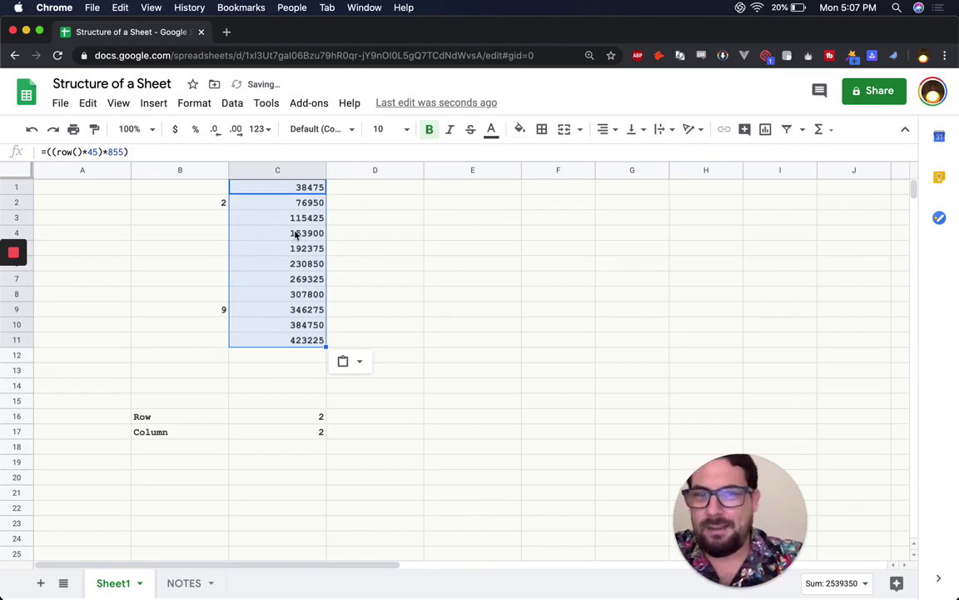
- Format cells C1 to C11 as dollar currency and widen column C slightly
left_click(175, 129)
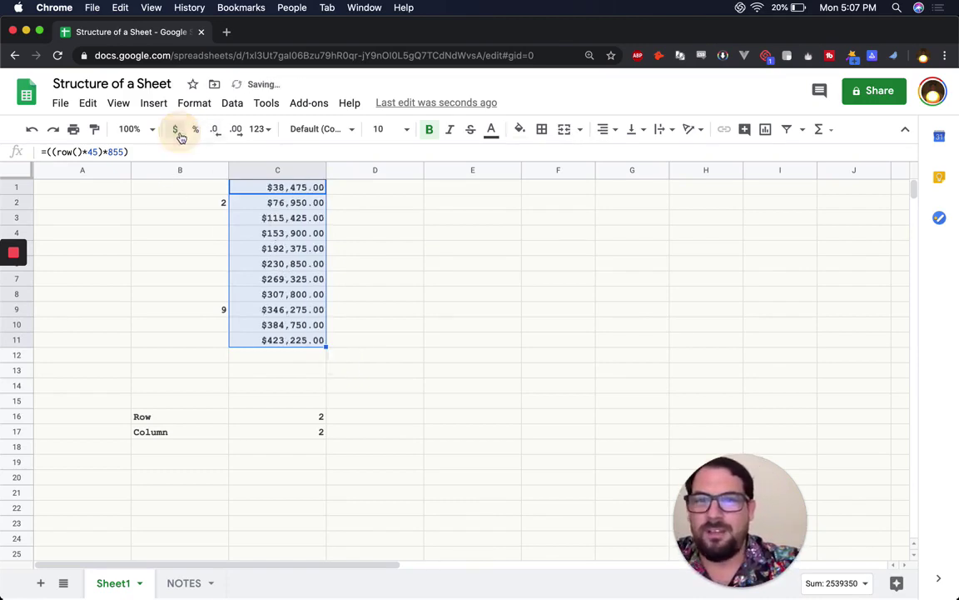
left_click_drag(326, 171, 356, 170)
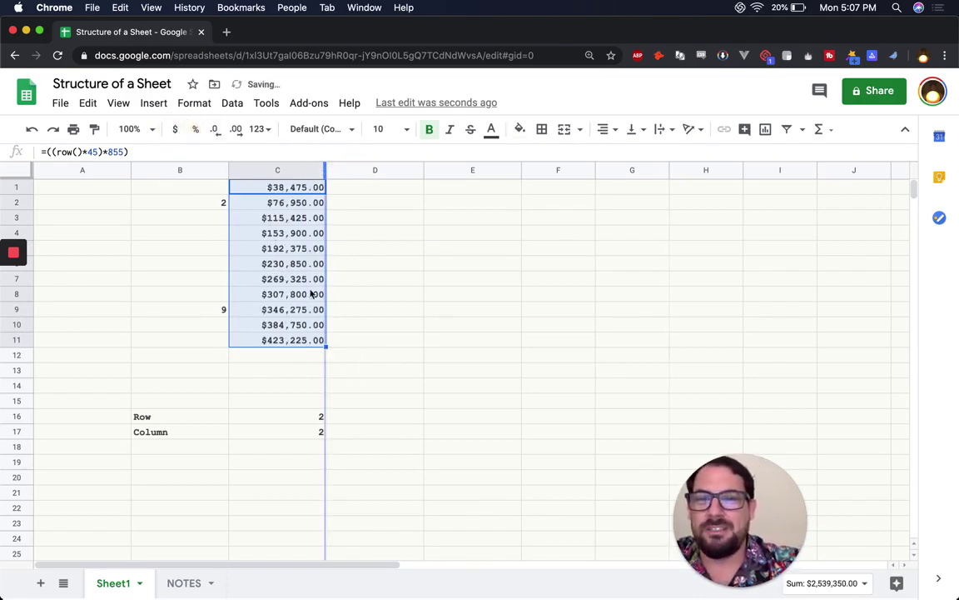
left_click(297, 263)
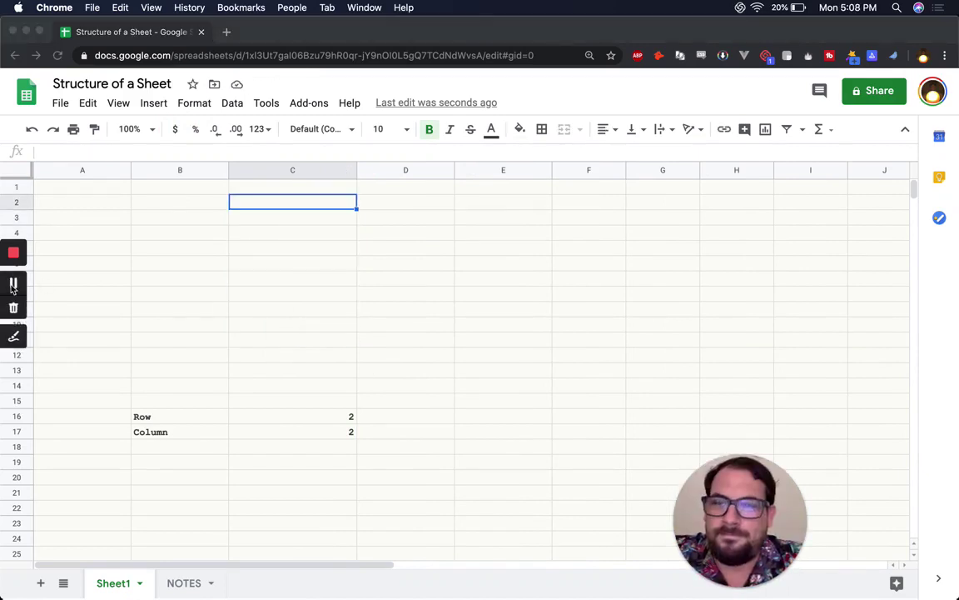
- Enter the formula =COLUMN() in cell B3
left_click(191, 220)
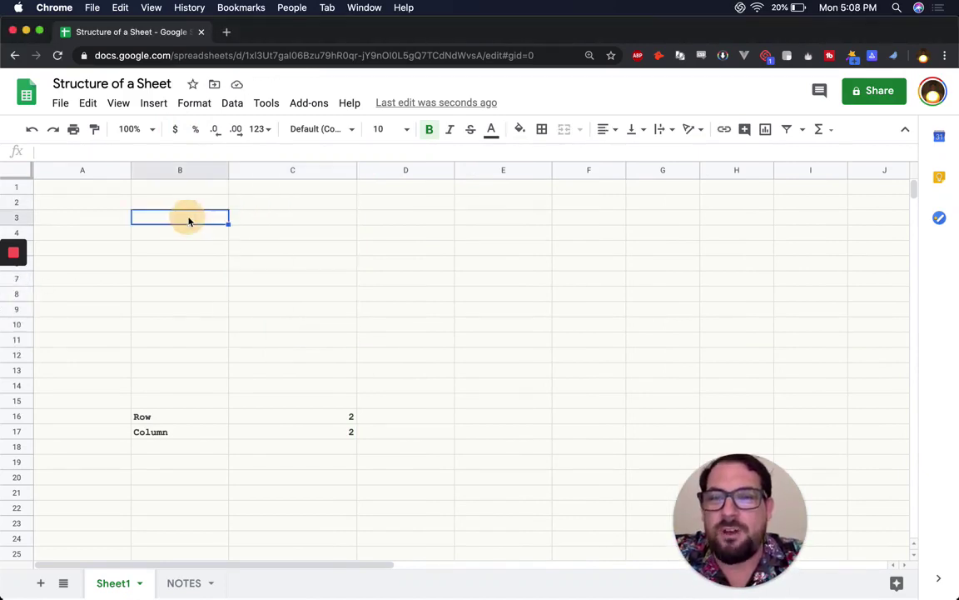
type("=oco")
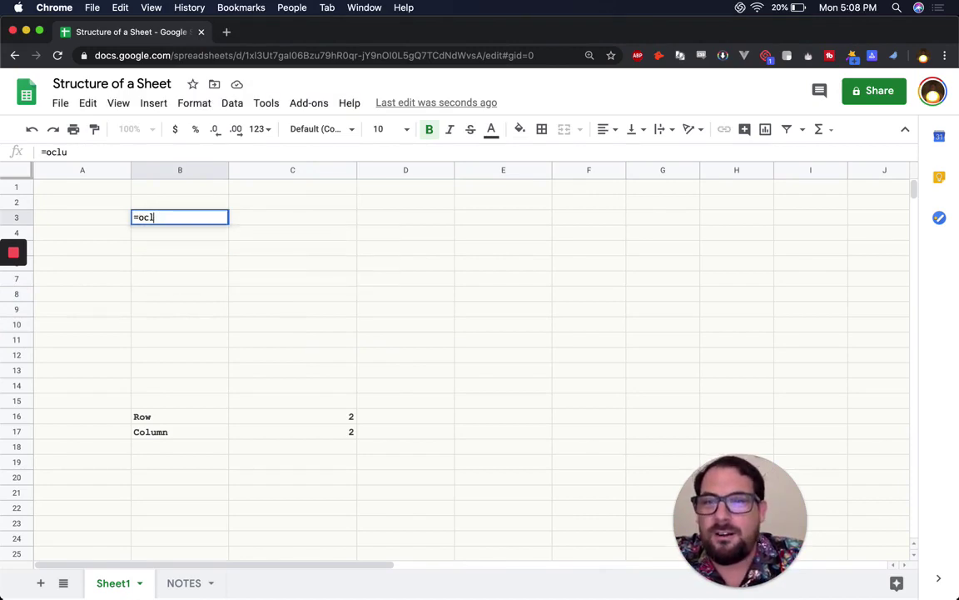
key("BackSpace")
key("BackSpace")
type("col")
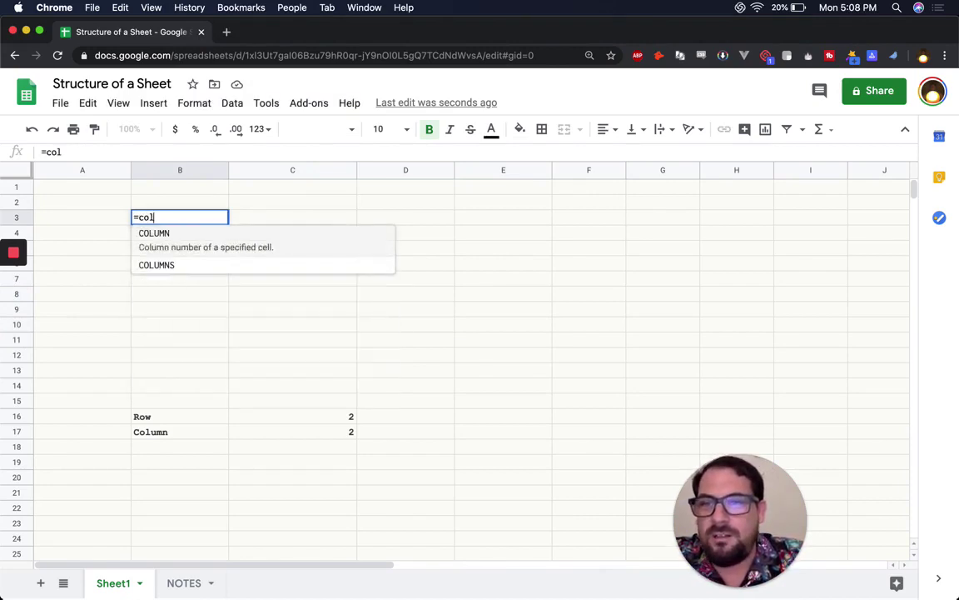
key("Tab")
key("Return")
- Check the formula in cell B3 and view the cell's edit history
left_click(204, 220)
double_click(193, 217)
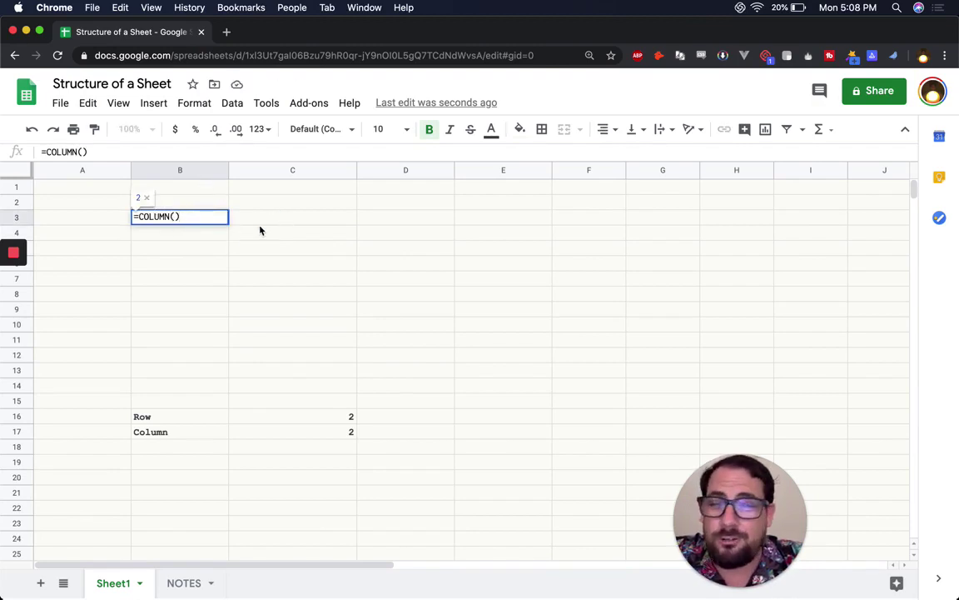
left_click(262, 220)
right_click(222, 219)
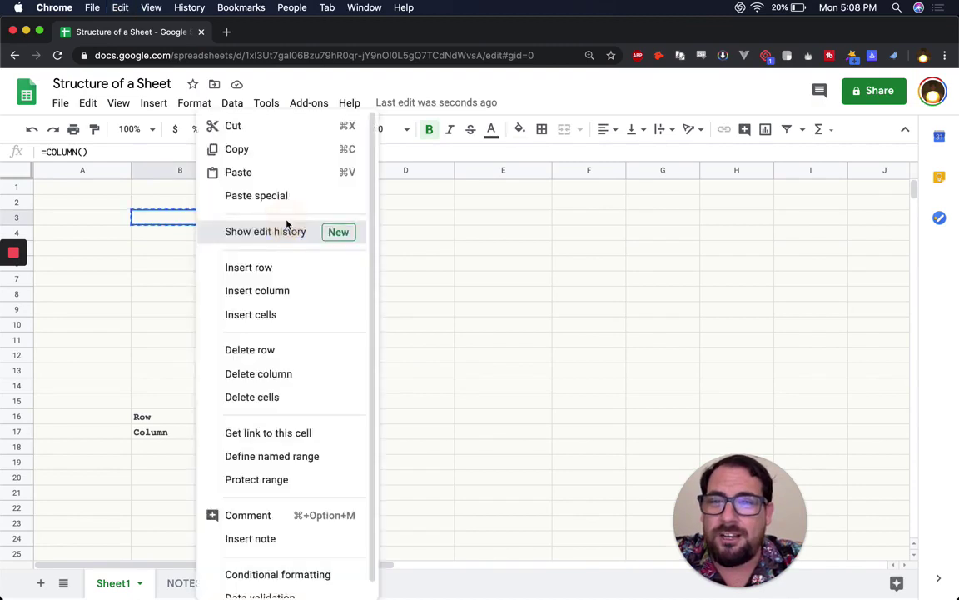
left_click(283, 230)
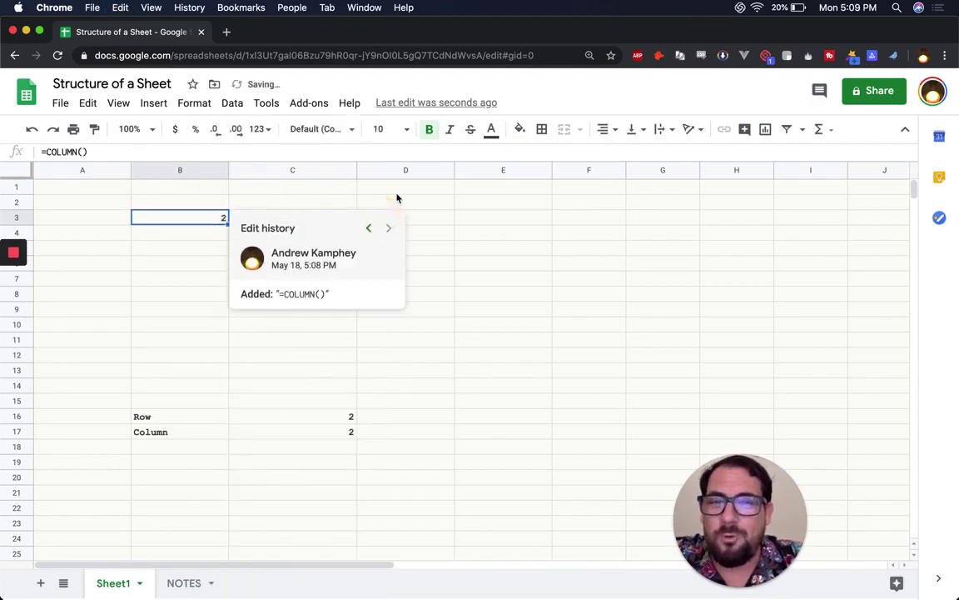
left_click(521, 179)
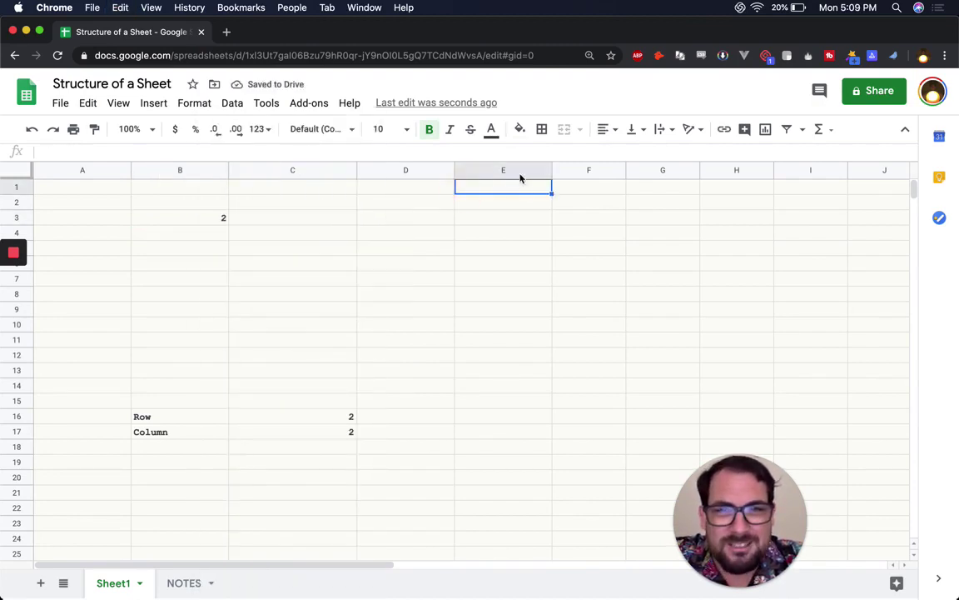
- Enter the formula =col() in cell M3
scroll(552, 225, "right", 5)
left_click(475, 216)
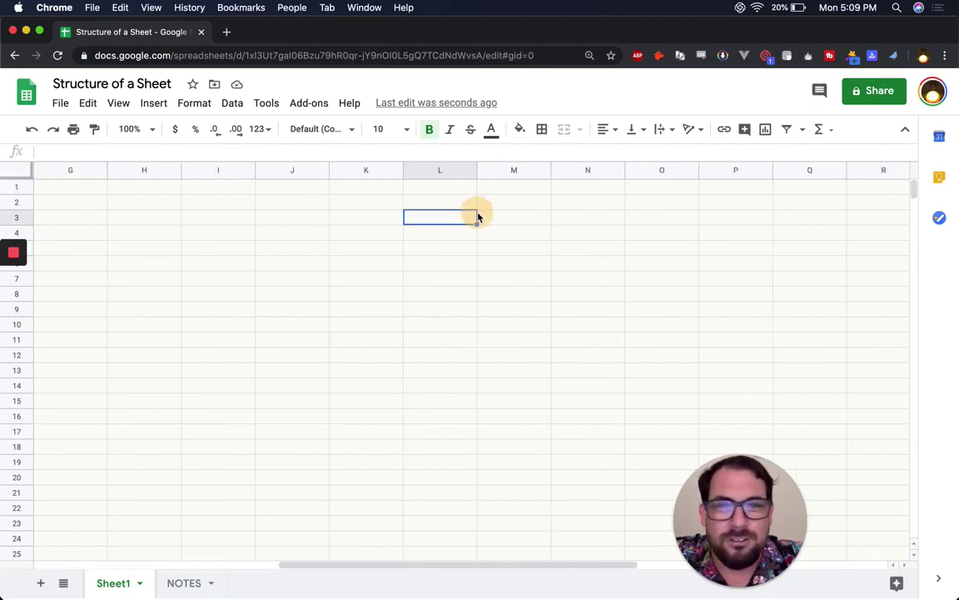
left_click(506, 222)
double_click(508, 220)
type("=col()_")
key("BackSpace")
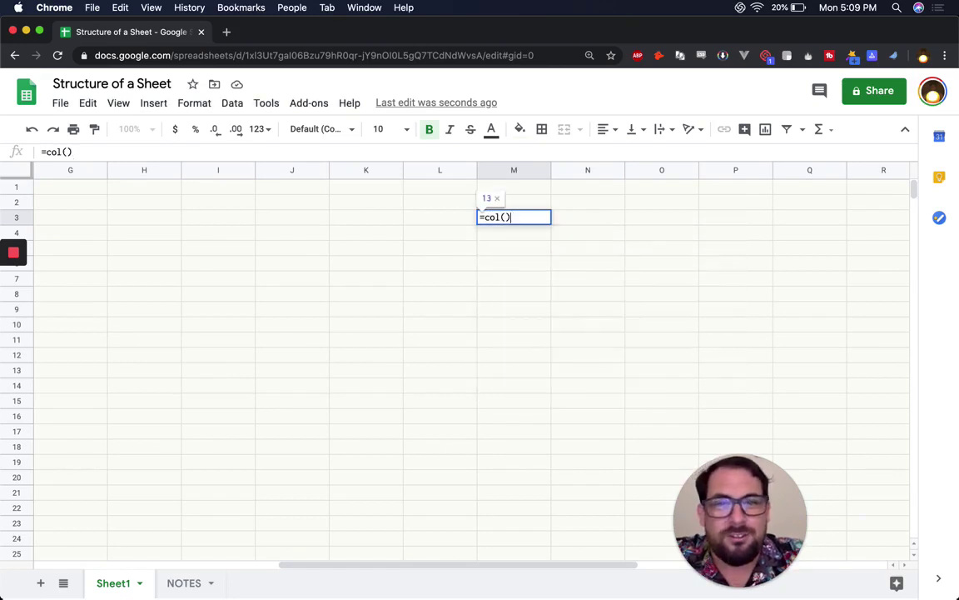
key("Return")
left_click(531, 220)
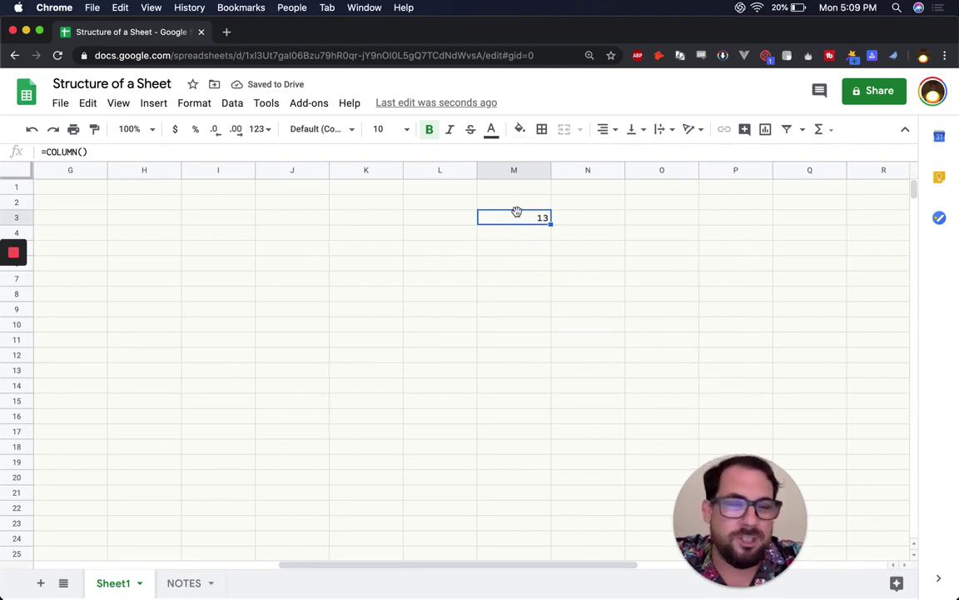
left_click(516, 221)
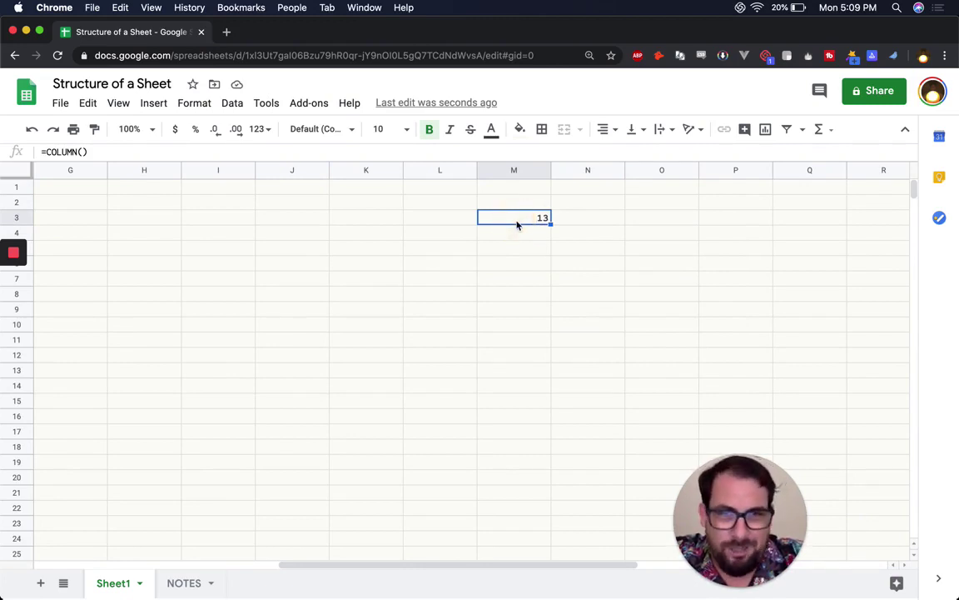
- Delete the content of cell M3 and undo the last two changes
key("BackSpace")
key("ctrl+z")
key("ctrl+z")
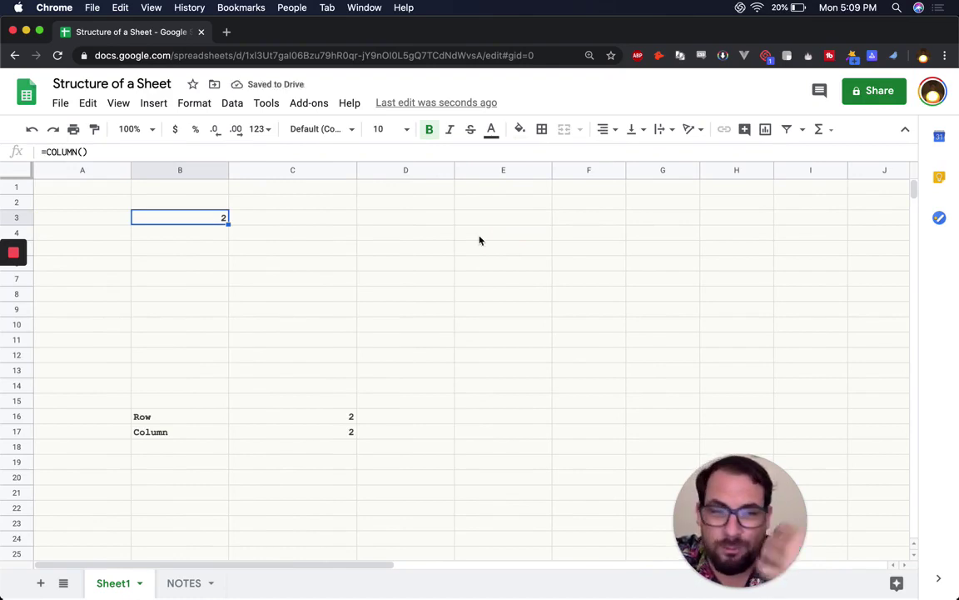
- Change the formula in cell B3 to =concat(row(),COLUMN())
double_click(197, 218)
left_click(137, 216)
type("concat(")
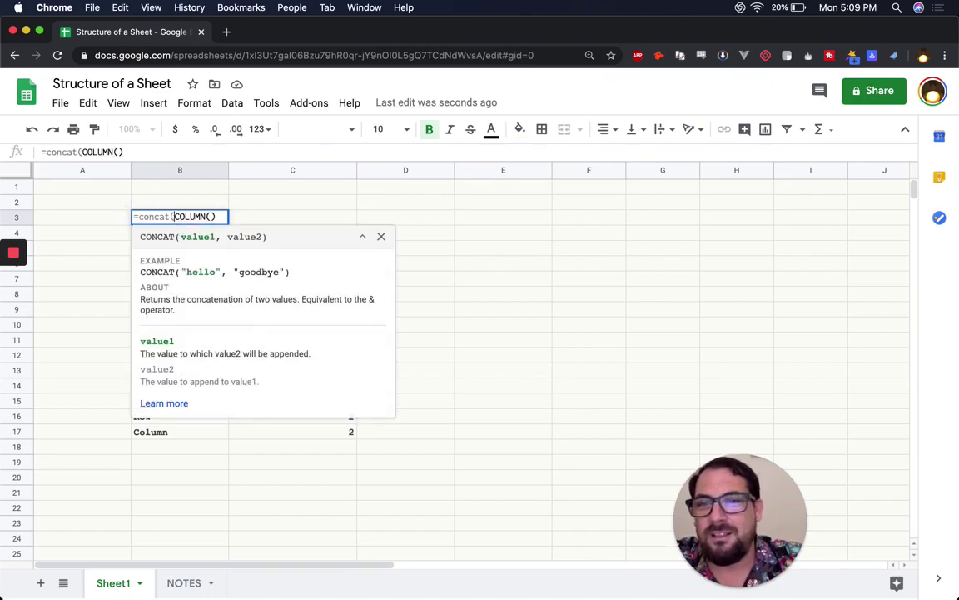
type("row,")
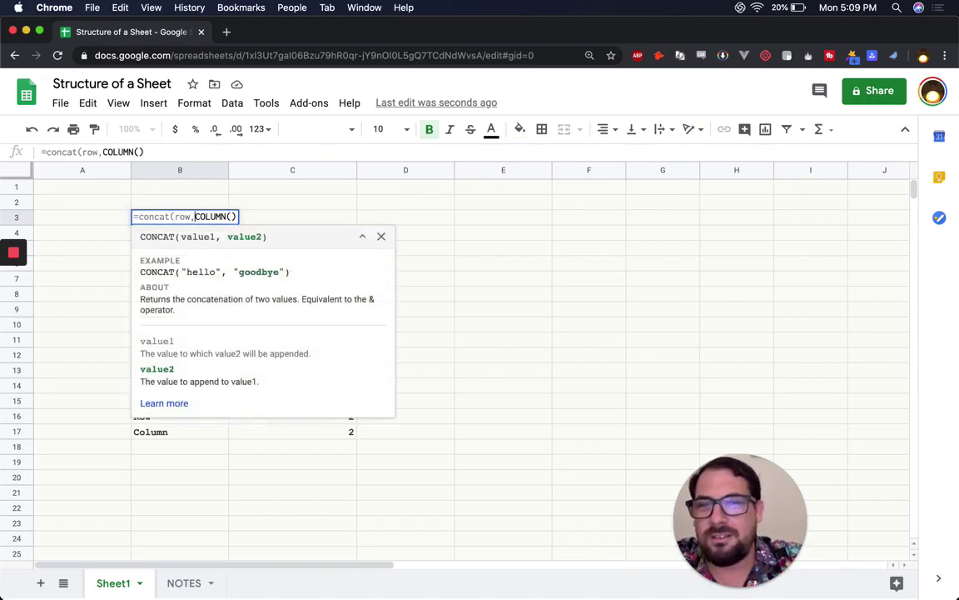
scroll(37, 159, "up", 5)
left_click(629, 331)
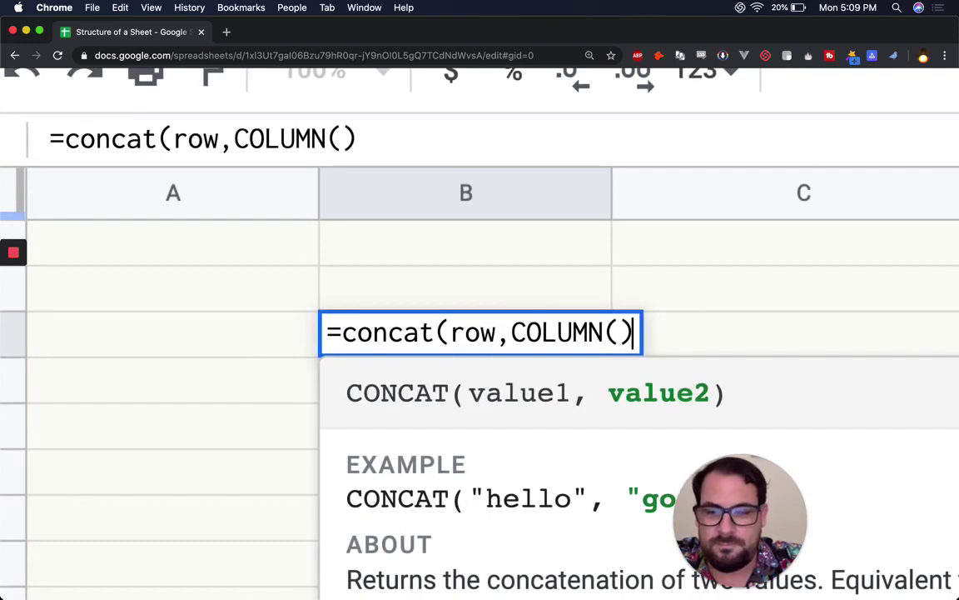
type(")")
scroll(189, 205, "down", 5)
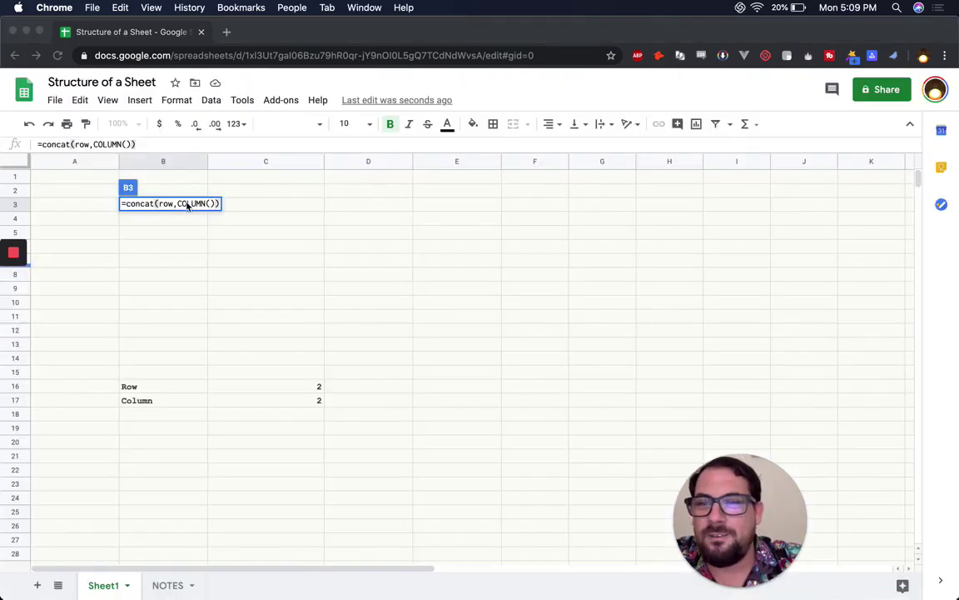
left_click(173, 204)
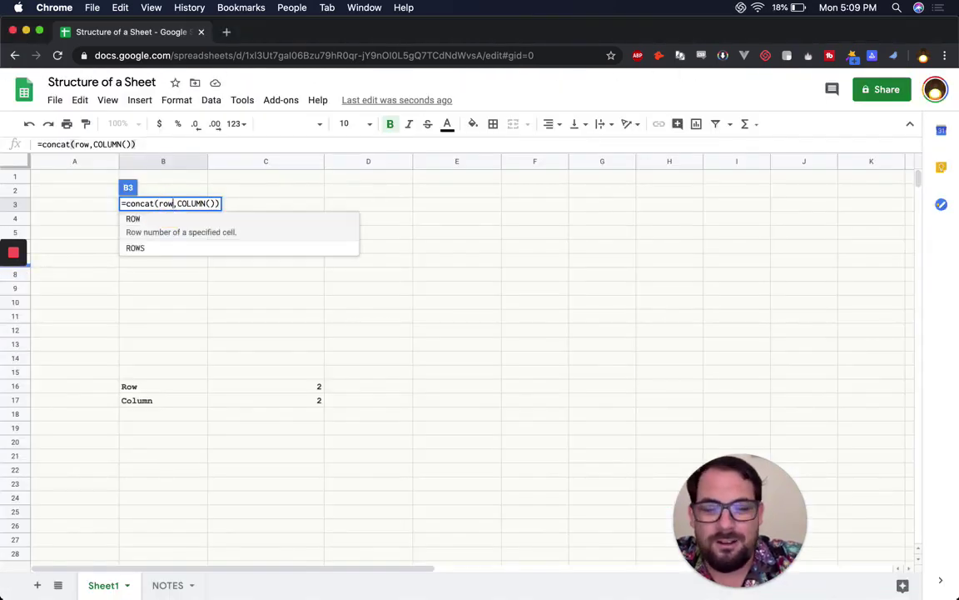
type("()")
key("Return")
left_click(169, 205)
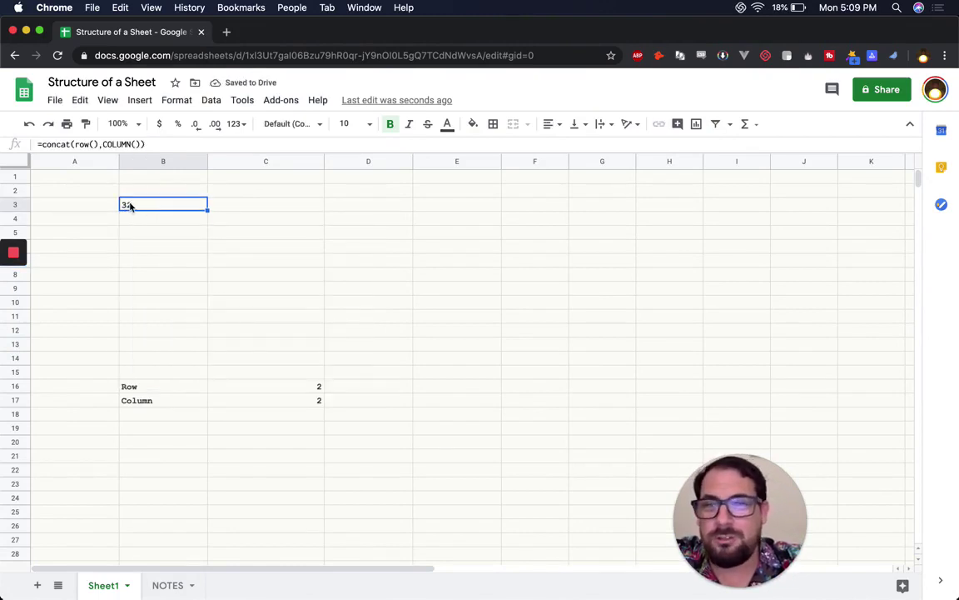
- Clear cell B3 and enter =CONCATENATE("row: ",row()," Column: ",col()) in cell A1
key("BackSpace")
left_click(79, 175)
type("=cocat")
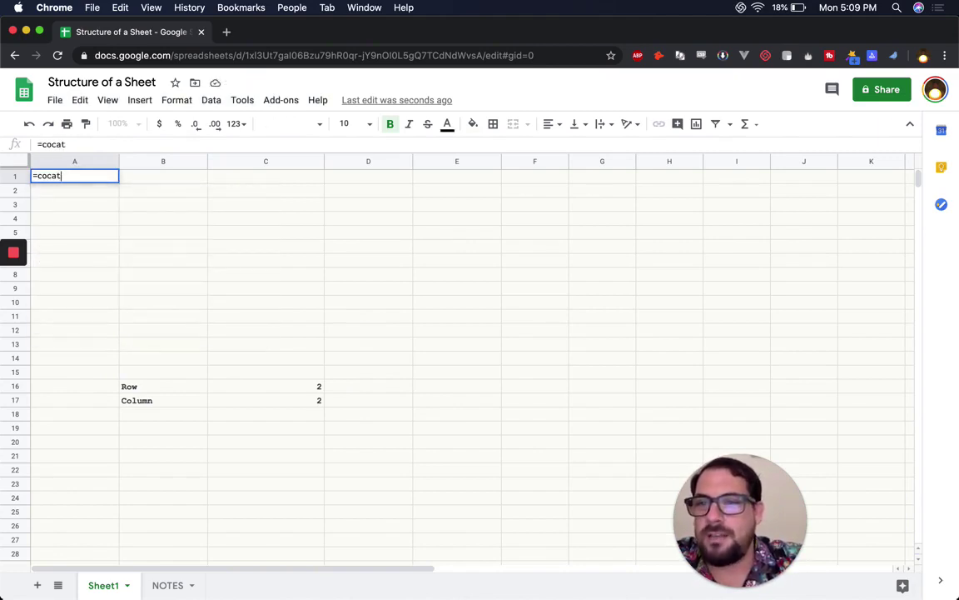
key("BackSpace")
key("BackSpace")
key("BackSpace")
type("ncat")
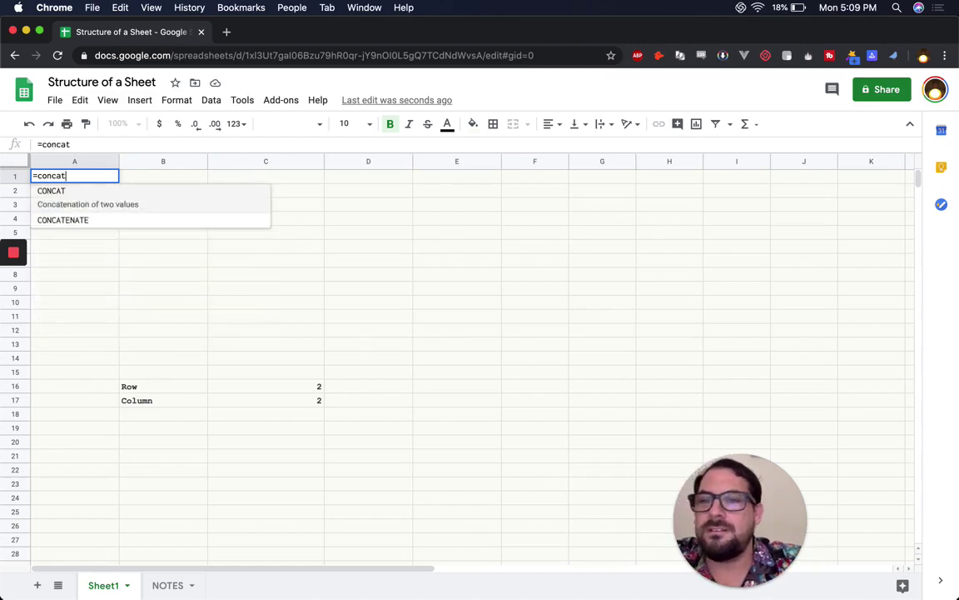
key("Down")
key("Tab")
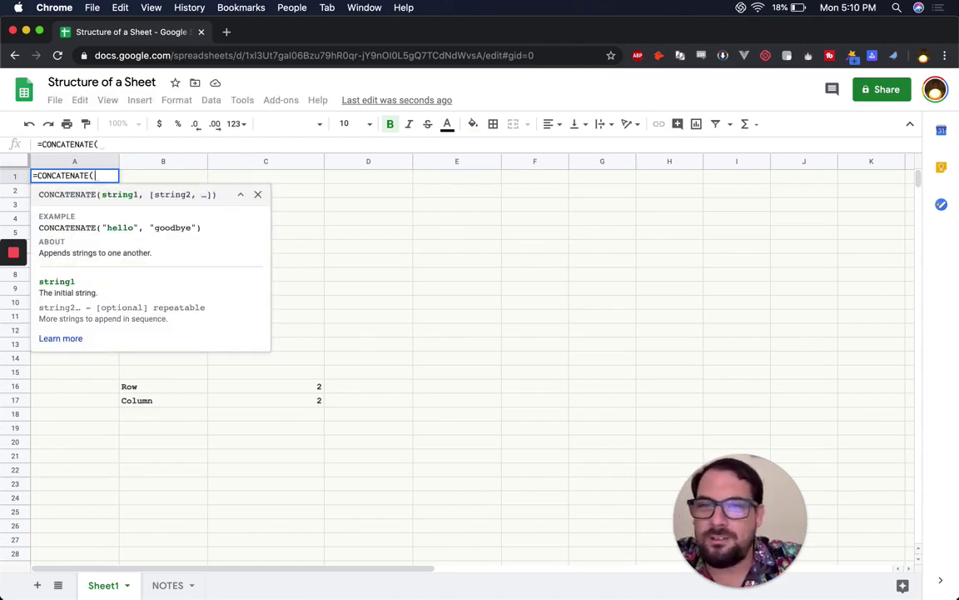
type("\"row: \"")
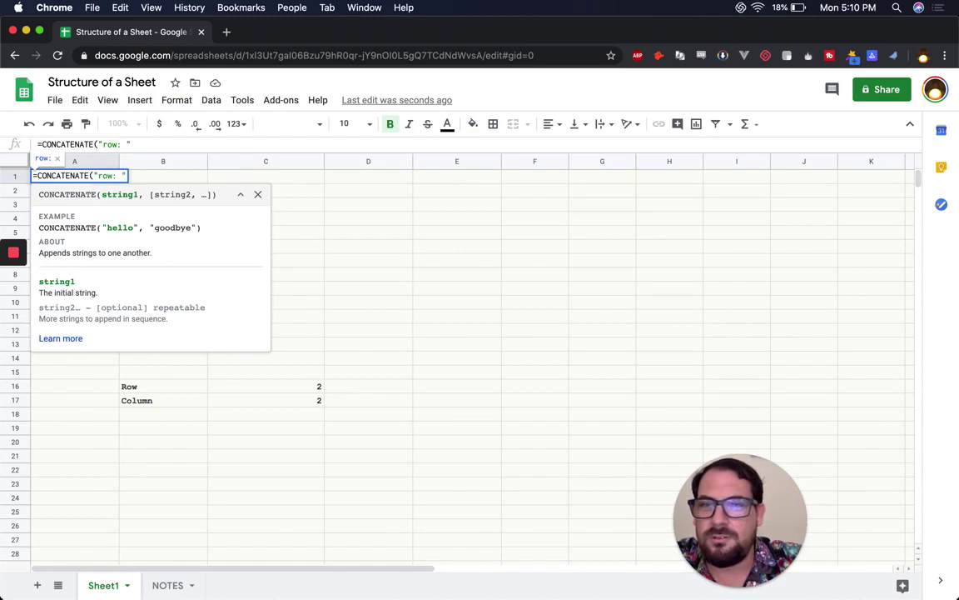
type(",row(")
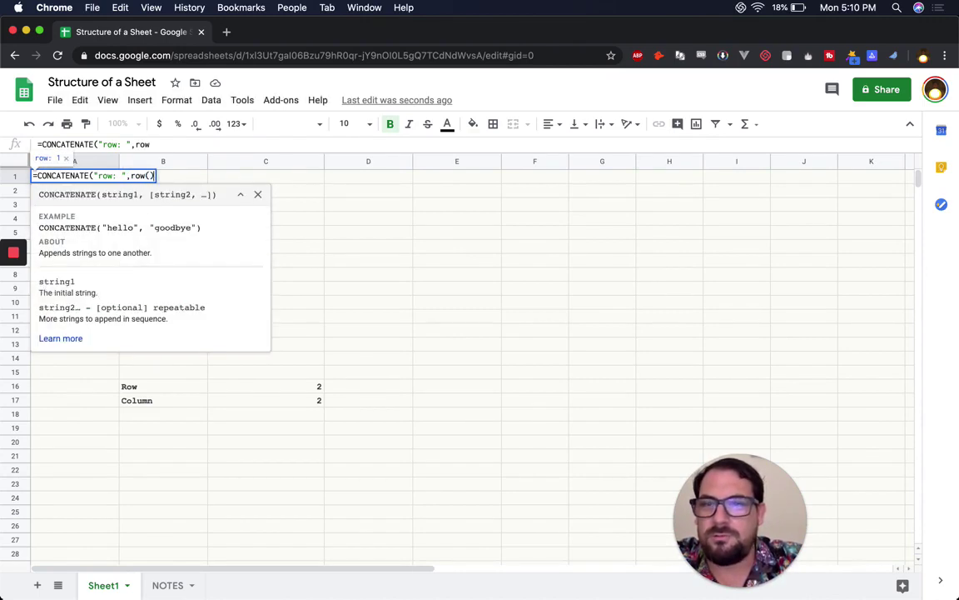
type("),")
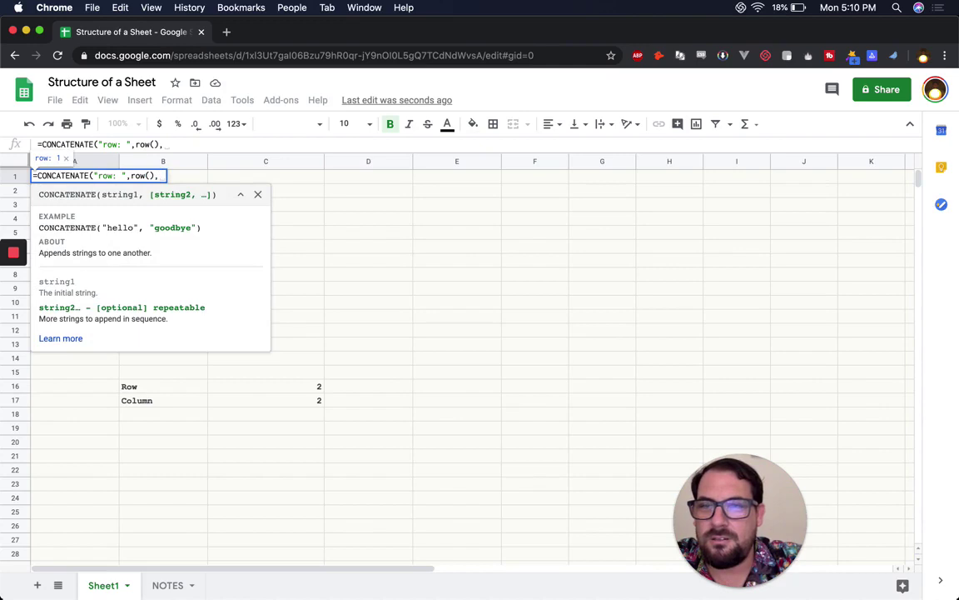
type("\"")
type(" C")
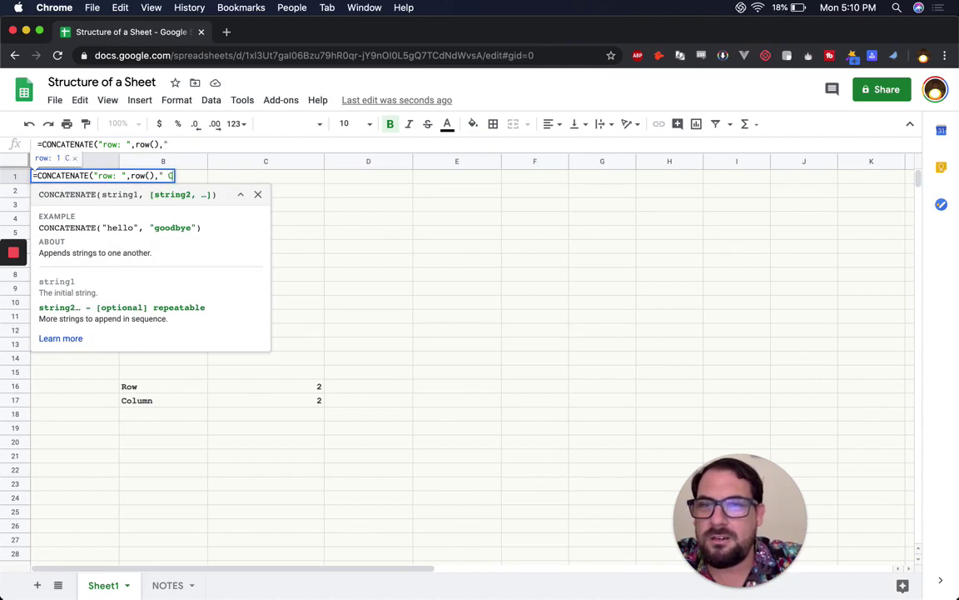
type("olumn: \"")
type(",col())")
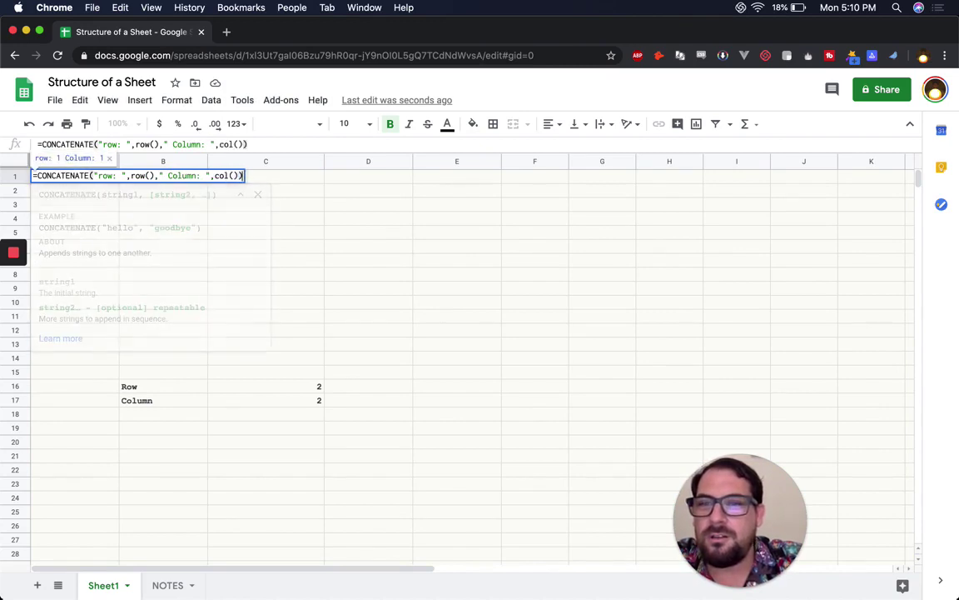
key("Return")
- Change the formula in cell A1 to =CONCATENATE("Row: ",row()," Column: ",COLUMN())
left_click(55, 173)
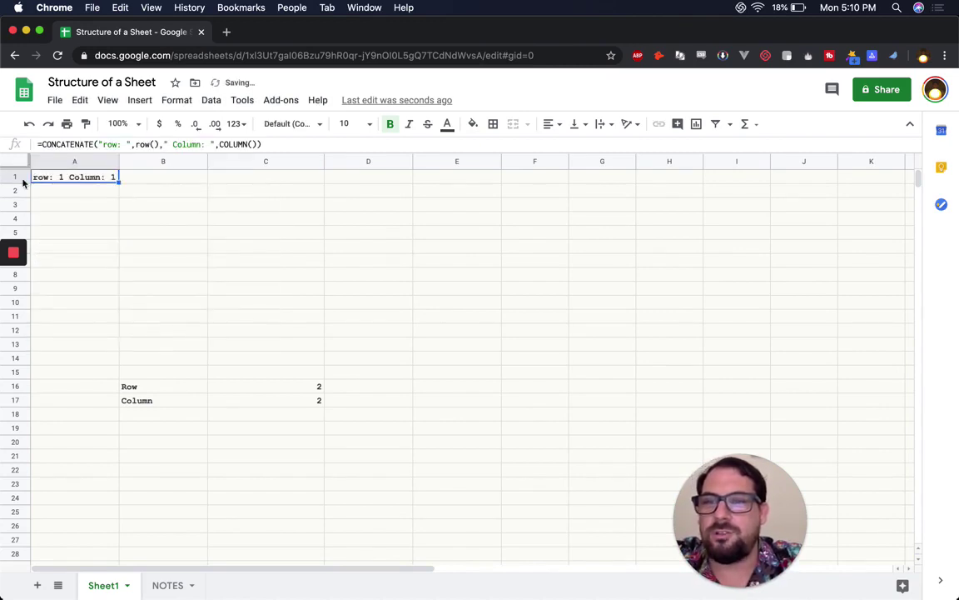
type("a")
key("Escape")
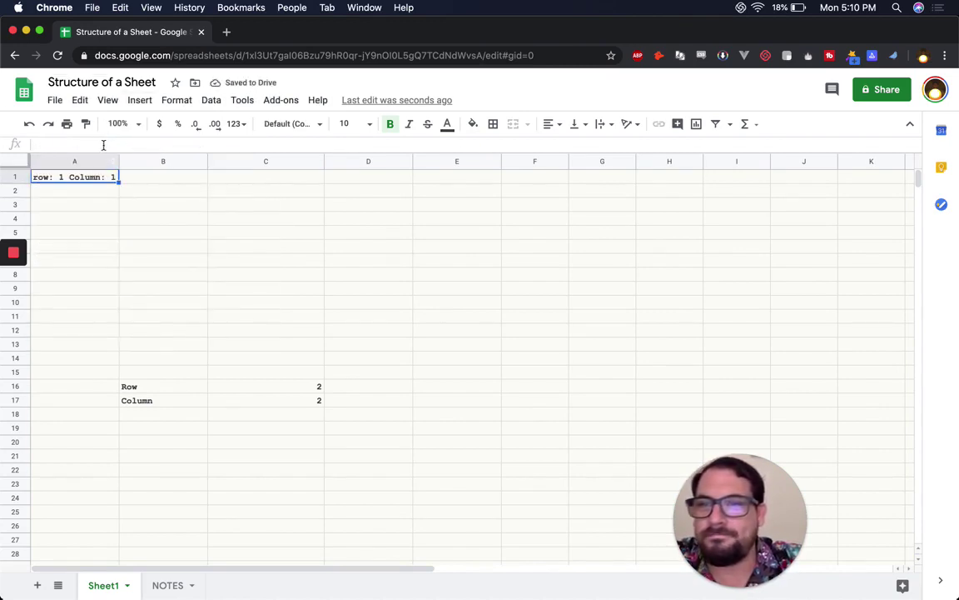
left_click(66, 177)
double_click(67, 176)
left_click(108, 143)
key("BackSpace")
type("R")
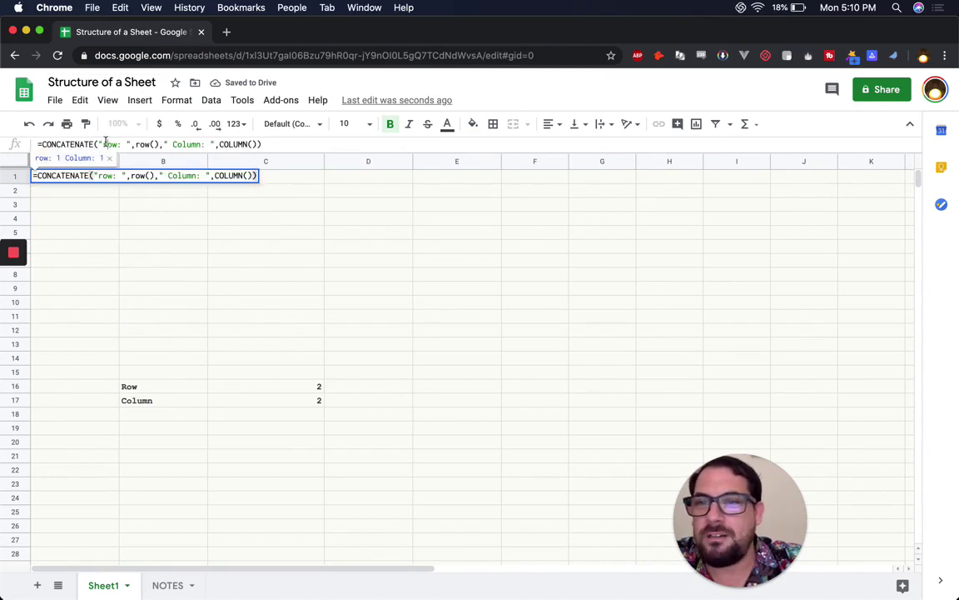
key("Return")
left_click(107, 180)
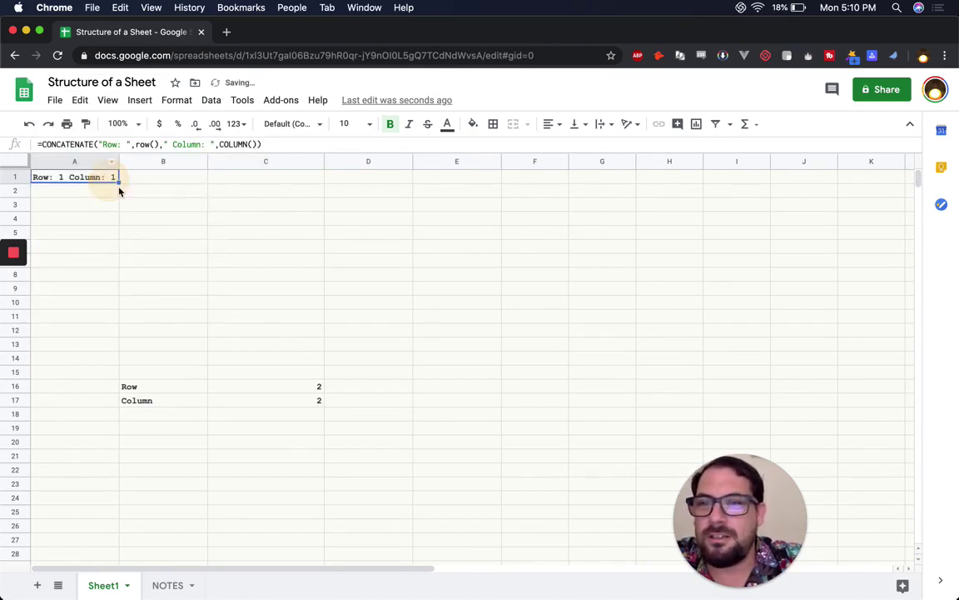
- Fill the formula from cell A1 across to column E and down to row 11
left_click_drag(118, 181, 500, 178)
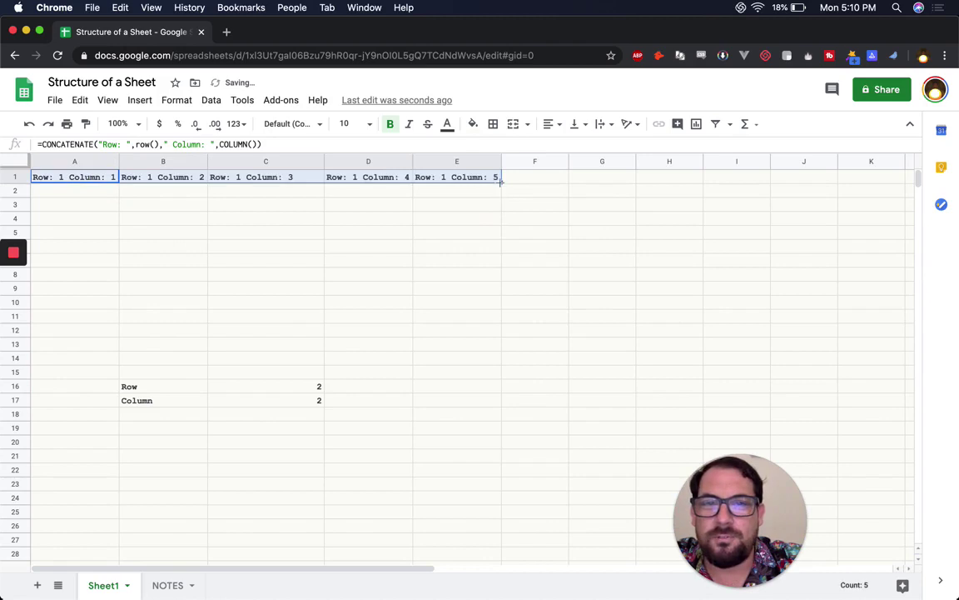
left_click_drag(497, 282, 488, 323)
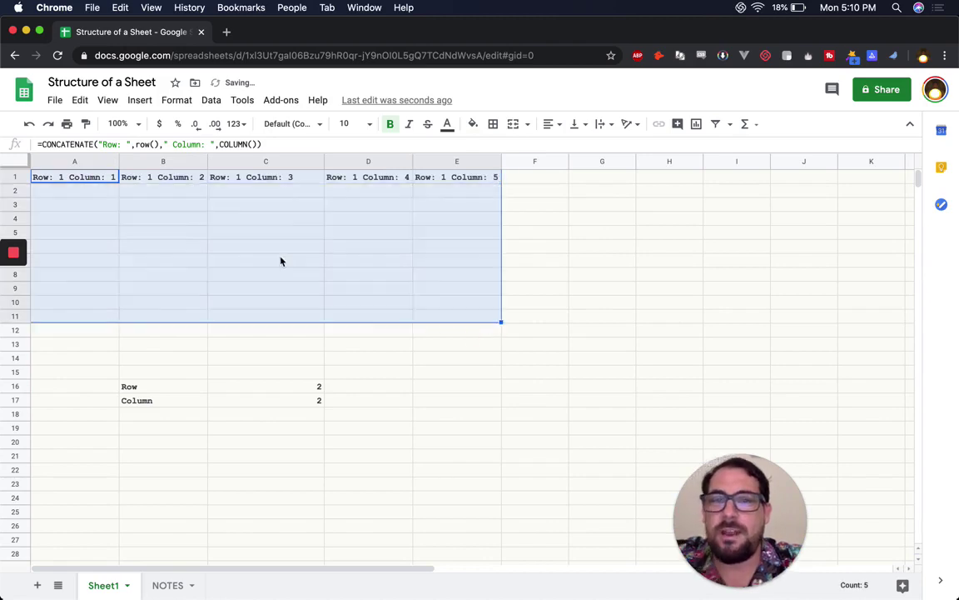
left_click(195, 206)
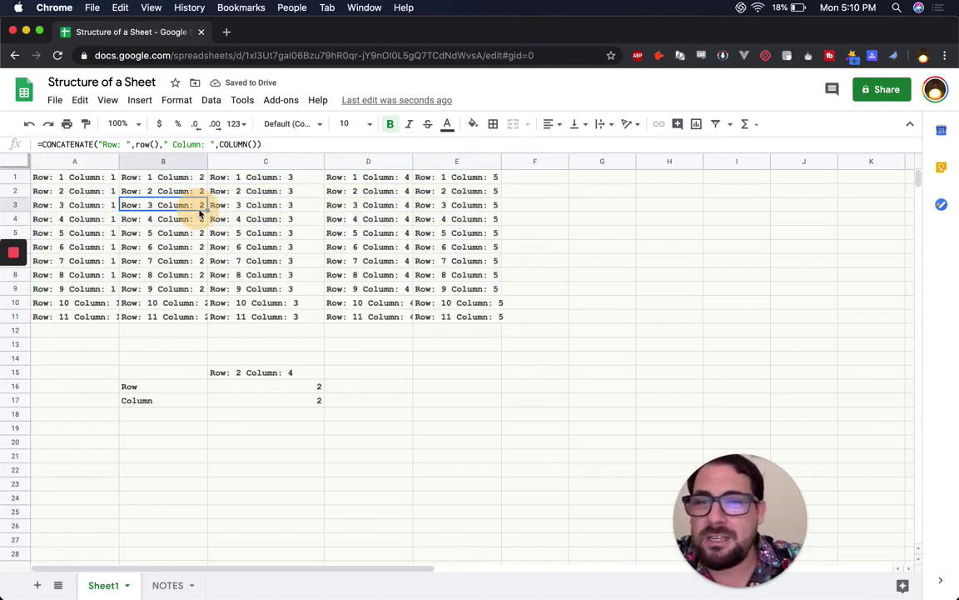
- Examine the row and column labels in the filled range, including cells A1, D4, E4 and C2:E8
left_click(69, 179)
left_click(379, 222)
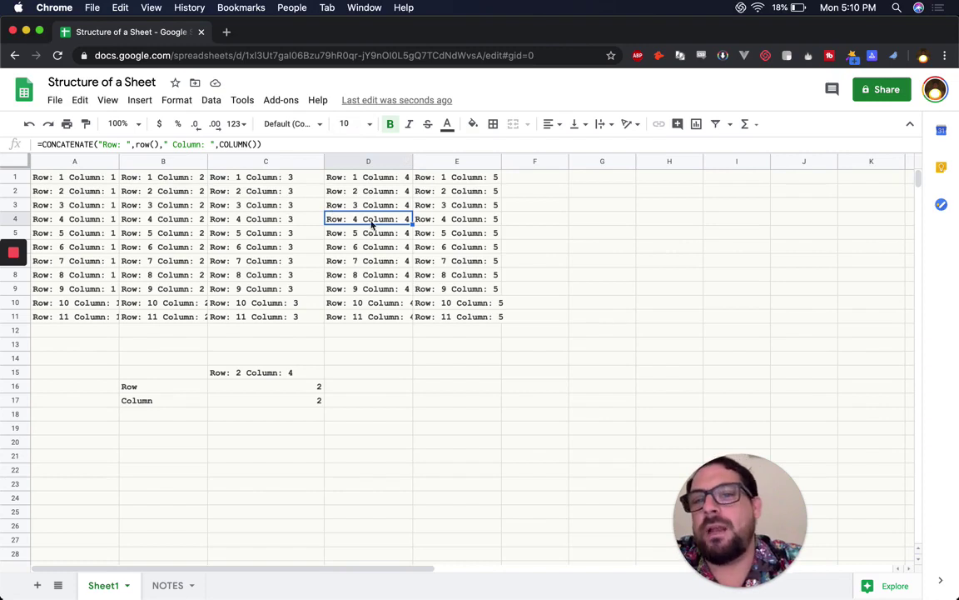
left_click(440, 218)
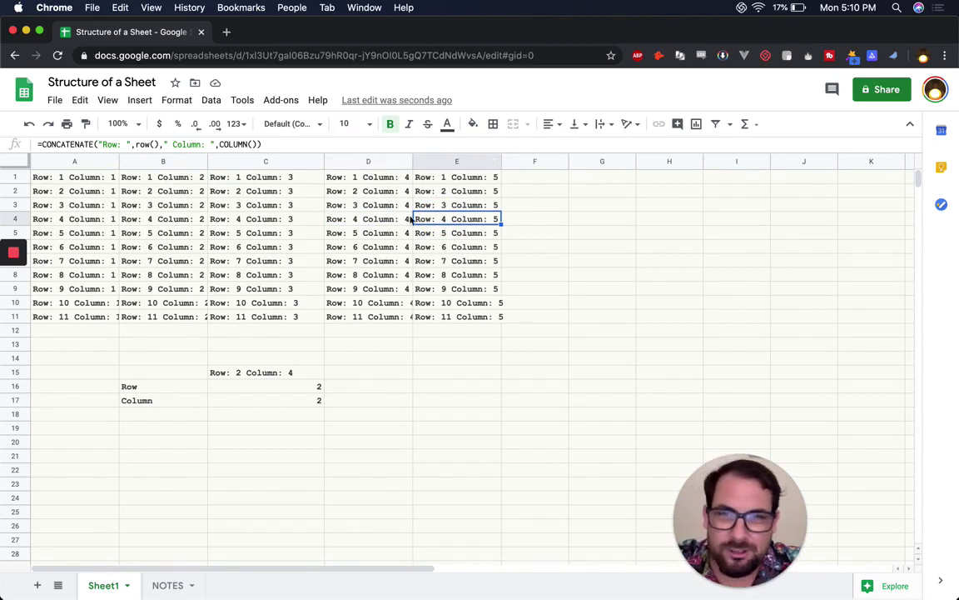
left_click(213, 190)
left_click(425, 276, "shift")
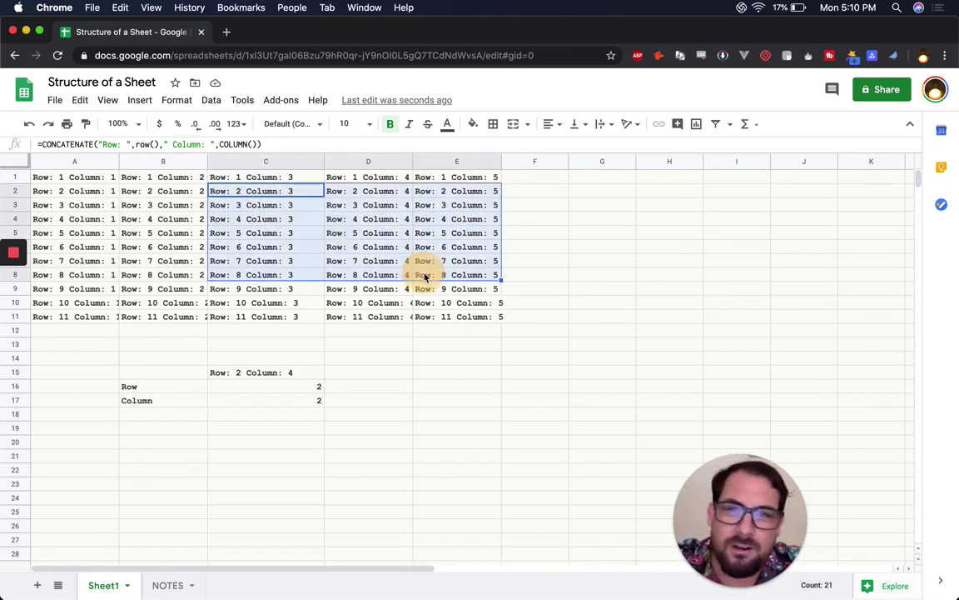
left_click(397, 360)
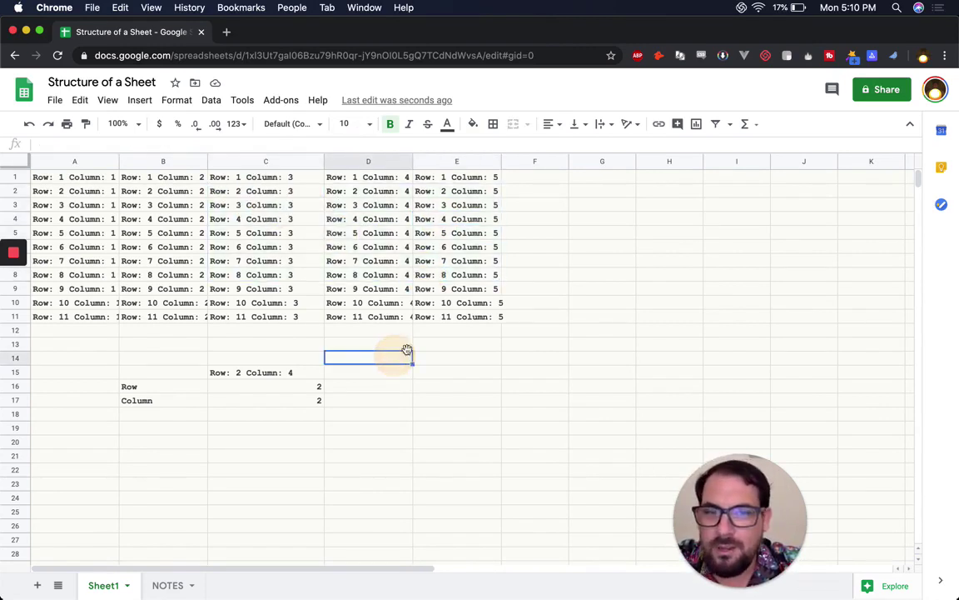
left_click(76, 174)
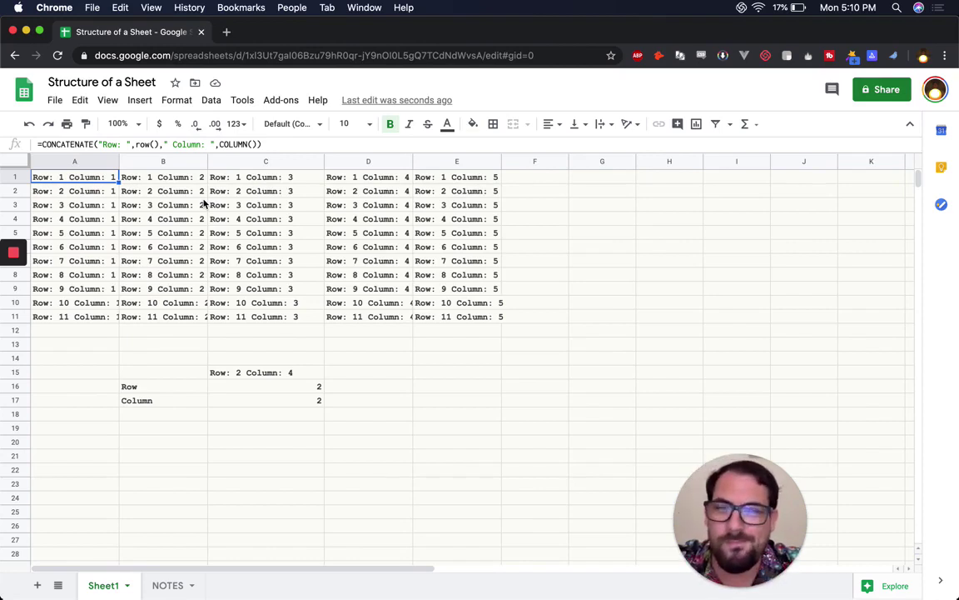
- Enter the formula =index(A1:E11,1,1) in cell E15
left_click(439, 370)
type("=index(")
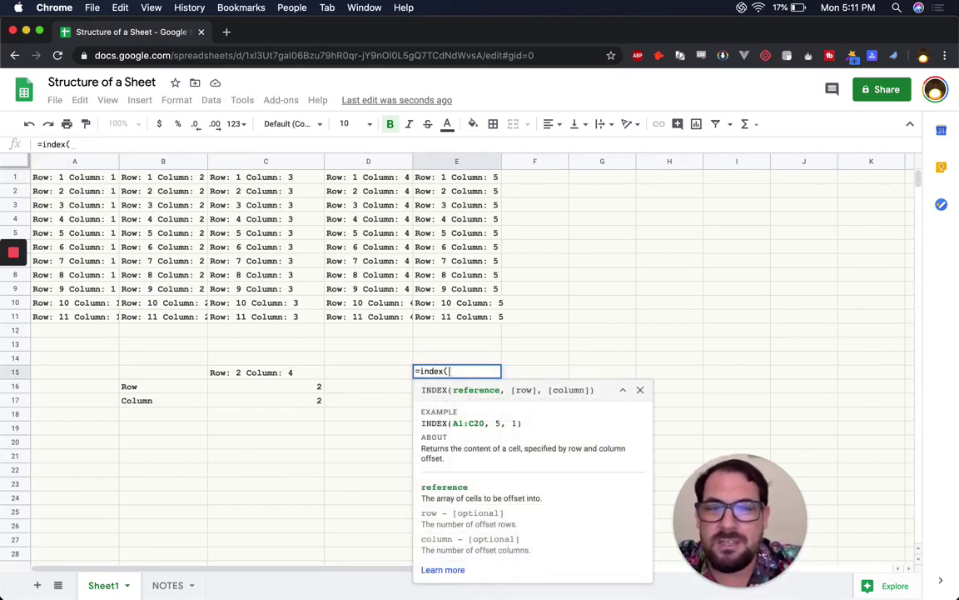
type("A1:")
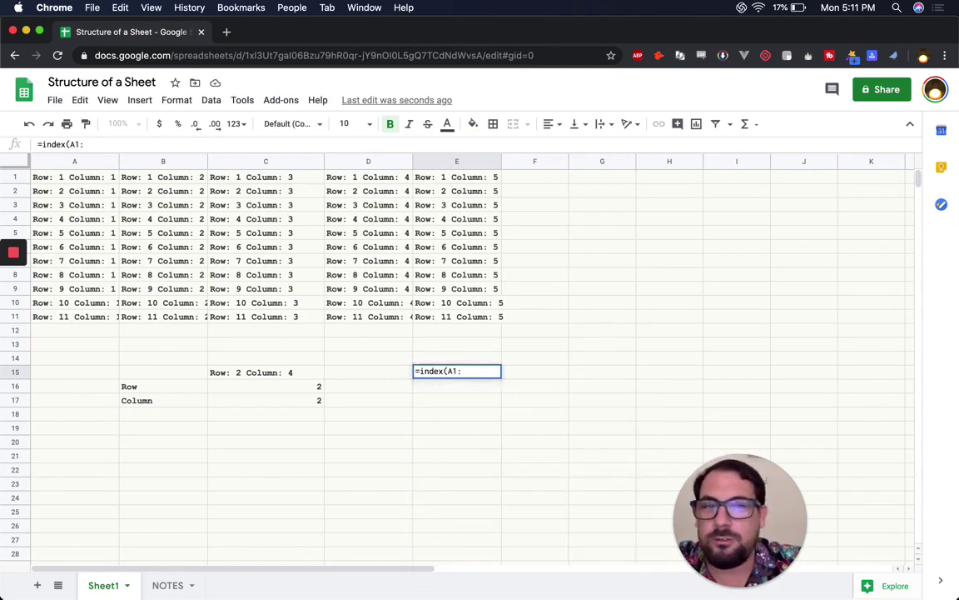
type("E11")
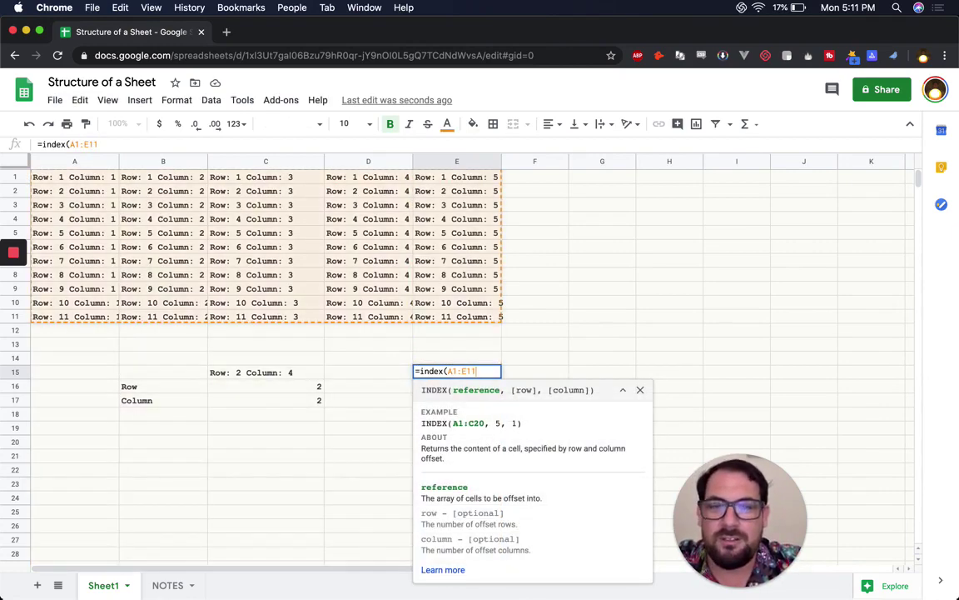
type(",")
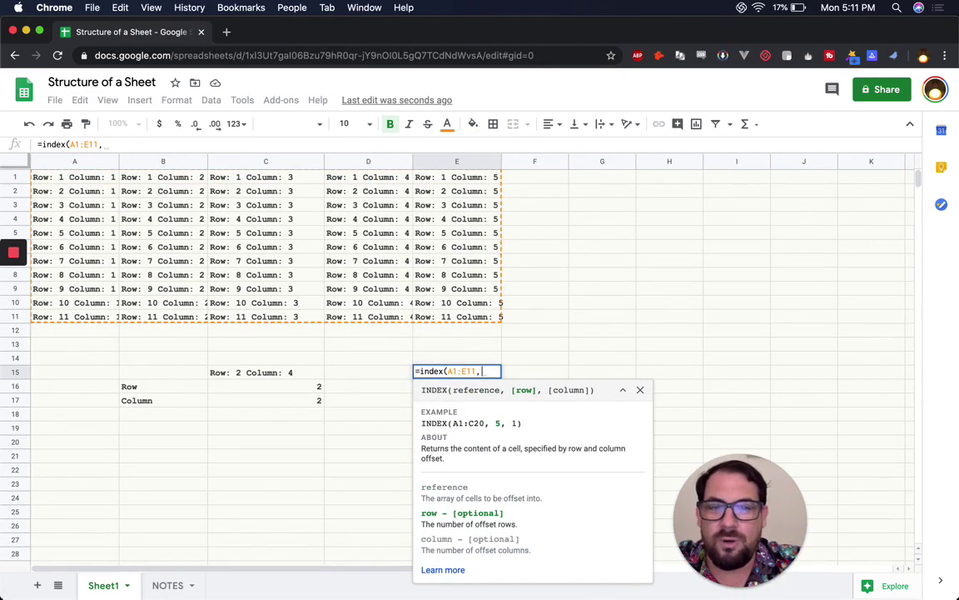
type("1,1)")
key("Return")
left_click(488, 370)
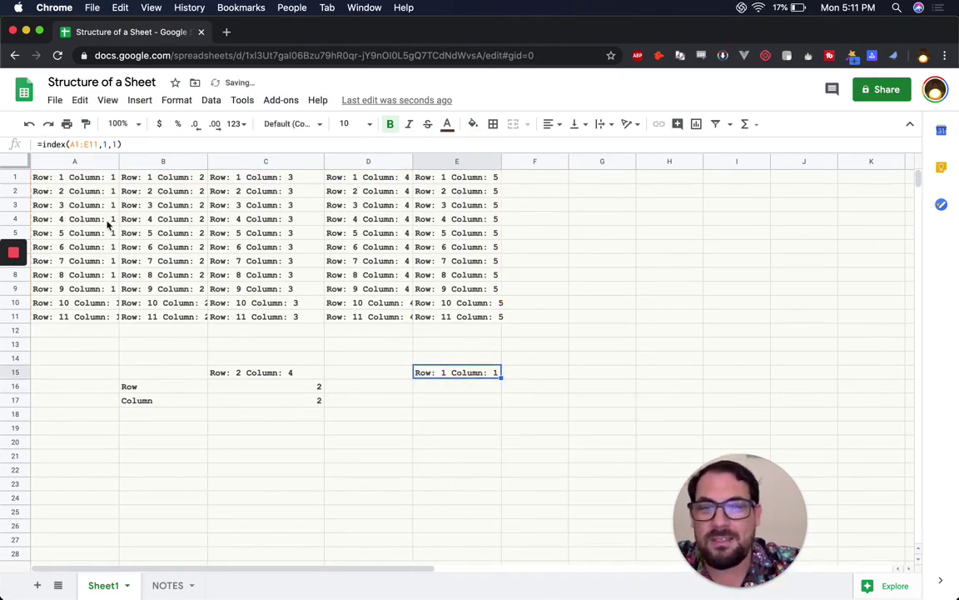
- Review the range A1:E11 and change the INDEX formula in cell E15 to row 4 and column 5
left_click(83, 179)
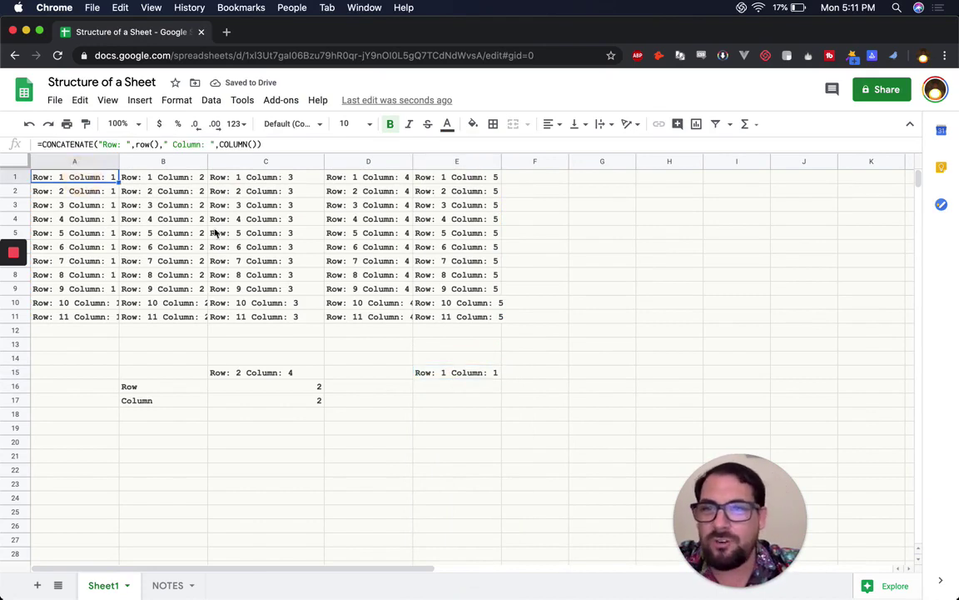
left_click_drag(60, 177, 457, 317)
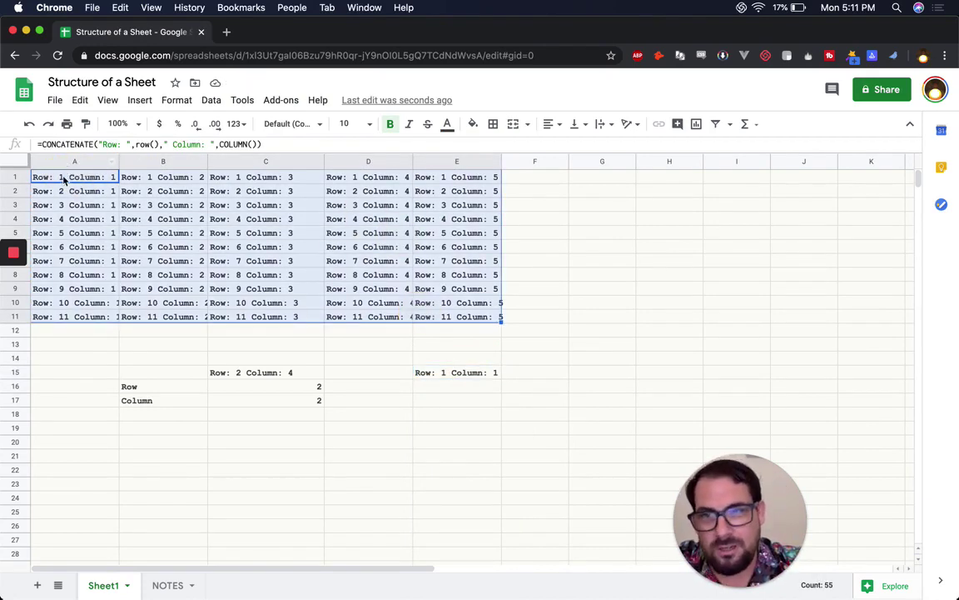
double_click(439, 372)
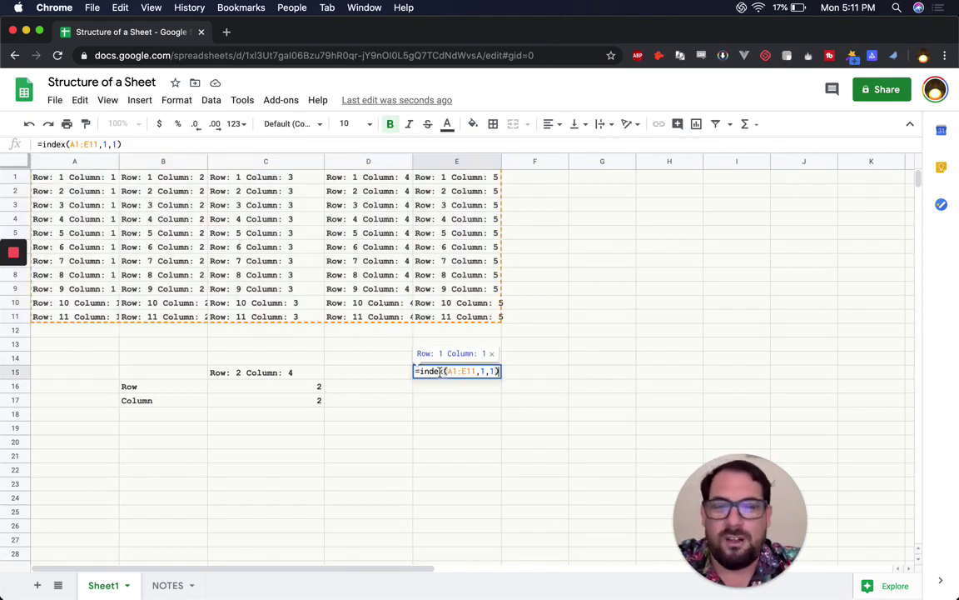
double_click(482, 371)
type("4")
key("BackSpace")
type("5")
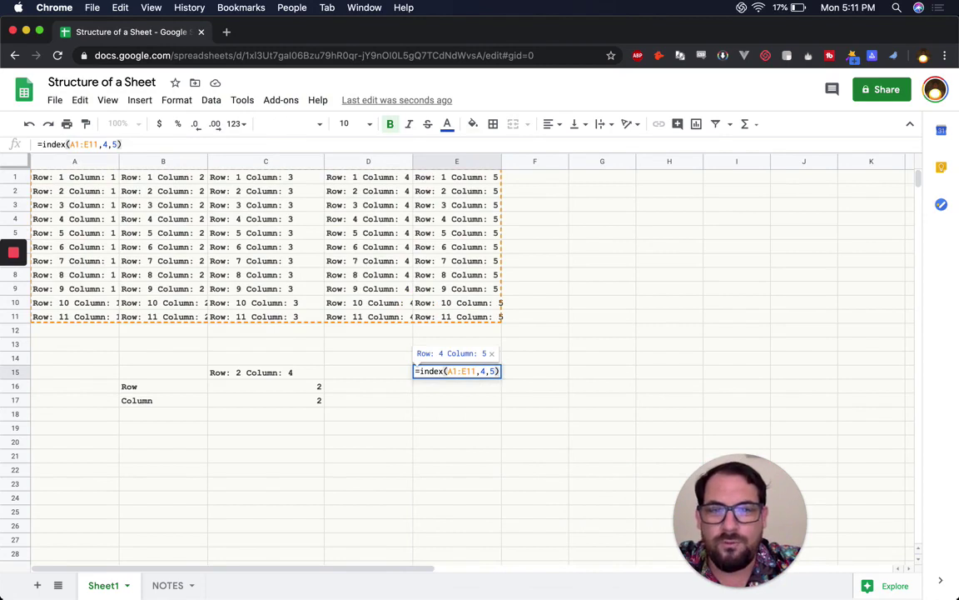
key("Return")
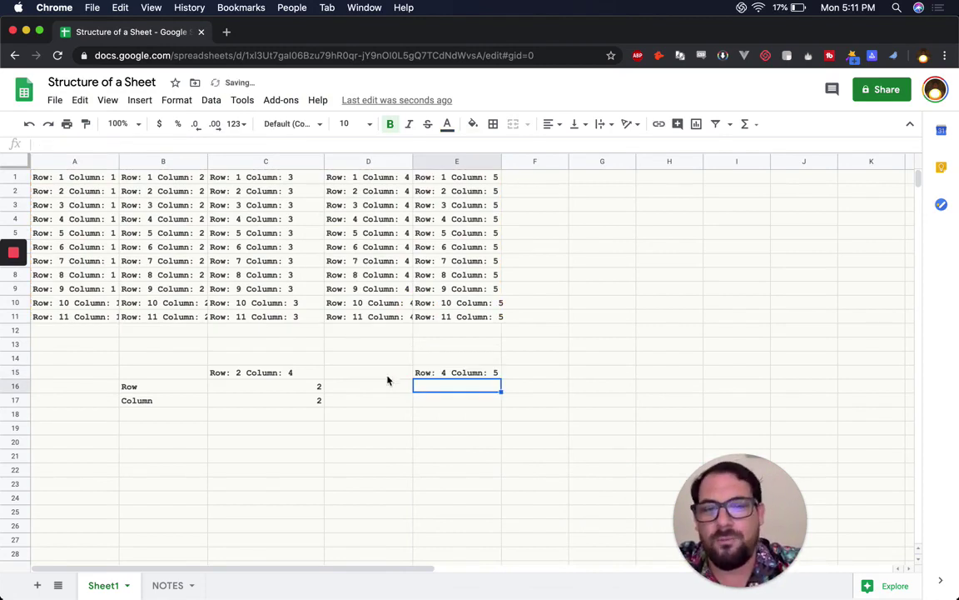
- Change the reference range of the INDEX formula in cell E15 to B2:E11
left_click(426, 373)
double_click(429, 374)
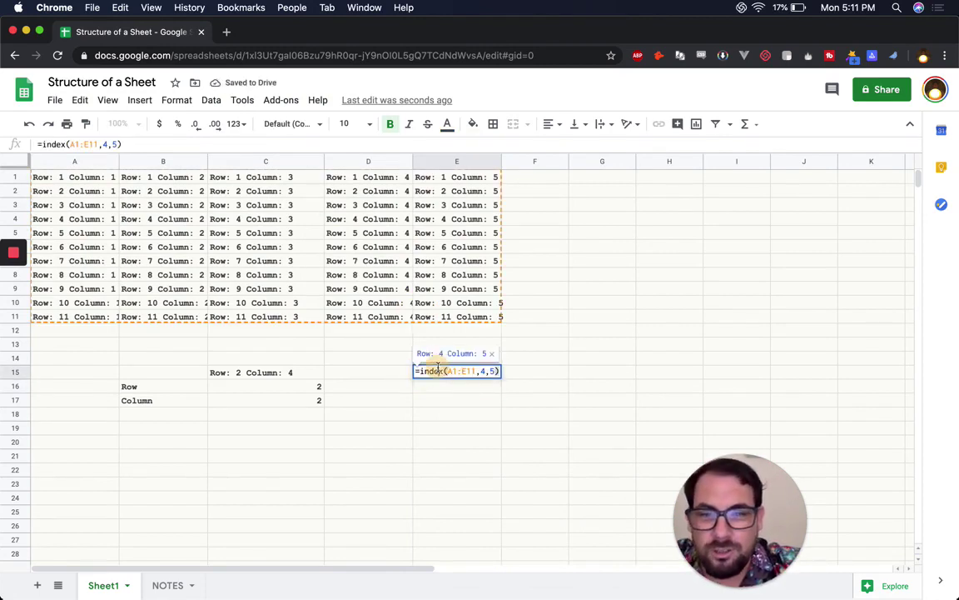
left_click(458, 370)
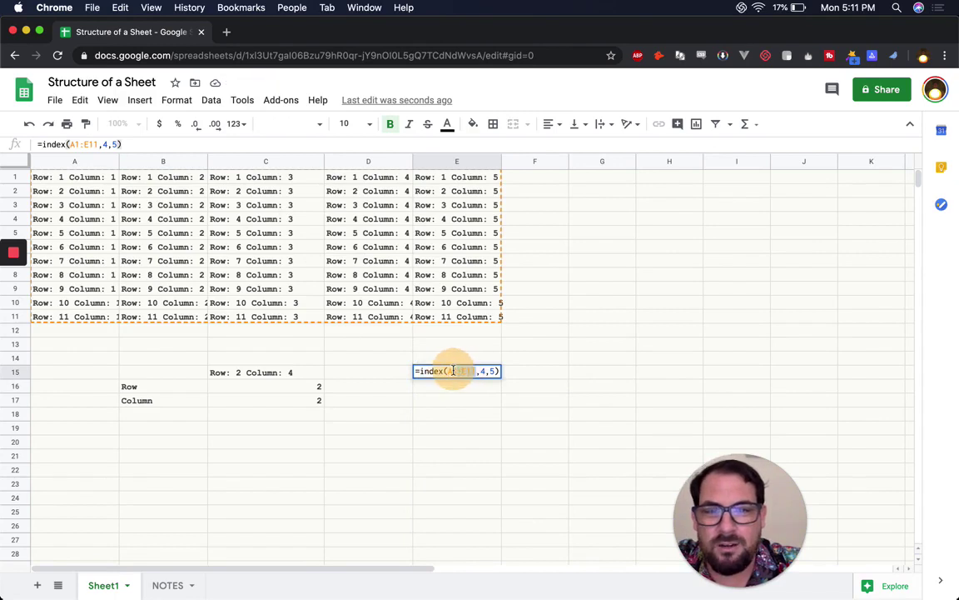
type("AB2")
key("BackSpace")
key("BackSpace")
type("B2")
key("BackSpace")
key("BackSpace")
key("BackSpace")
type("B2:E11")
key("Return")
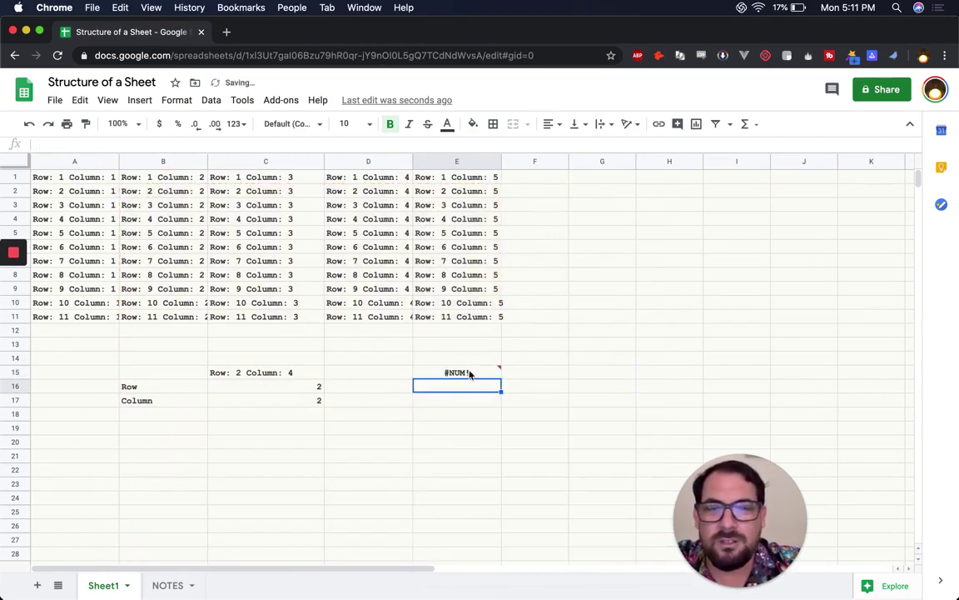
- Set both the row and column arguments of the INDEX formula in cell E15 to 2
left_click(452, 376)
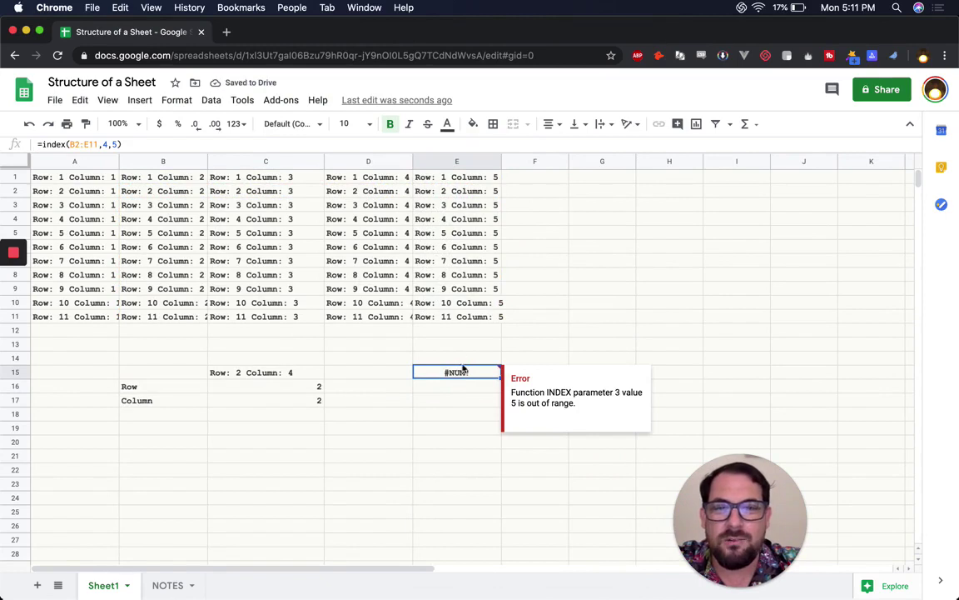
double_click(456, 374)
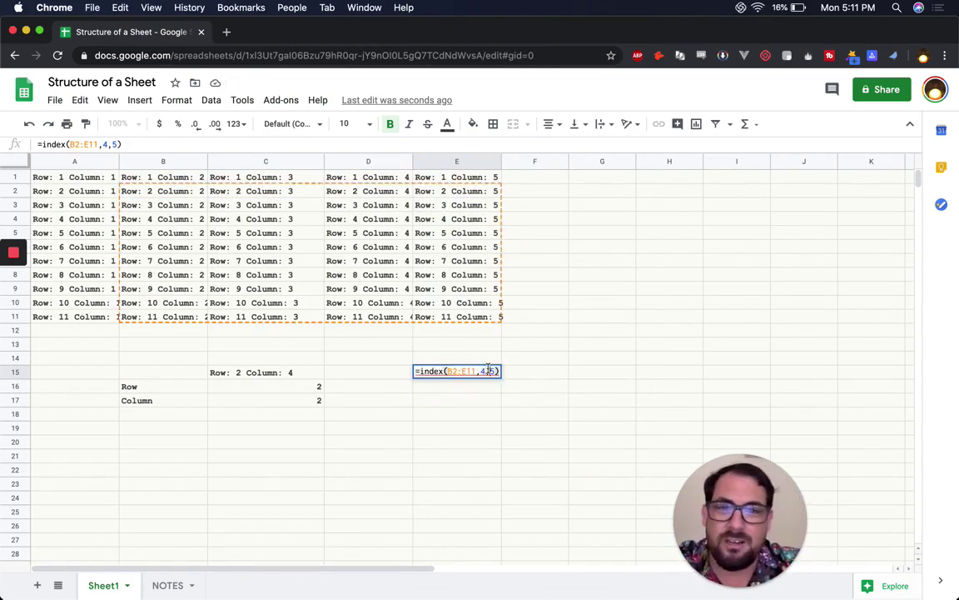
type("2")
key("BackSpace")
key("BackSpace")
key("BackSpace")
type("3,3")
key("Return")
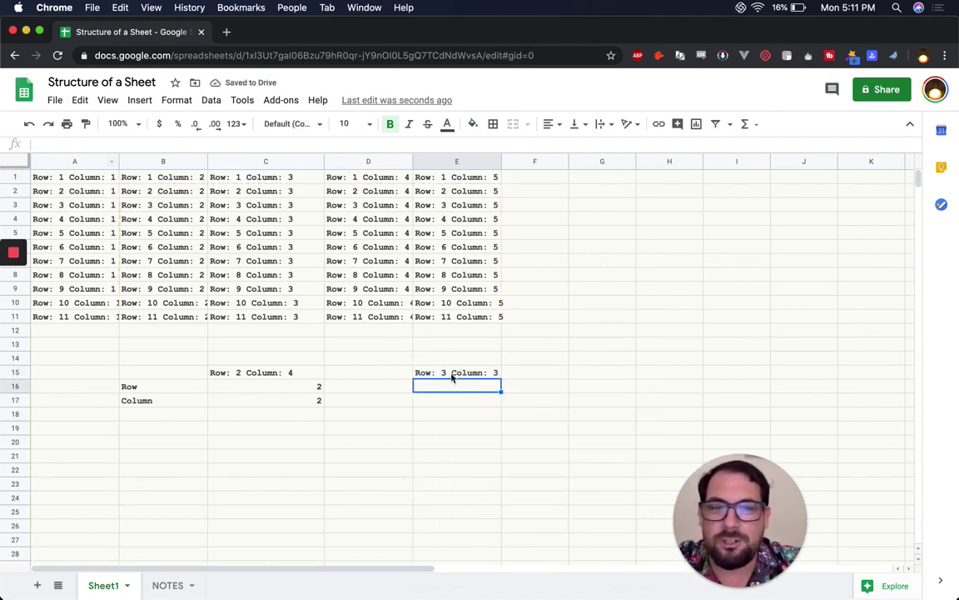
- Compare the INDEX formula in cell E15 with cells B2 and C3 of the referenced range
left_click(443, 372)
double_click(450, 372)
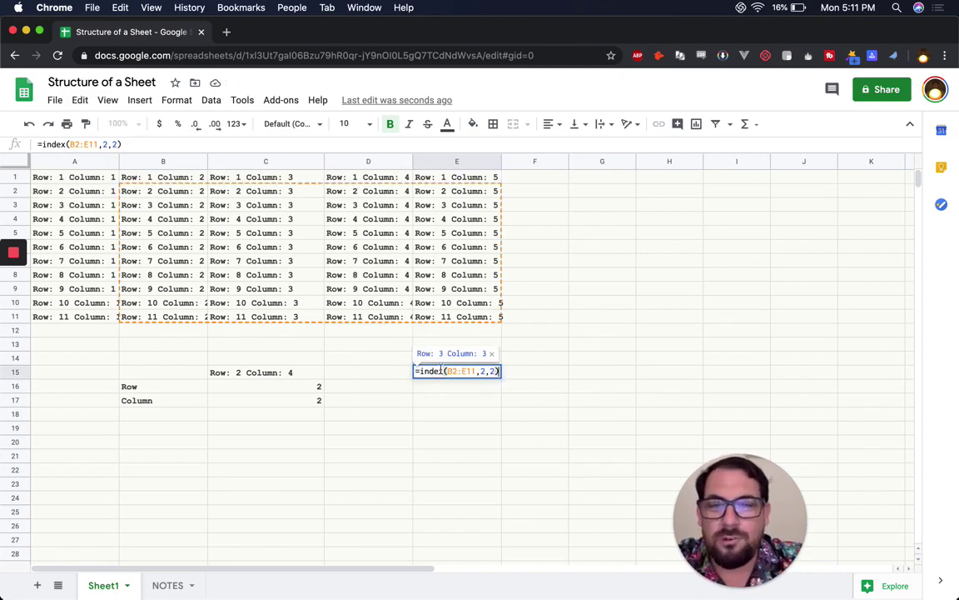
left_click(167, 191)
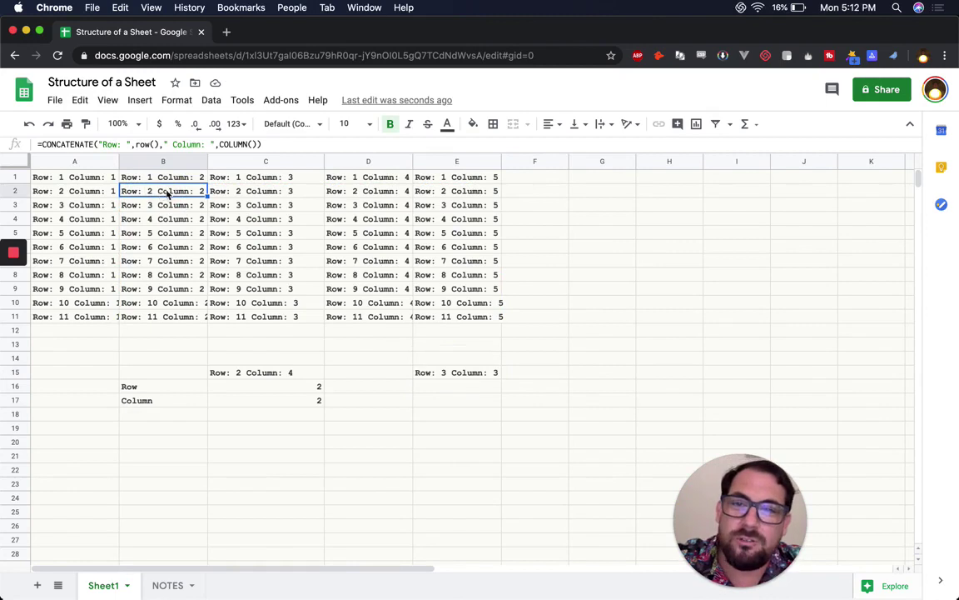
left_click(234, 209)
left_click(446, 372)
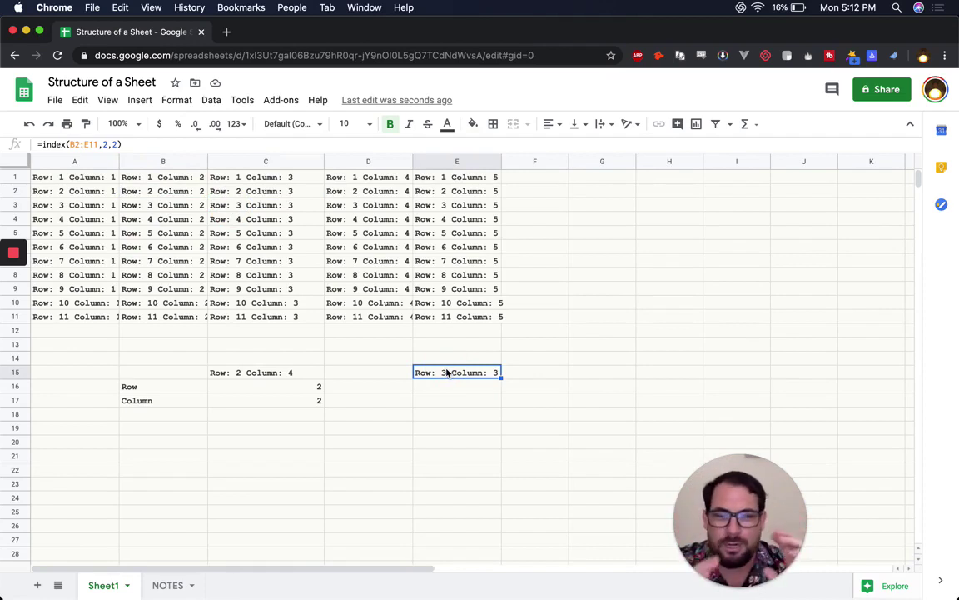
- Abandon the edit of the INDEX formula in cell E15 and delete the cell's content
double_click(461, 372)
left_click(484, 371)
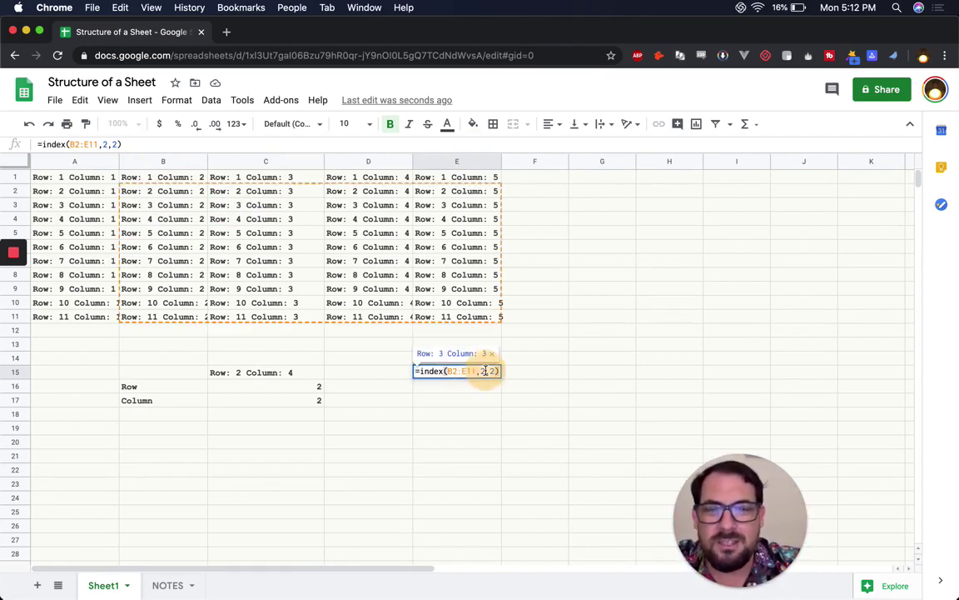
key("BackSpace")
left_click(259, 386)
key("Return")
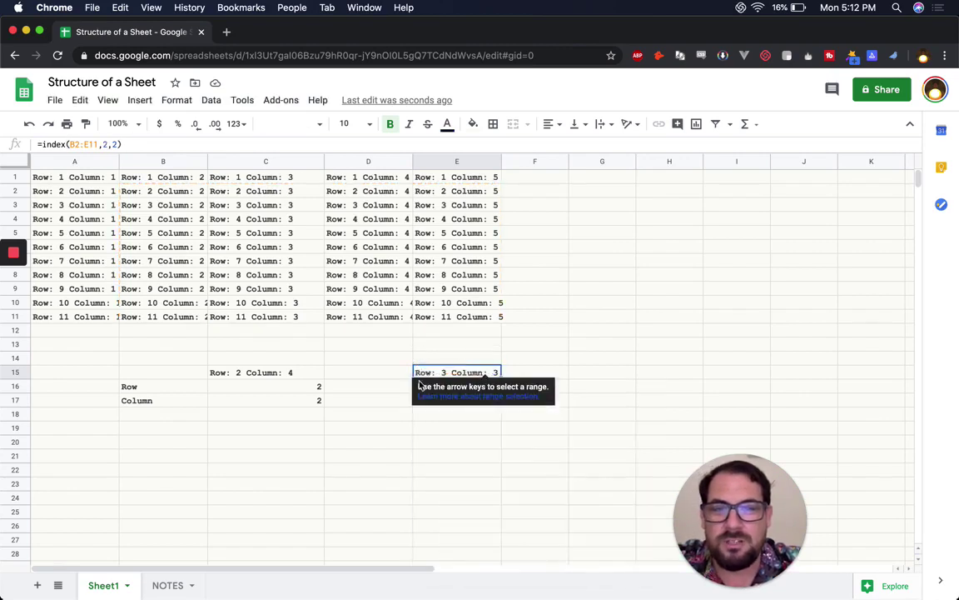
key("Delete")
- Inspect the INDEX formula in cell C15 and its row and column inputs in C16 and C17
left_click(259, 386)
left_click(261, 372)
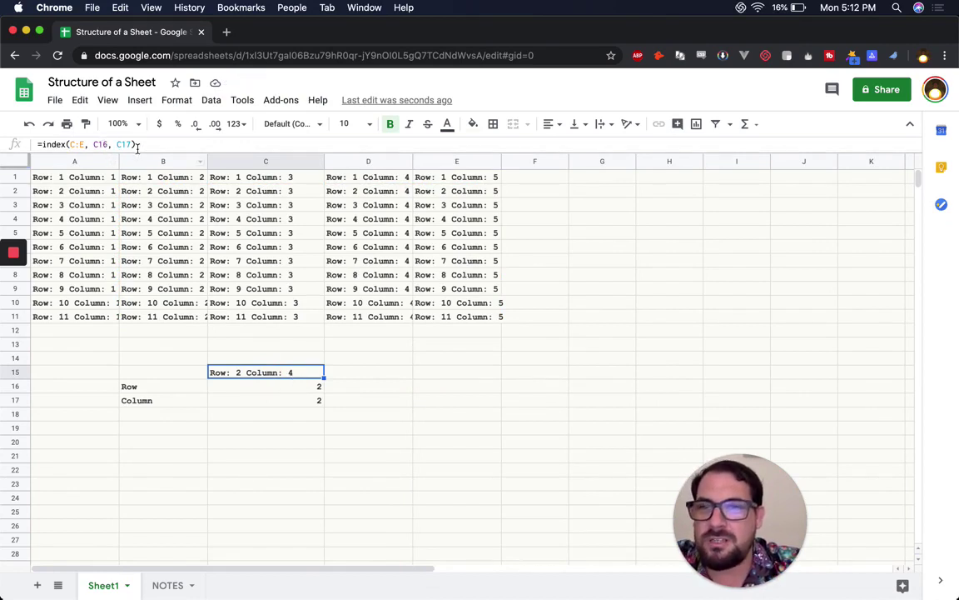
left_click(310, 399)
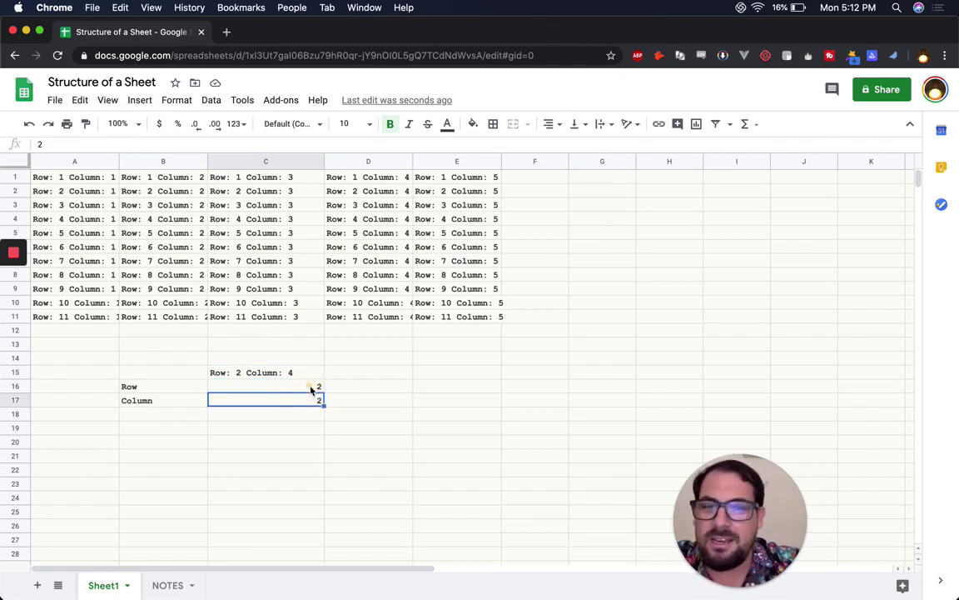
- Set the INDEX inputs to row 1 in C16 and column 3 in C17, and change C16 to 4
left_click(313, 386)
type("1")
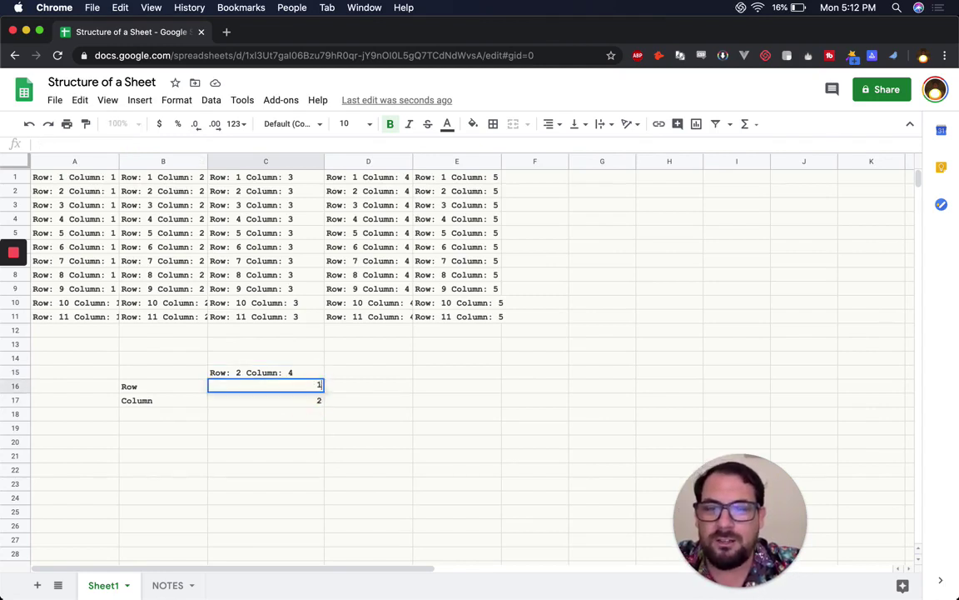
key("Return")
type("3")
key("Tab")
key("Left")
key("Up")
type("4")
key("Return")
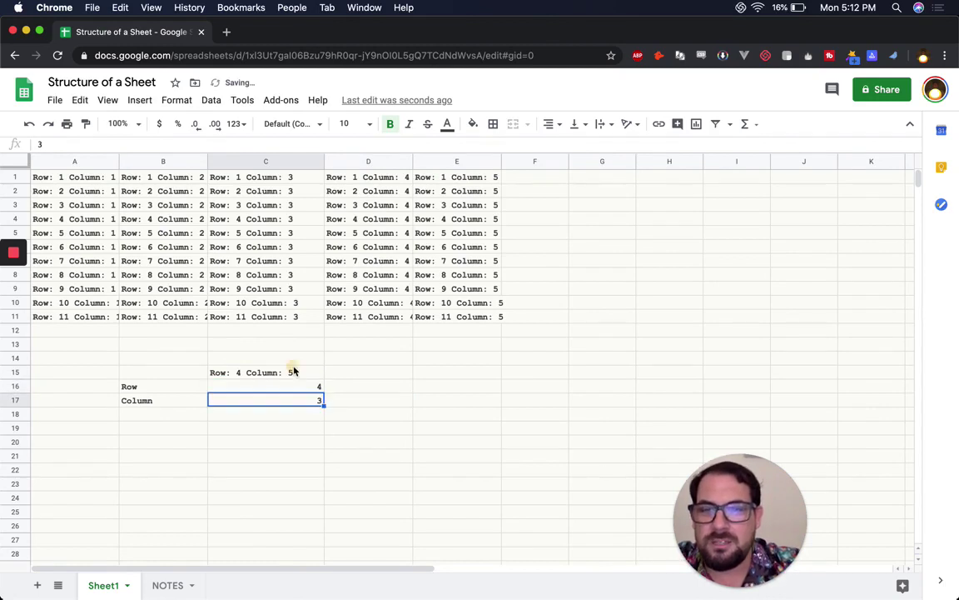
left_click(293, 372)
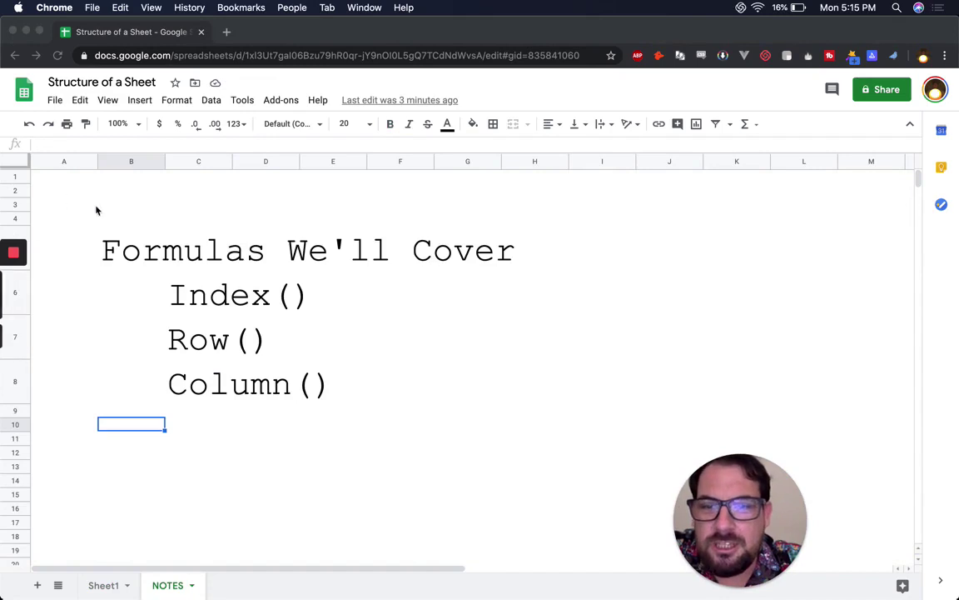
- Review the Index(), Row() and Column() entries in the list of covered formulas on the NOTES sheet
left_click(190, 296)
left_click(192, 300)
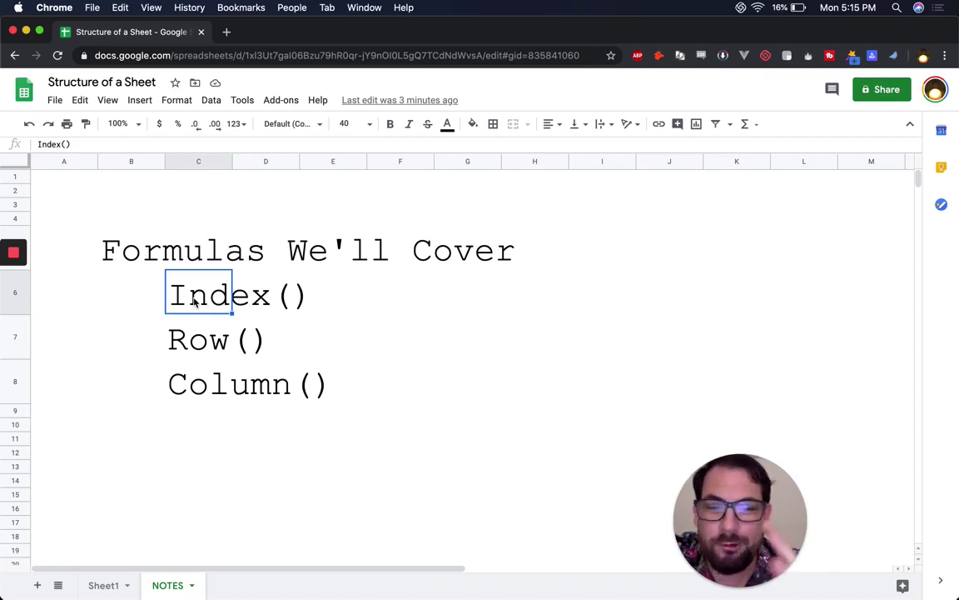
left_click(189, 335)
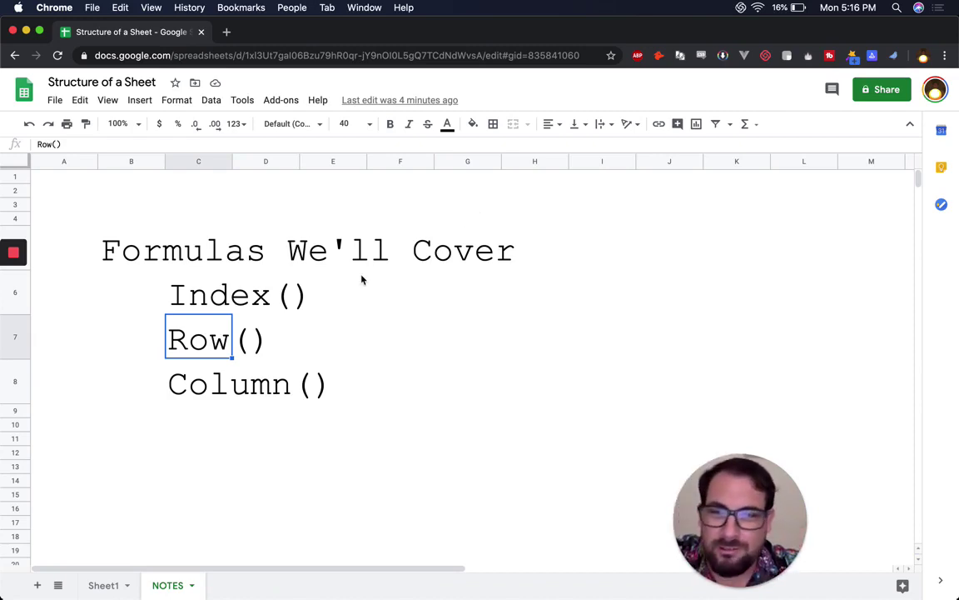
left_click(221, 373)
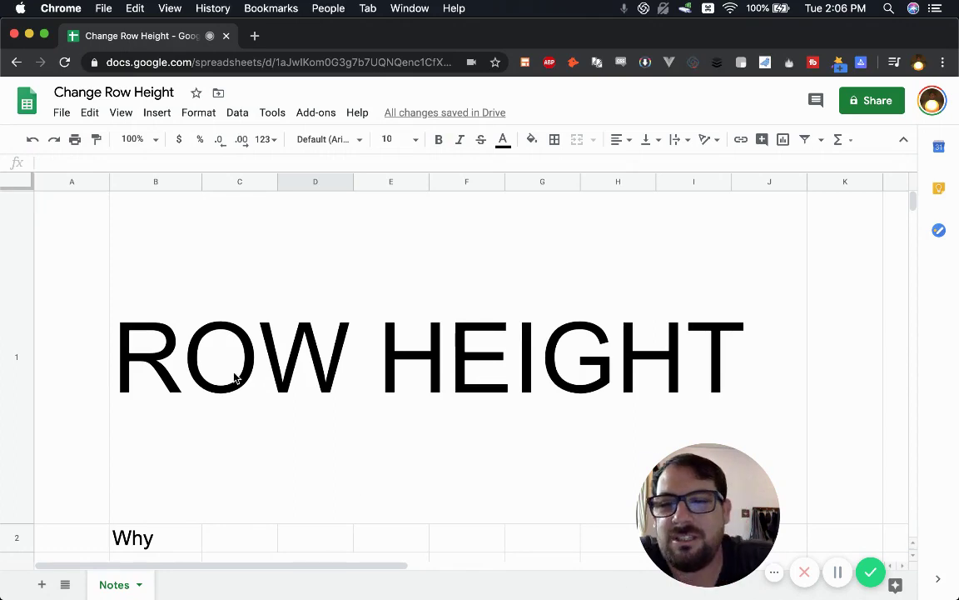
- Reduce the height of row 1 so that it closely fits the ROW HEIGHT heading
left_click(135, 301)
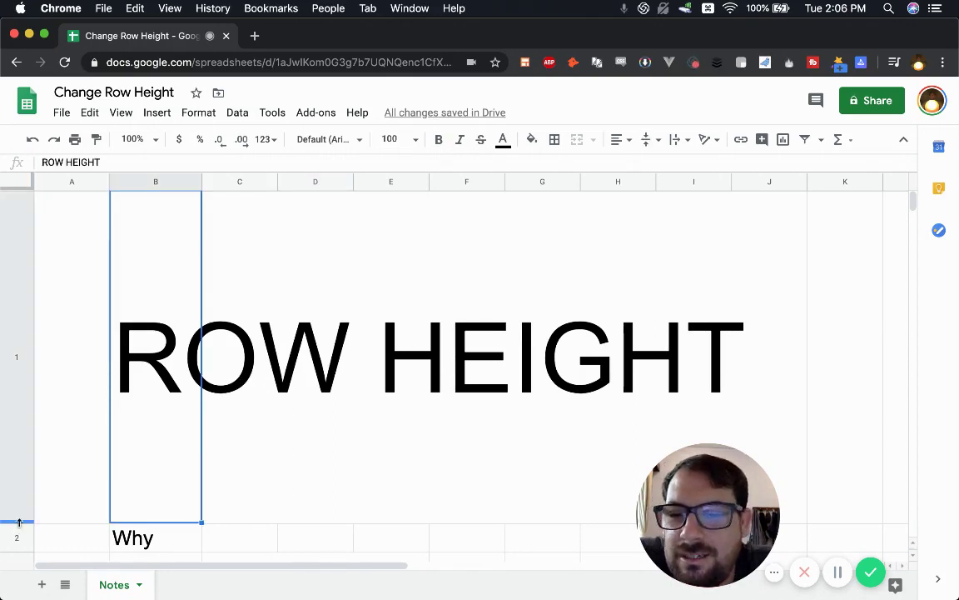
left_click_drag(29, 344, 36, 281)
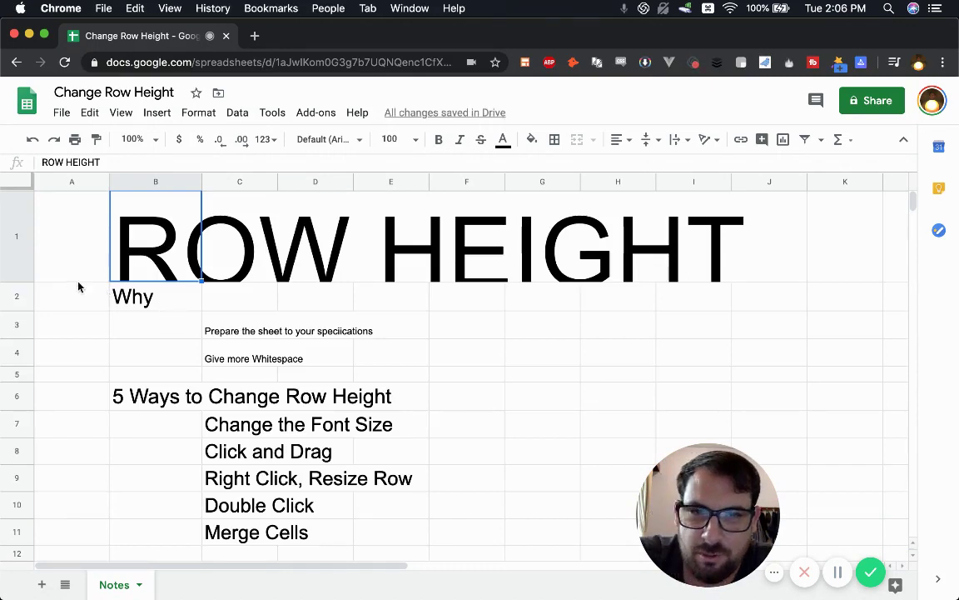
left_click_drag(24, 281, 26, 294)
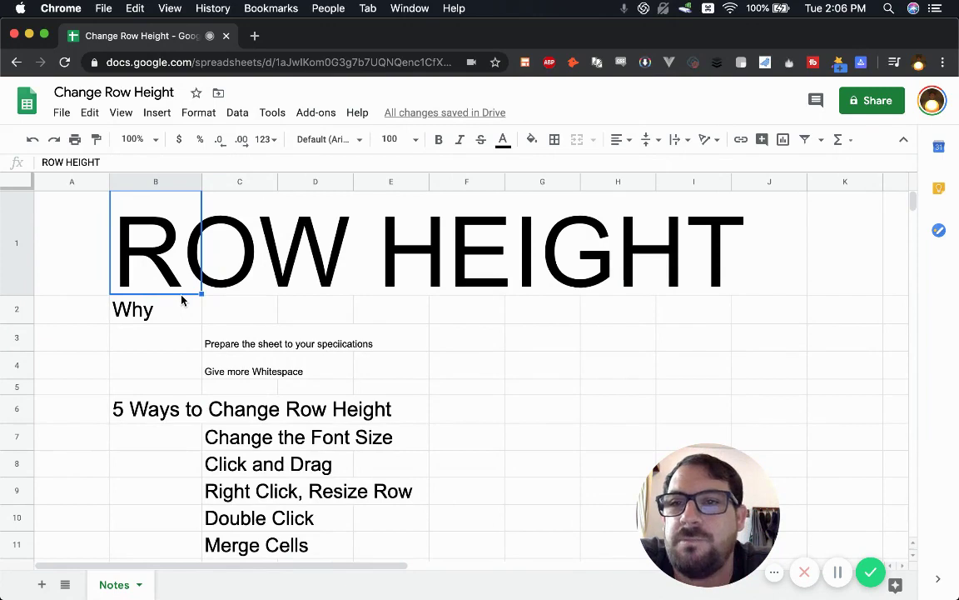
- Review the reasons for changing row height listed in cells C3 and C4
left_click(244, 345)
left_click(241, 374)
left_click(240, 344)
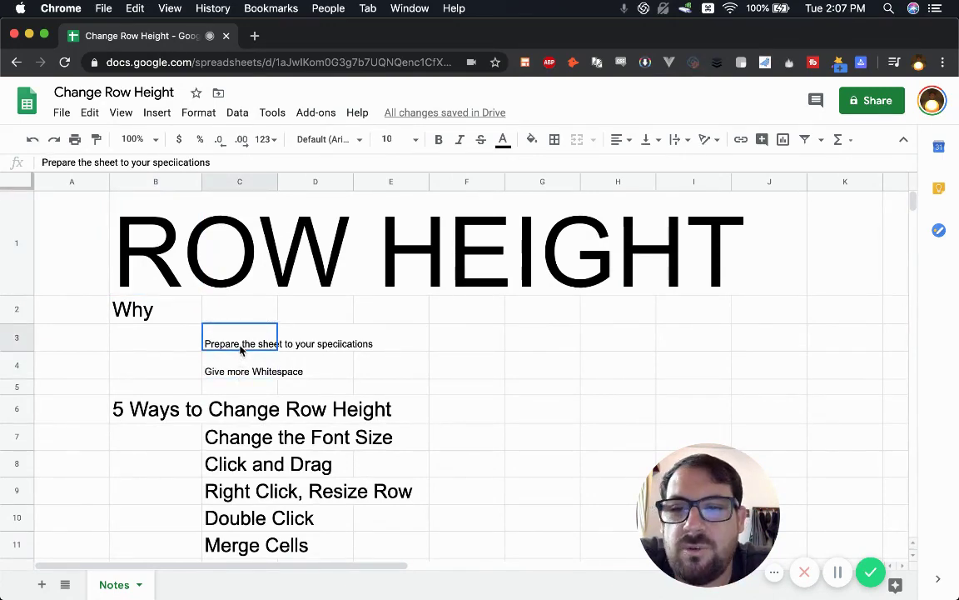
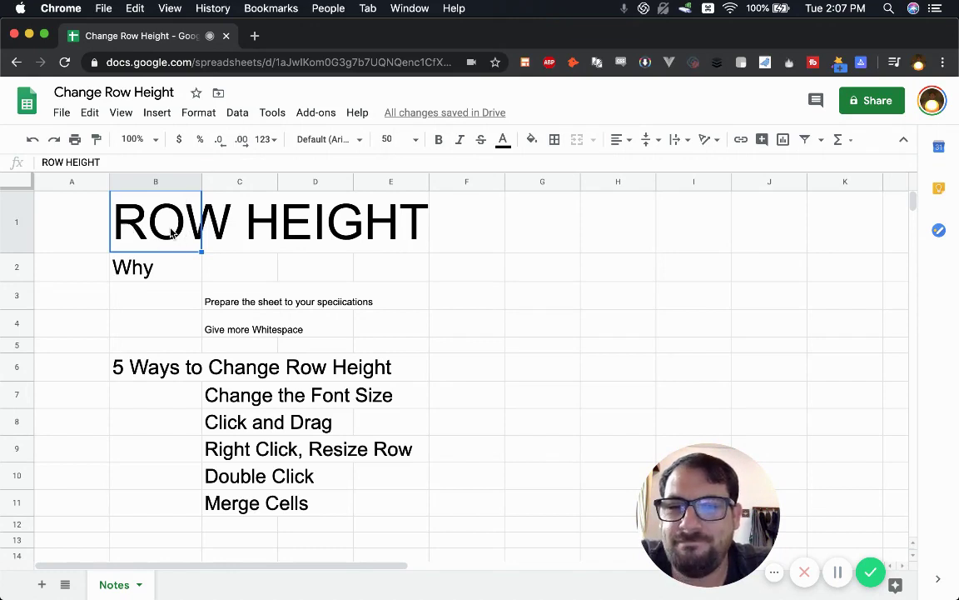
- Increase the height of row 1, and enlarge rows 3 and 4 together to about 58 pixels each
left_click(18, 237)
left_click(70, 221)
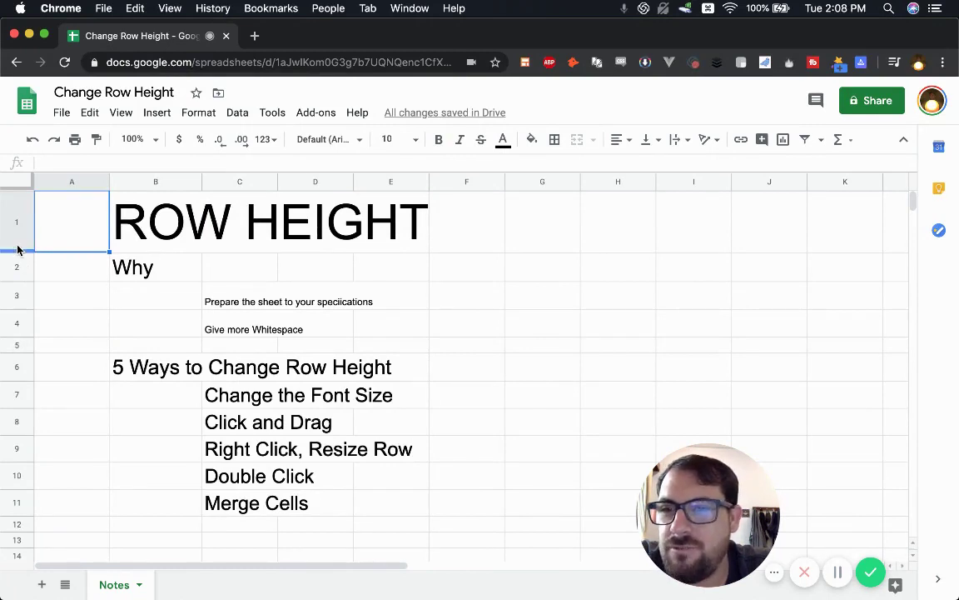
left_click_drag(14, 253, 12, 295)
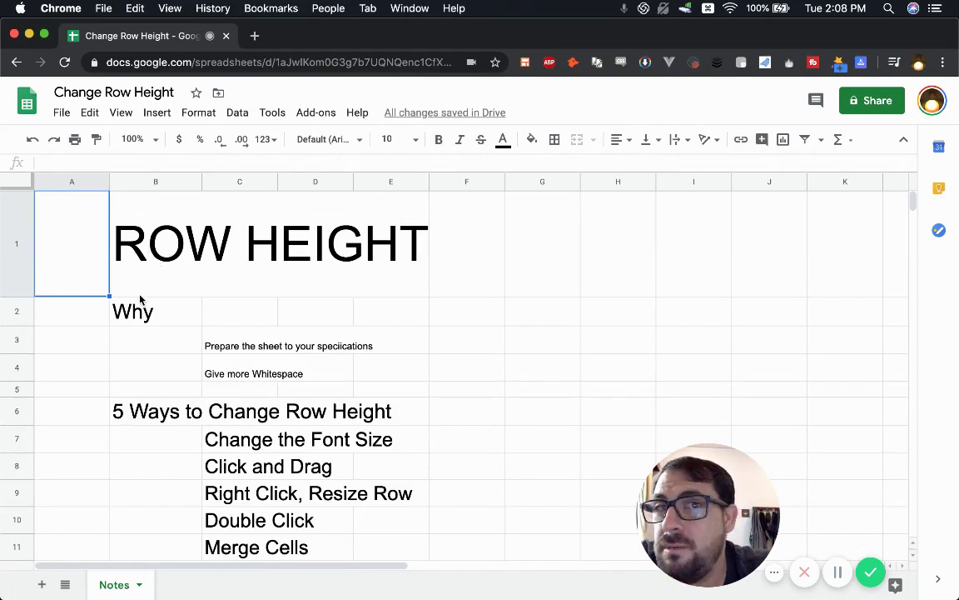
left_click_drag(15, 339, 16, 395)
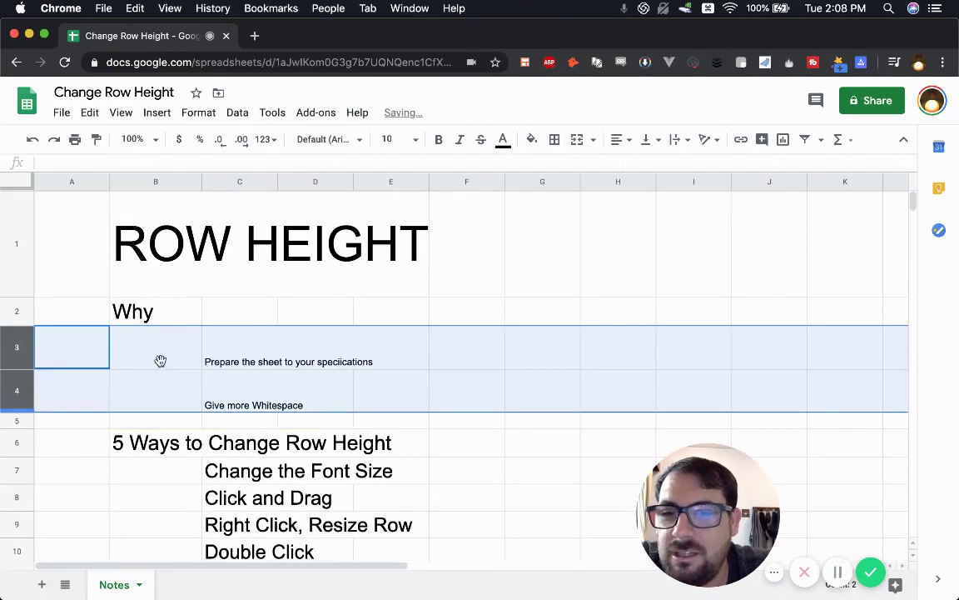
- Apply middle vertical alignment to row 1 and to rows 3 and 4
left_click(20, 223)
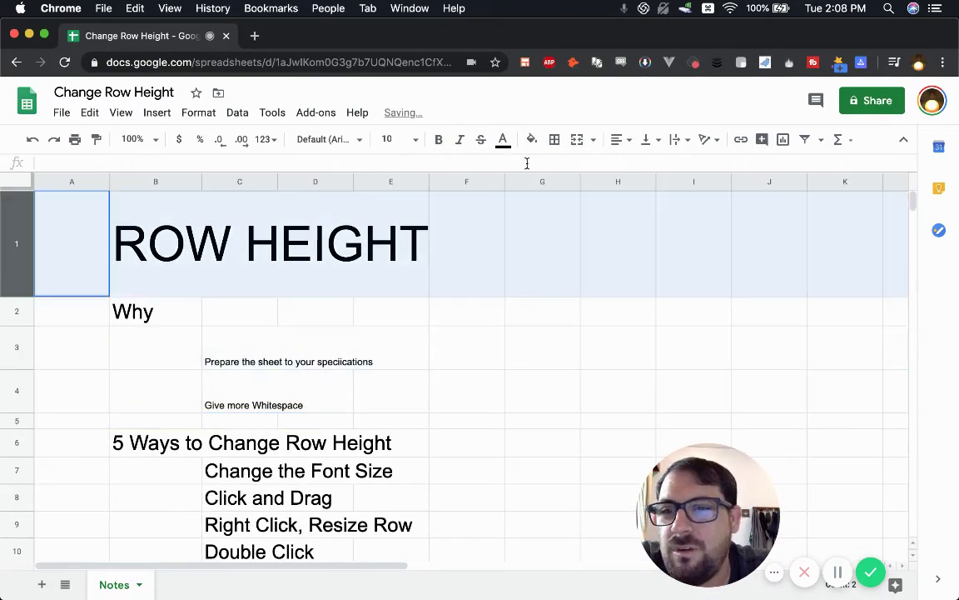
left_click(656, 143)
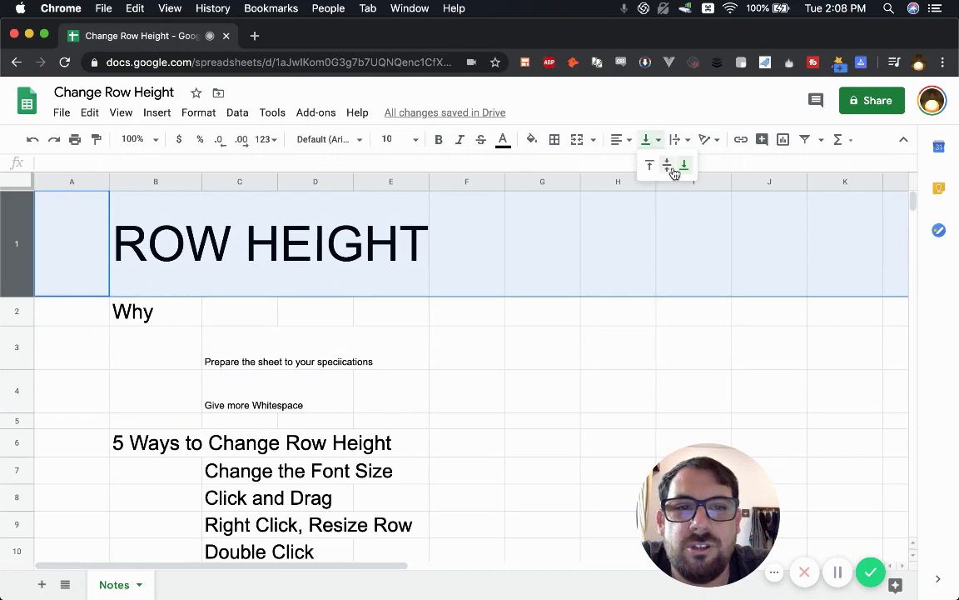
left_click(667, 170)
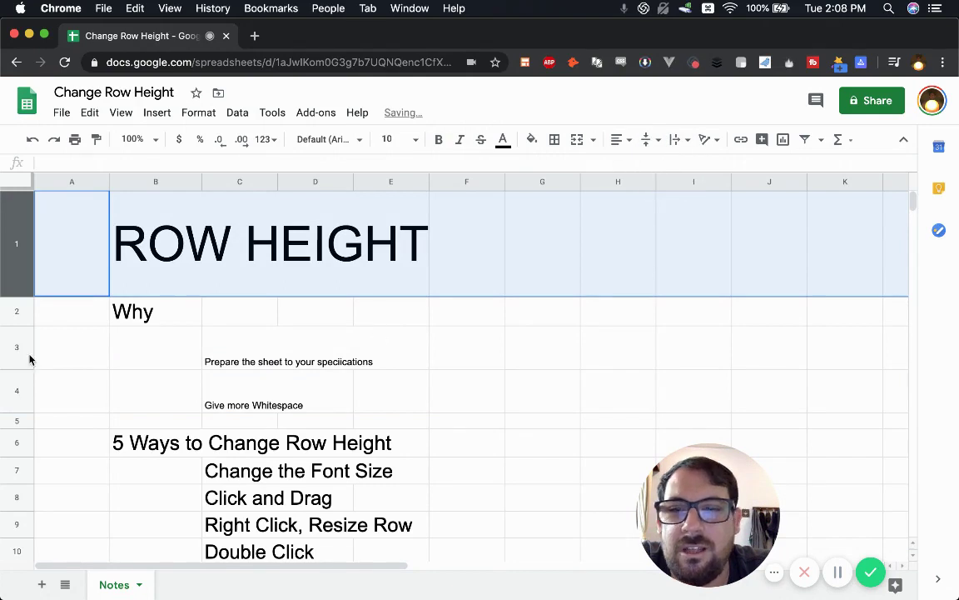
left_click_drag(18, 364, 20, 401)
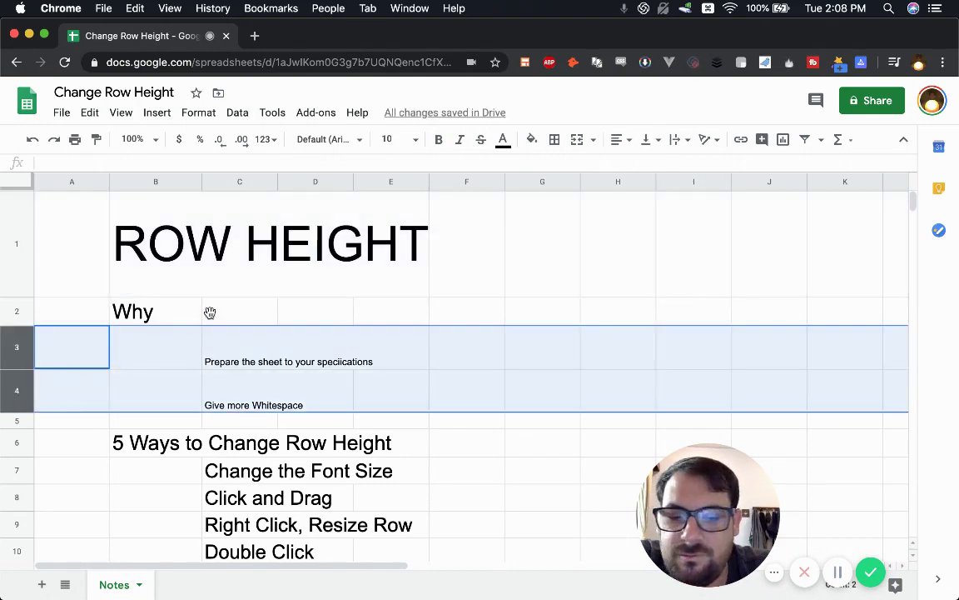
key("super+y")
left_click(265, 345)
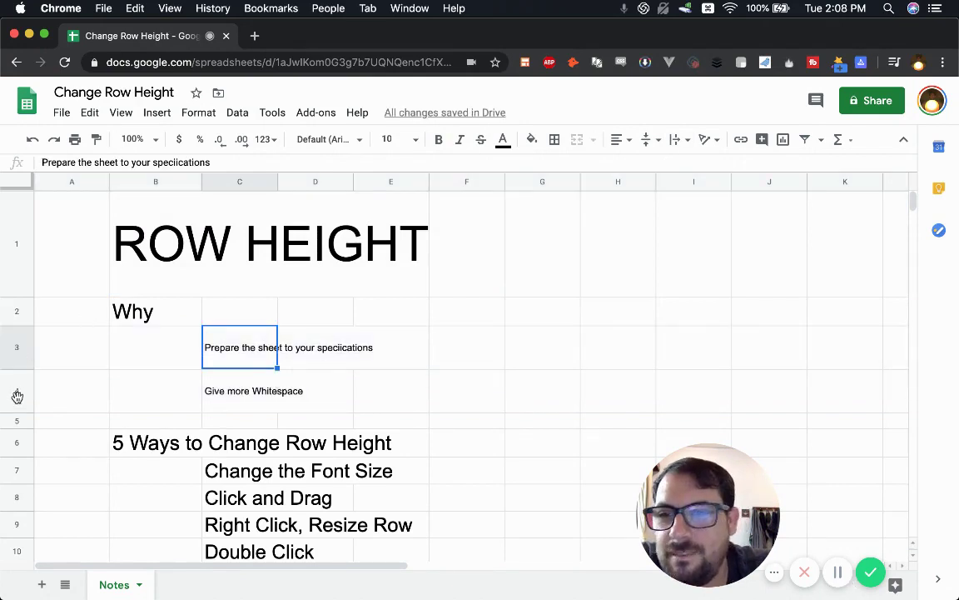
- Open the resize settings for row 3 and compare the Specify row height and Fit to data options
left_click_drag(16, 363, 15, 413)
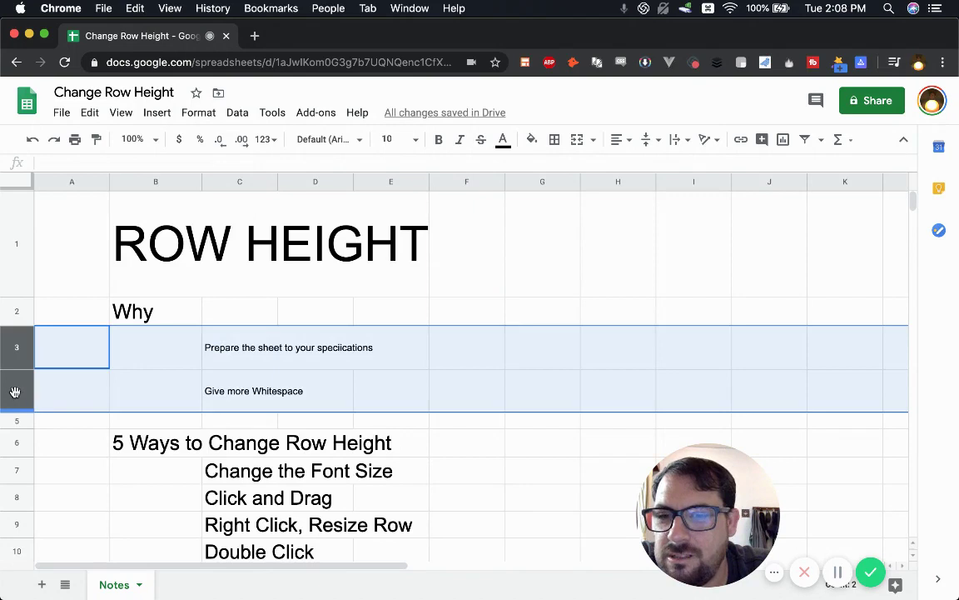
left_click(15, 391)
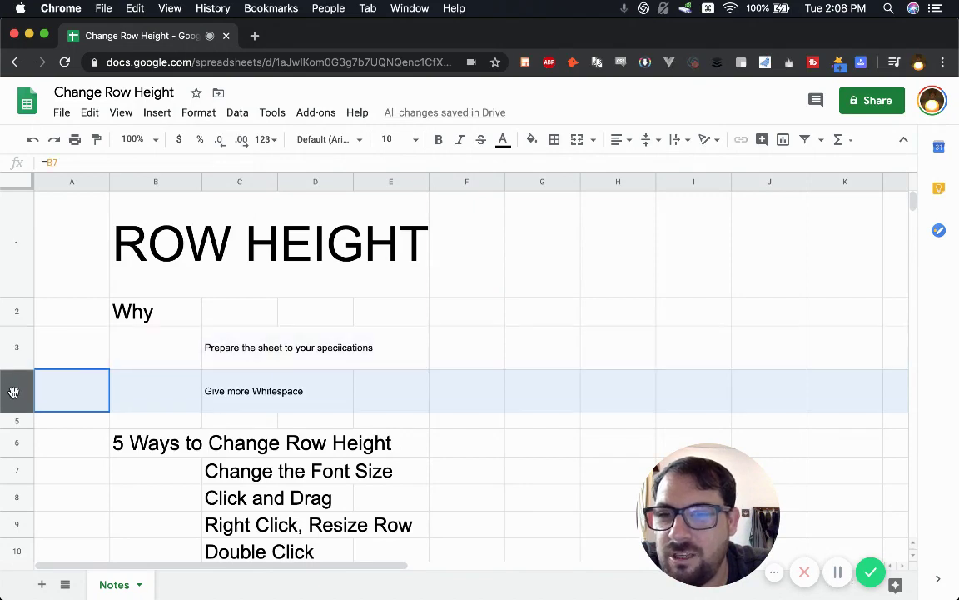
right_click(18, 343)
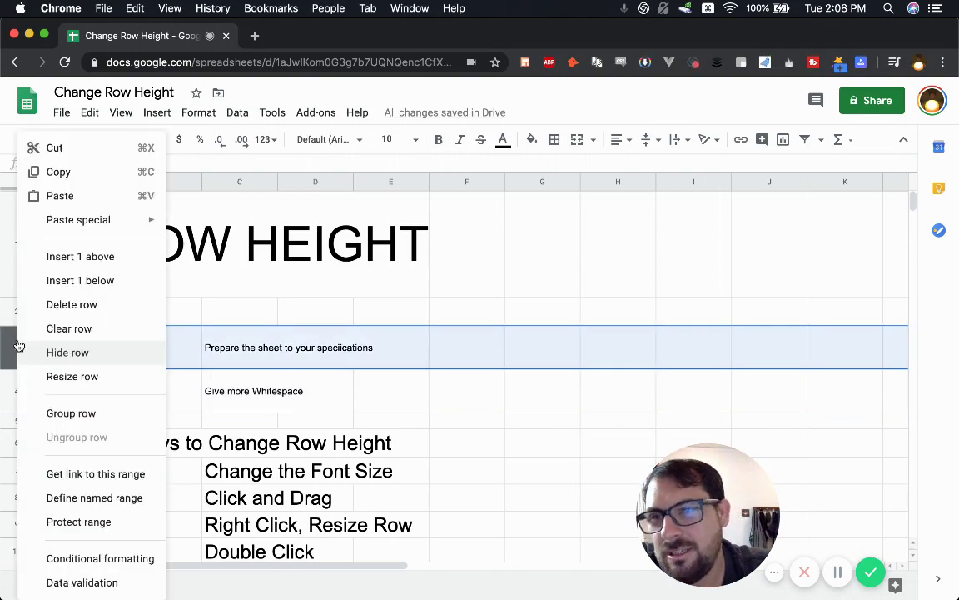
left_click(86, 377)
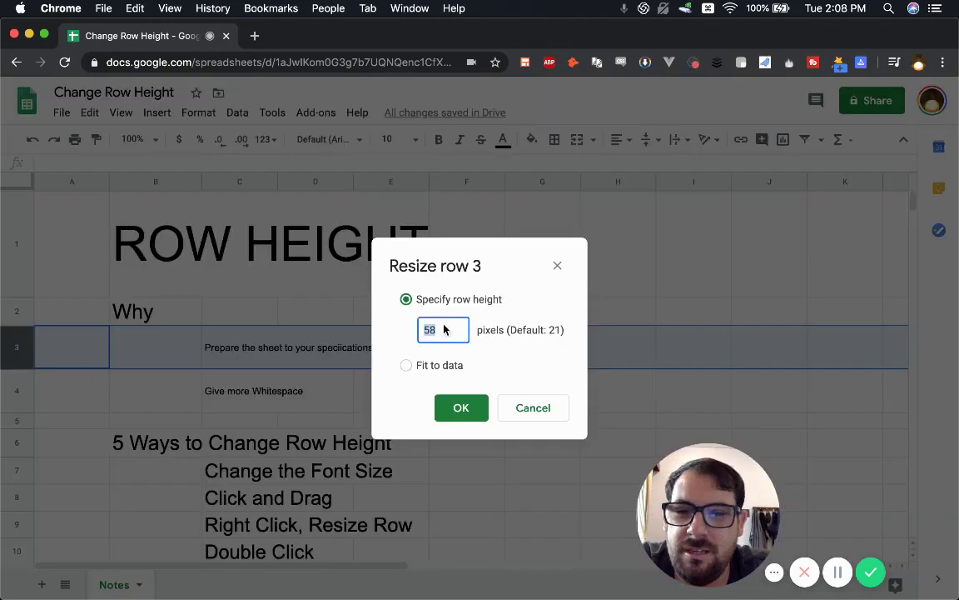
key("Left")
key("super+a")
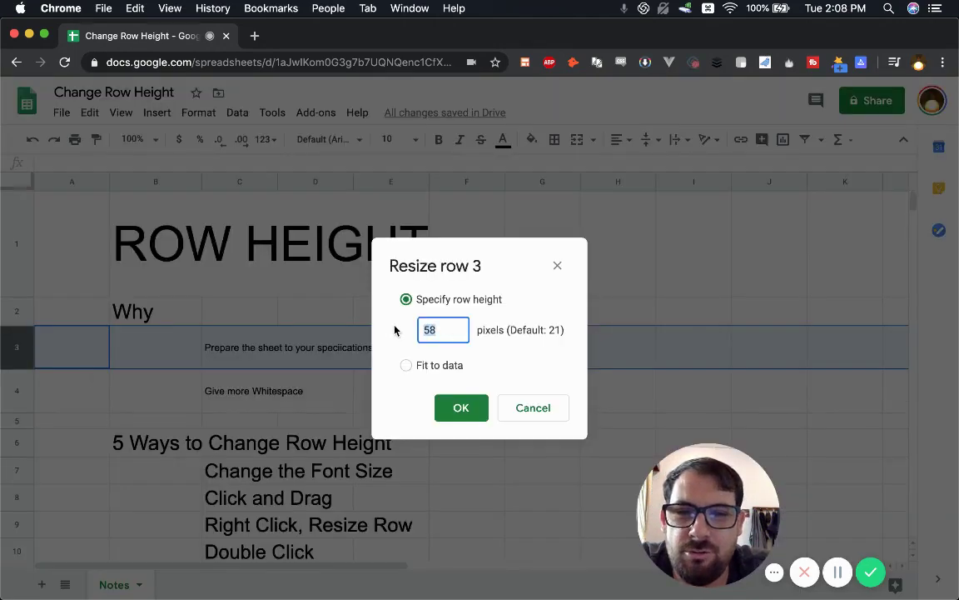
double_click(556, 334)
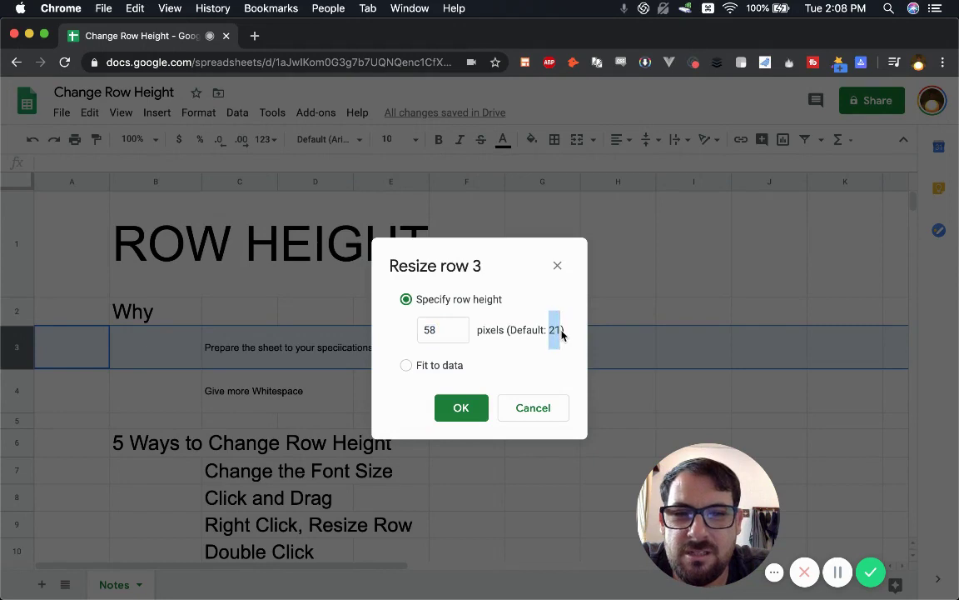
left_click(408, 365)
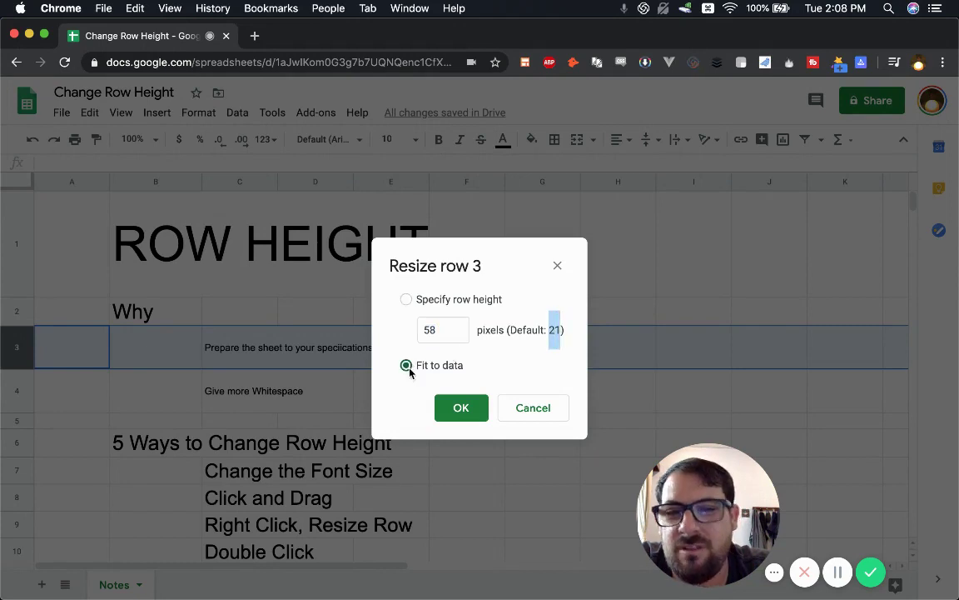
left_click(406, 299)
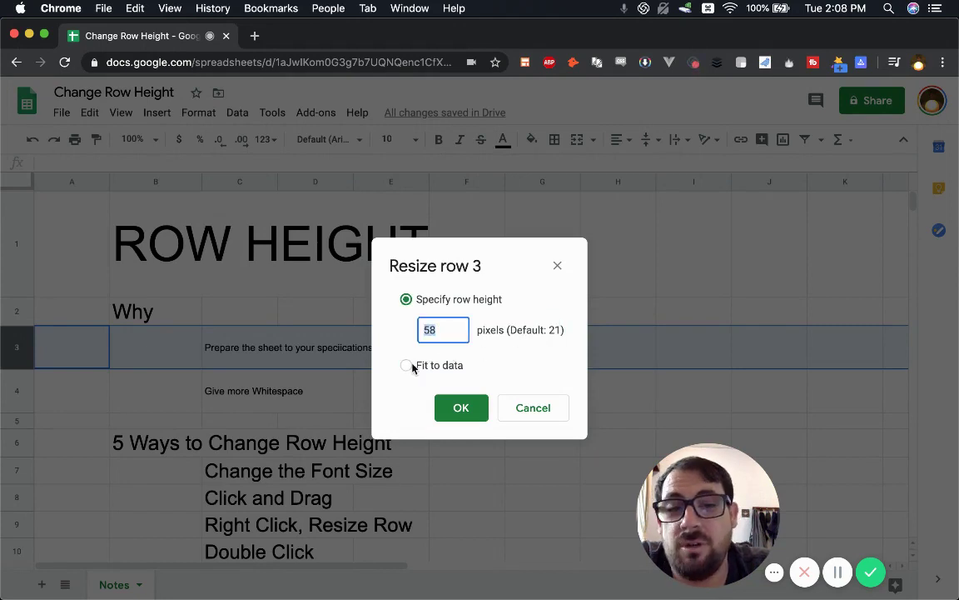
left_click(408, 369)
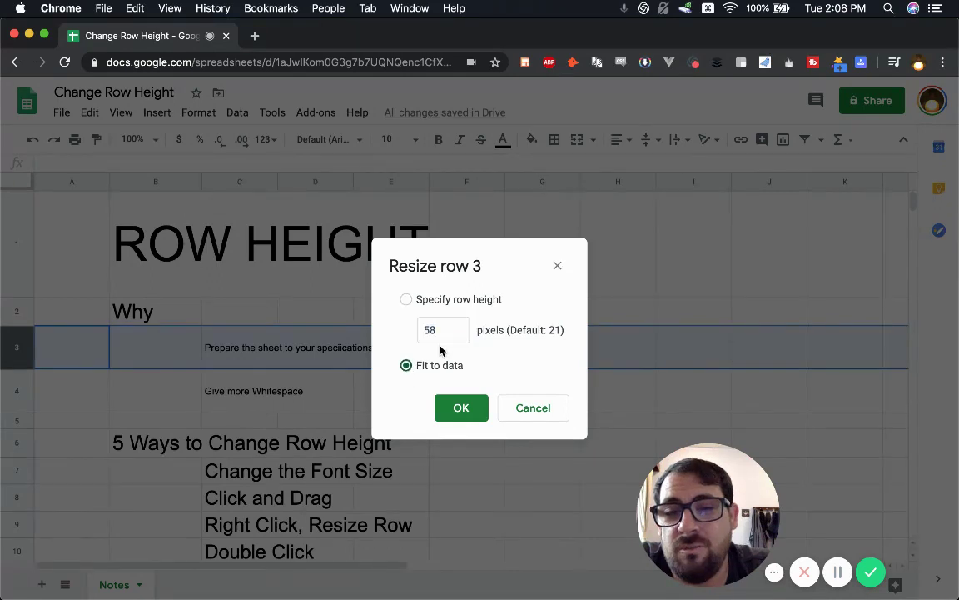
- Specify a height of 30 pixels for row 3
left_click(448, 331)
left_click_drag(440, 330, 405, 333)
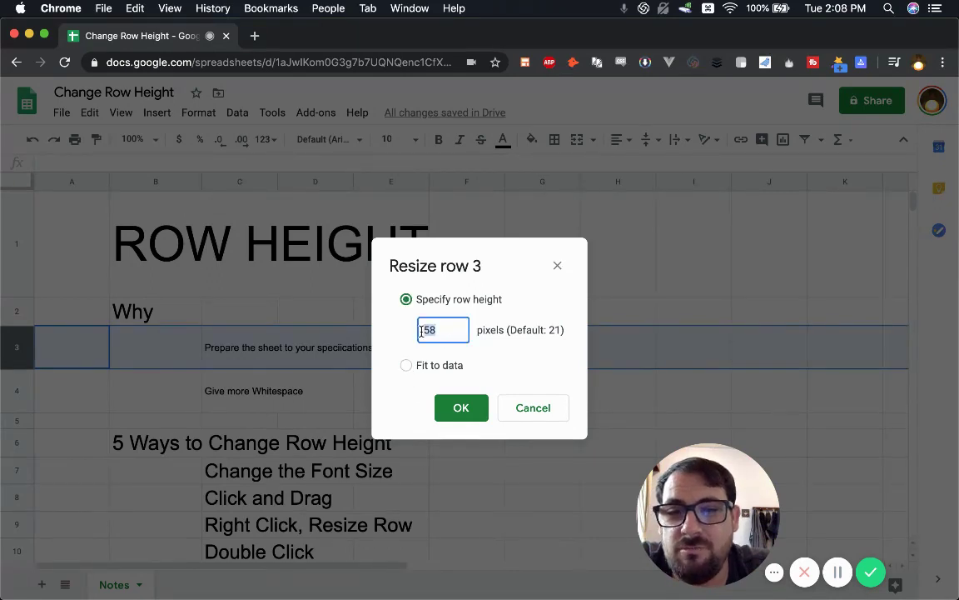
type("30")
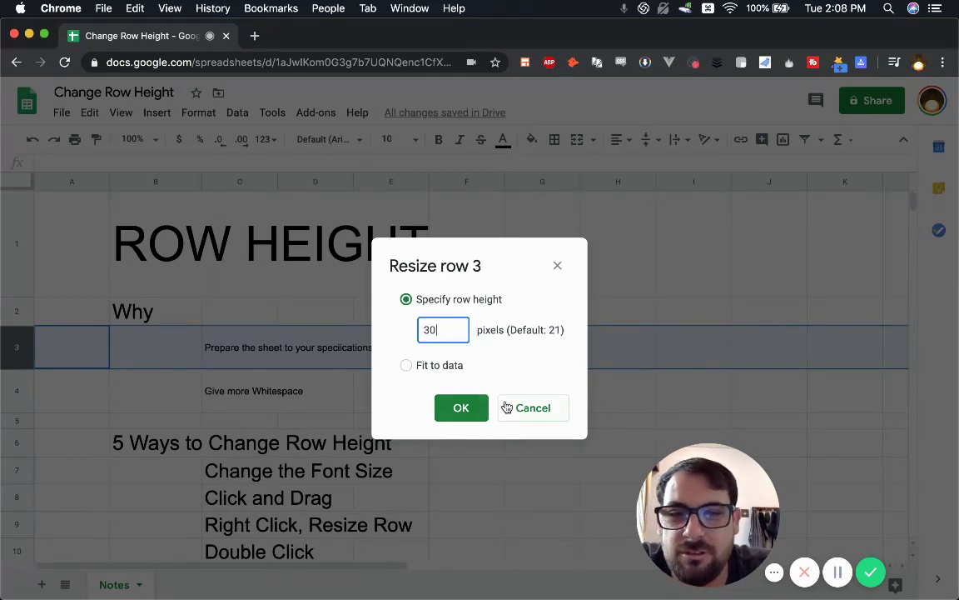
left_click(460, 408)
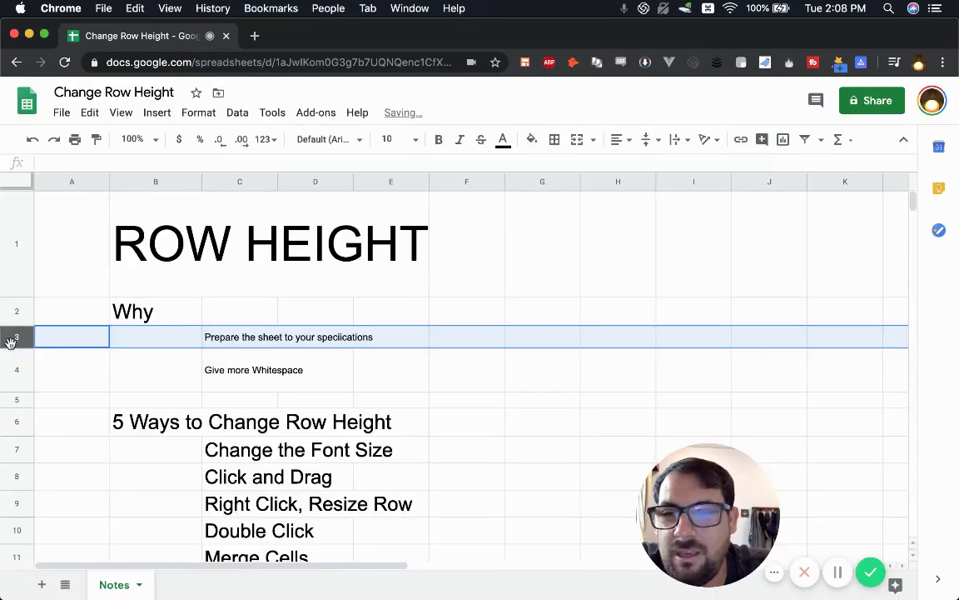
- Resize rows 3 and 4 together to a specified row height of 30 pixels
left_click(11, 352)
left_click(12, 336, "shift")
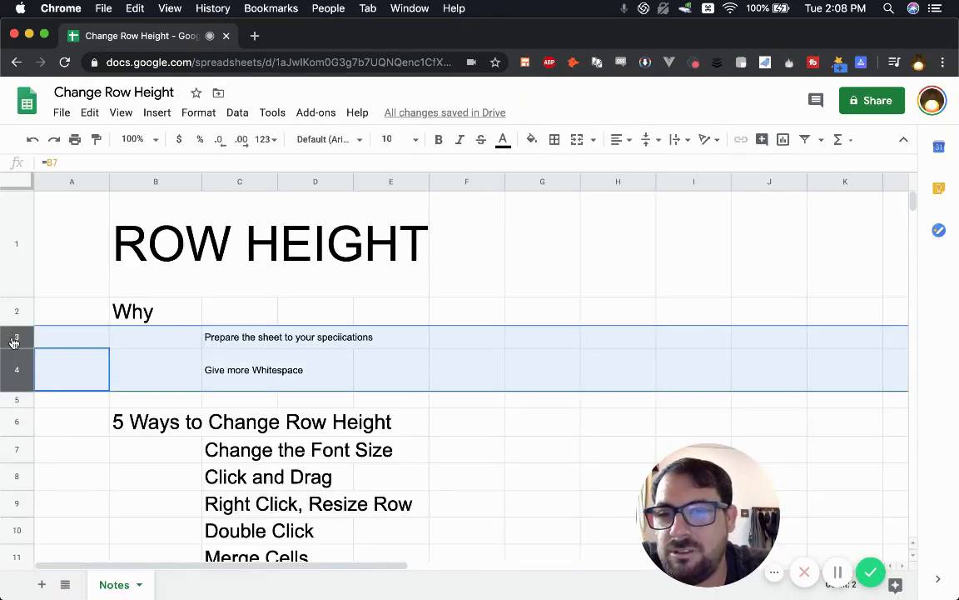
right_click(12, 337)
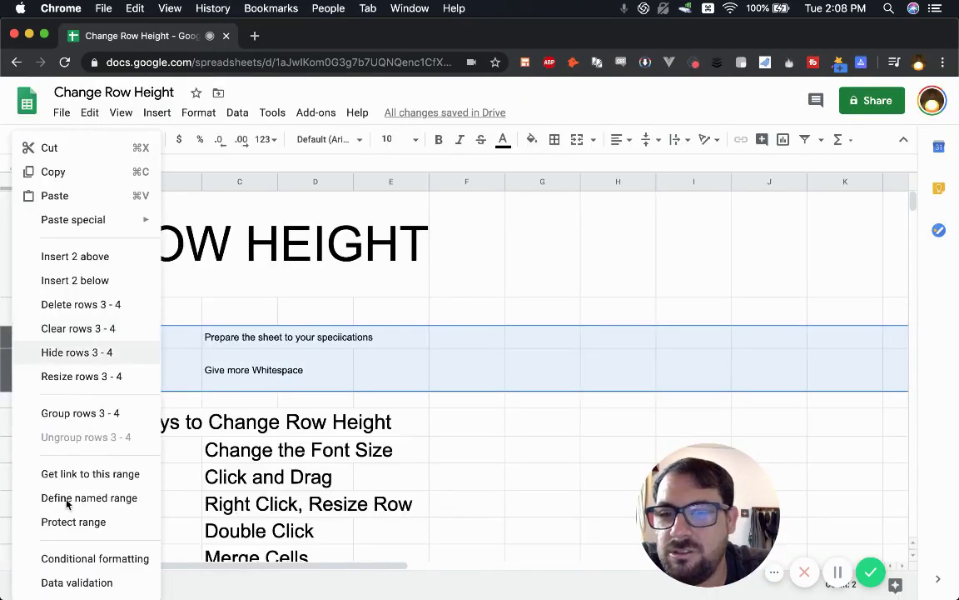
left_click(81, 376)
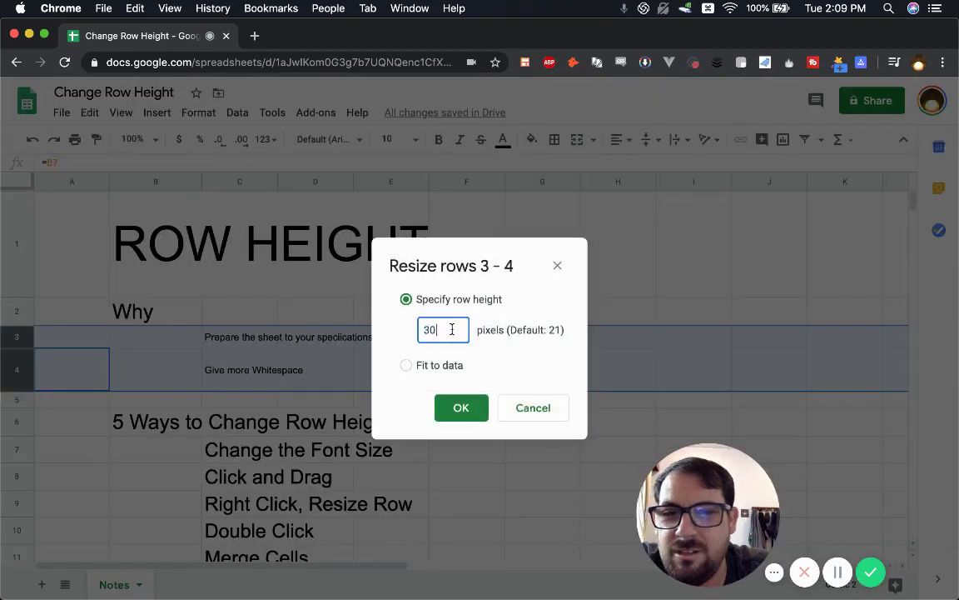
key("BackSpace")
type("0")
key("Return")
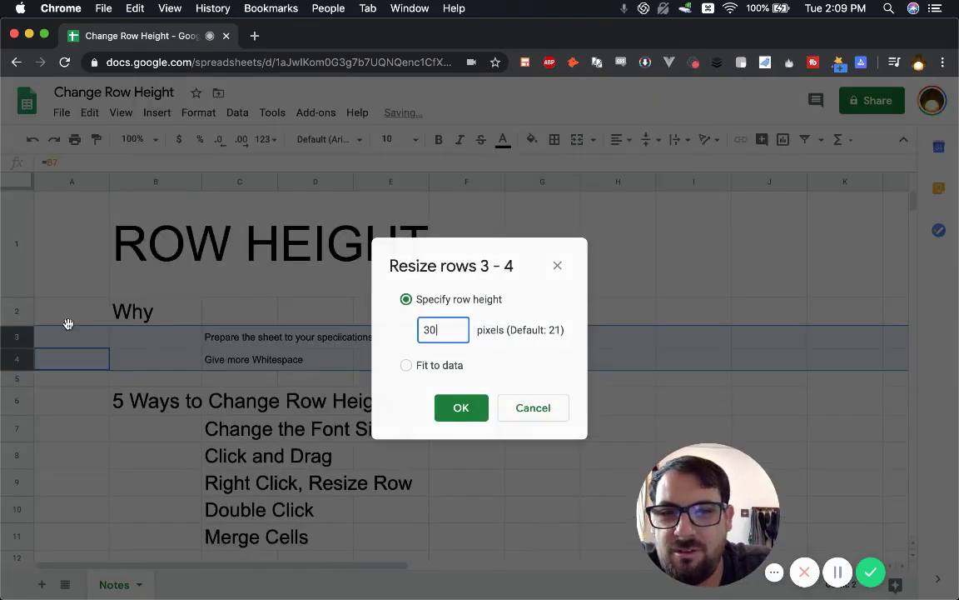
- Resize rows 1 and 2 together to a specified row height of 60 pixels
left_click_drag(14, 311, 15, 250)
right_click(14, 242)
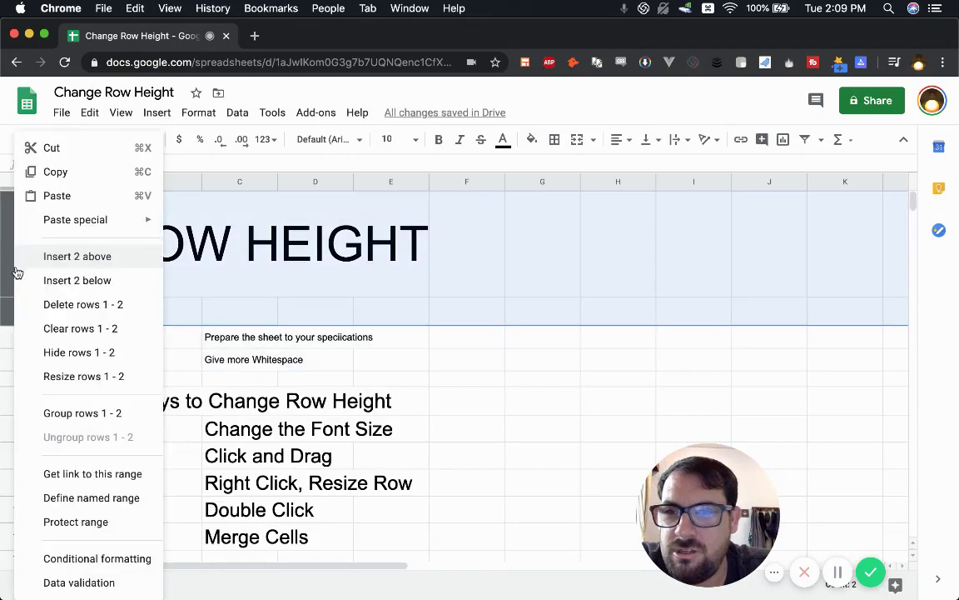
left_click(73, 377)
left_click(406, 299)
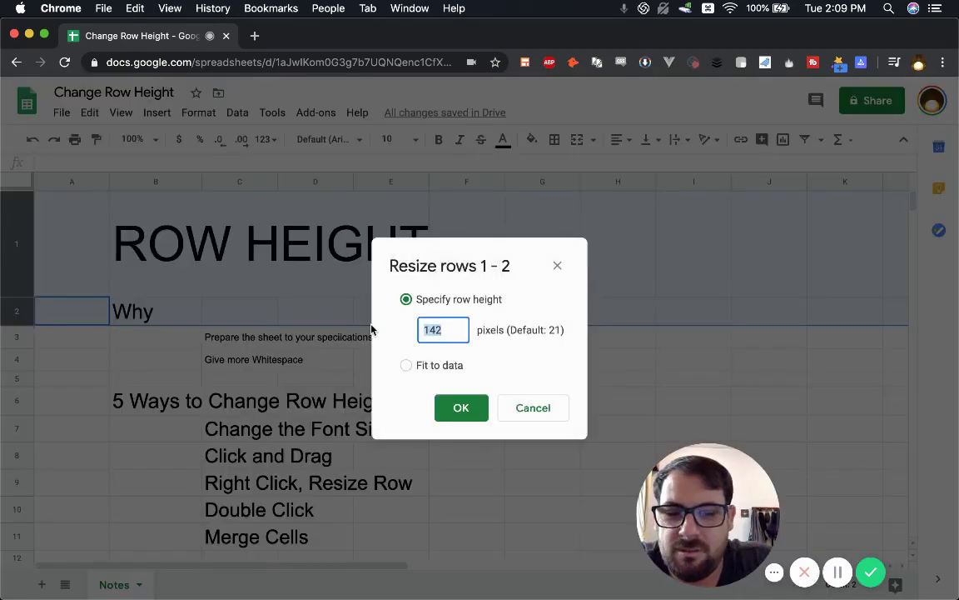
type("60")
left_click(459, 409)
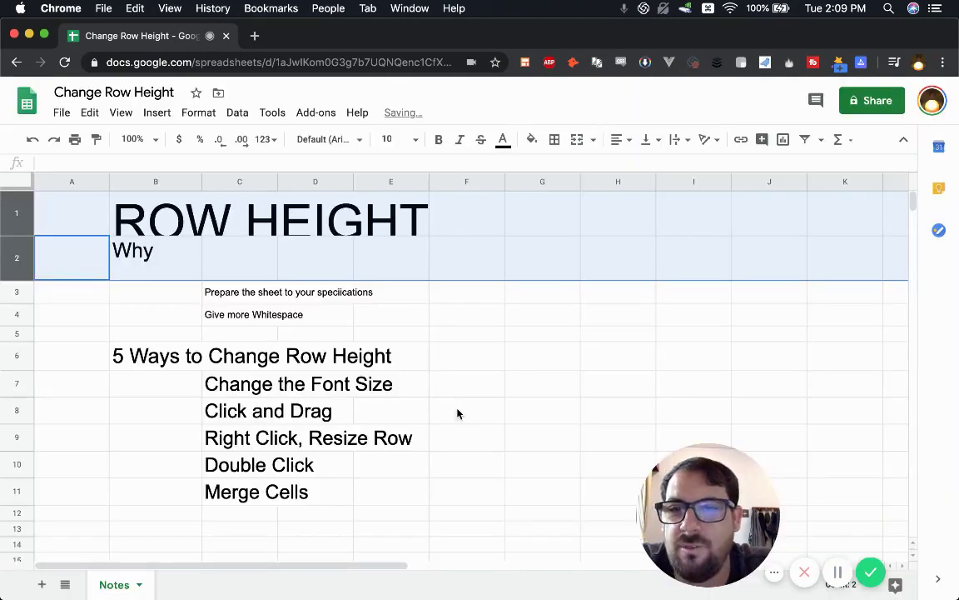
left_click(243, 294)
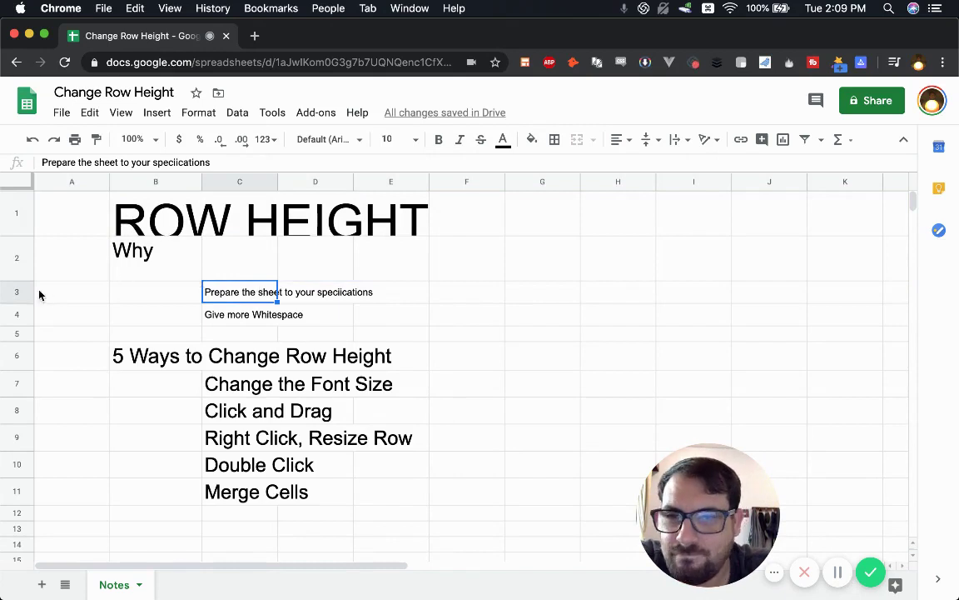
left_click_drag(13, 291, 12, 360)
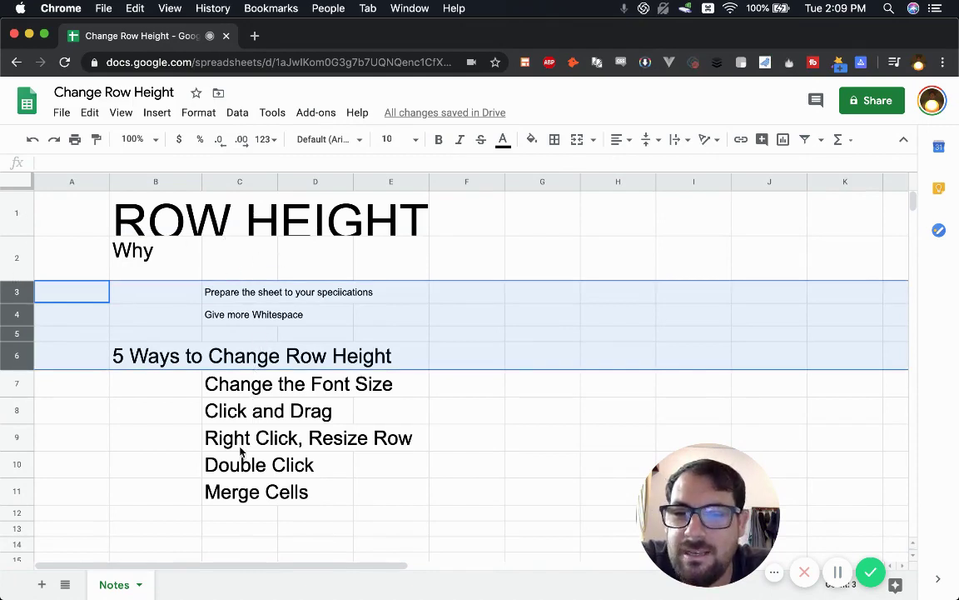
left_click(73, 350)
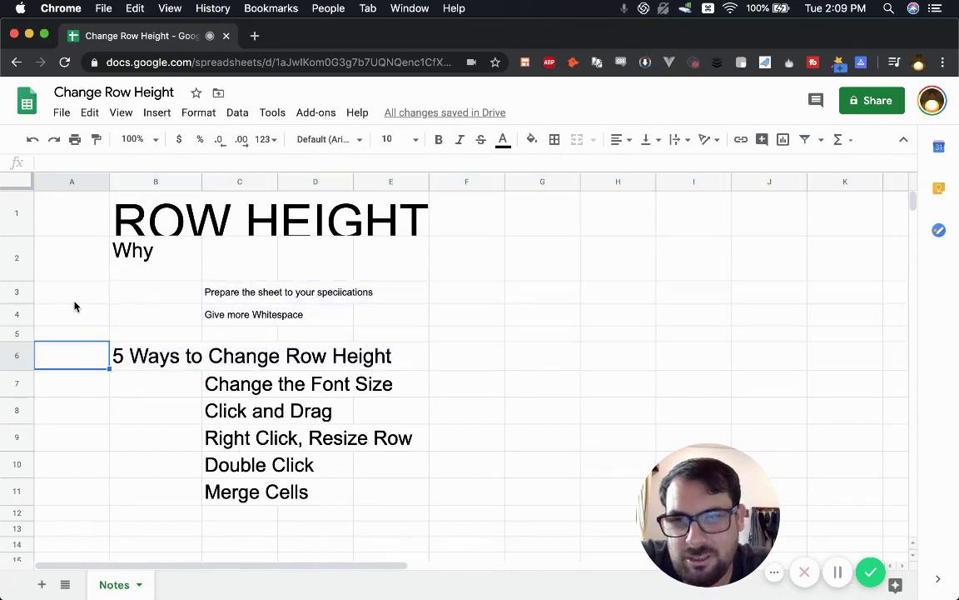
- Fit rows 1 and 3 to their contents, and restore row 1's fitted height after shrinking it and after enlarging it
double_click(21, 233)
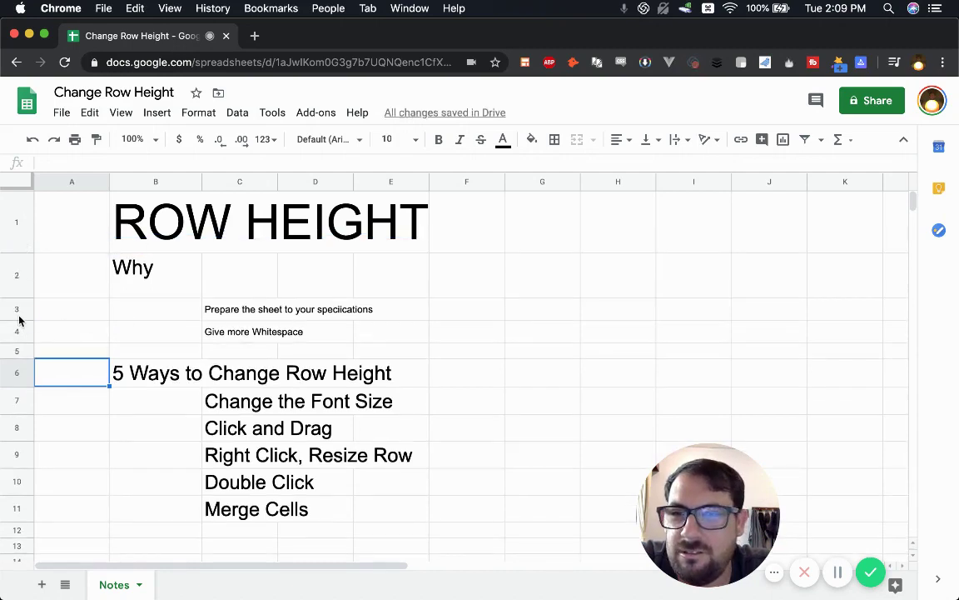
left_click_drag(15, 320, 18, 311)
left_click_drag(20, 252, 19, 230)
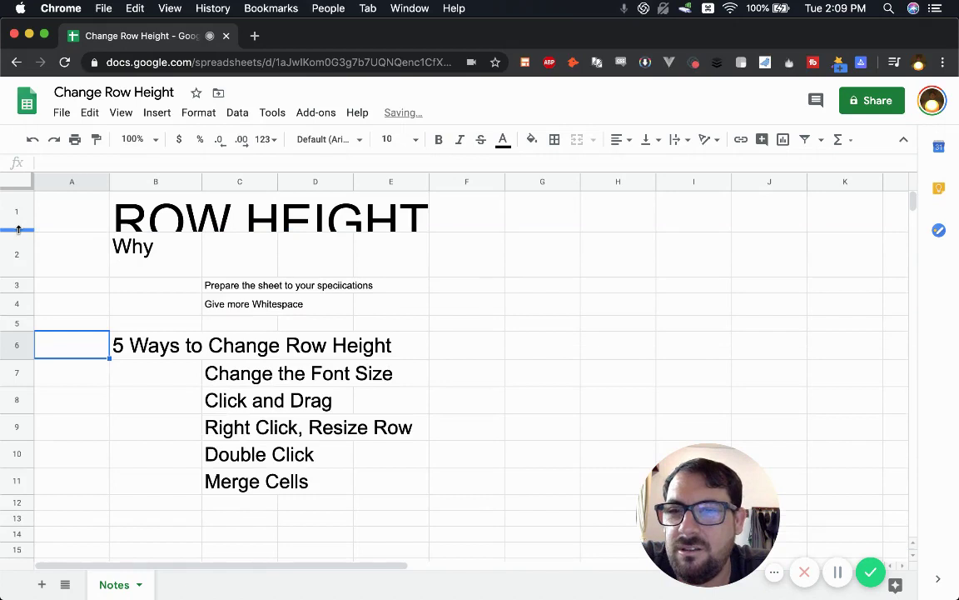
key("ctrl+z")
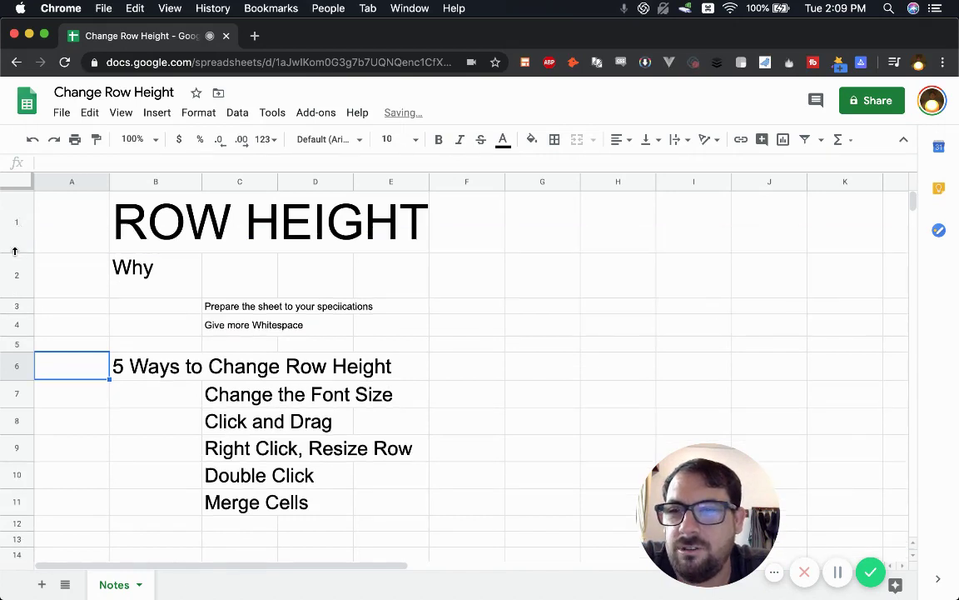
left_click_drag(15, 347, 15, 343)
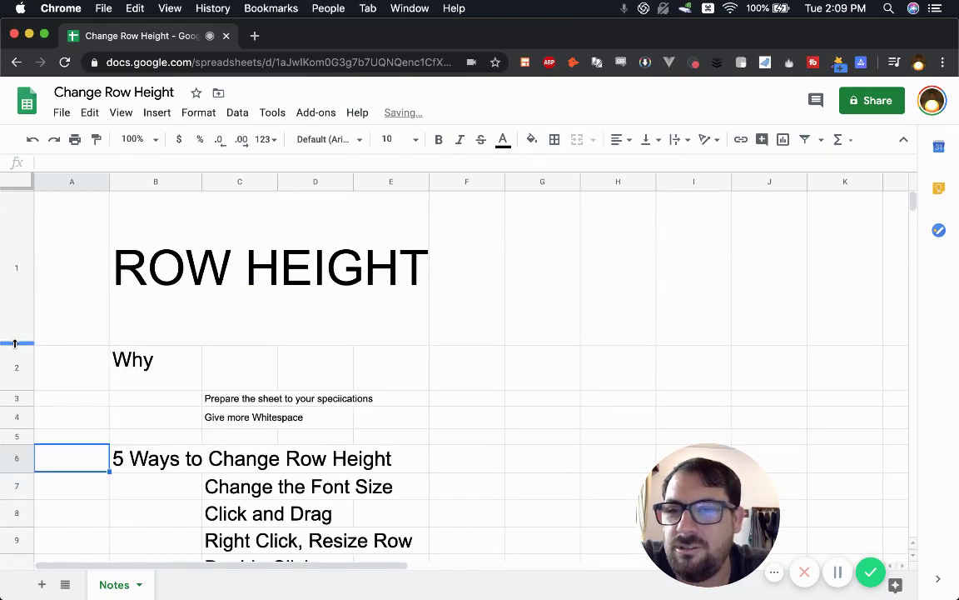
key("ctrl+z")
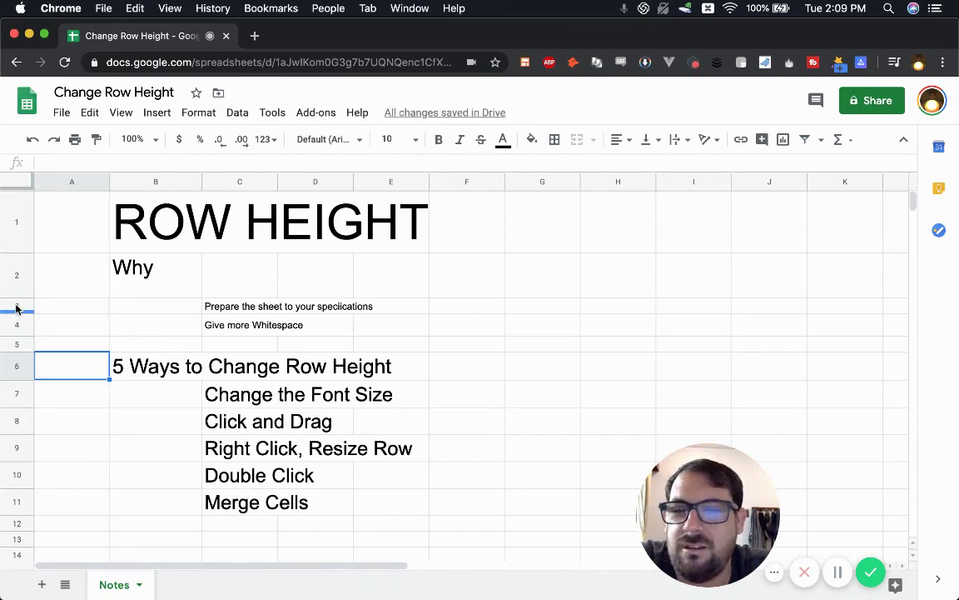
- Fit the heights of rows 2 through 8 to their contents in one go
left_click_drag(13, 274, 10, 431)
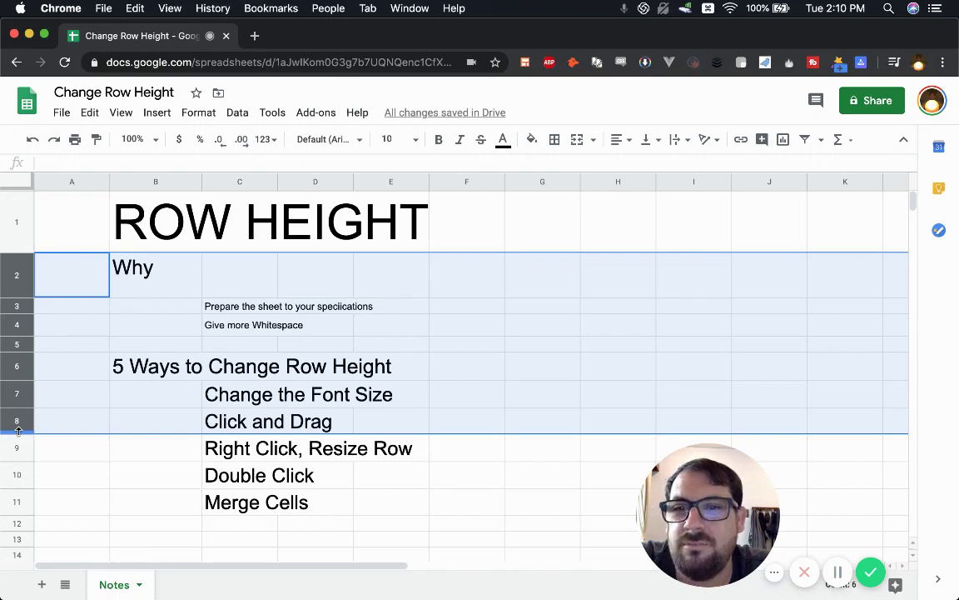
left_click_drag(17, 430, 18, 430)
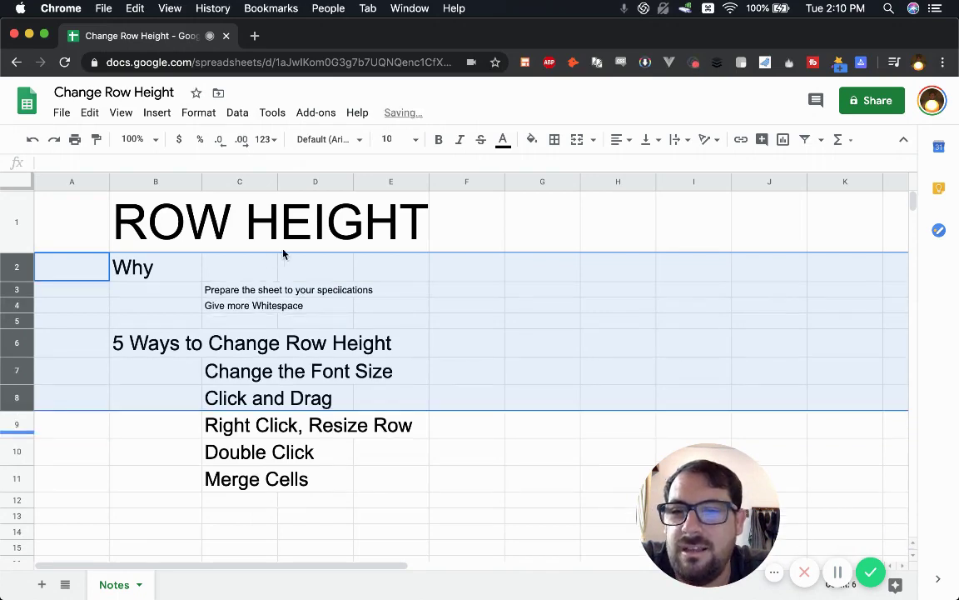
left_click(260, 323)
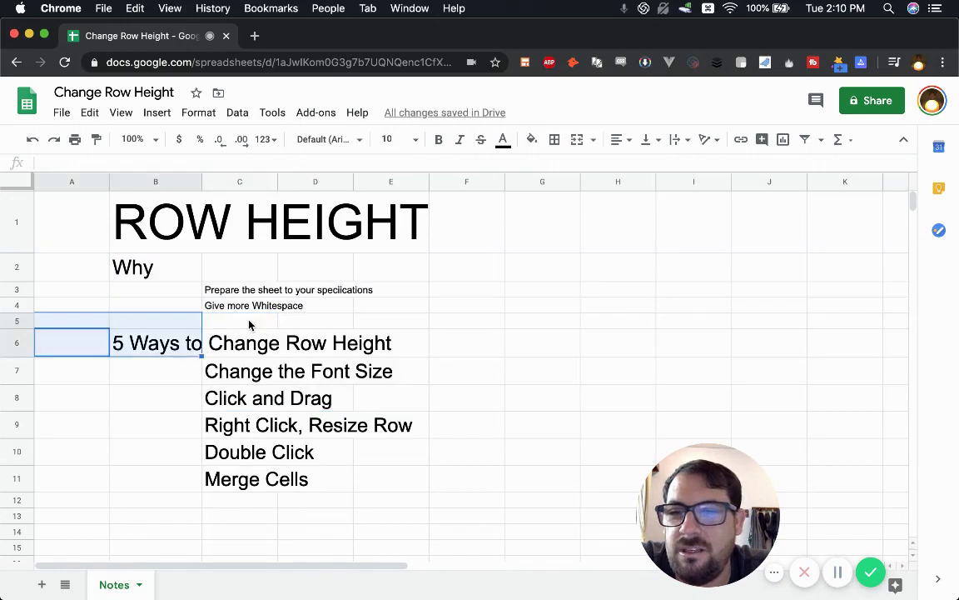
- Open the resize settings for row 5 to check its pixel height against the default, and leave them without changes
left_click(17, 321)
right_click(19, 325)
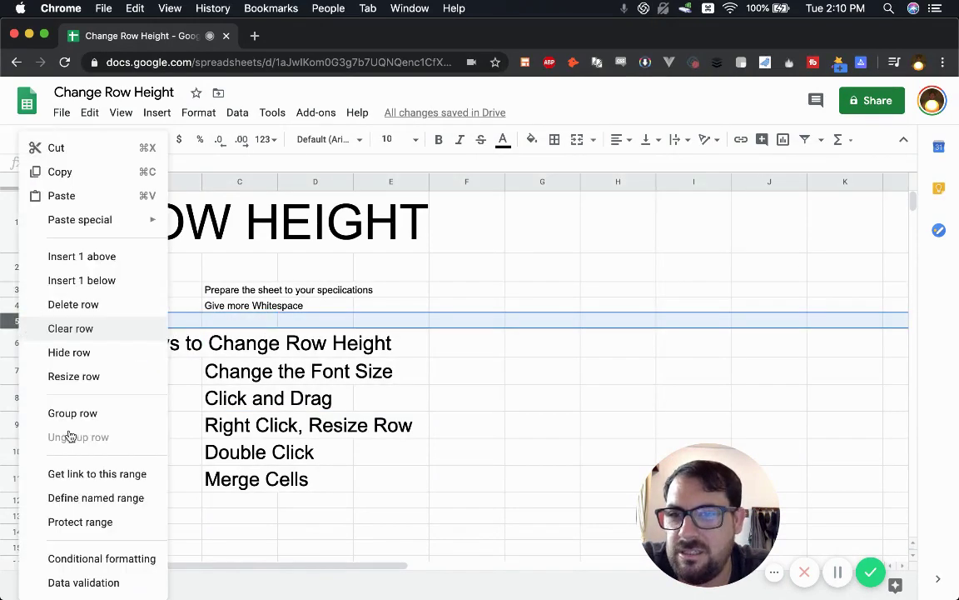
left_click(100, 377)
left_click(447, 329)
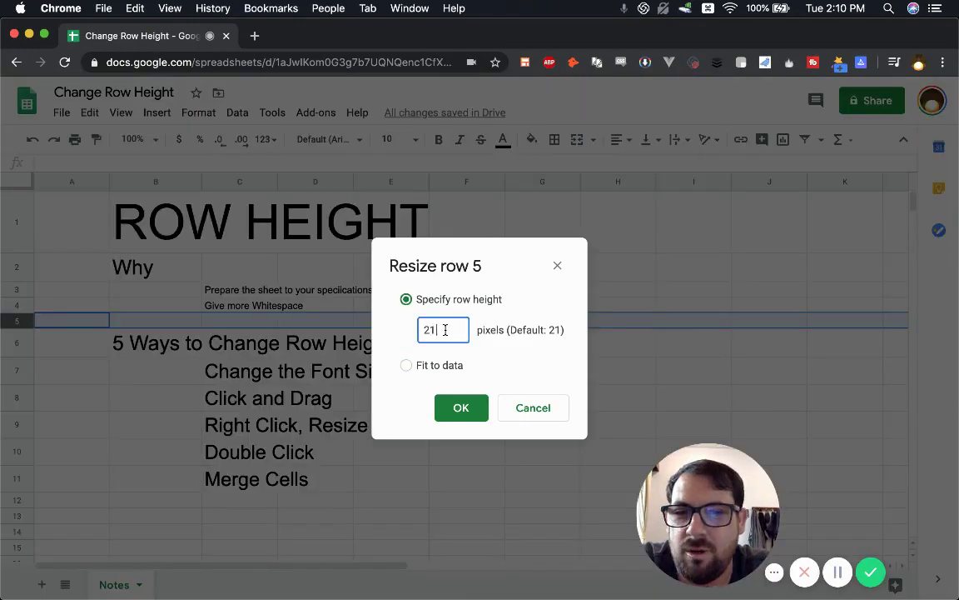
left_click(523, 407)
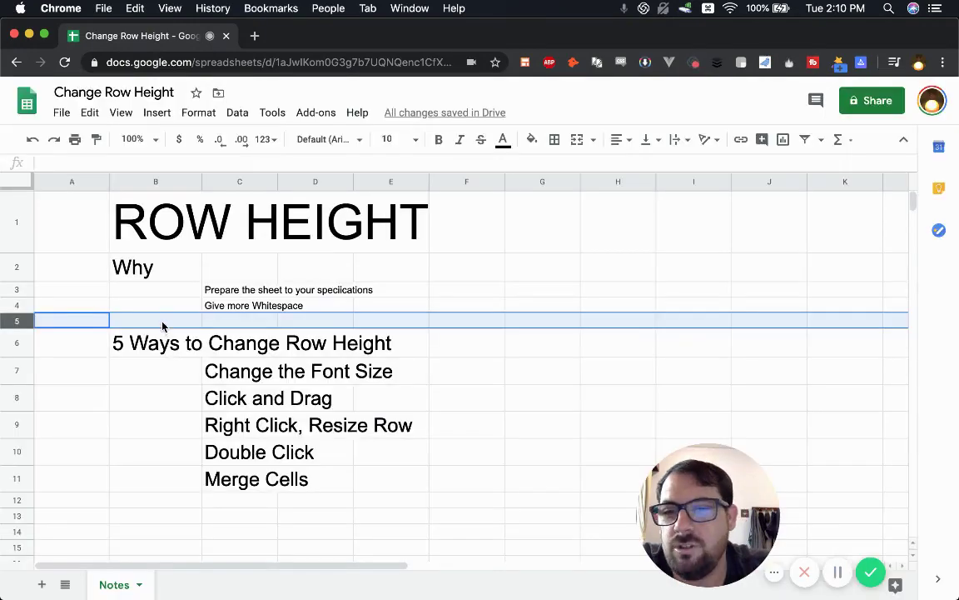
left_click(163, 325)
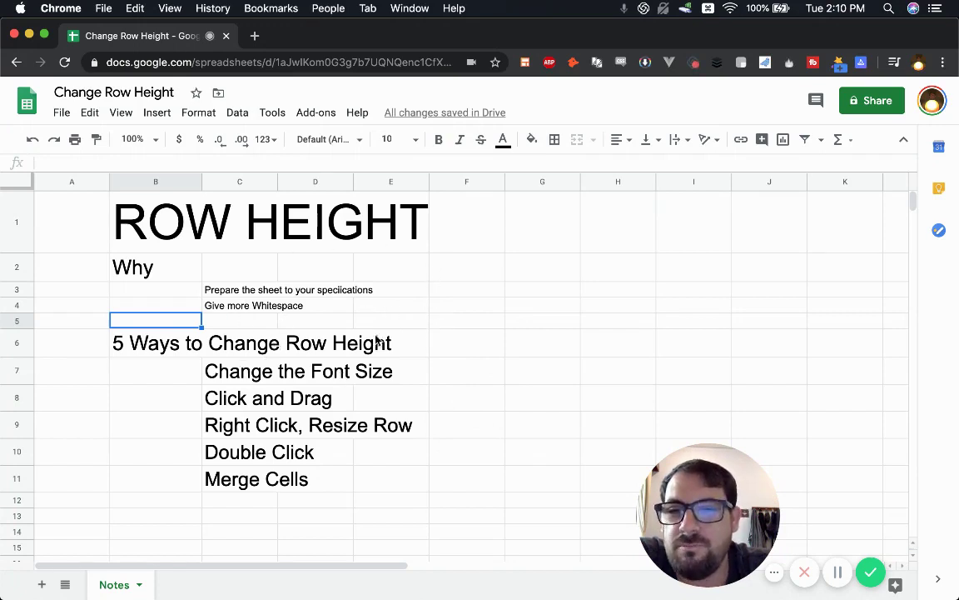
- Merge the empty cells G4:G7 into one tall cell and select it
left_click(222, 393)
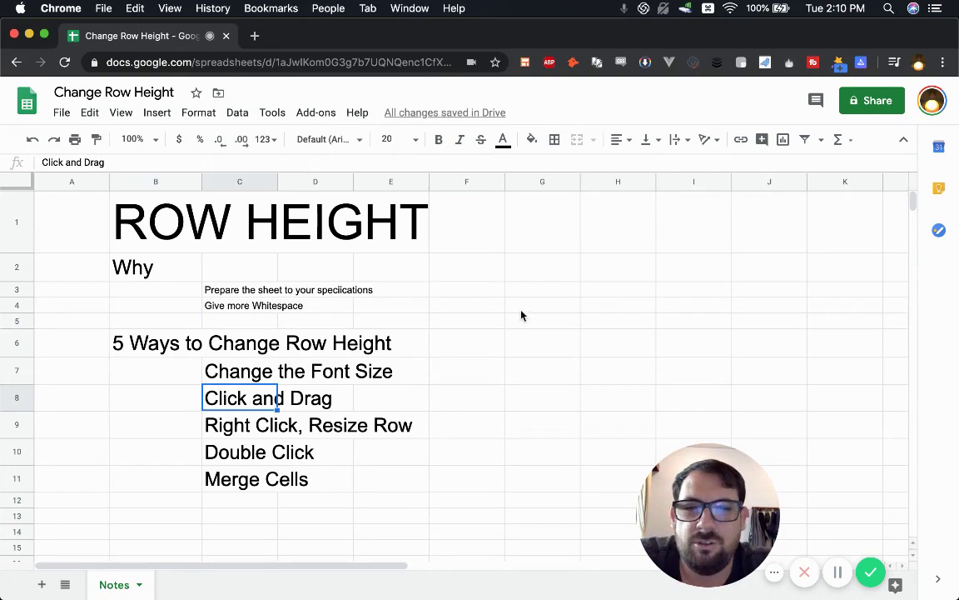
left_click_drag(521, 305, 520, 382)
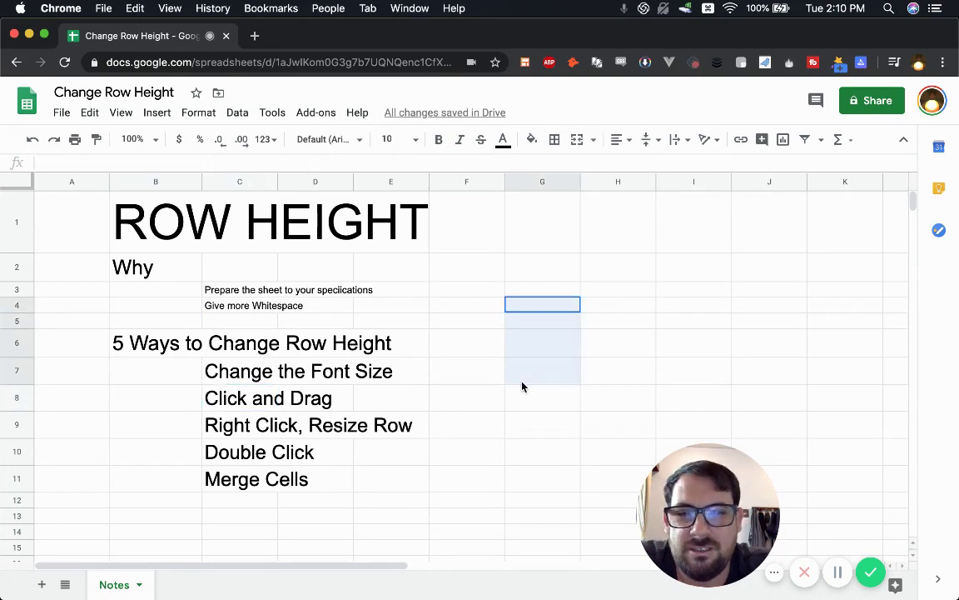
left_click(582, 143)
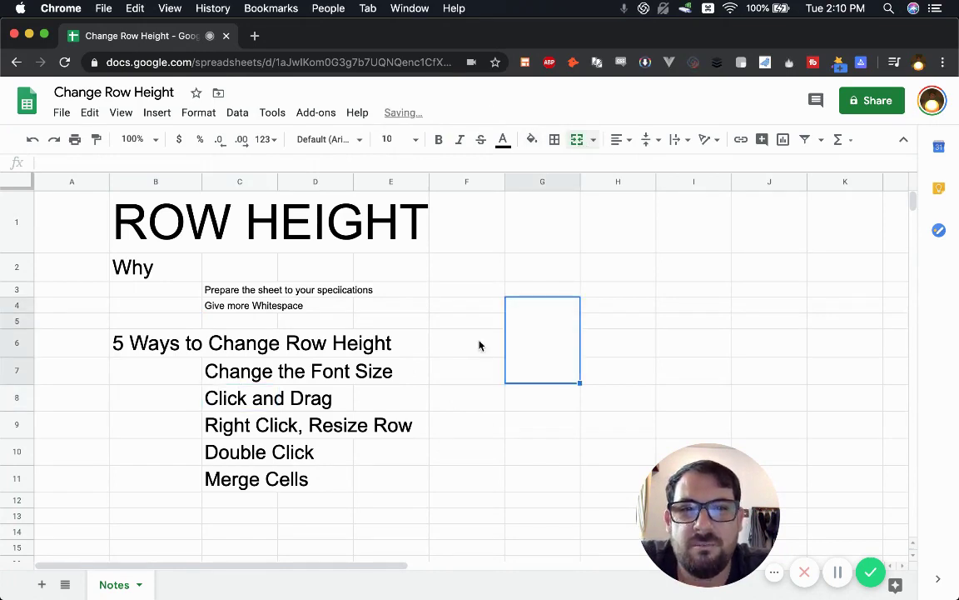
left_click(469, 318)
left_click(535, 311)
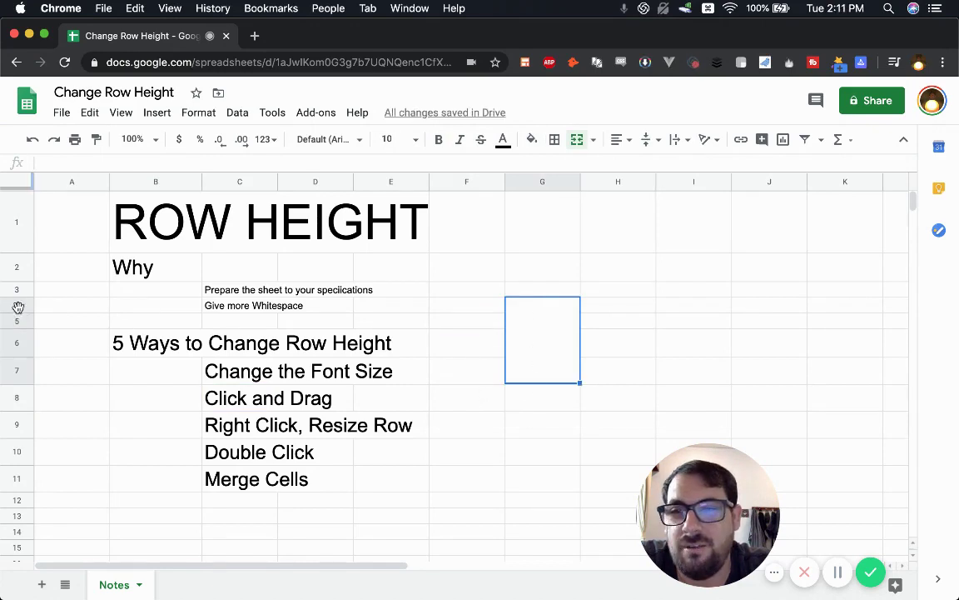
- Increase the heights of rows 4 through 7 together to an equal size so the merged cell in column G grows taller
left_click_drag(17, 305, 15, 393)
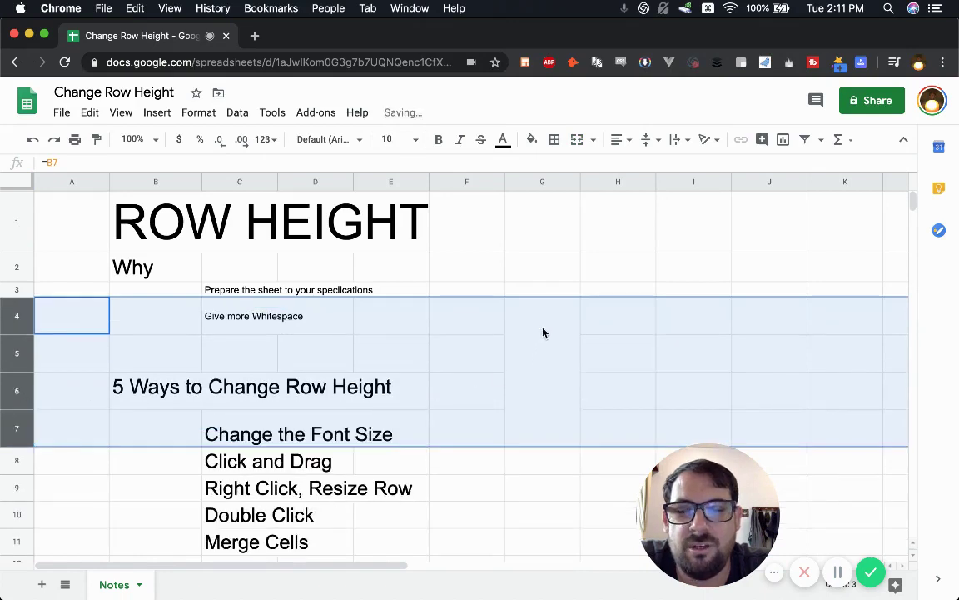
left_click_drag(543, 333, 532, 430)
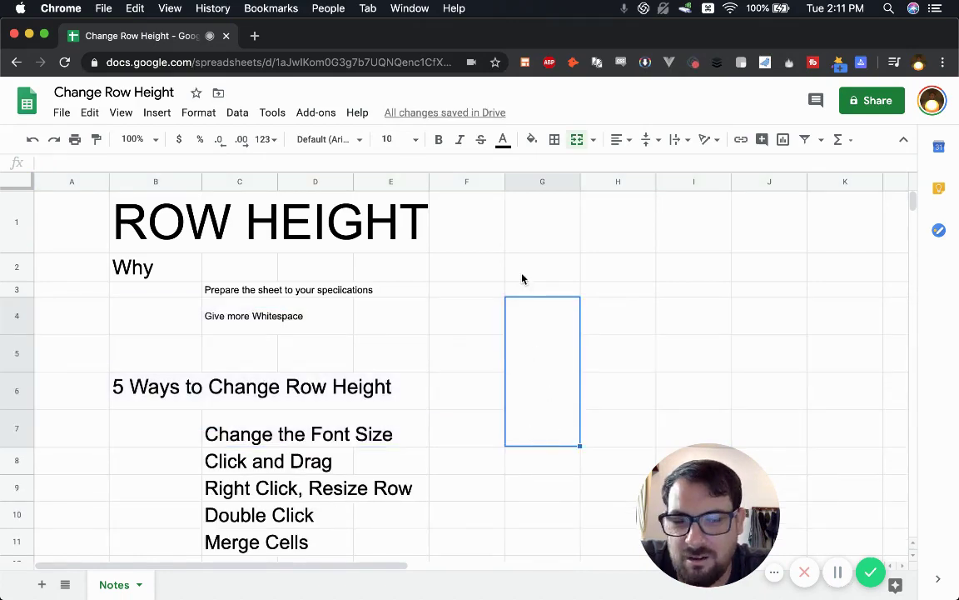
left_click(487, 319)
left_click(467, 365)
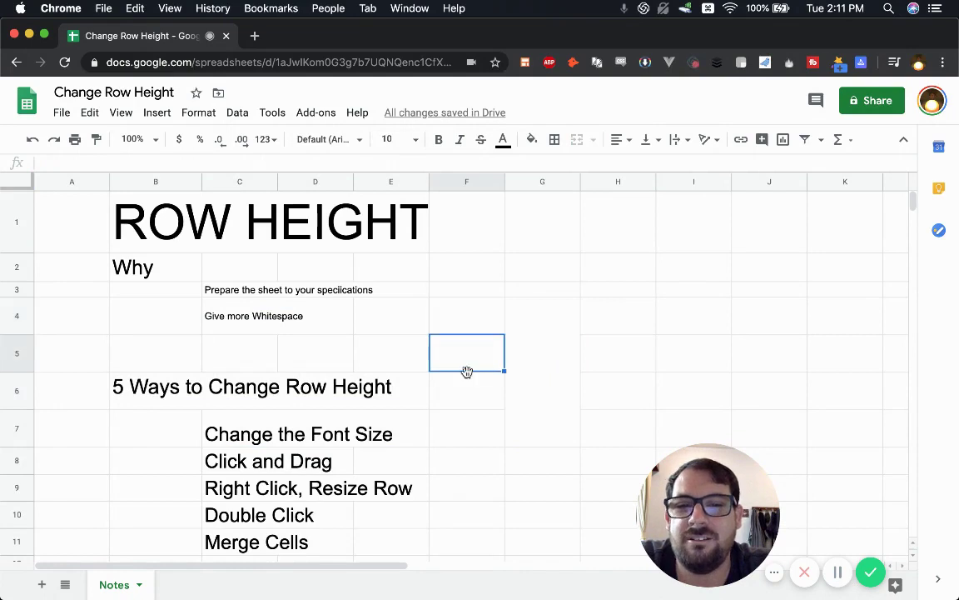
left_click(467, 406)
- Apply all borders to F4:H7 around the merged cell, with a dark line color and a thicker solid line
left_click_drag(467, 316, 620, 437)
left_click(563, 140)
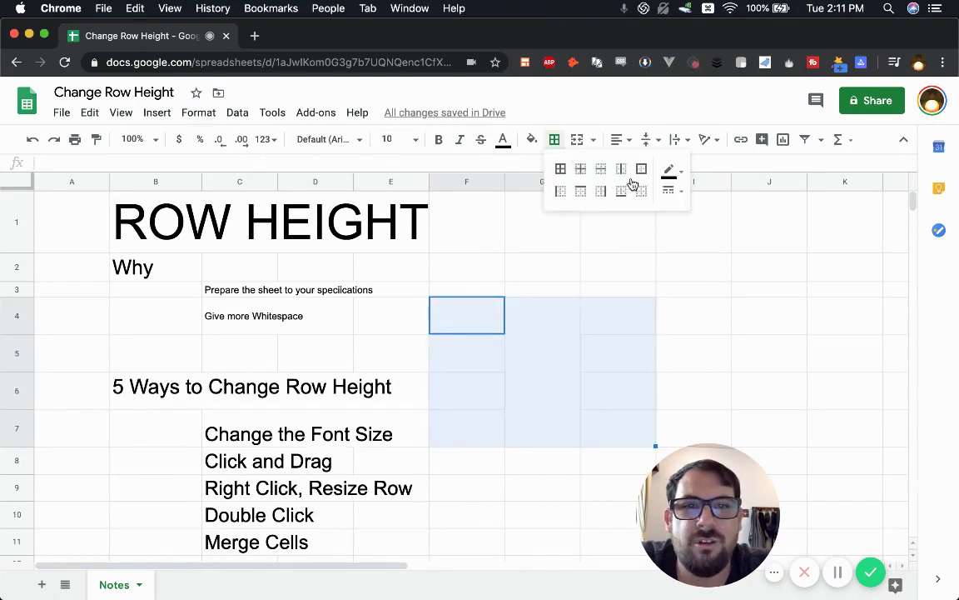
left_click(561, 170)
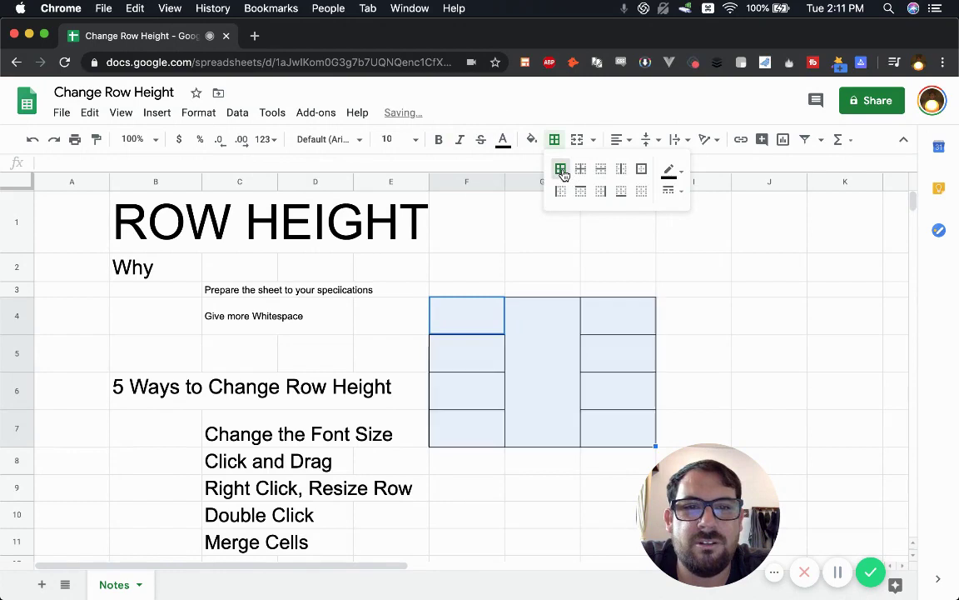
left_click(670, 170)
left_click(677, 222)
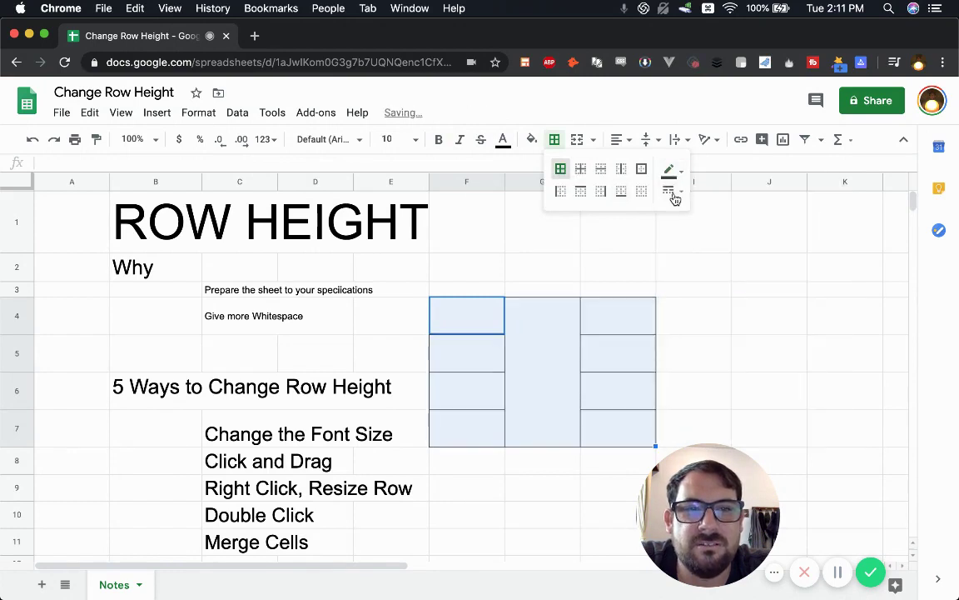
left_click(673, 192)
left_click(723, 257)
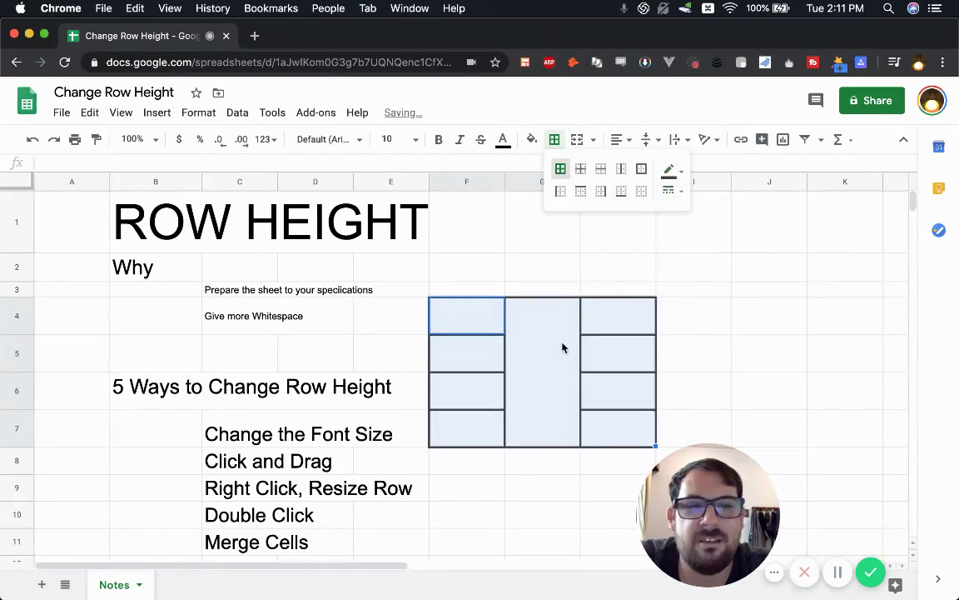
- Widen column G to more than twice its width to enlarge the merged cell
left_click(567, 358)
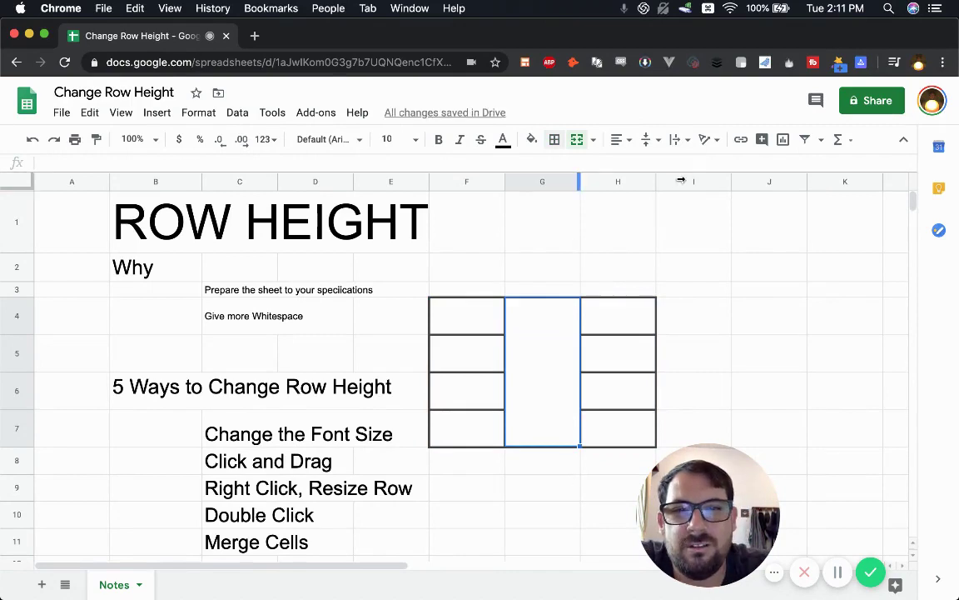
left_click_drag(583, 178, 682, 333)
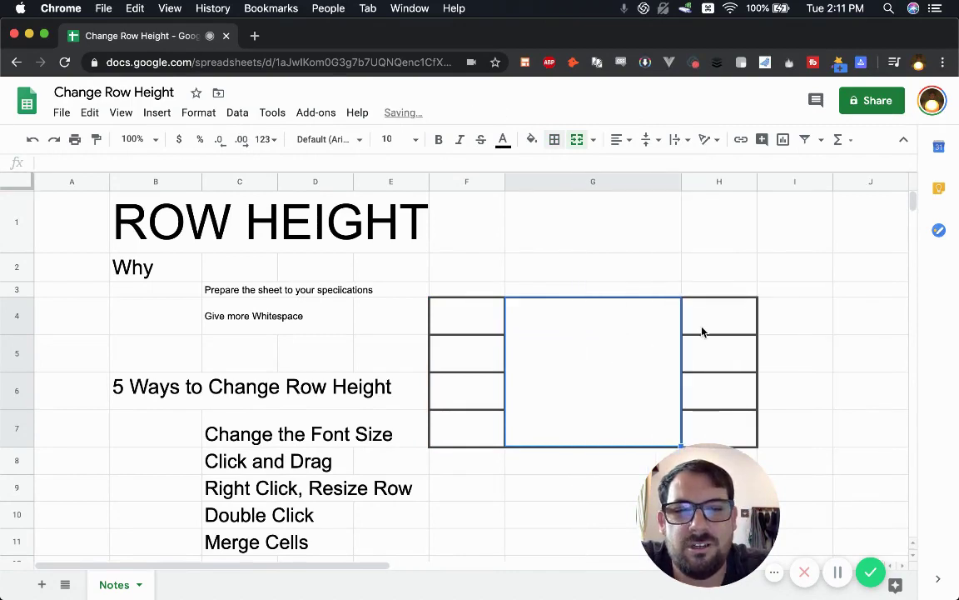
left_click(481, 361)
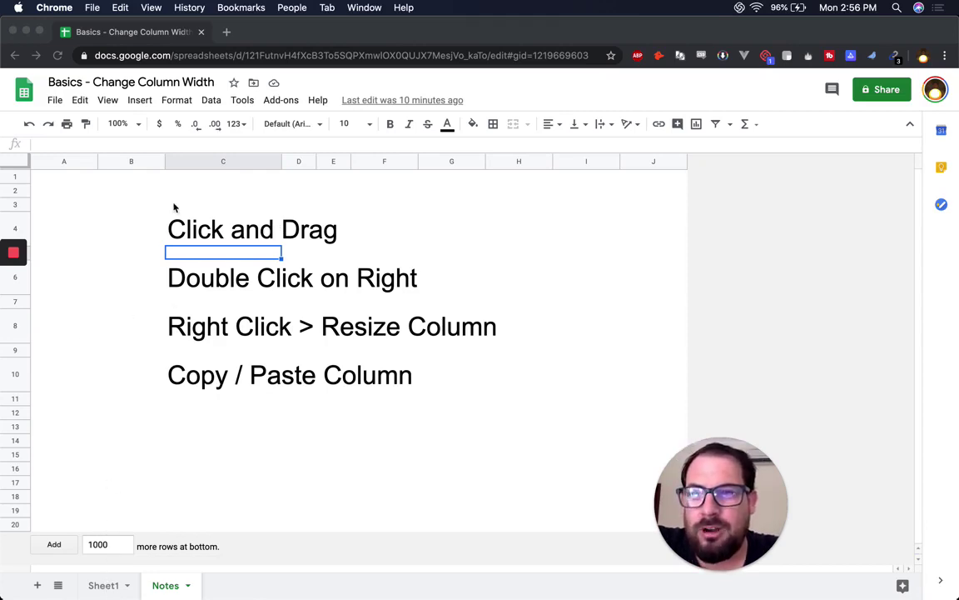
- Widen column C to the end of the text "Click and Drag", return it to roughly its earlier width, and select that text's cell
left_click(252, 165)
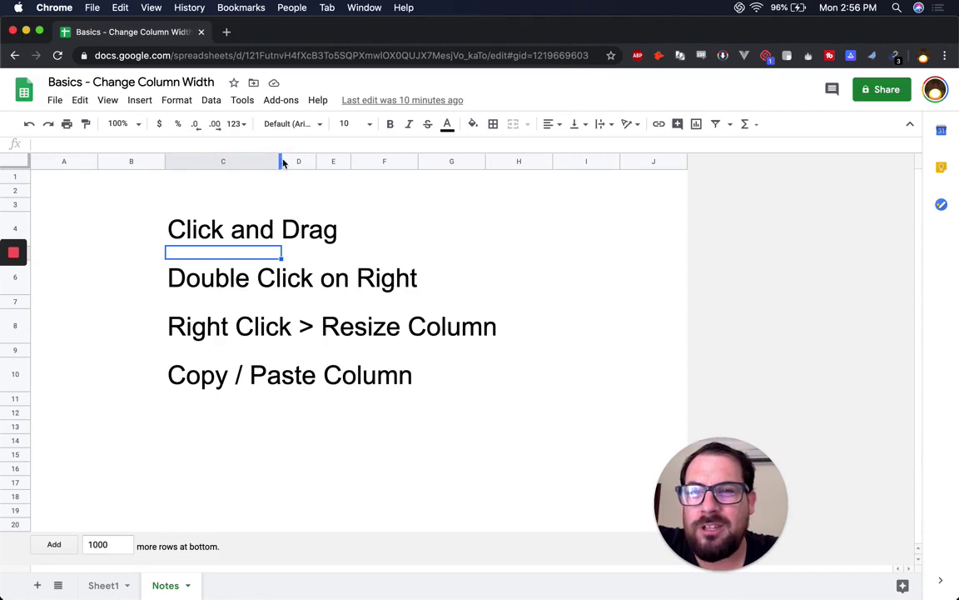
left_click_drag(280, 161, 332, 158)
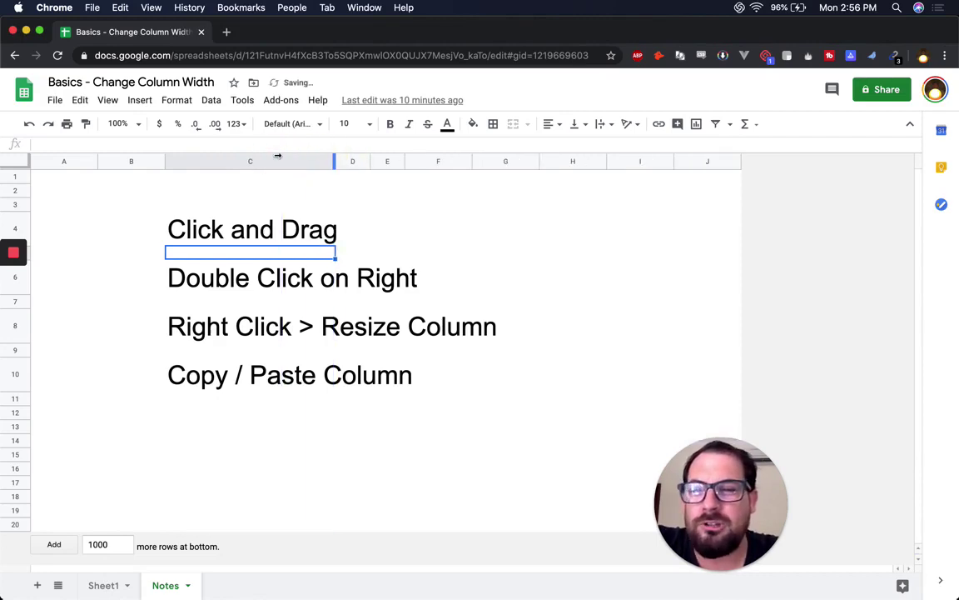
key("super+z")
left_click(222, 218)
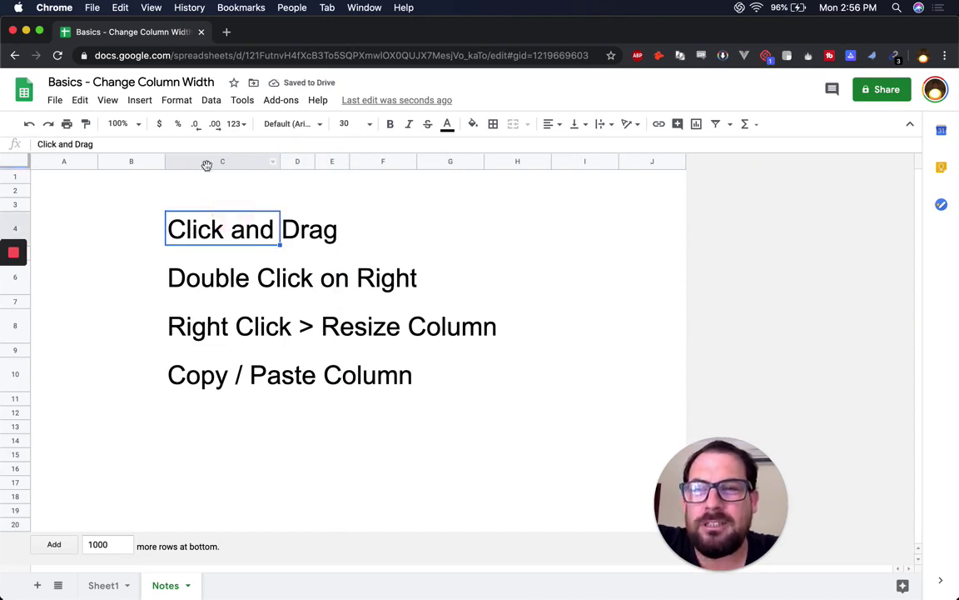
- Fit column C of the Notes sheet to its longest text, select "Right Click > Resize Column", and open Sheet1
left_click(280, 162)
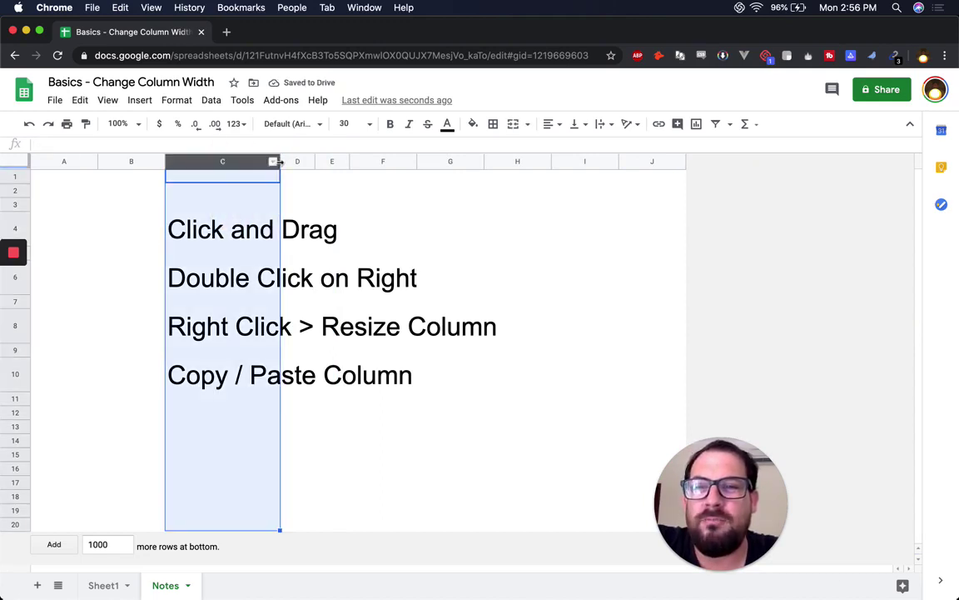
double_click(280, 162)
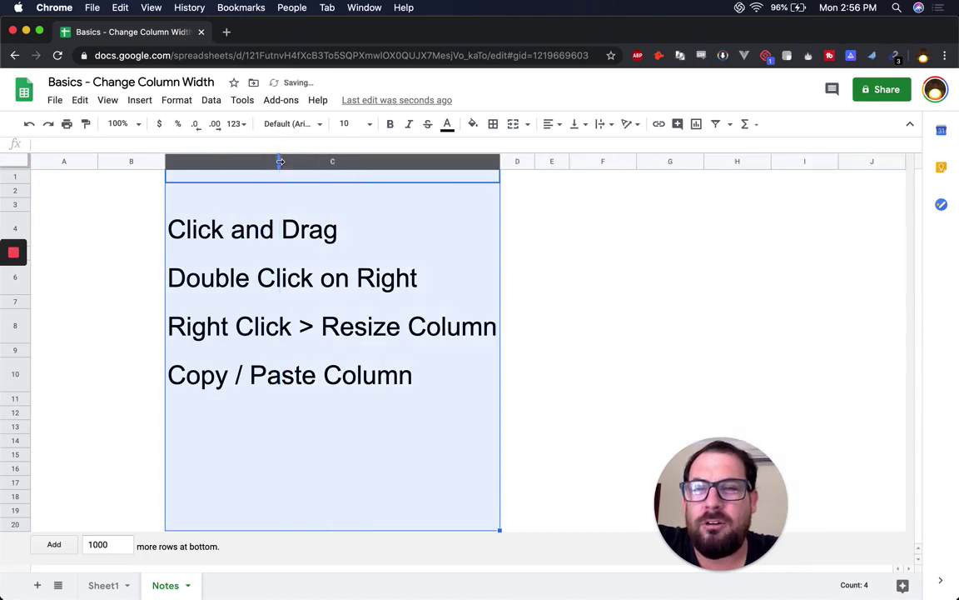
left_click(449, 323)
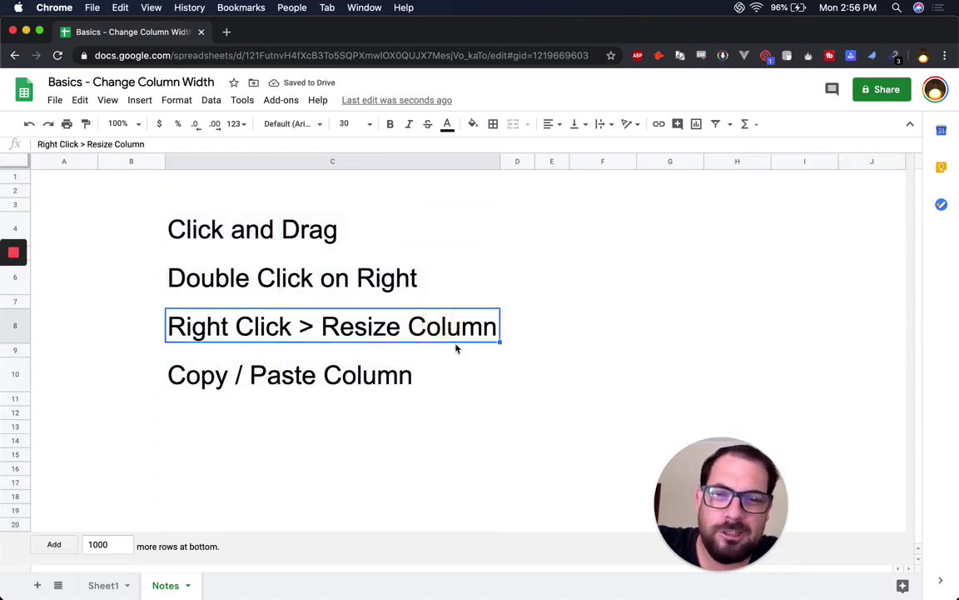
left_click(102, 584)
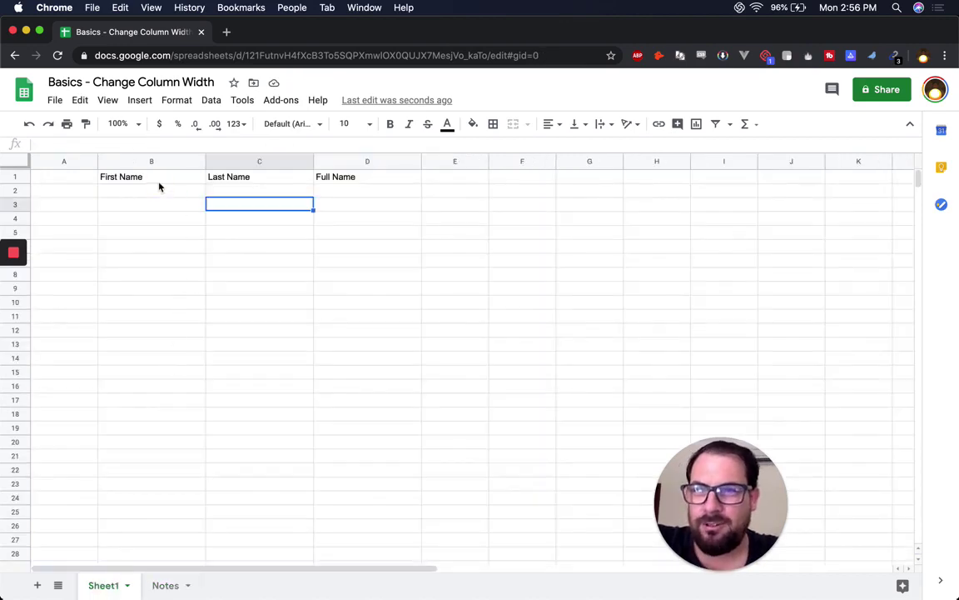
- Fit columns D and C one by one to their header text, and undo both width changes
left_click(289, 180)
left_click(397, 179)
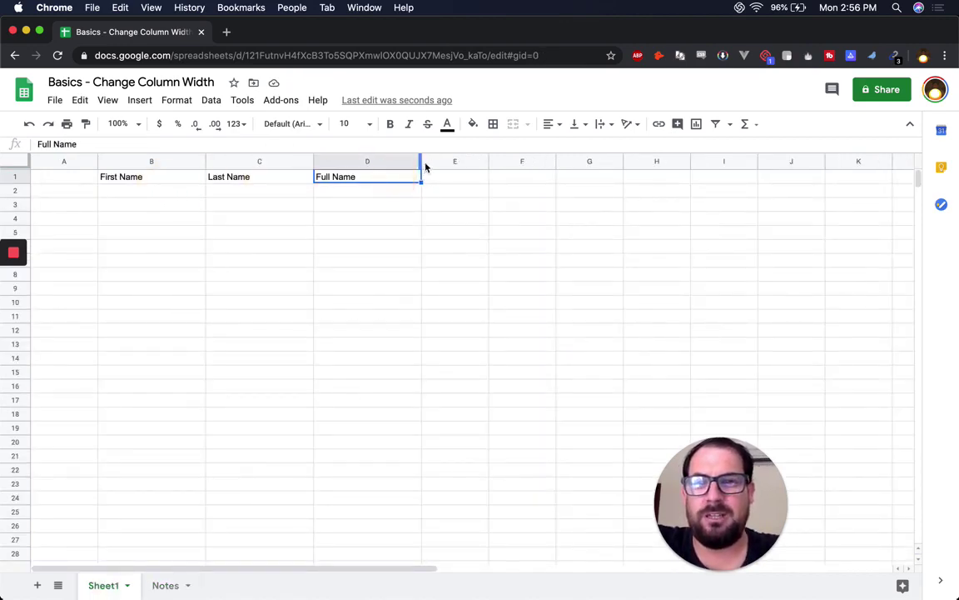
double_click(422, 159)
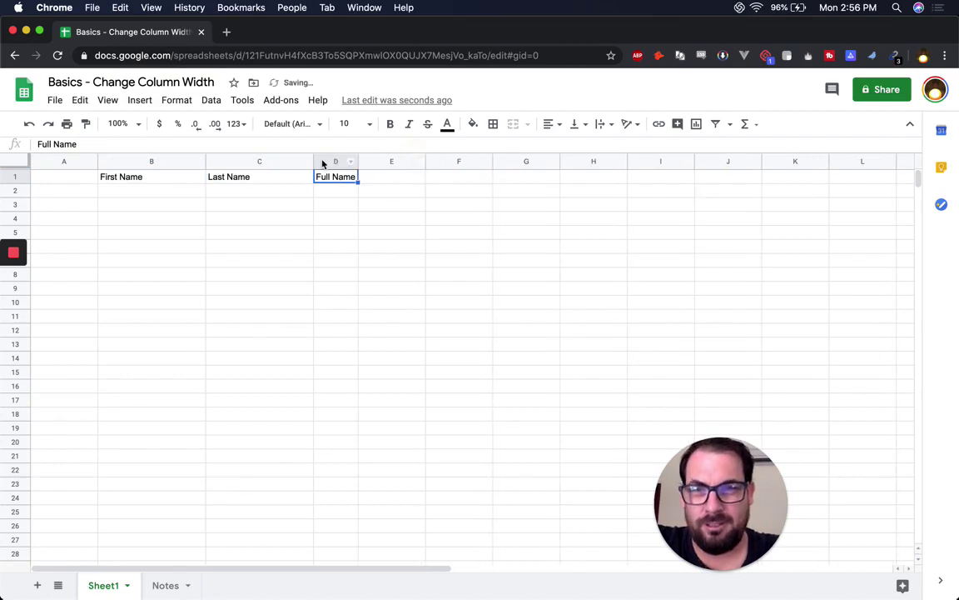
left_click_drag(258, 187, 253, 188)
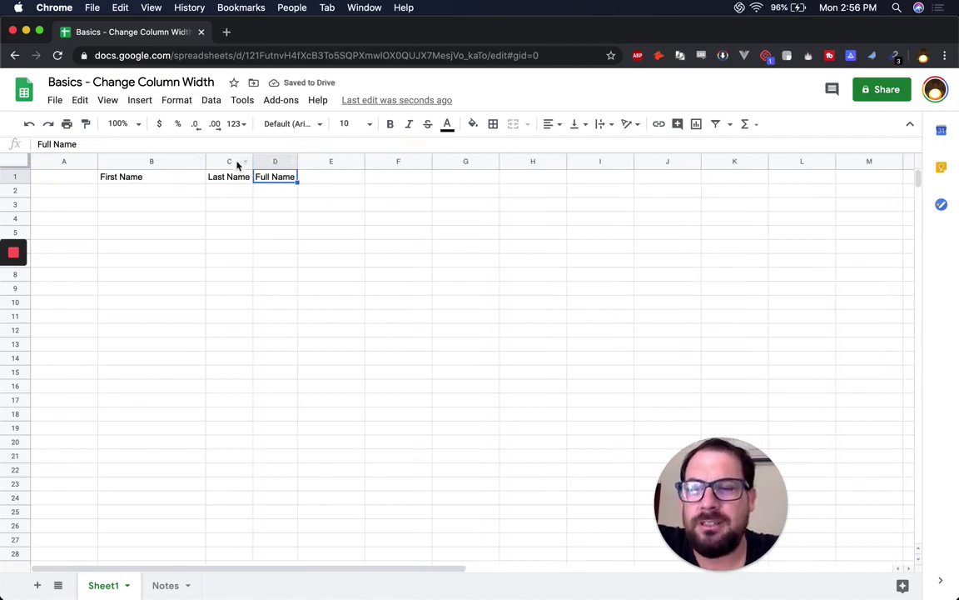
key("super+z")
key("super+z")
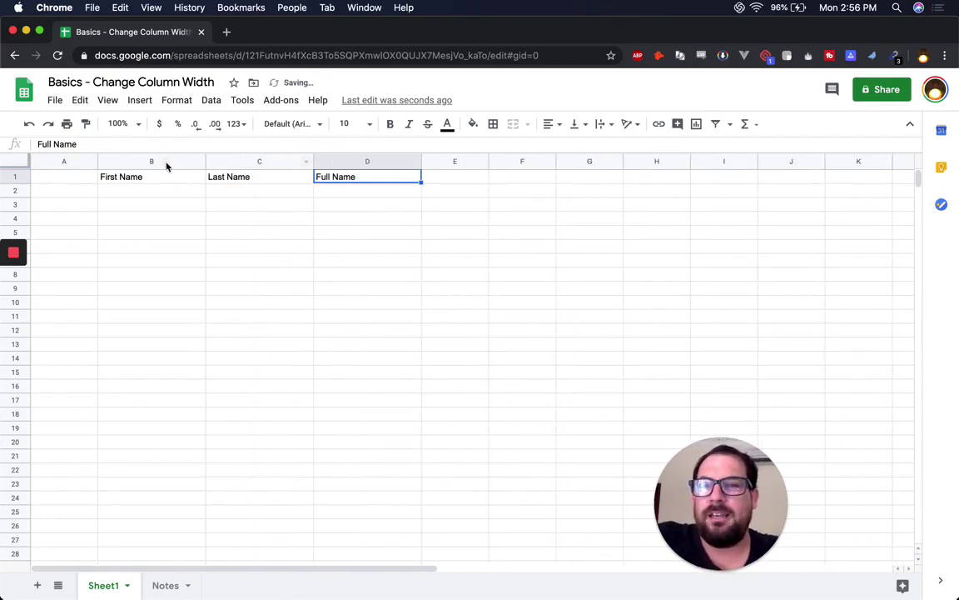
- Fit columns B through D together to their header text and select the "Last Name" cell
left_click_drag(166, 166, 344, 162)
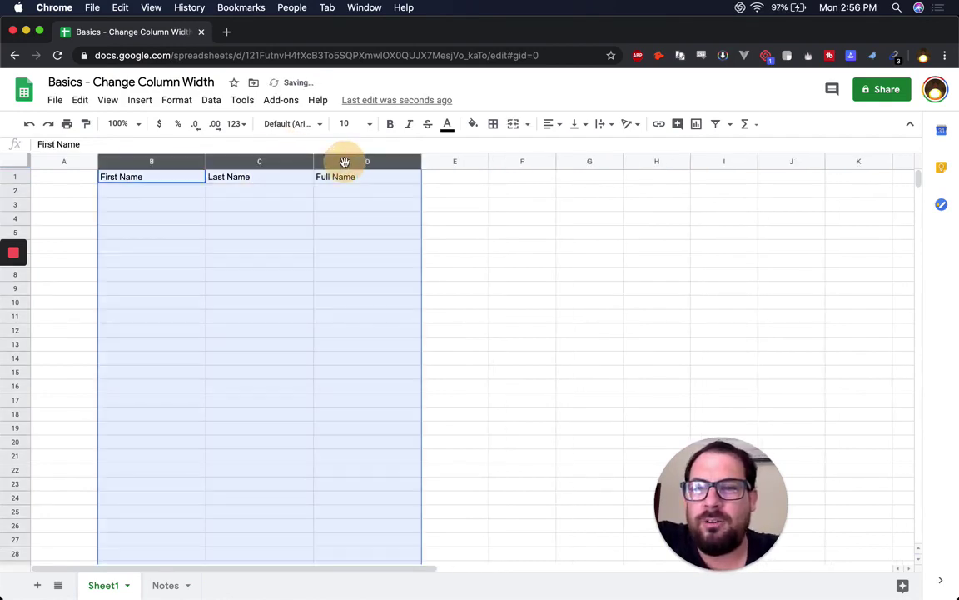
double_click(207, 161)
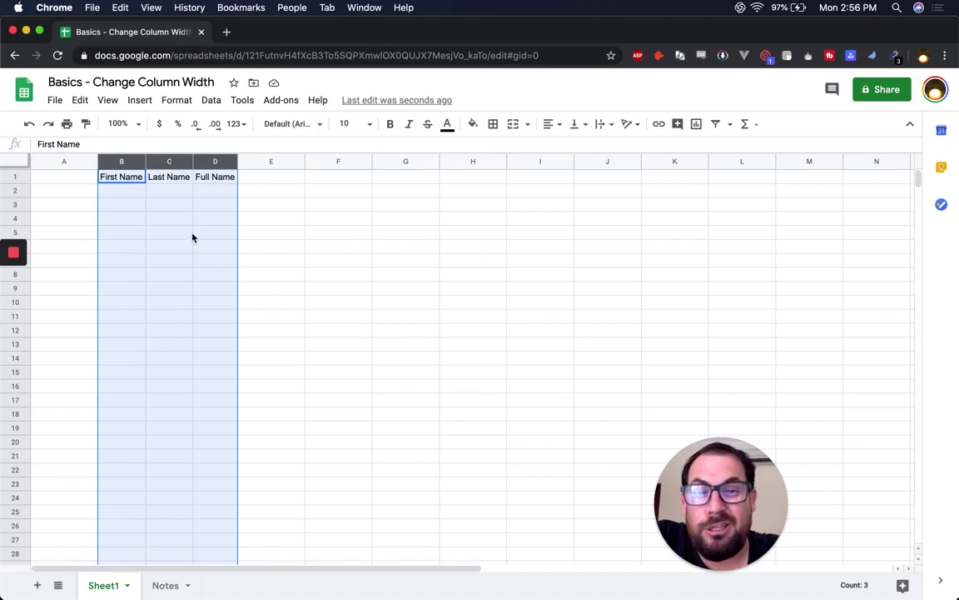
left_click(167, 184)
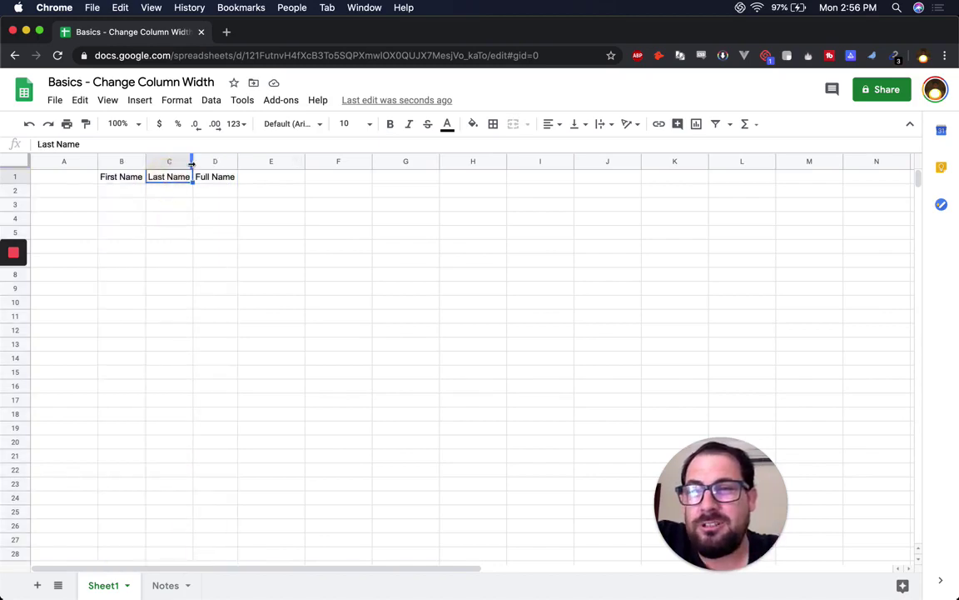
- Widen column C to about three times its fitted width, and refit it to the "Last Name" header
double_click(192, 161)
left_click_drag(287, 177, 288, 177)
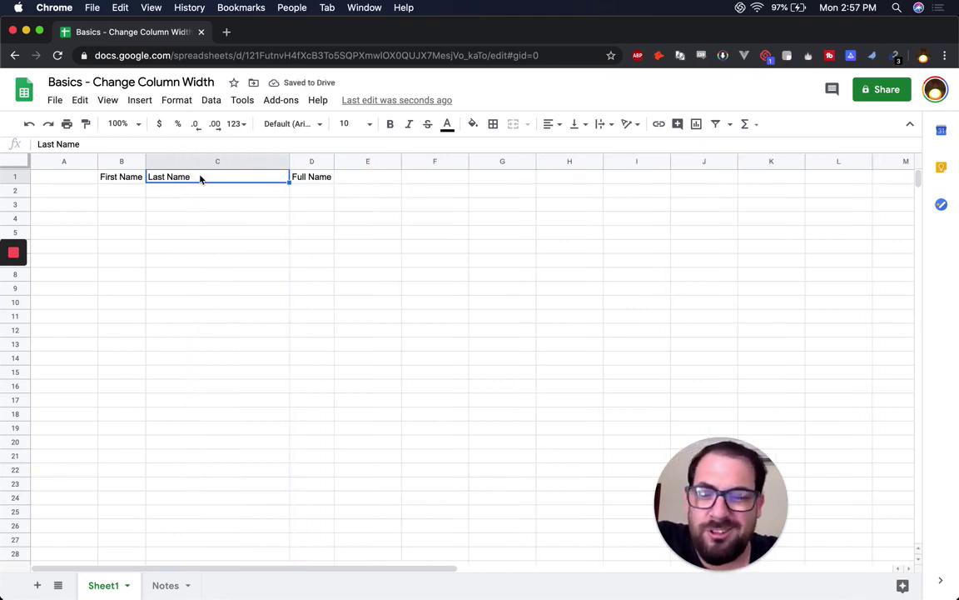
double_click(287, 162)
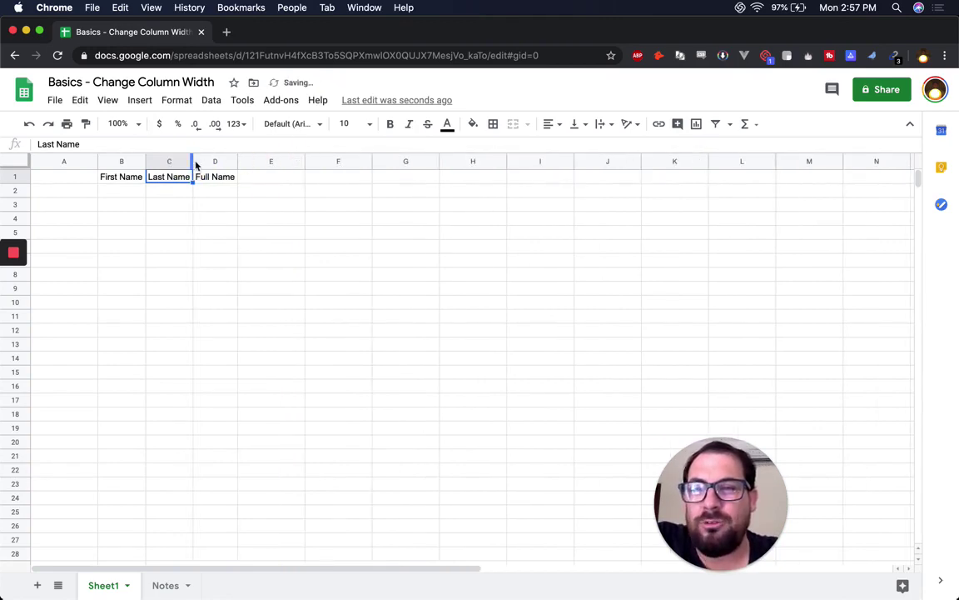
- Stretch column C to many times its header's width, and narrow it partway back
left_click_drag(192, 162, 589, 158)
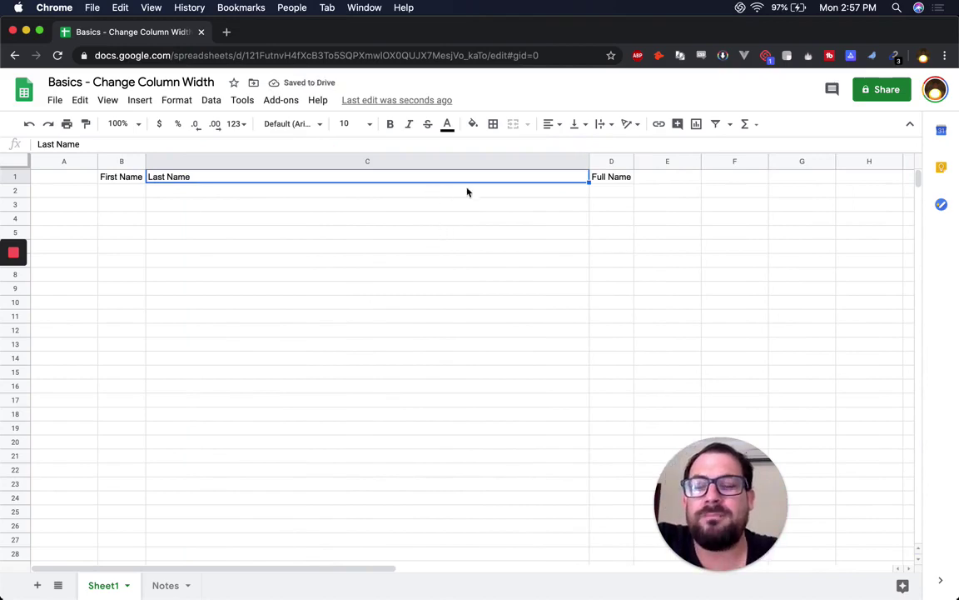
left_click_drag(589, 157, 314, 159)
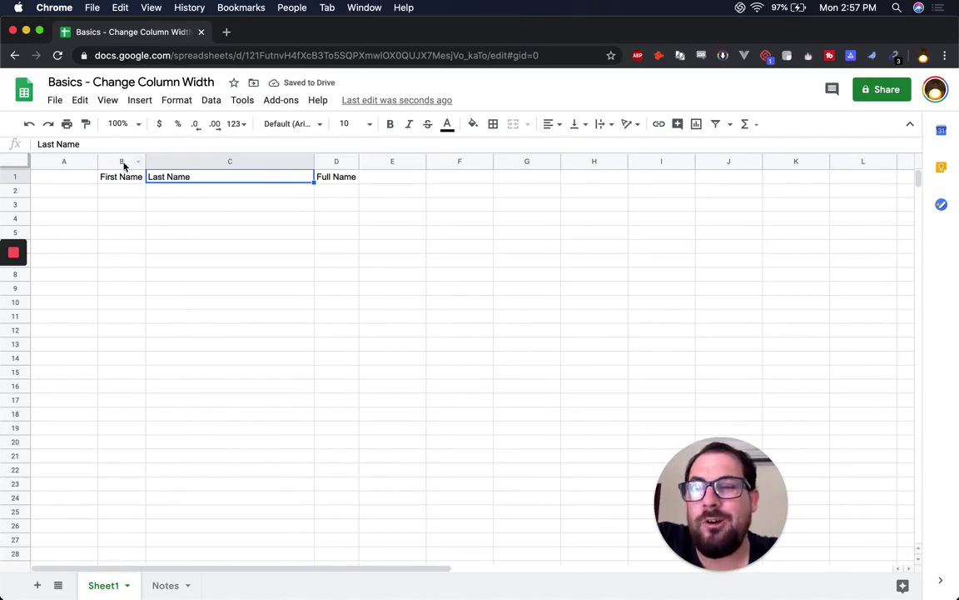
left_click_drag(125, 191, 117, 331)
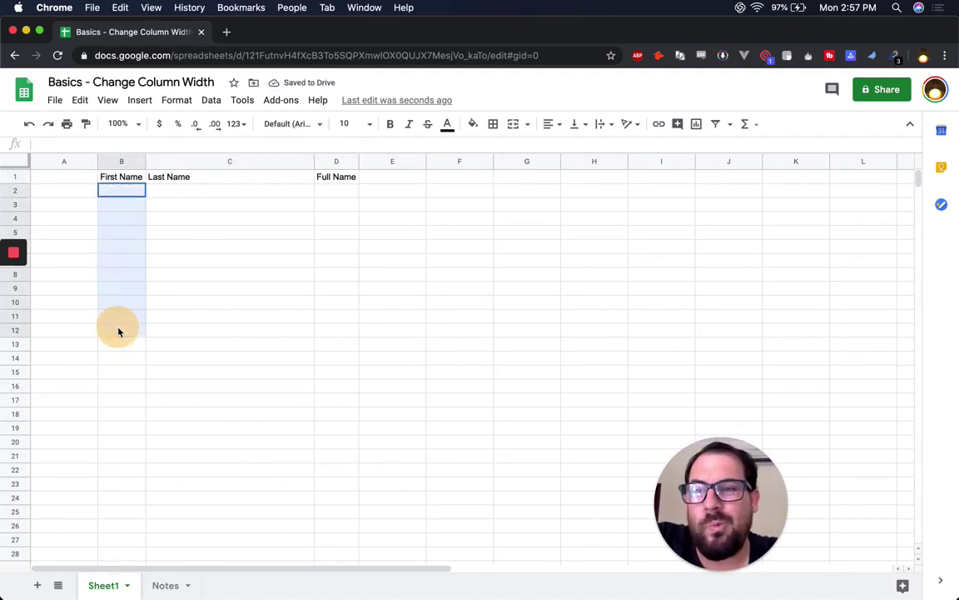
left_click(206, 204)
left_click(219, 405, "shift")
left_click_drag(345, 237, 344, 368)
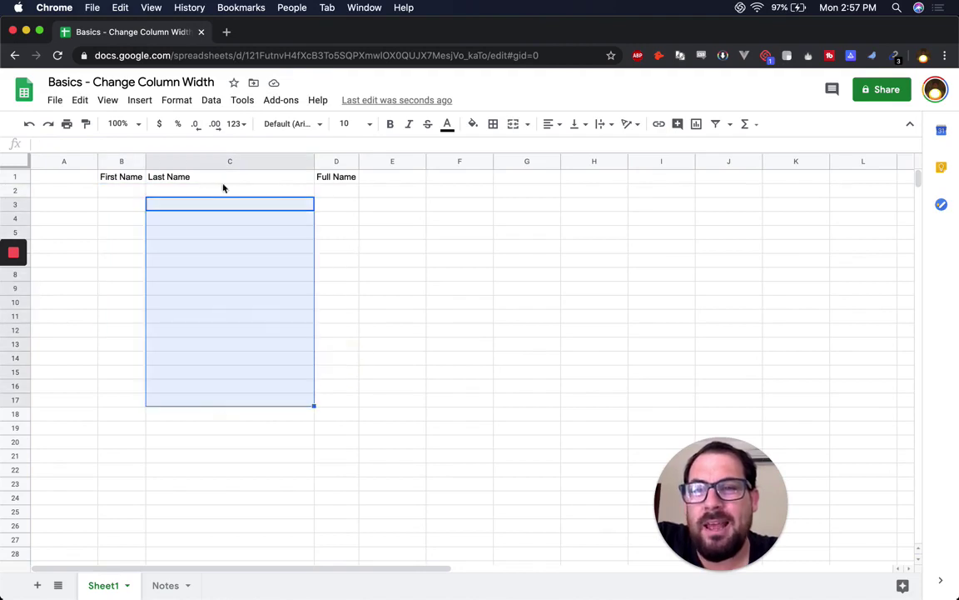
- Fit columns B through D to their headers together, and widen all three equally, leaving some space beside each header
left_click_drag(129, 161, 358, 161)
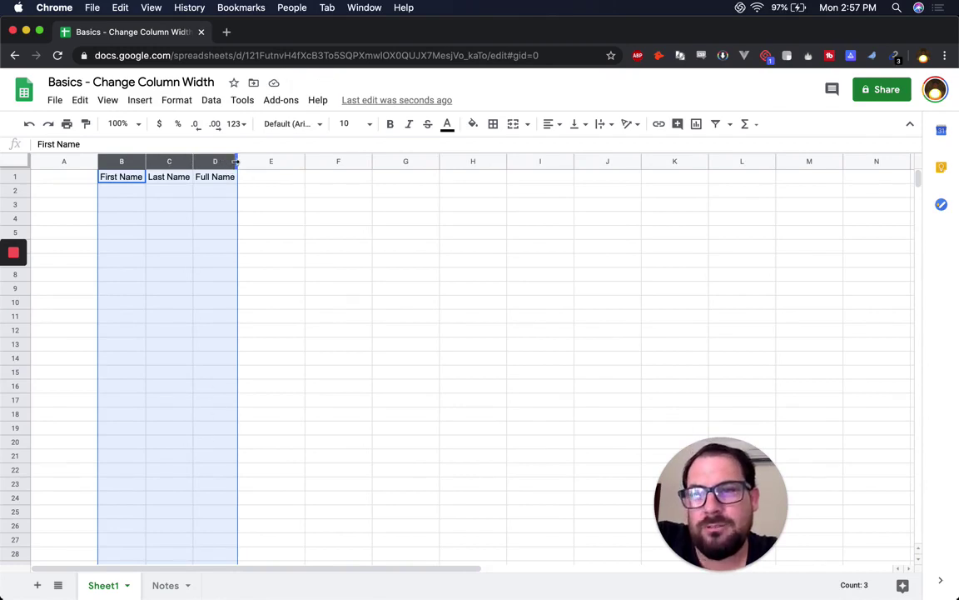
left_click_drag(236, 163, 270, 158)
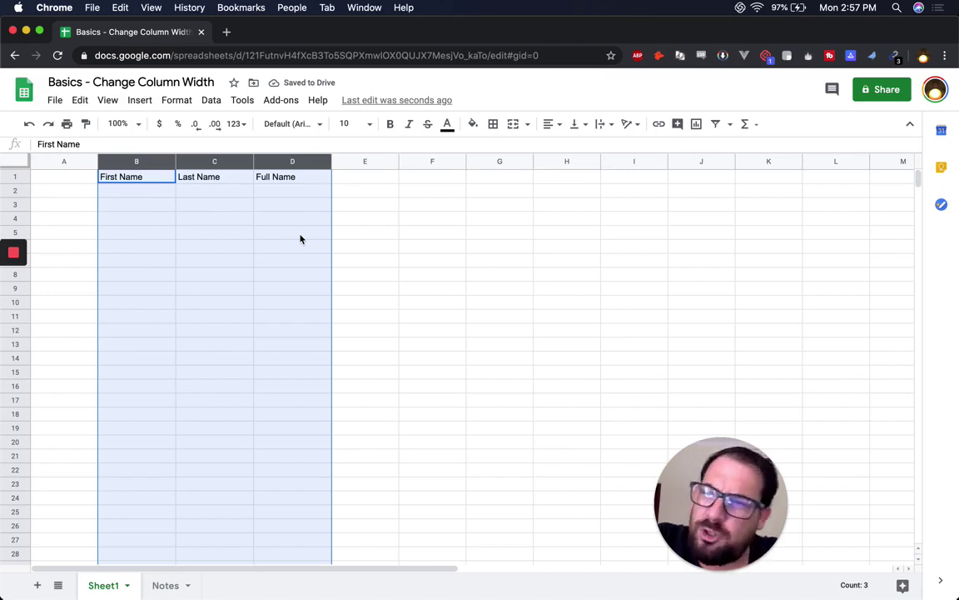
left_click(141, 181)
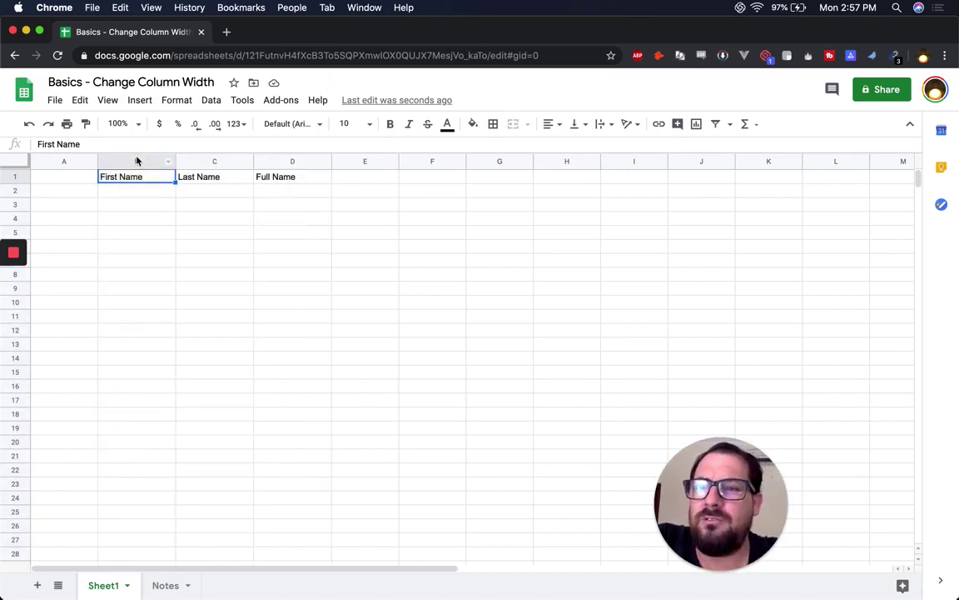
- Reselect columns B through D and widen them together to an equal width of about 194 pixels each
left_click(136, 161)
left_click_drag(315, 162, 161, 157)
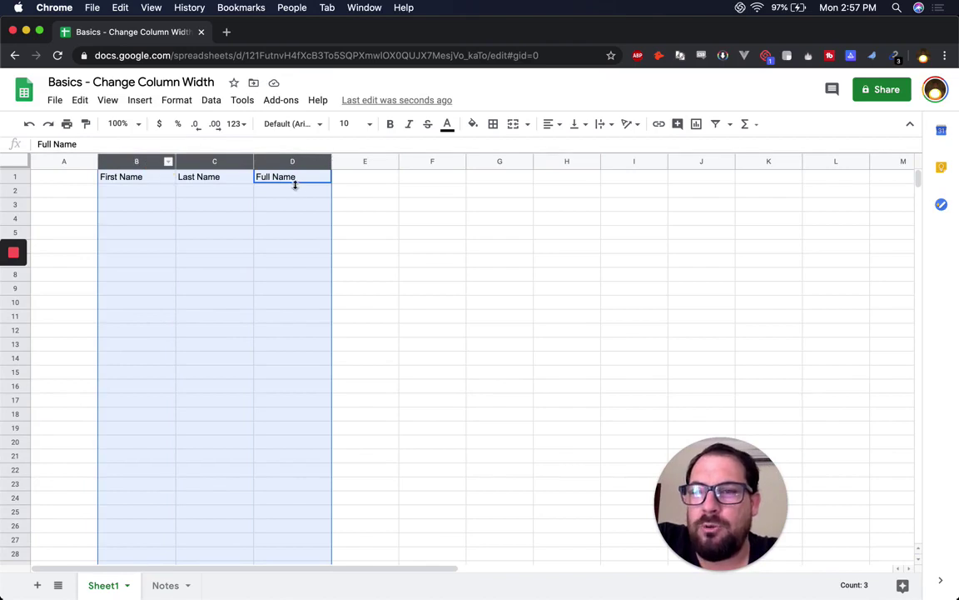
left_click_drag(331, 161, 381, 170)
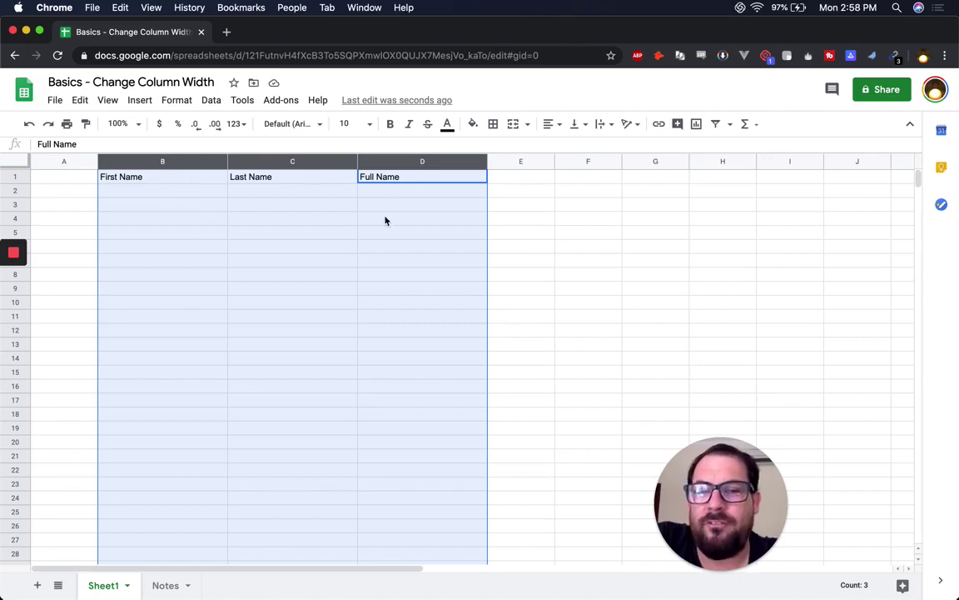
- Check the Notes sheet, and view the resize option for columns B through D on Sheet1 without applying it
left_click(164, 588)
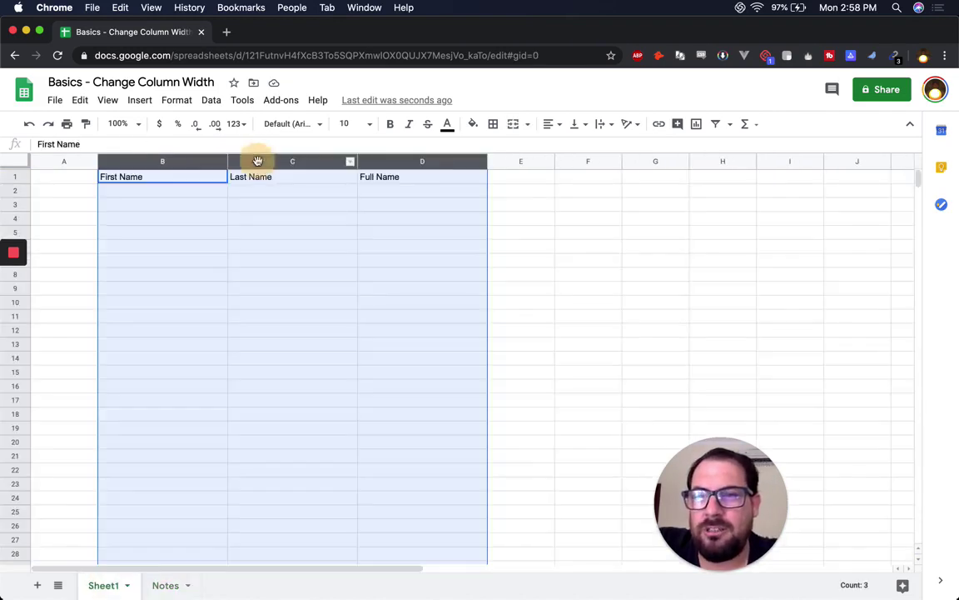
right_click(259, 161)
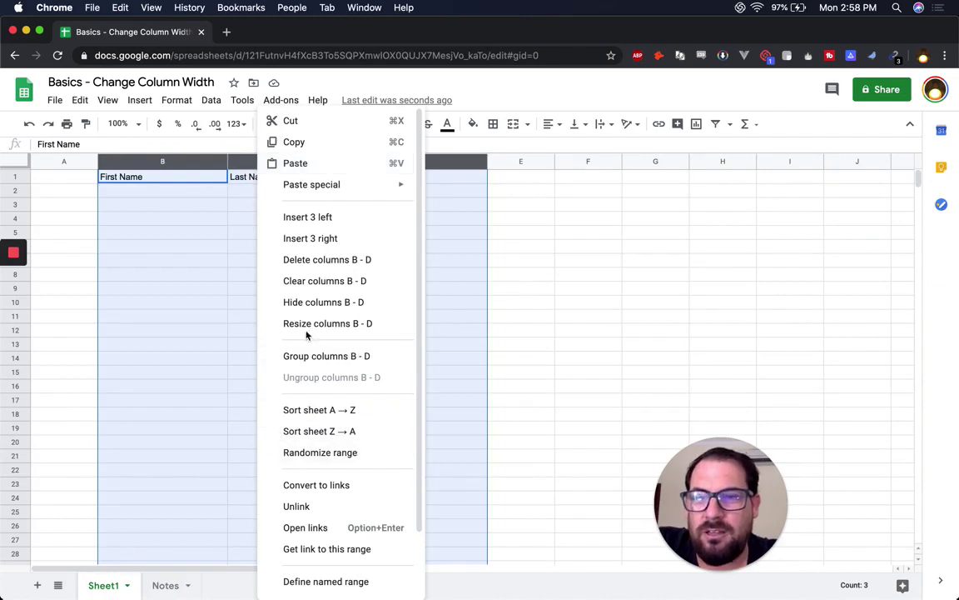
left_click(144, 287)
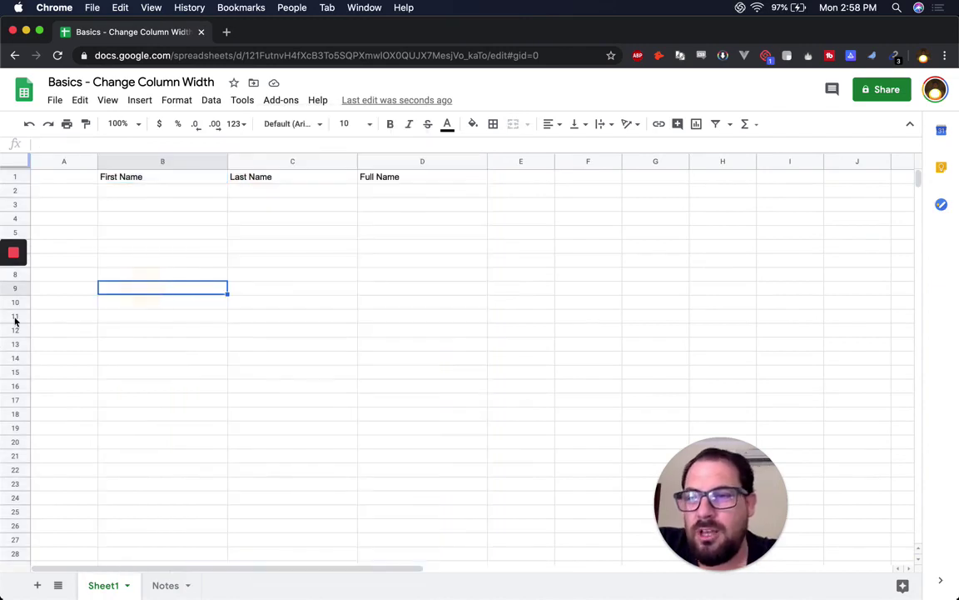
- Compare selecting whole rows and a column, and view the Resize row option for row 19 without applying it
left_click(14, 317)
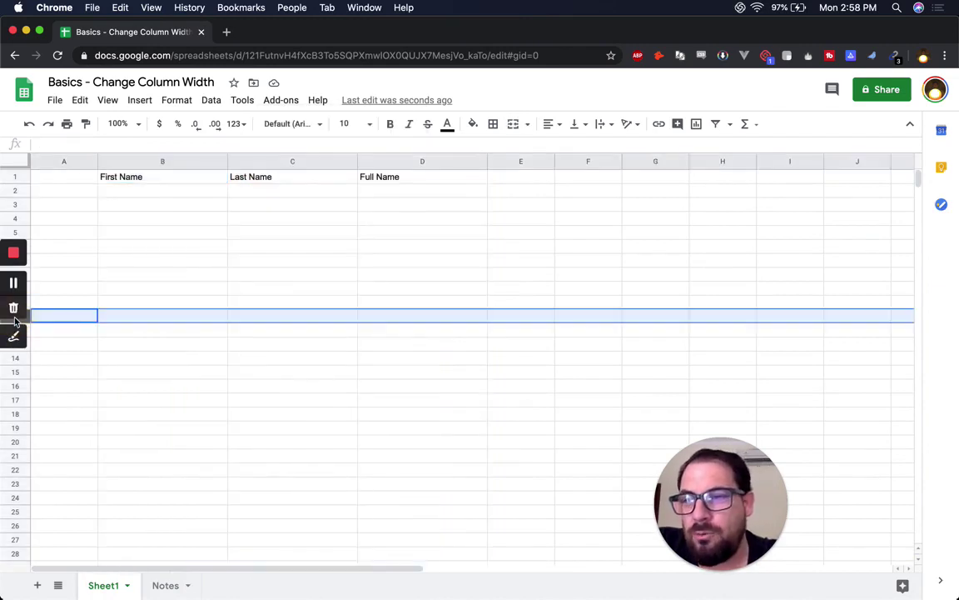
left_click(15, 386)
left_click(317, 161)
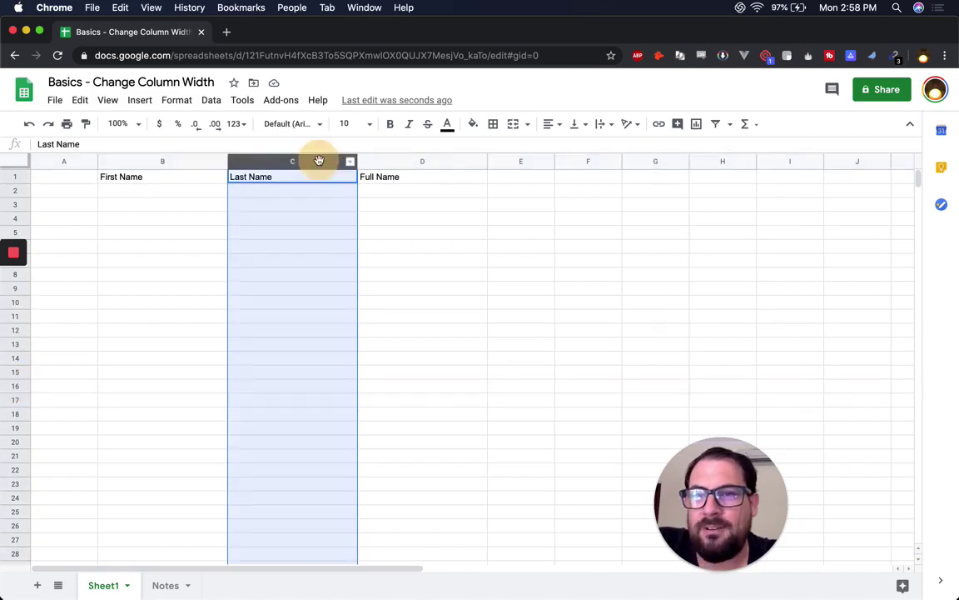
left_click(15, 427)
right_click(15, 427)
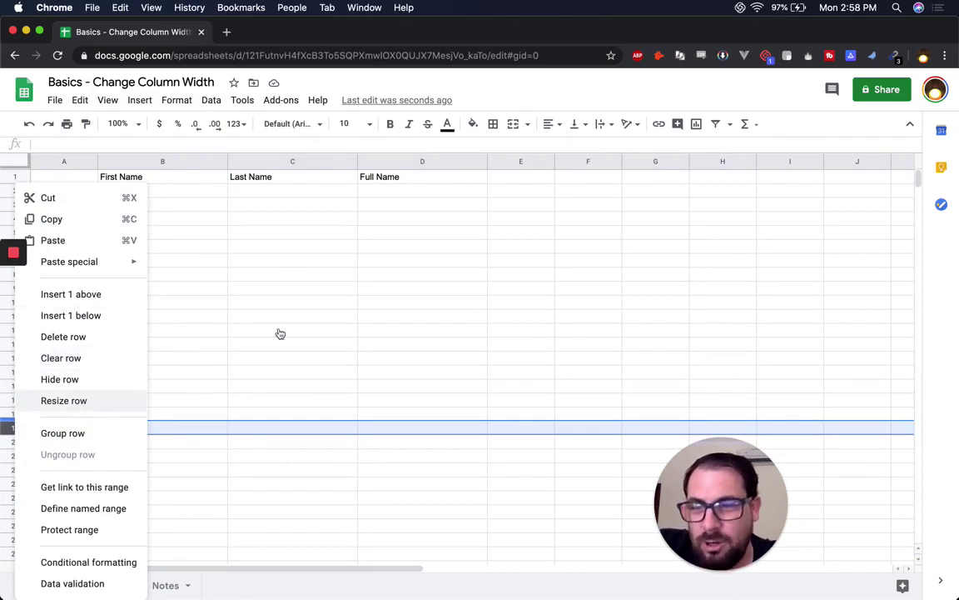
left_click(354, 140)
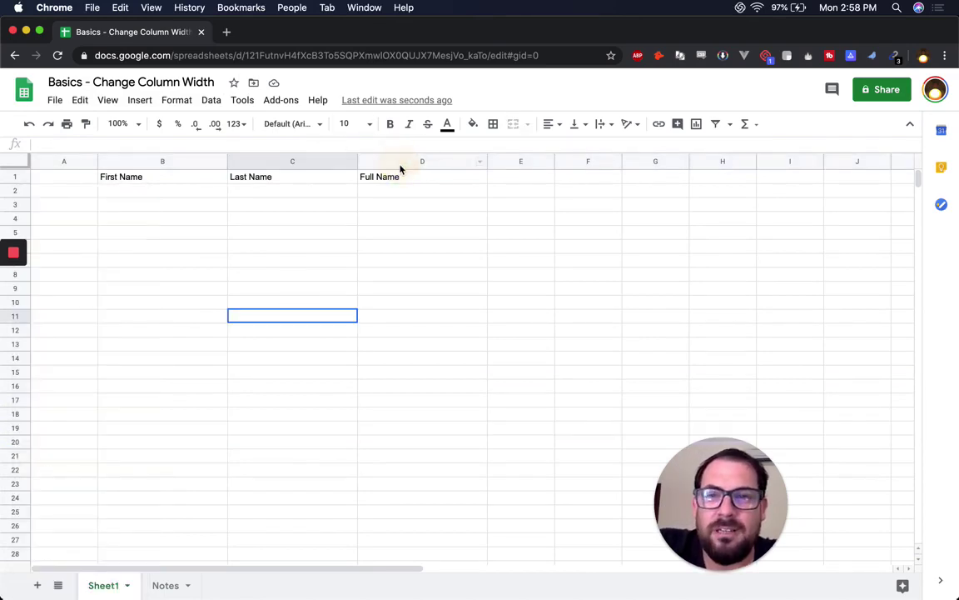
- Resize column D to an exact width of 200 pixels, trying the Fit to data option without keeping it
left_click(402, 163)
right_click(400, 162)
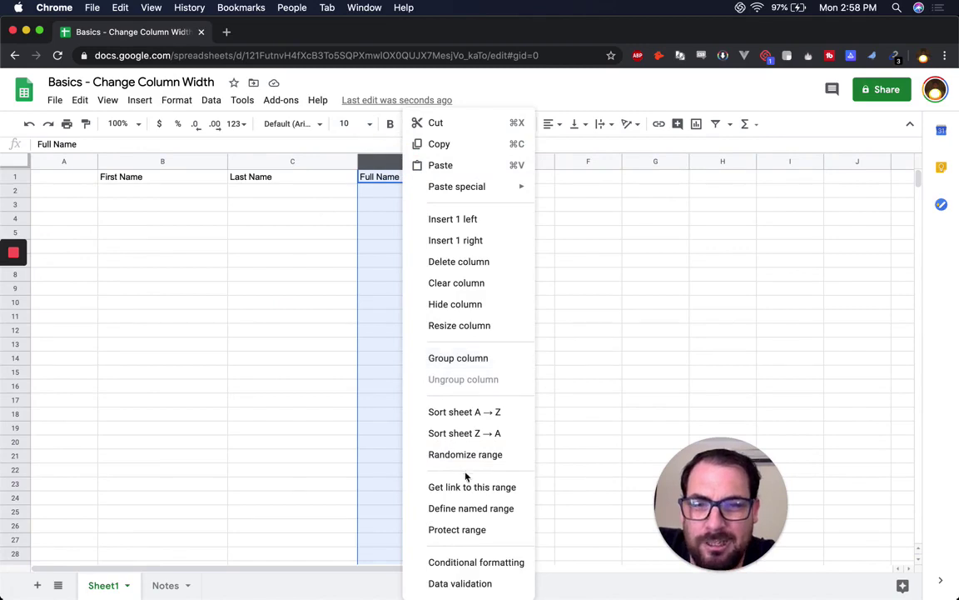
left_click(465, 331)
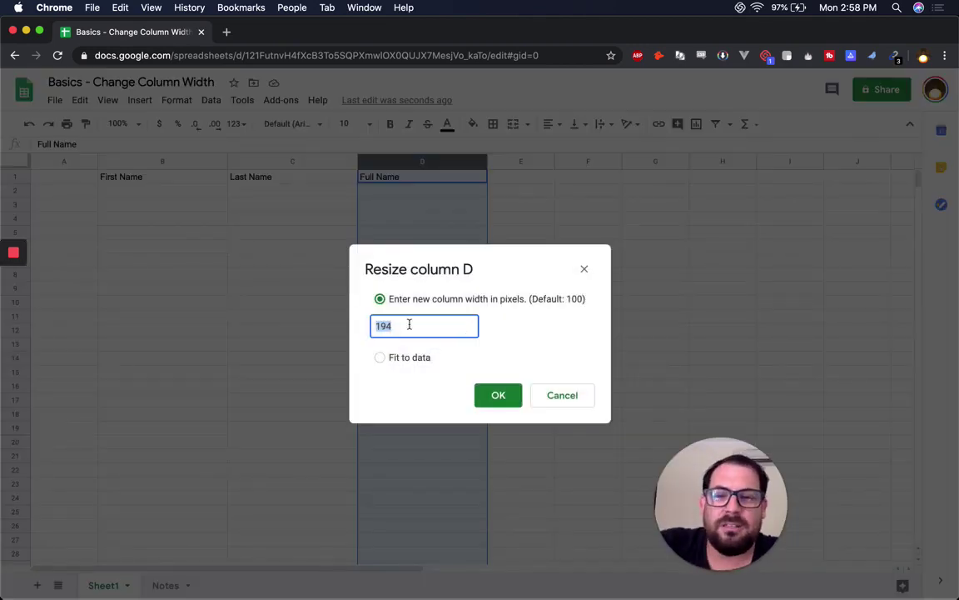
left_click(380, 357)
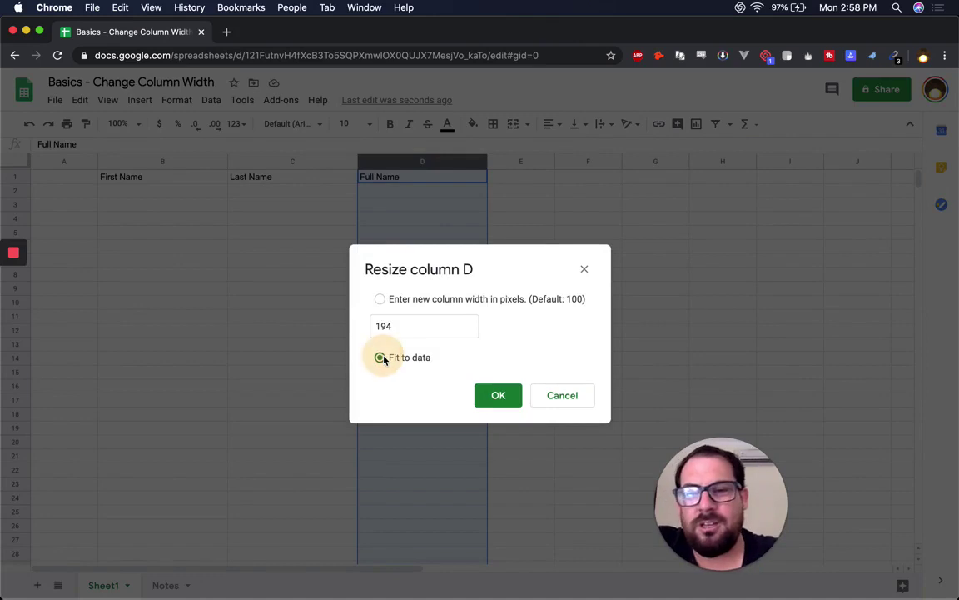
left_click(379, 298)
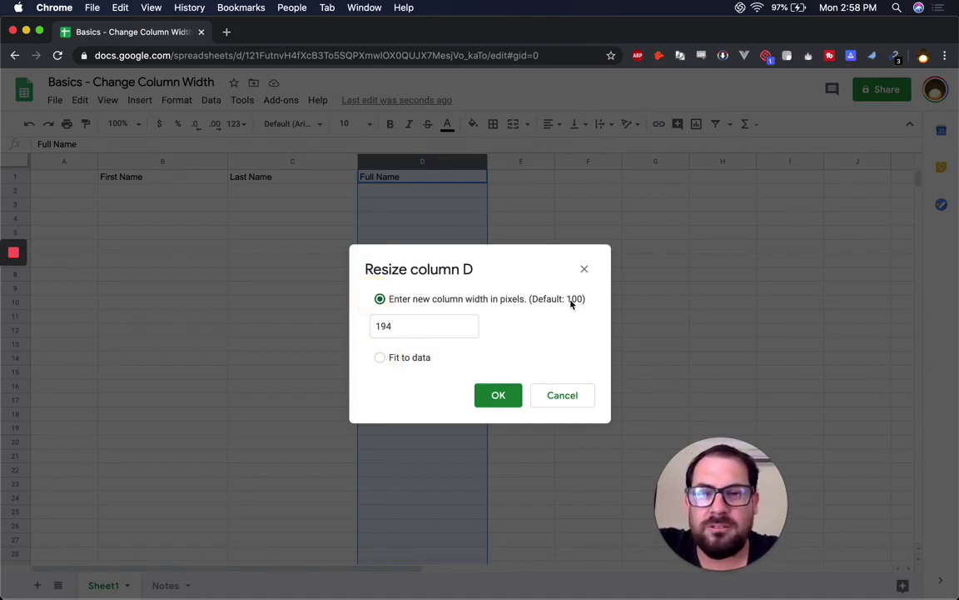
left_click(401, 333)
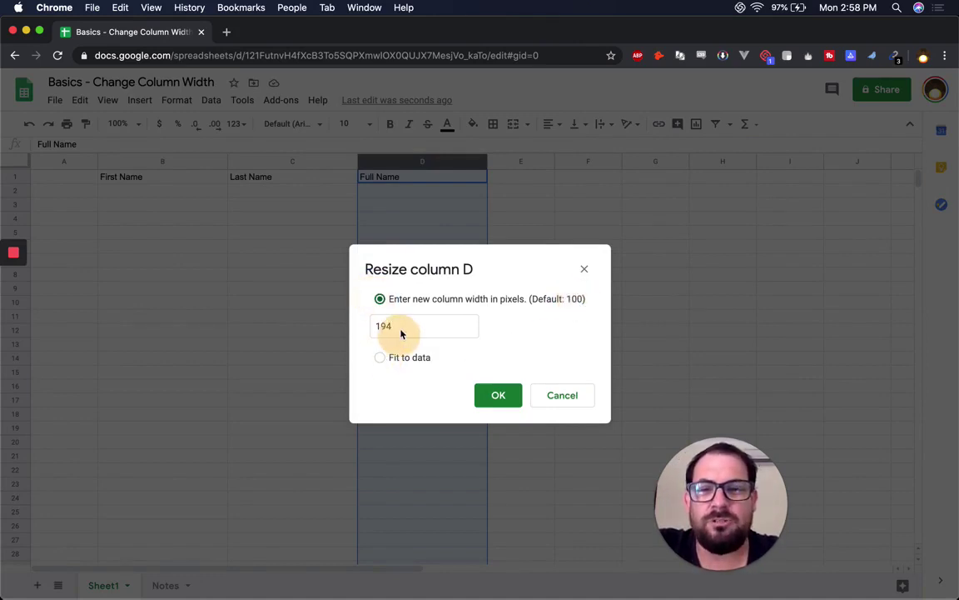
left_click_drag(403, 328, 341, 327)
type("200")
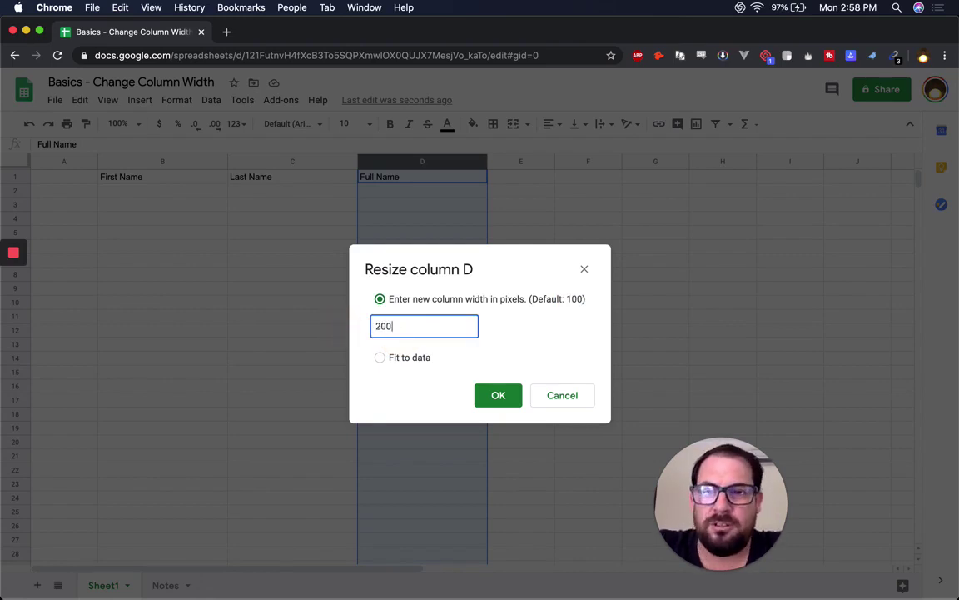
left_click(498, 395)
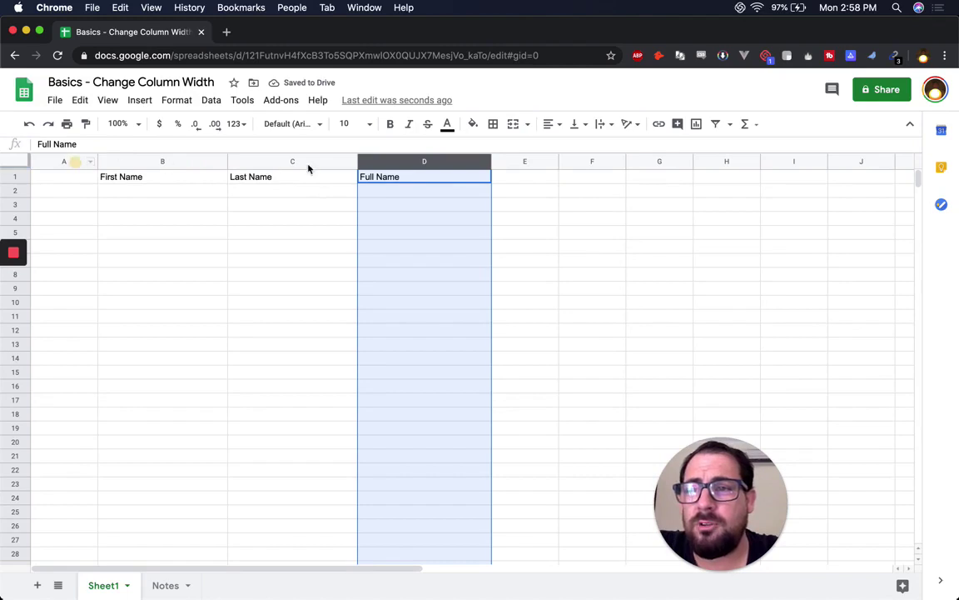
- Select columns A through E and resize them together to a width of 200 pixels each
left_click_drag(74, 161, 508, 160)
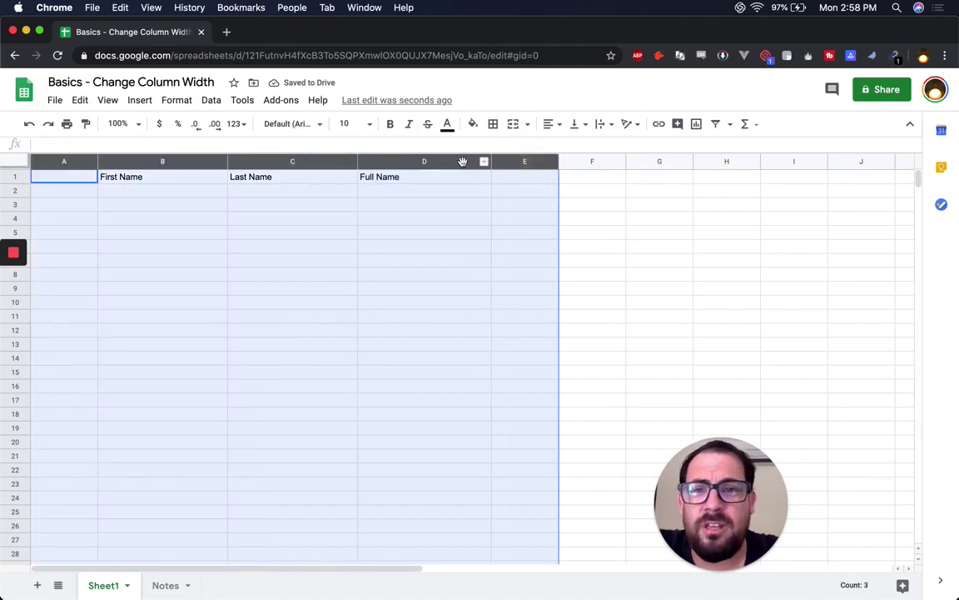
right_click(462, 160)
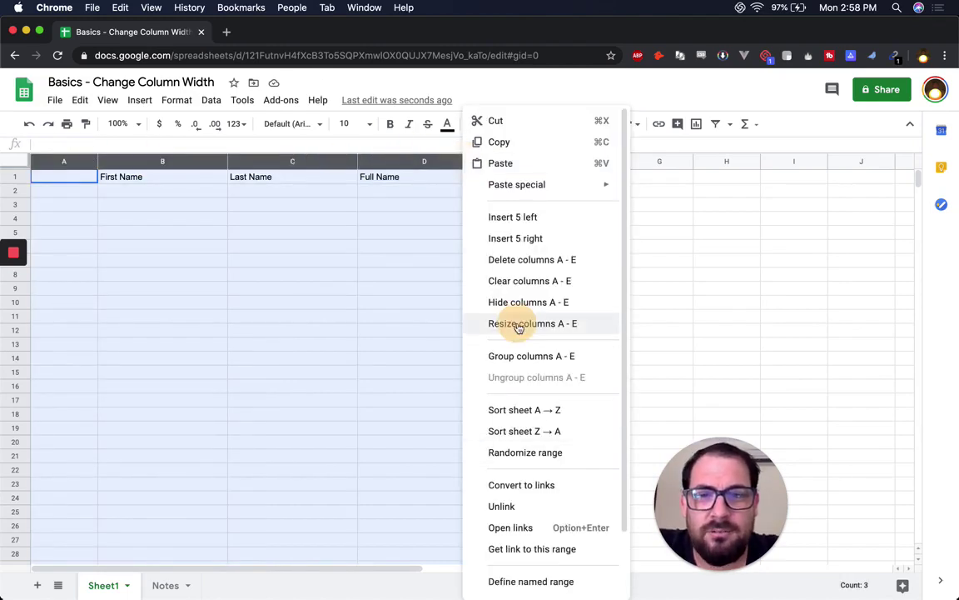
left_click(475, 323)
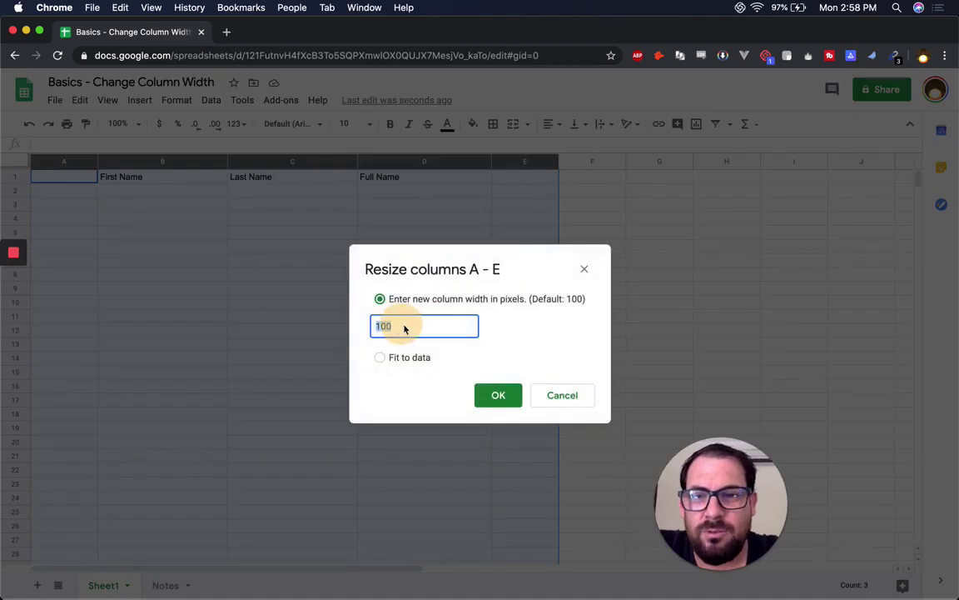
type("200")
left_click(512, 401)
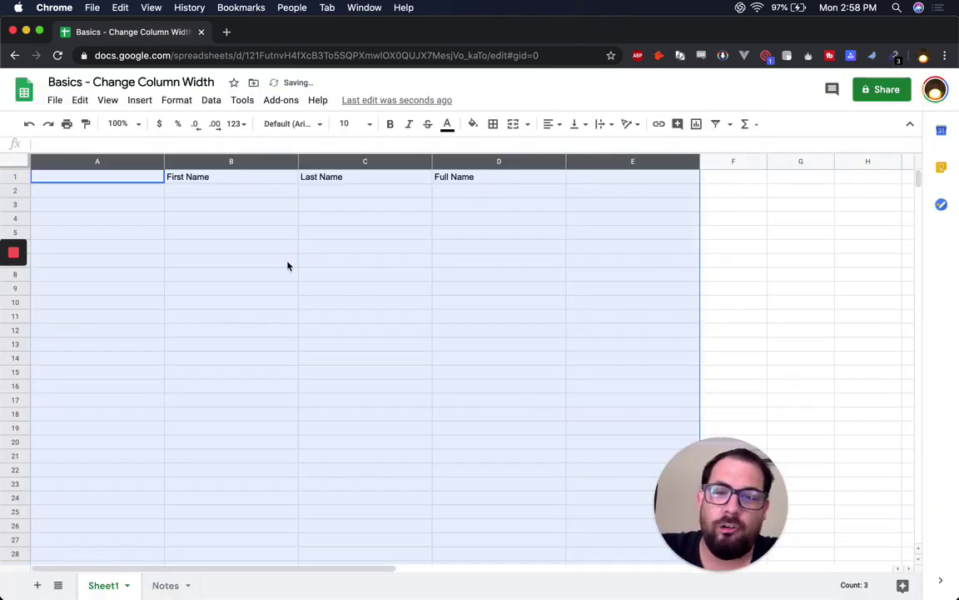
- Check the Copy / Paste Column entry on the Notes sheet, and return to Sheet1
left_click(170, 583)
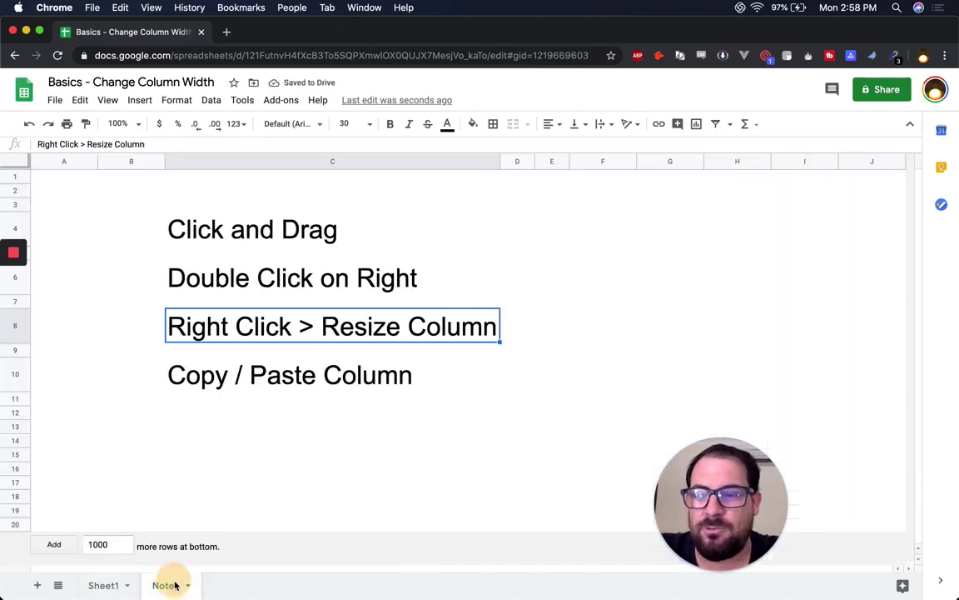
left_click(221, 379)
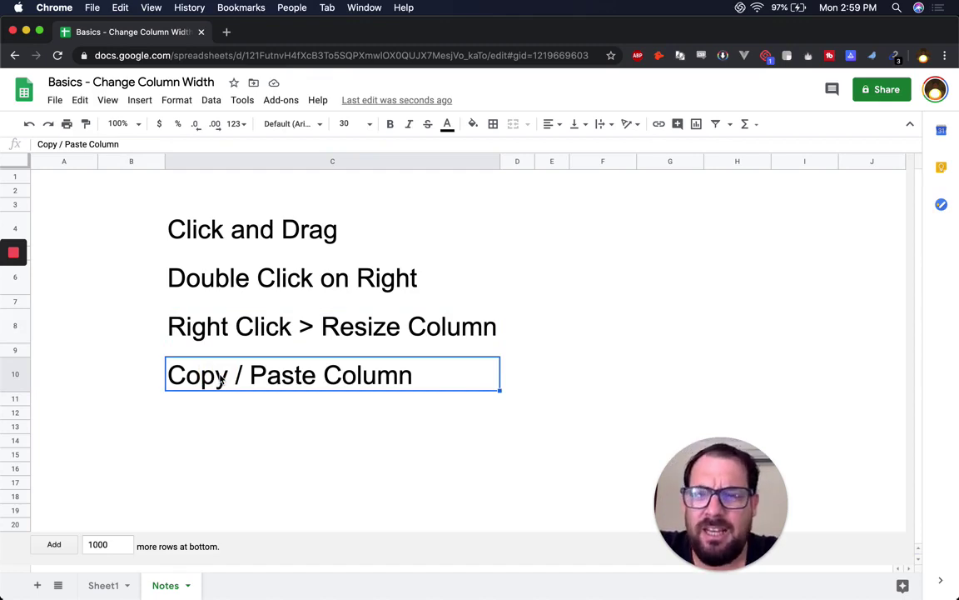
left_click(106, 586)
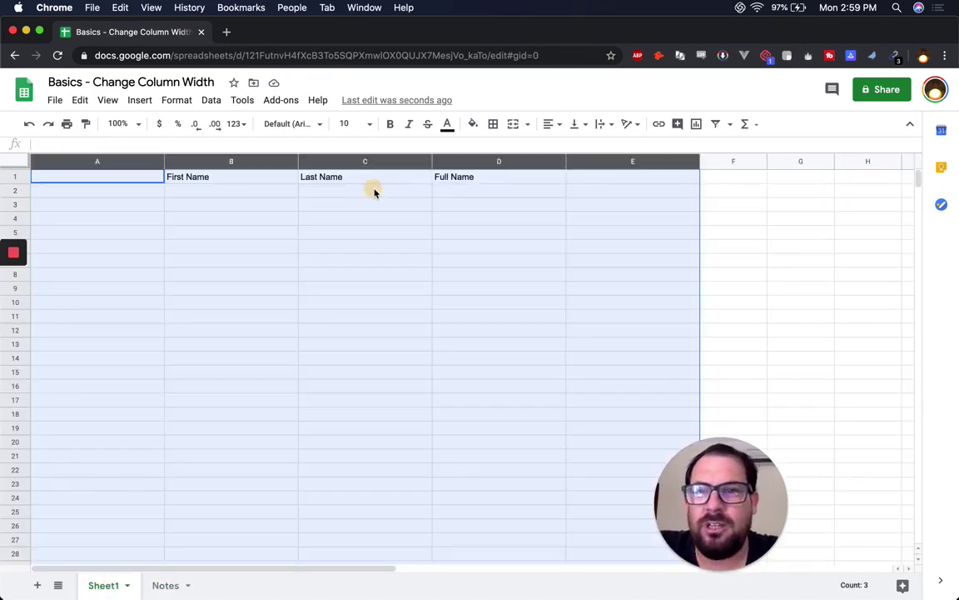
- Select columns B and C and narrow them together to an equal width of about 61 pixels each
left_click(242, 179)
left_click(366, 161, "shift")
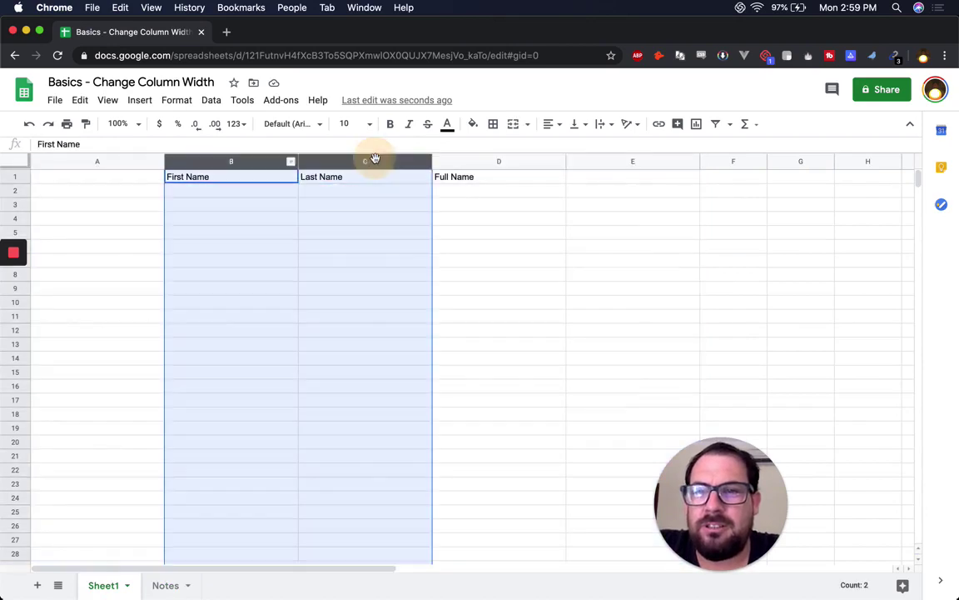
left_click_drag(298, 161, 339, 176)
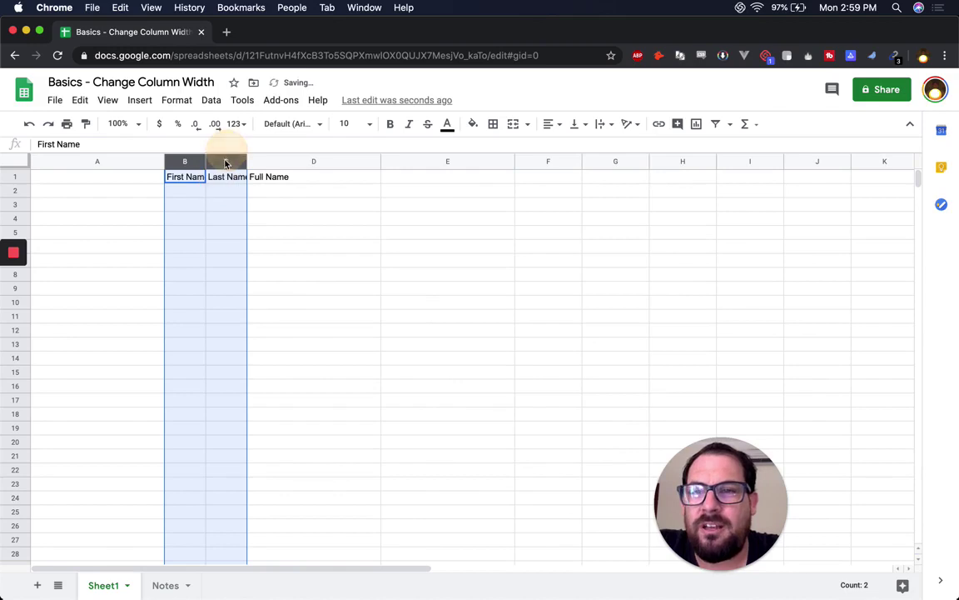
- Copy column C onto column E with its width, and widen column E to about 144 pixels
left_click(224, 159)
key("super+c")
left_click(447, 159)
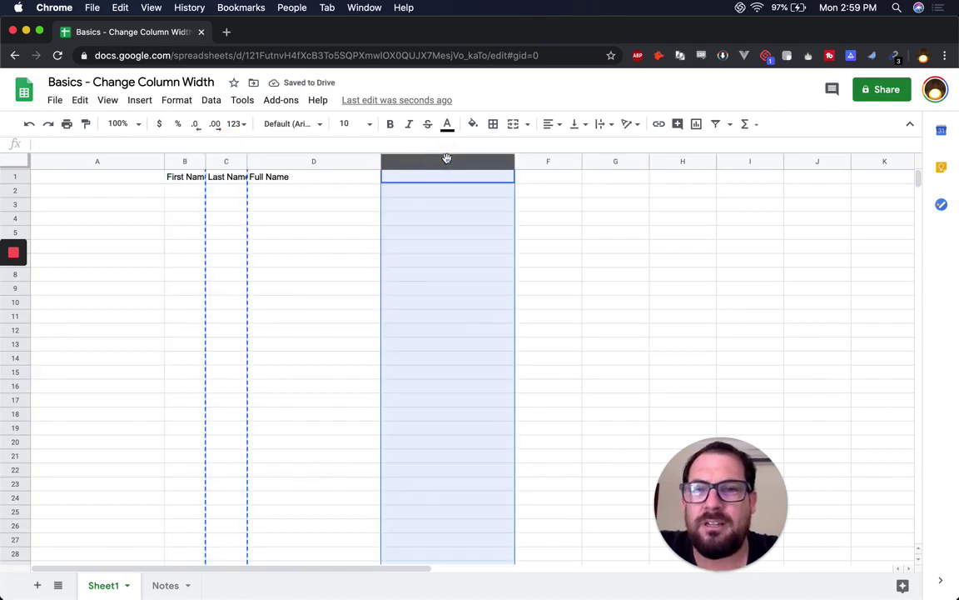
key("super+v")
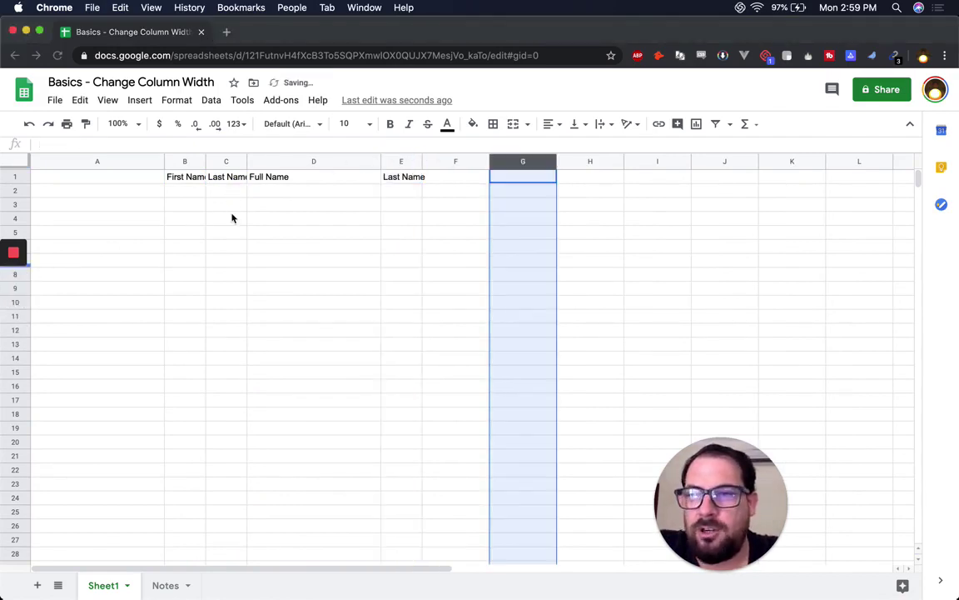
left_click(400, 179)
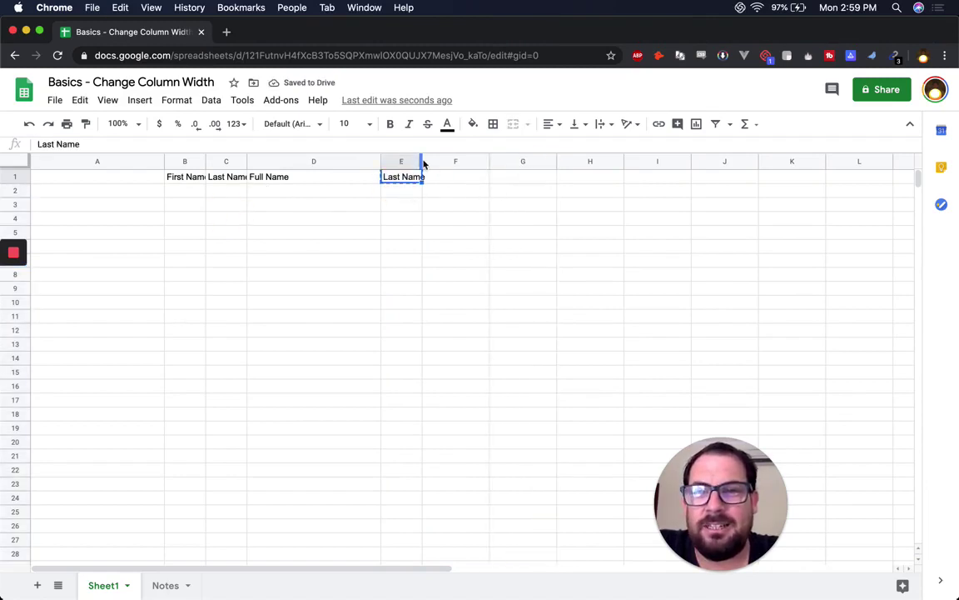
left_click_drag(422, 163, 475, 167)
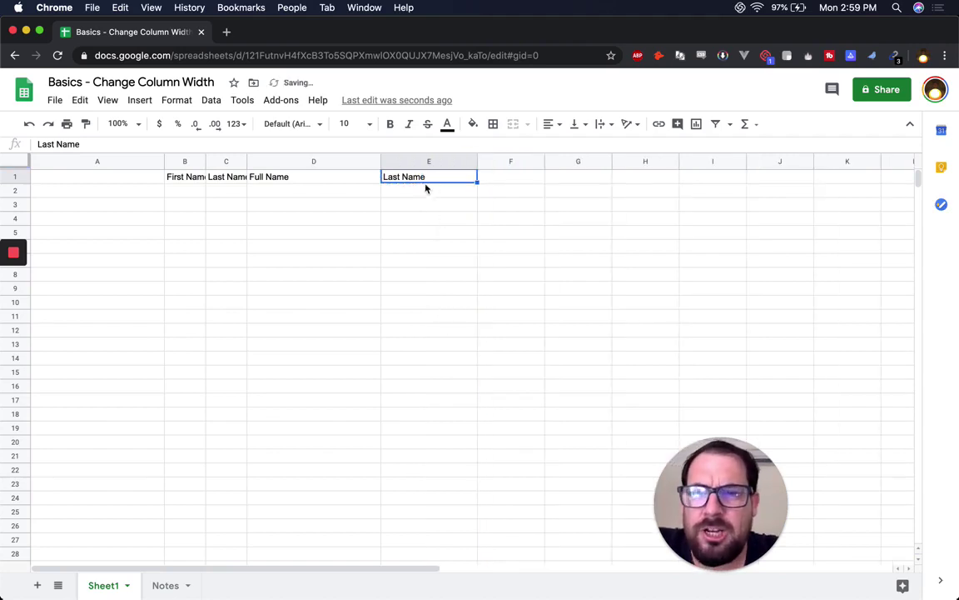
- Look up column C's width in pixels, and resize column E to the matching 61 pixels
left_click(221, 162)
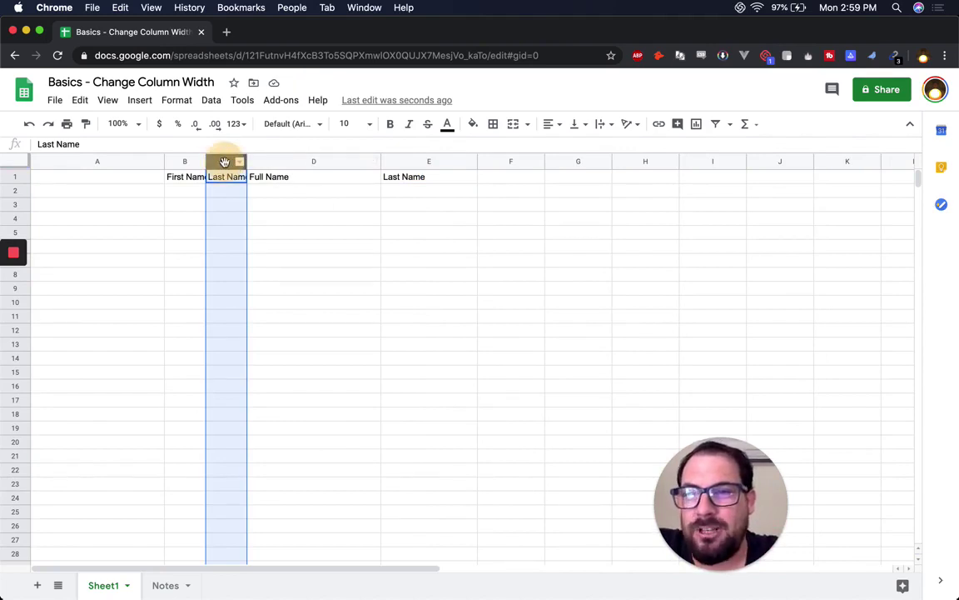
right_click(225, 158)
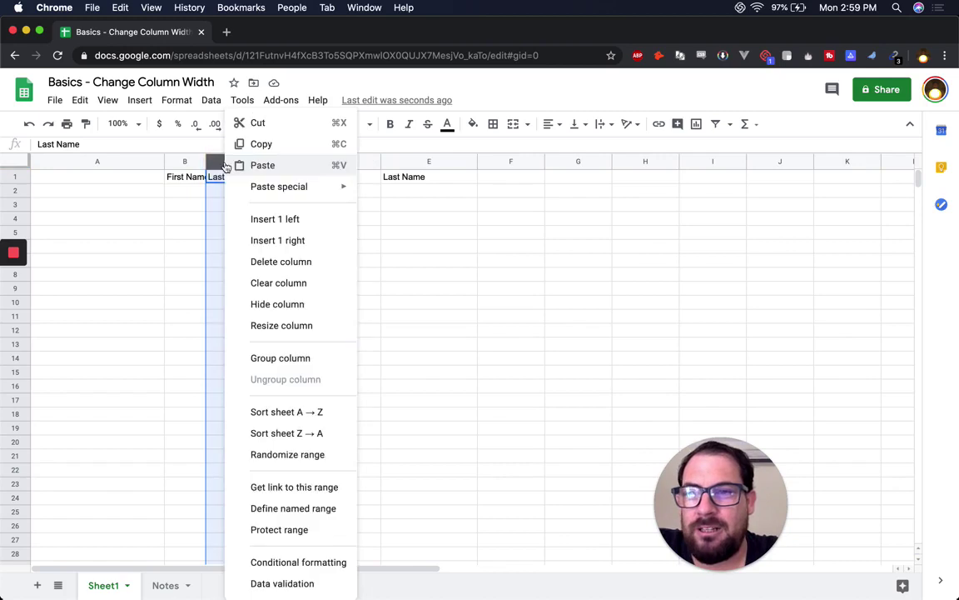
left_click(281, 325)
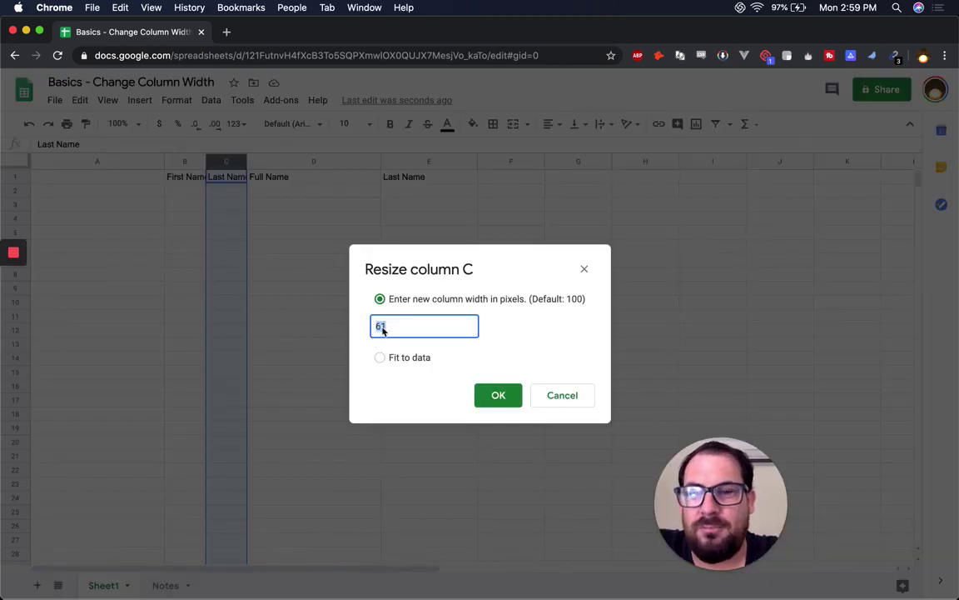
left_click(498, 394)
right_click(421, 166)
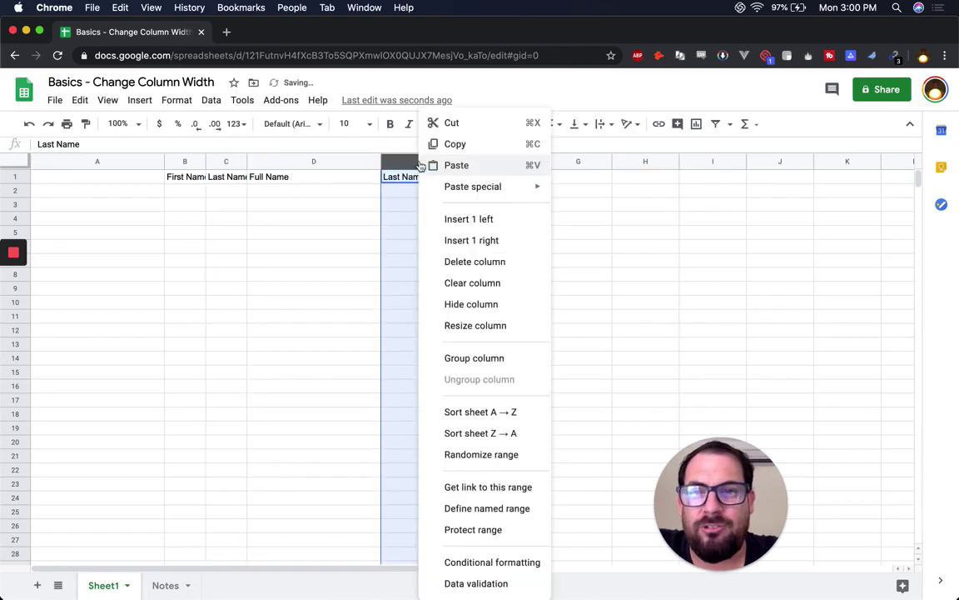
left_click(476, 324)
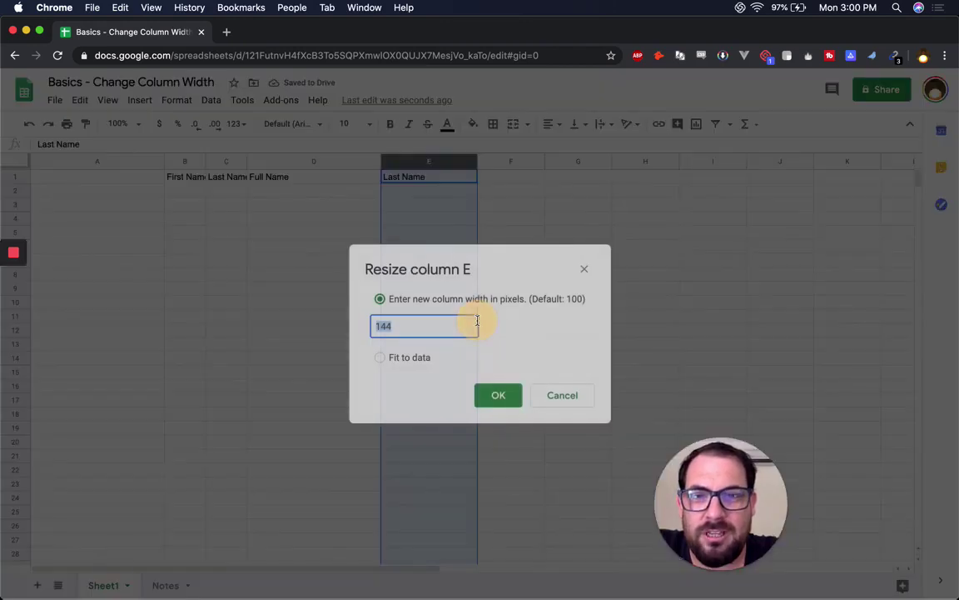
type("61")
left_click(510, 394)
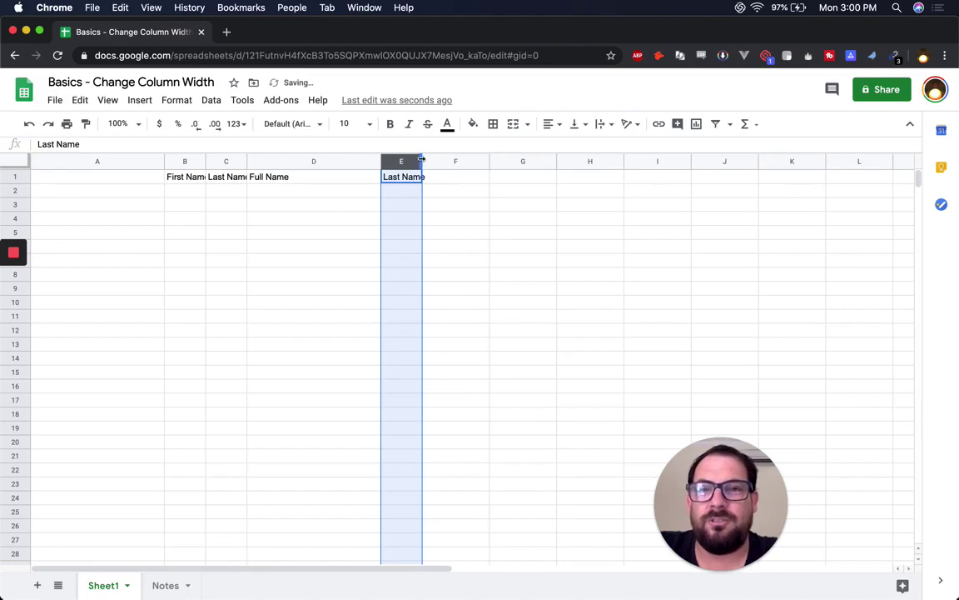
- Widen column E again, and match it to column C by copying column C and pasting its width onto column E
left_click_drag(500, 161, 501, 160)
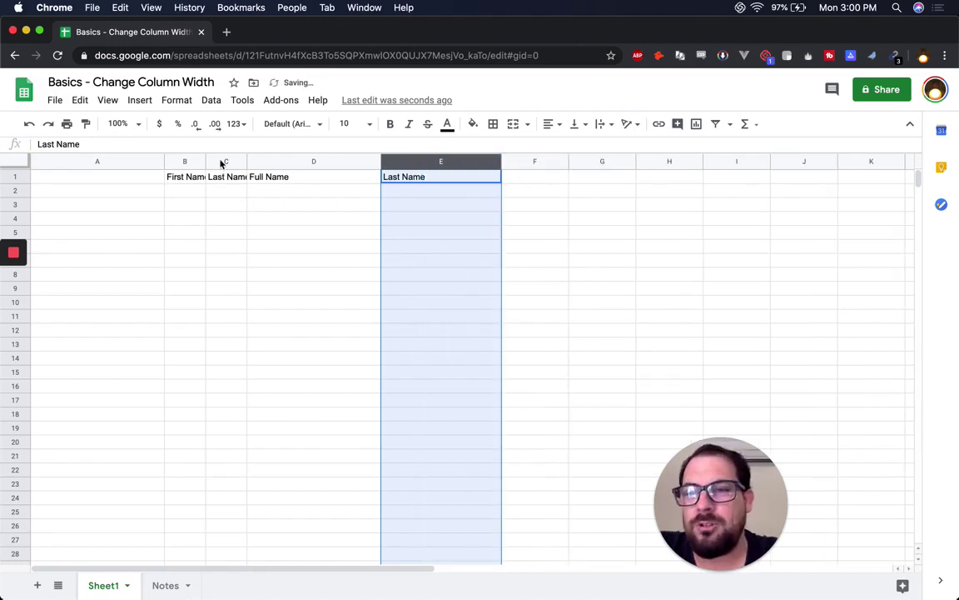
left_click(221, 160)
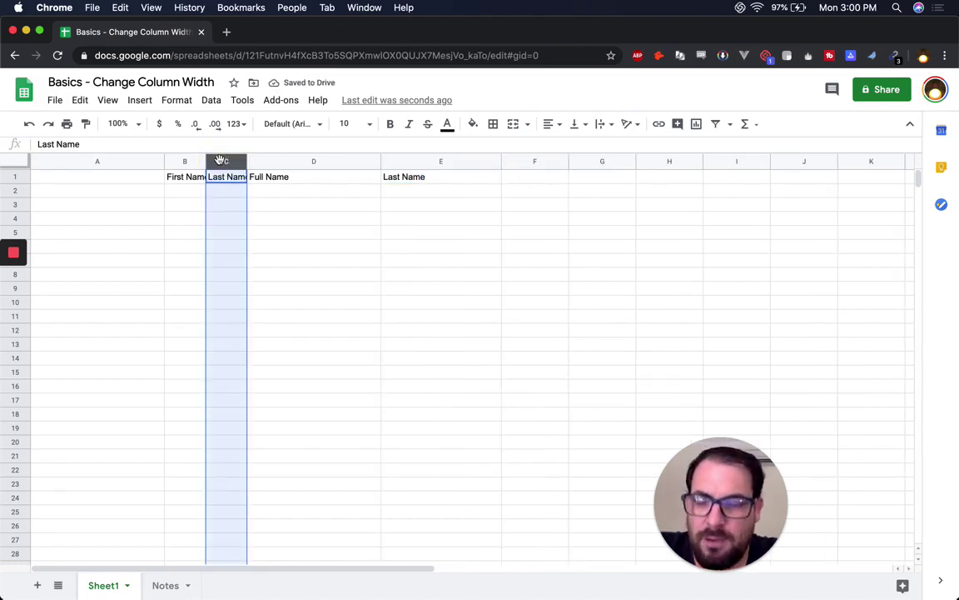
key("cmd+c")
left_click(443, 160)
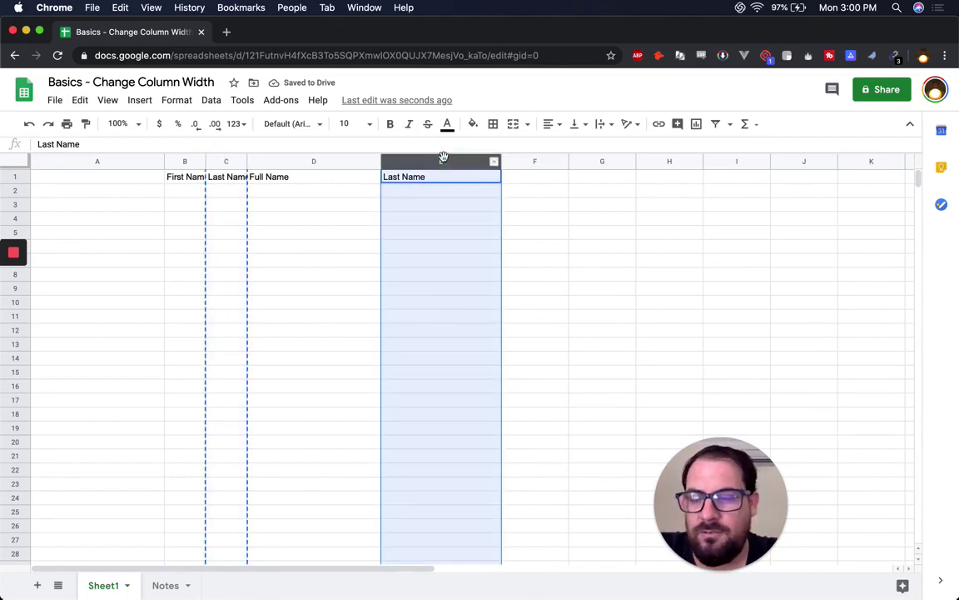
right_click(443, 159)
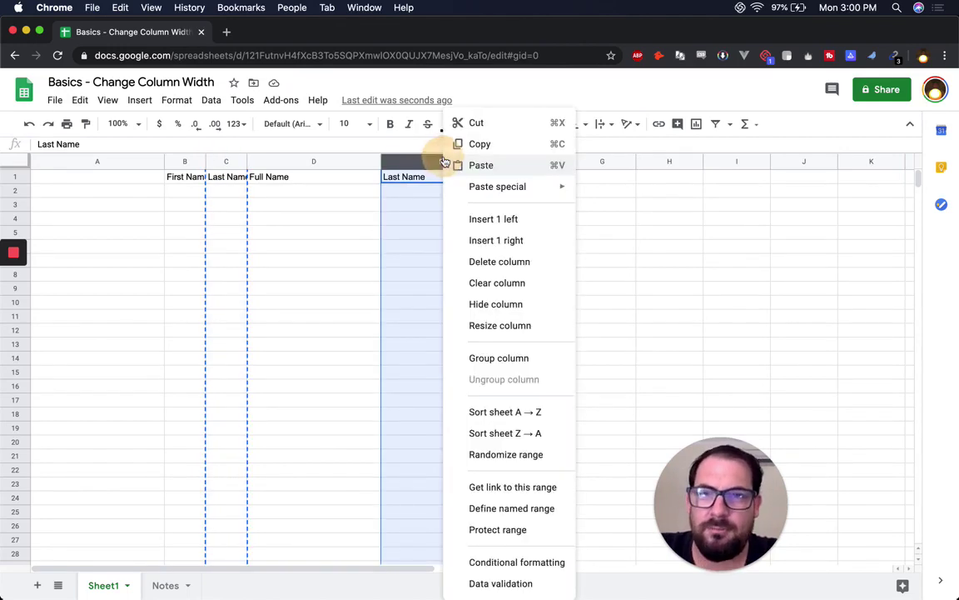
mouse_move(501, 189)
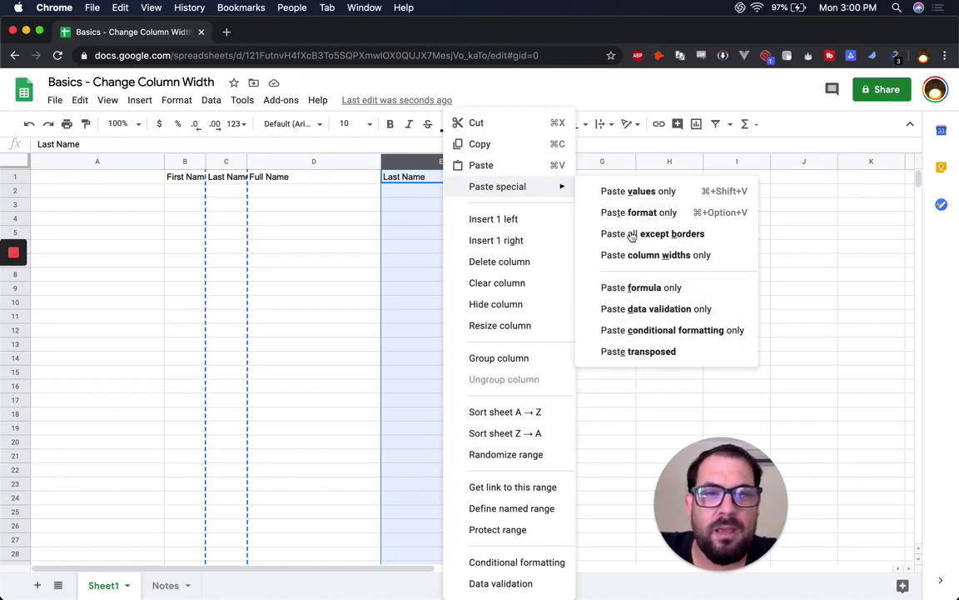
key("super+alt+v")
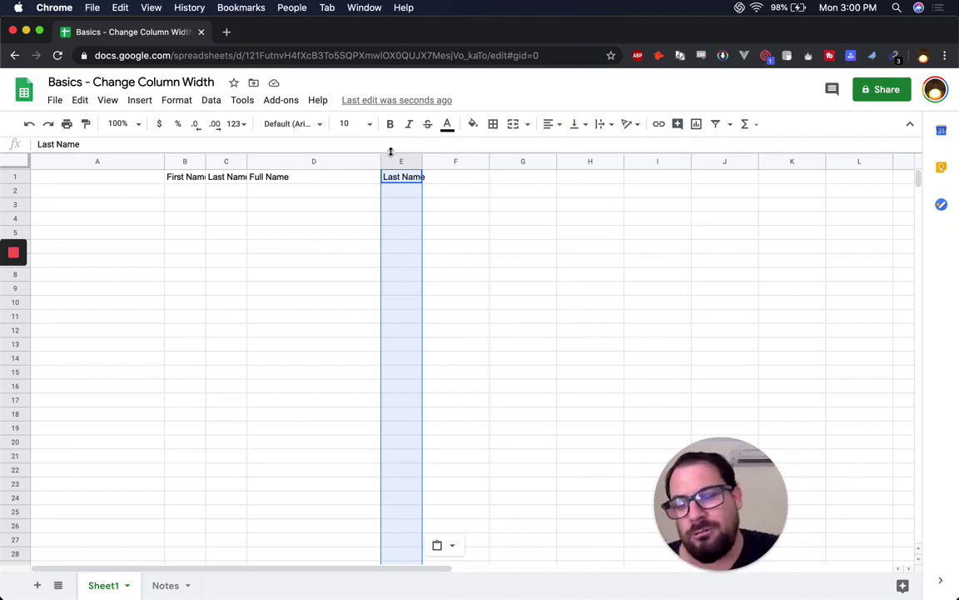
- Review the list of column width methods on the Notes sheet
left_click(164, 586)
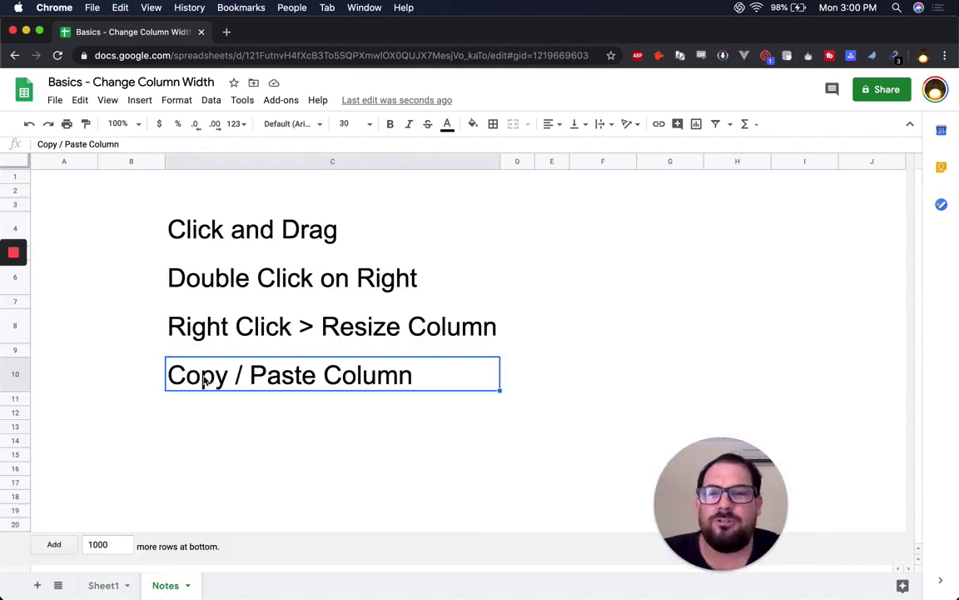
left_click(200, 284)
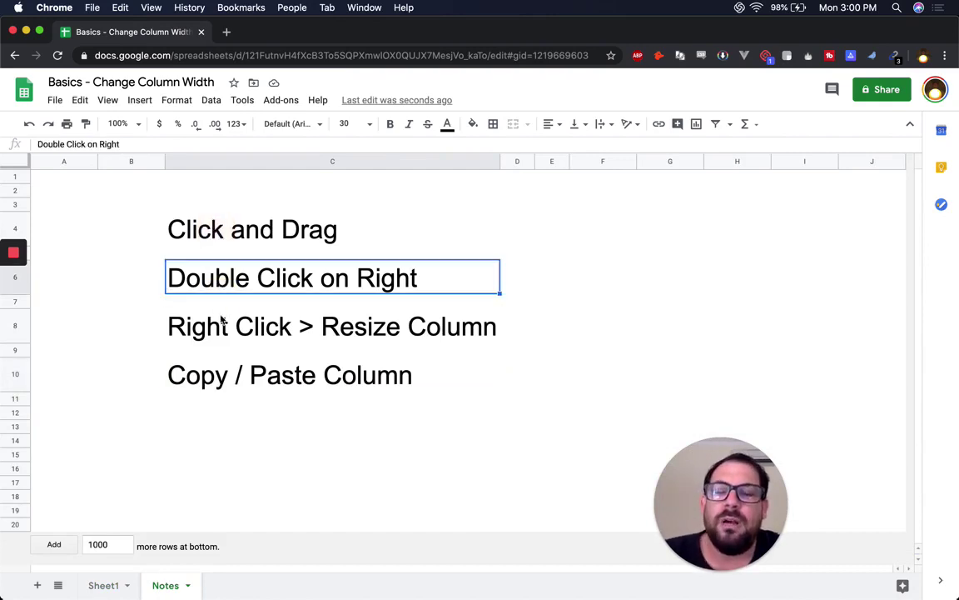